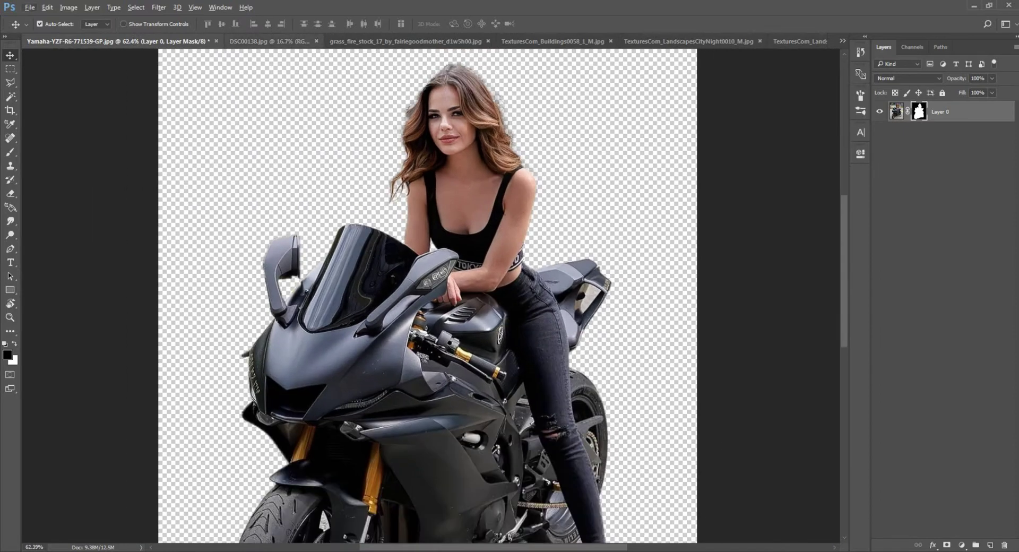
Step: Drag the woman-and-motorcycle cutout into the DSC00138 plaza photo and enlarge it on the cobblestones
click(269, 41)
click(117, 41)
mouse_move(451, 239)
mouse_down()
mouse_move(441, 372)
mouse_move(450, 415)
mouse_up()
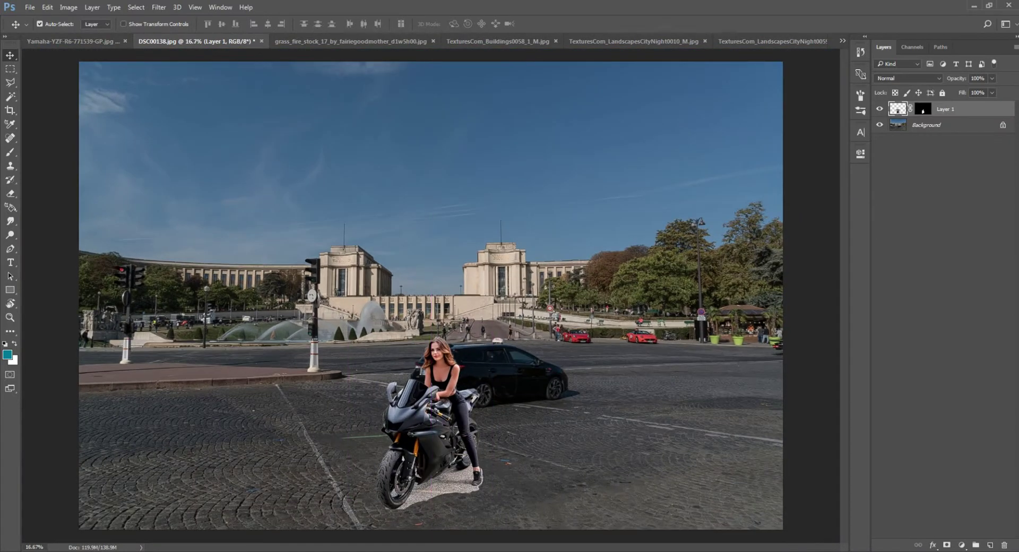
key(ctrl+t)
mouse_move(431, 337)
mouse_down()
mouse_move(432, 272)
mouse_move(530, 253)
mouse_up()
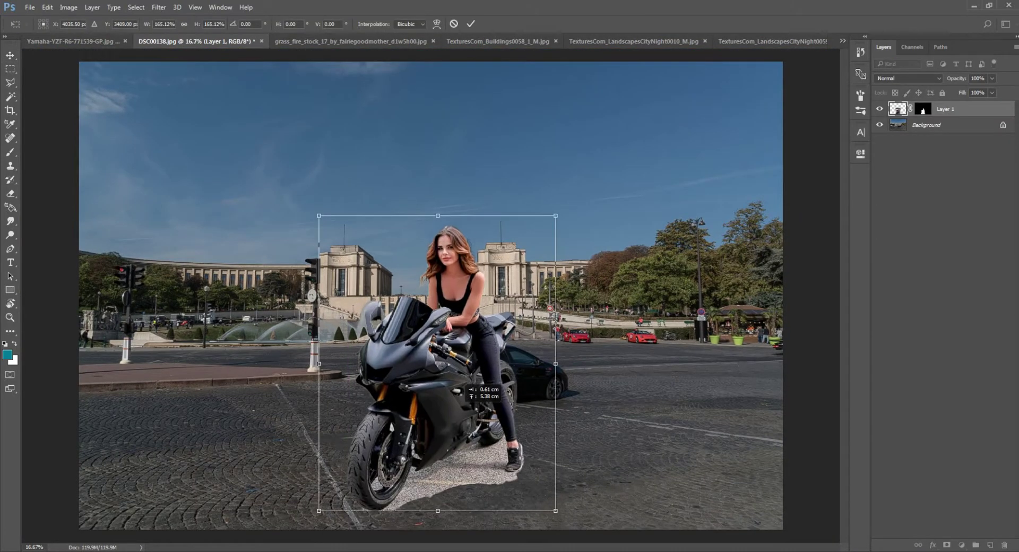
drag(482, 397, 454, 432)
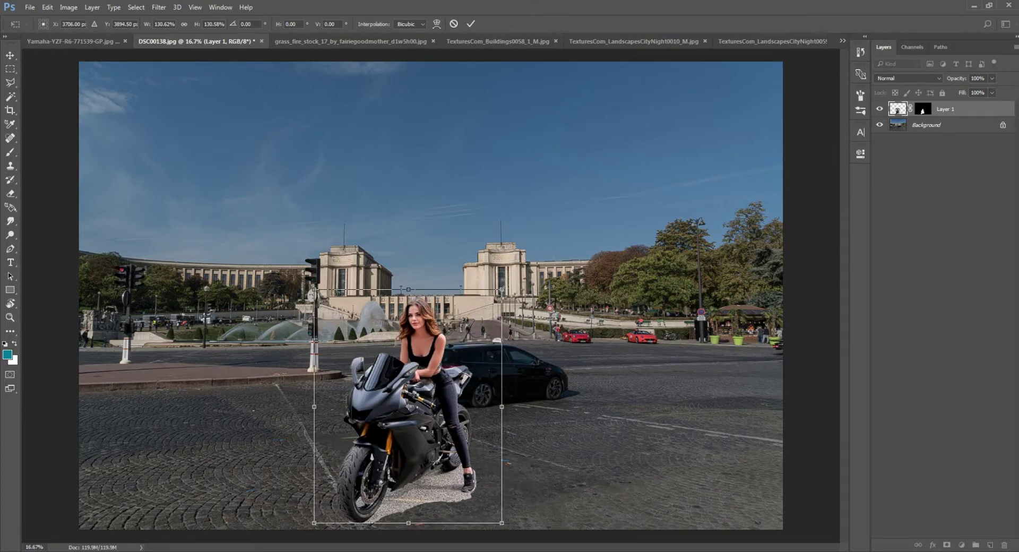
key(Return)
Step: Close the Yamaha cutout document without saving its changes
scroll(430, 295, down, 2)
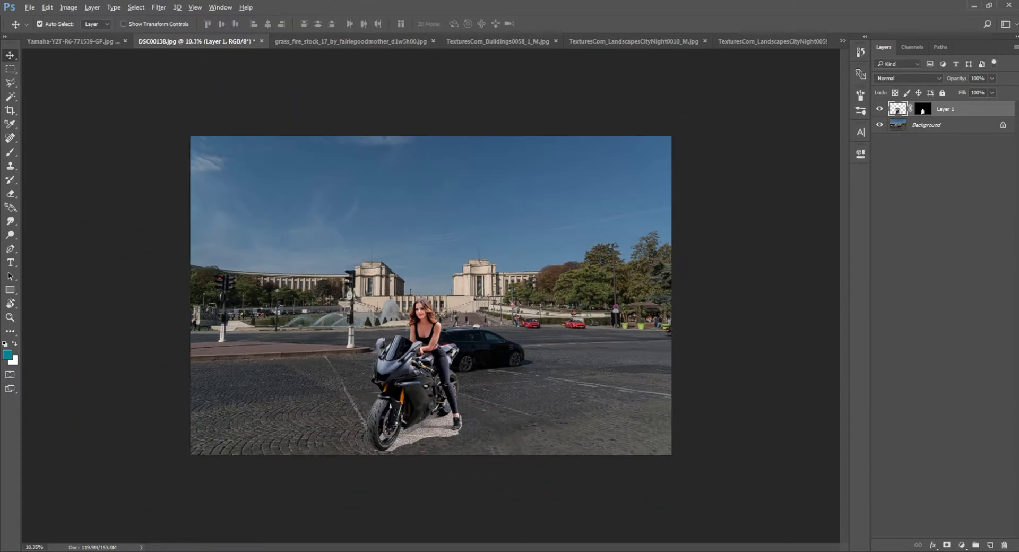
scroll(430, 294, up, 3)
click(351, 41)
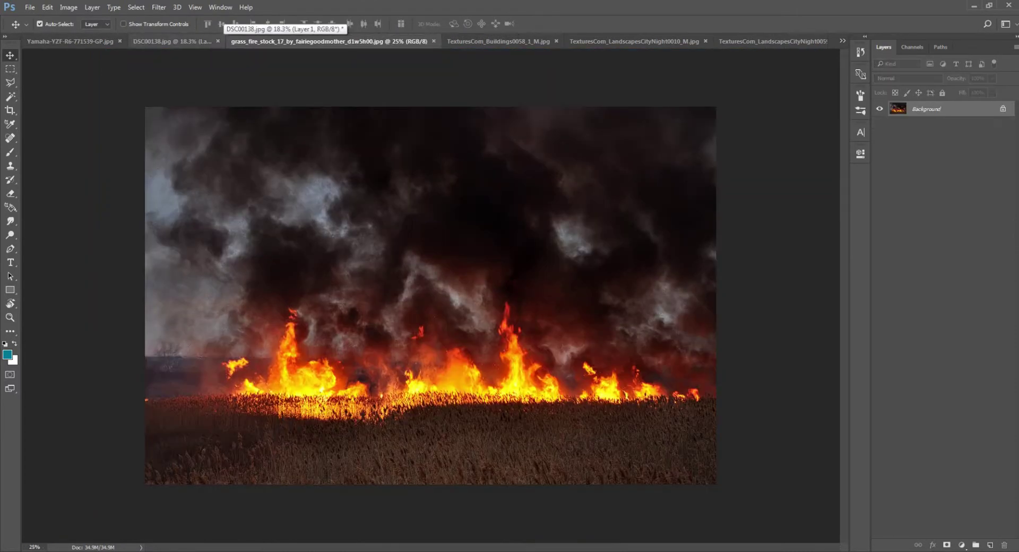
click(72, 41)
click(216, 41)
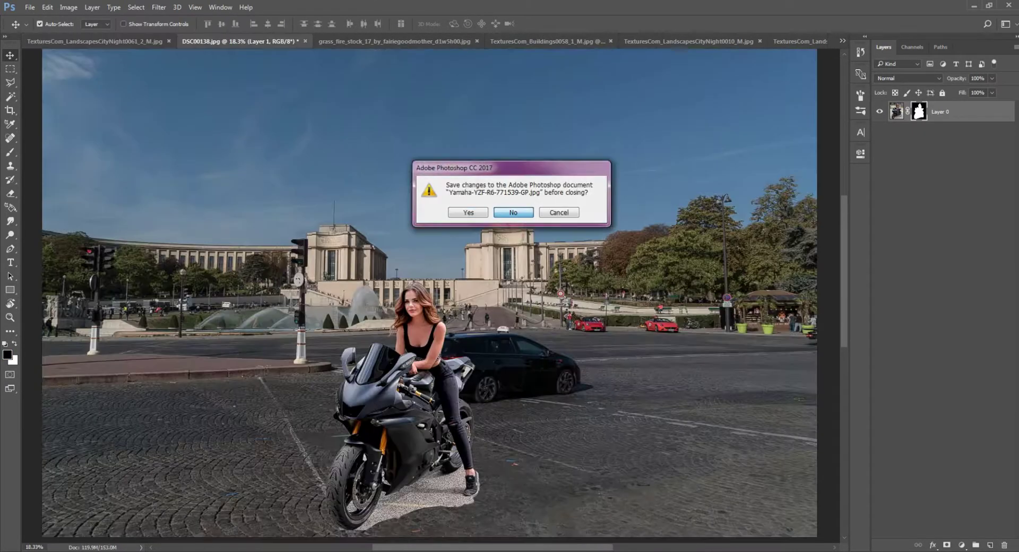
click(514, 212)
Step: Hide the motorcycle layer and content-aware fill the road patch behind the car on Background
click(879, 109)
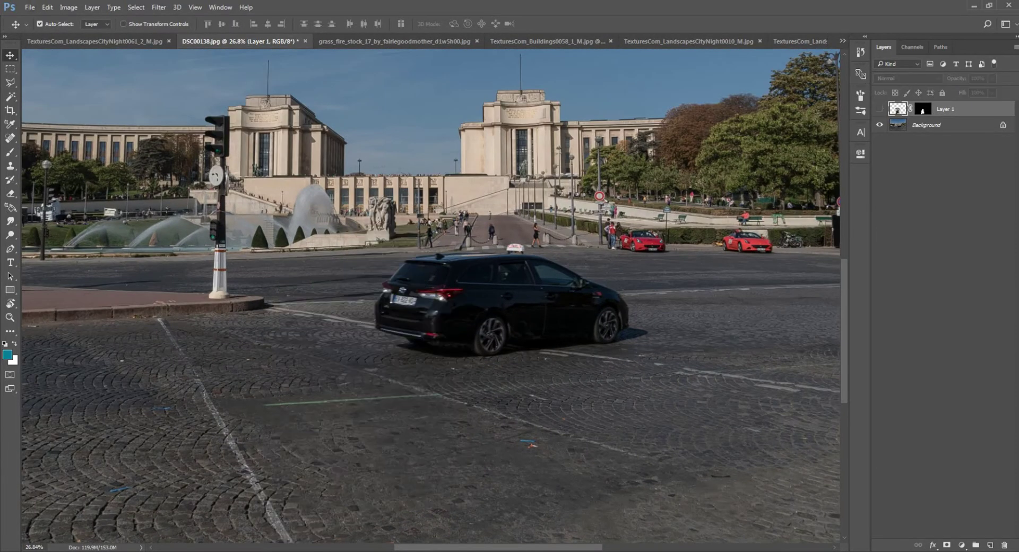
click(927, 125)
scroll(493, 296, up, 3)
key(m)
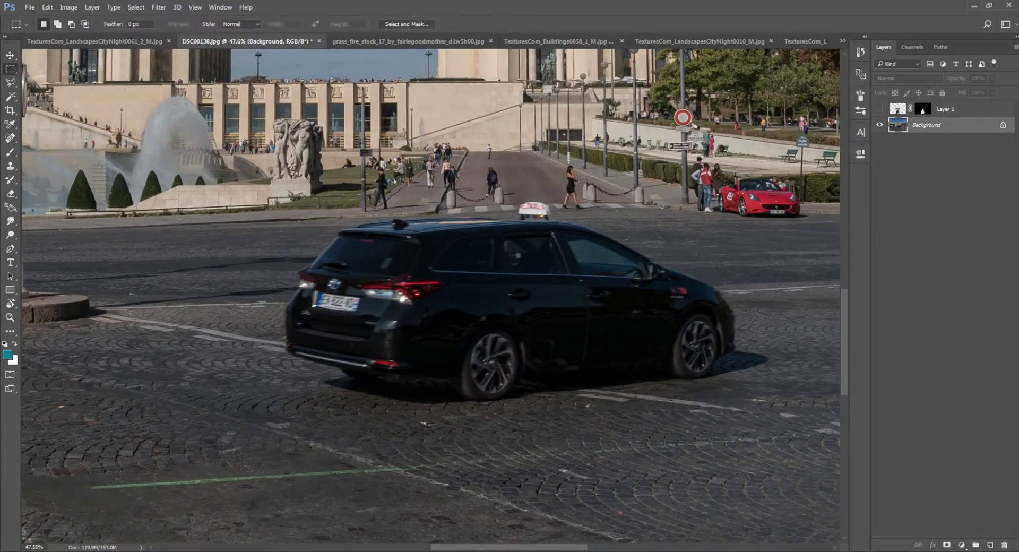
drag(265, 305, 330, 372)
right_click(304, 336)
click(330, 259)
click(585, 162)
key(ctrl+d)
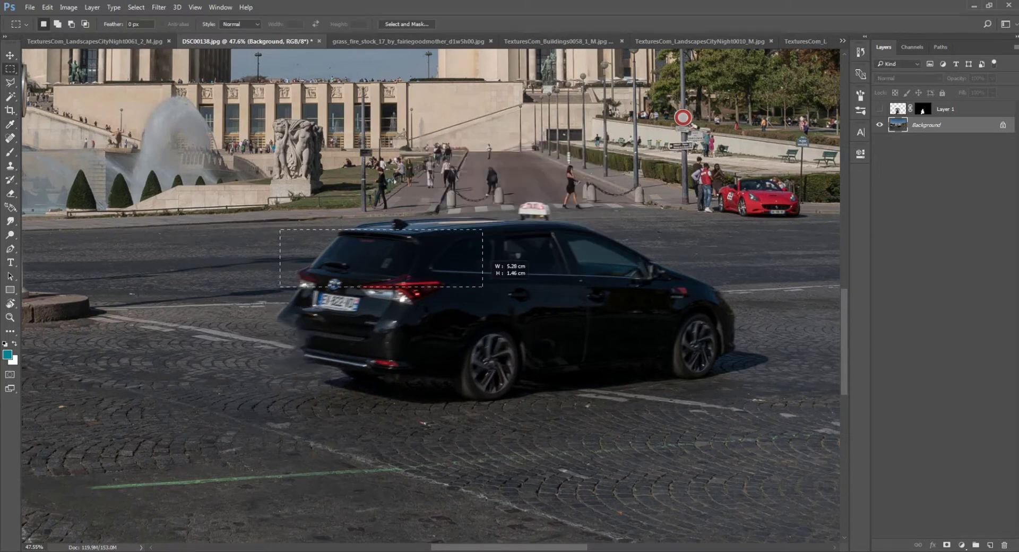
Step: Replace the whole black car with surrounding road using Content-Aware fill
drag(483, 287, 745, 407)
right_click(669, 98)
click(693, 252)
click(584, 162)
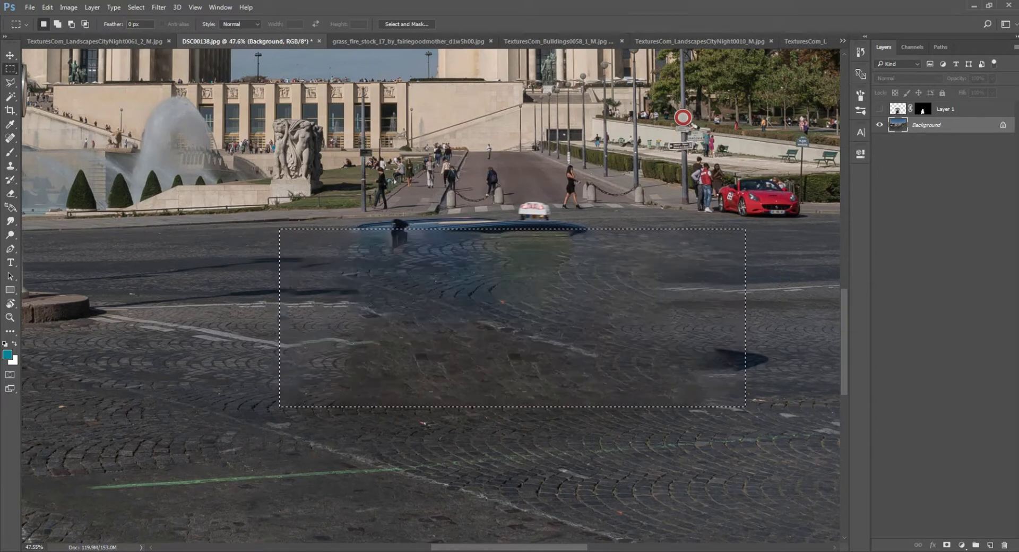
Step: Content-aware fill the car's leftover shadow on the road
alt+scroll(557, 339, down, 3)
drag(699, 363, 592, 329)
right_click(662, 348)
click(690, 267)
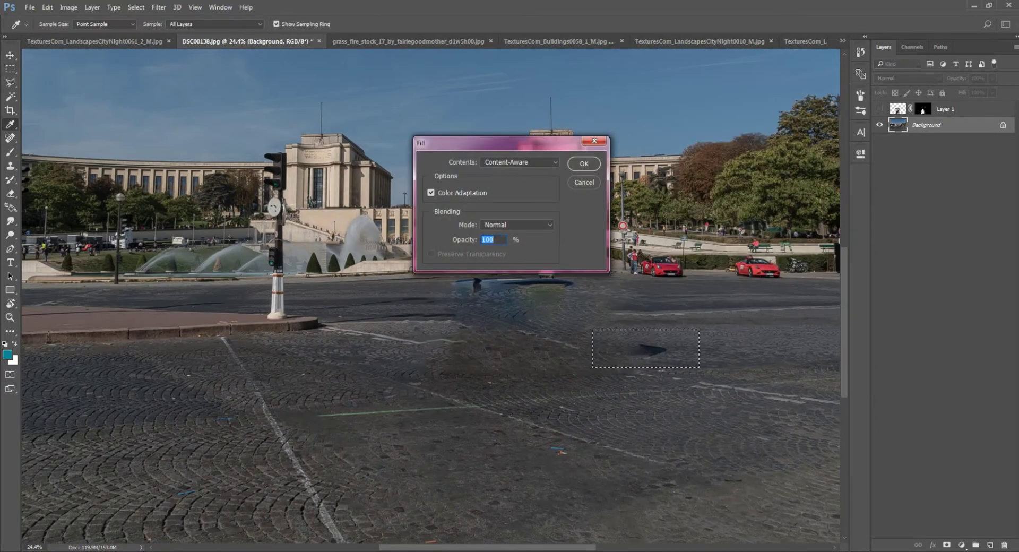
click(586, 164)
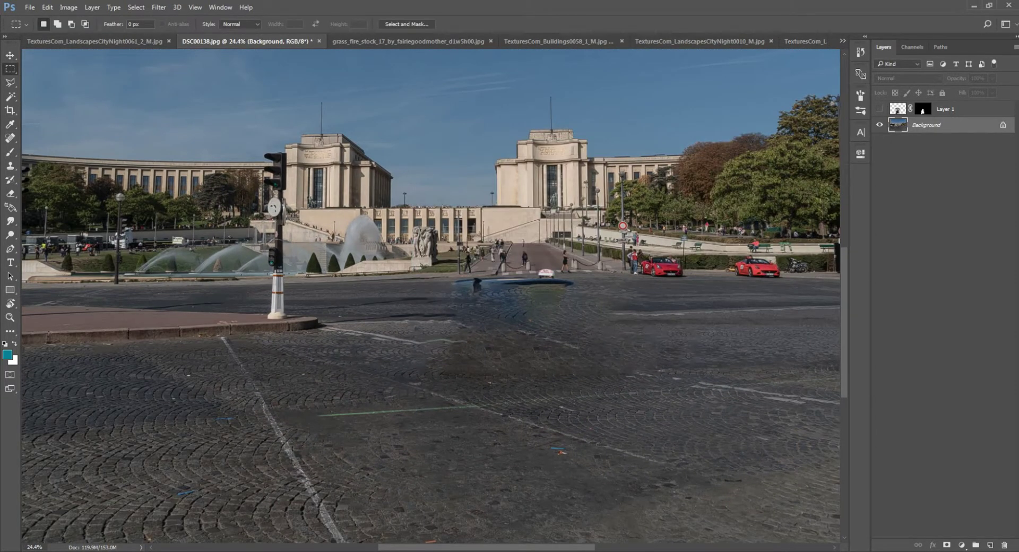
Step: Content-aware fill the smeared strip where the car was, then deselect
alt+scroll(502, 243, up, 3)
alt+scroll(502, 242, up, 2)
drag(659, 316, 398, 392)
right_click(517, 329)
click(547, 249)
click(586, 164)
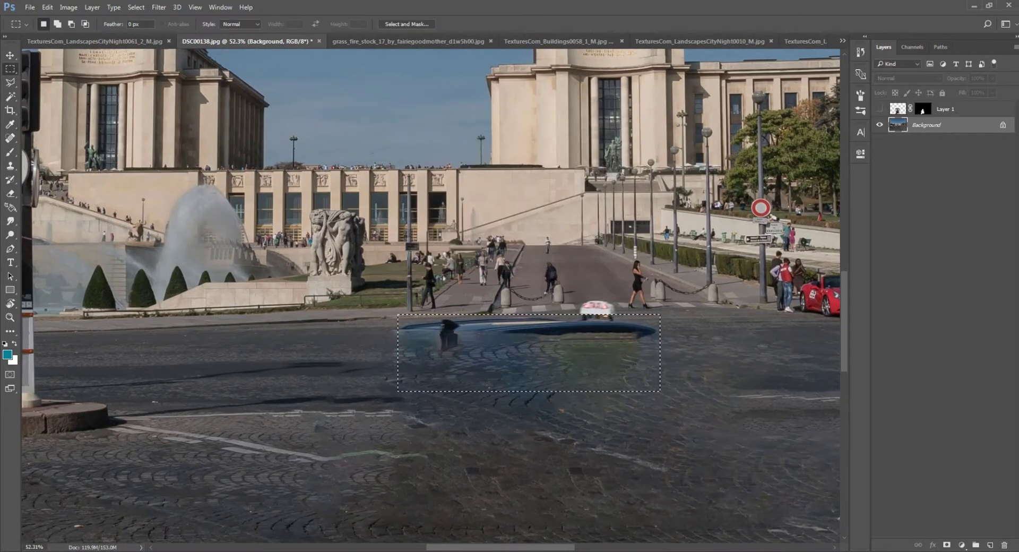
key(ctrl+d)
scroll(602, 372, down, 1)
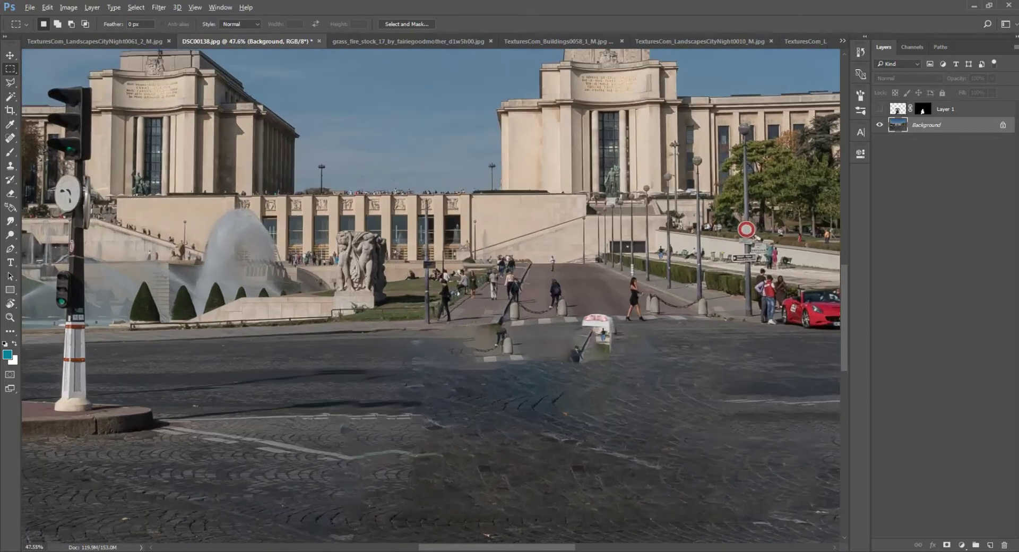
alt+scroll(483, 345, up, 3)
Step: Clone-stamp clean road over the duplicated bollard and figure
key(s)
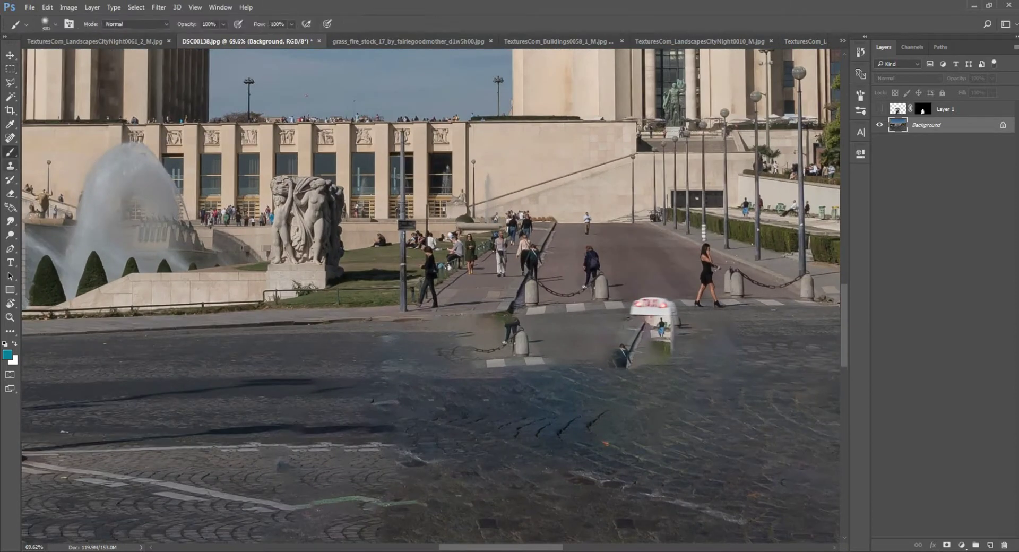
drag(690, 372, 480, 383)
drag(491, 350, 260, 356)
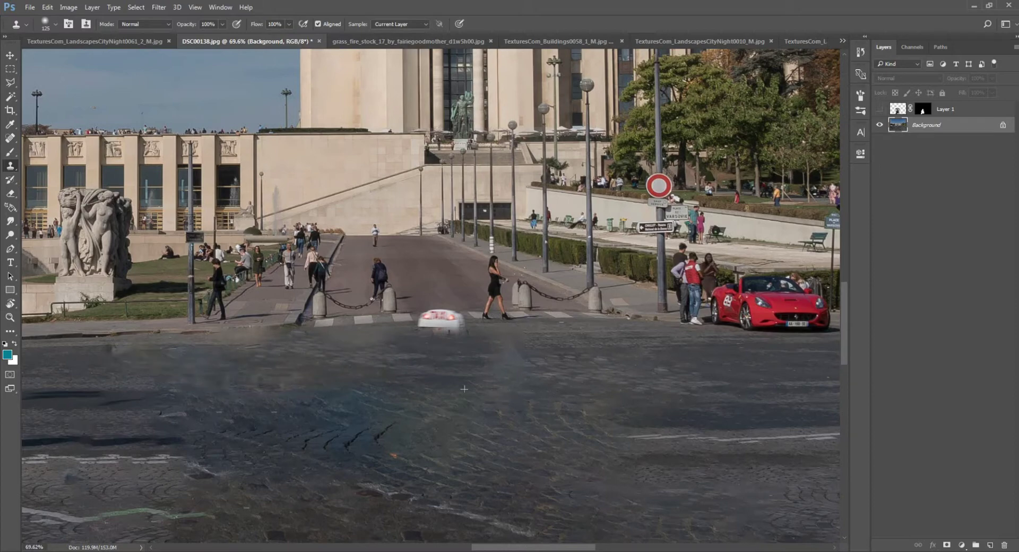
drag(464, 389, 844, 384)
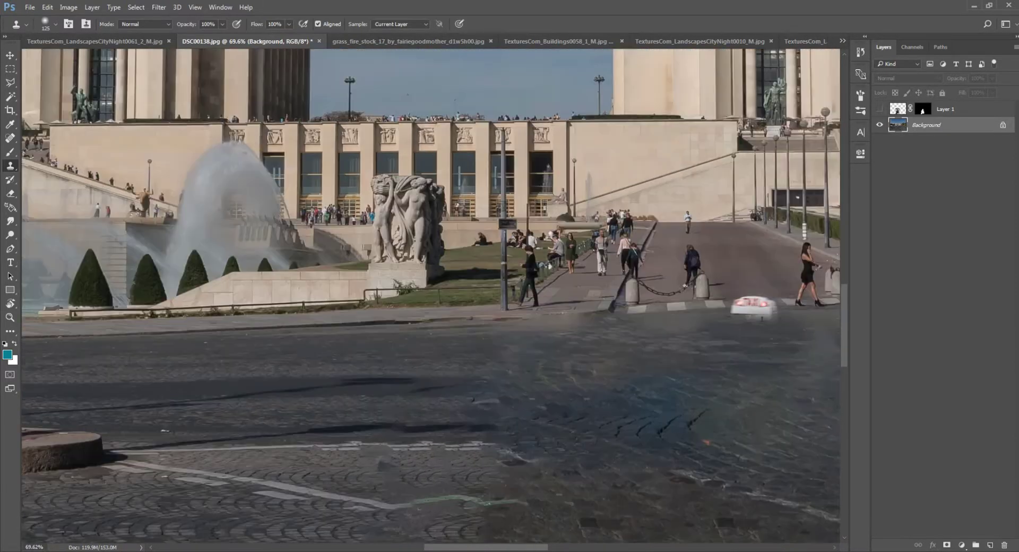
scroll(371, 354, down, 3)
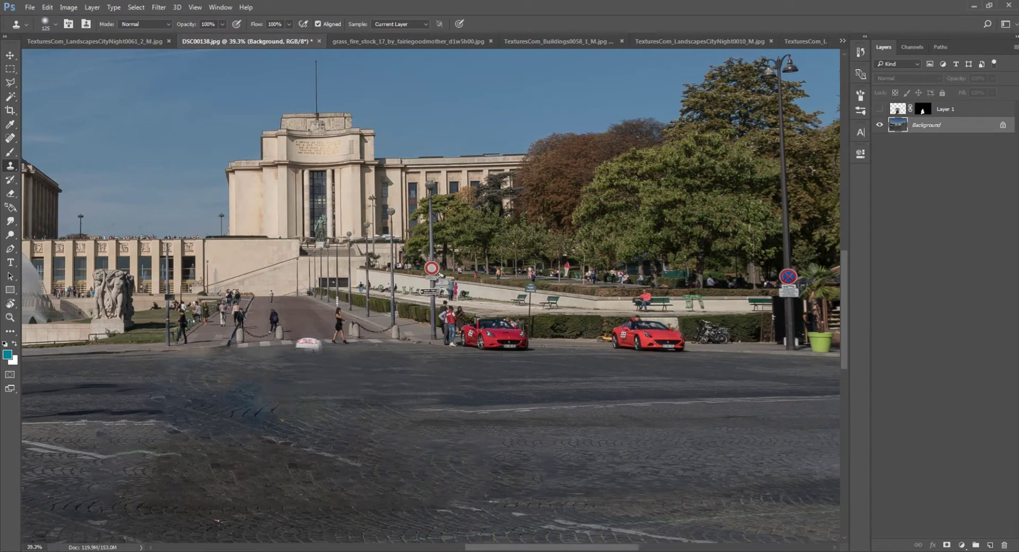
Step: Clone cobblestone texture over the dark road patch and fit the whole image in view
drag(258, 397, 159, 406)
scroll(431, 297, left, 5)
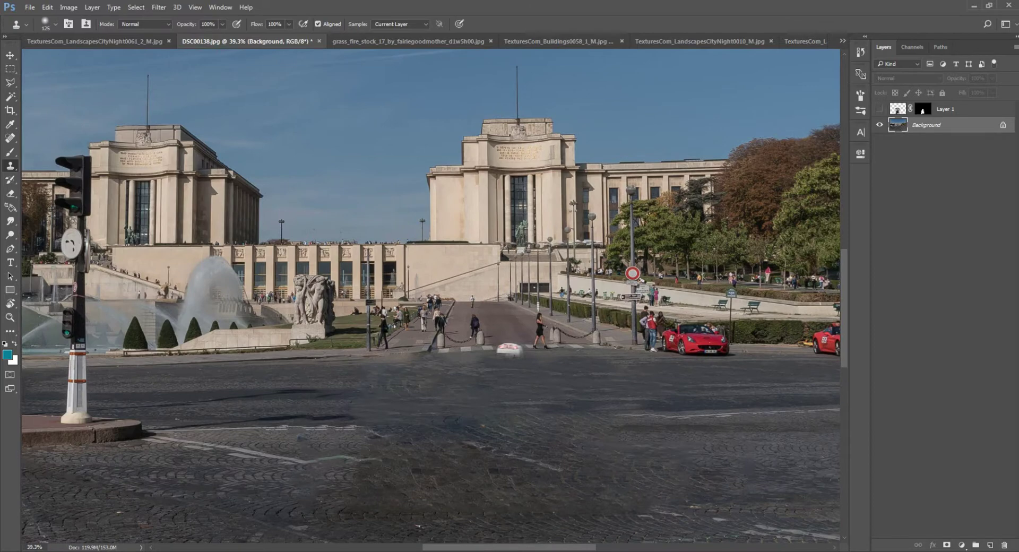
scroll(431, 297, down, 2)
scroll(430, 297, down, 2)
scroll(431, 298, up, 4)
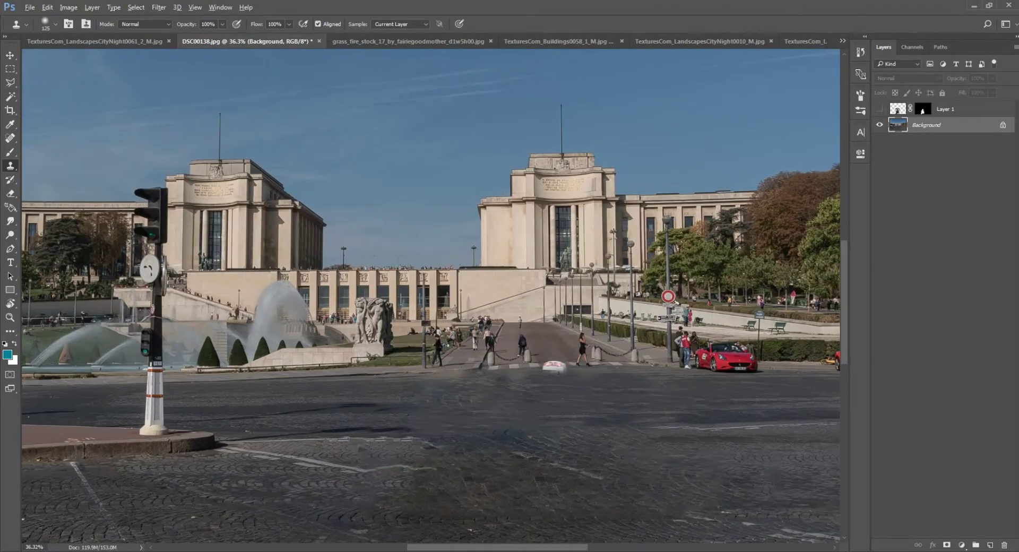
scroll(430, 297, up, 3)
key(m)
key(ctrl+0)
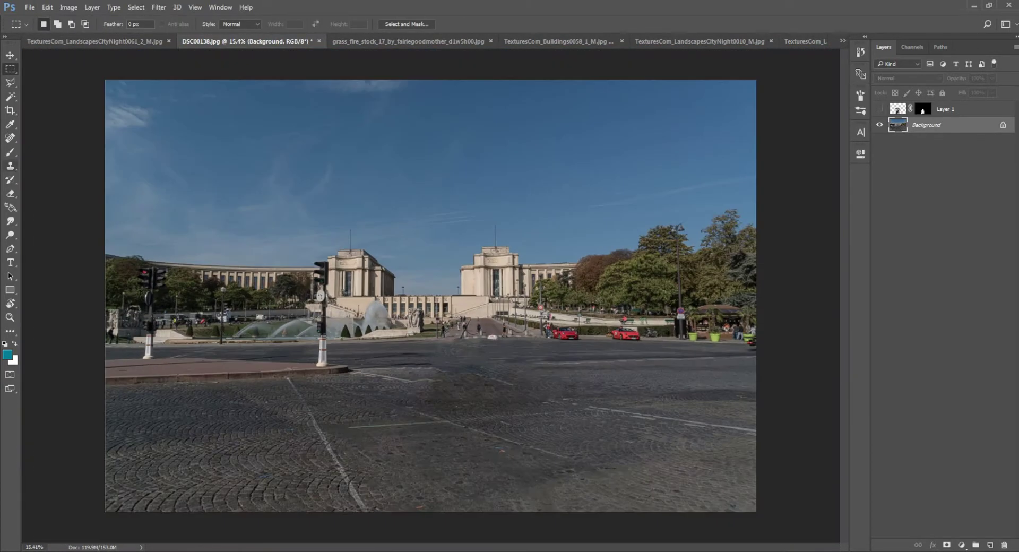
Step: Convert Background to Layer 0, delete everything above the road, and show the motorcycle layer
drag(104, 79, 835, 345)
double_click(926, 125)
key(Return)
key(Delete)
key(v)
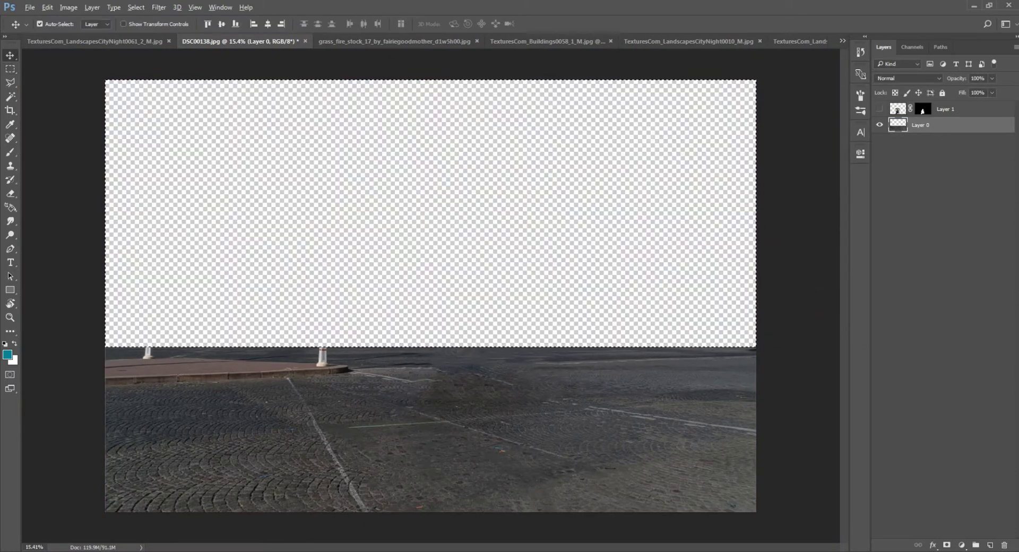
click(879, 109)
key(ctrl+d)
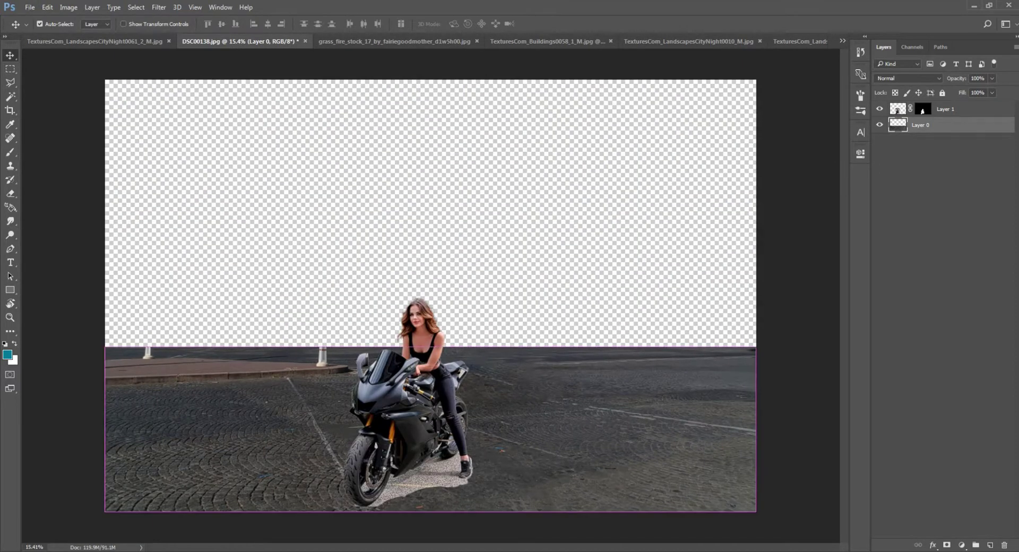
Step: Move the rider slightly left, enlarge it a little, and switch to the burning grass photo
scroll(424, 318, up, 3)
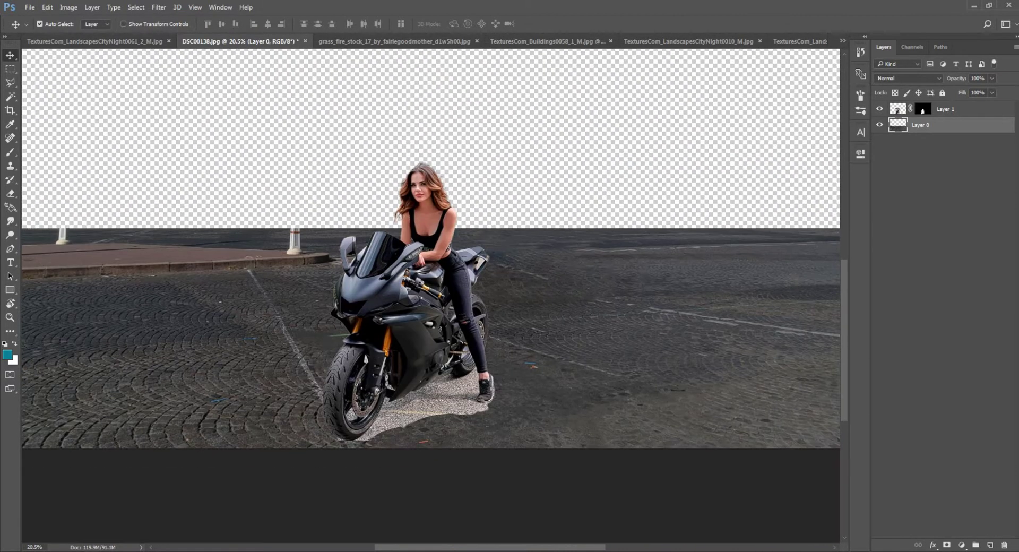
mouse_move(425, 300)
mouse_down()
mouse_move(470, 308)
mouse_move(448, 305)
mouse_up()
key(ctrl+t)
drag(550, 147, 559, 135)
scroll(559, 135, down, 2)
key(alt+space)
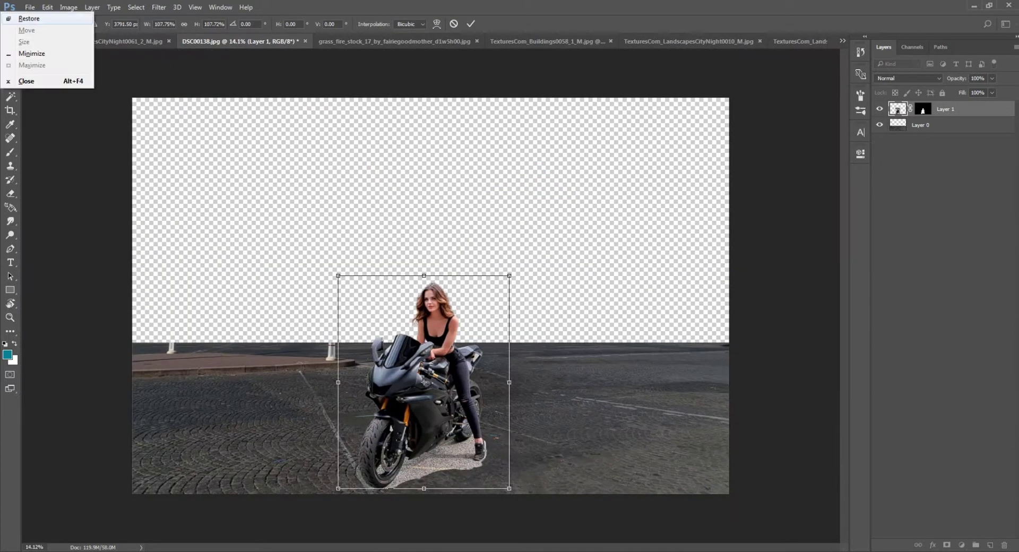
key(Escape)
key(Return)
scroll(430, 299, up, 1)
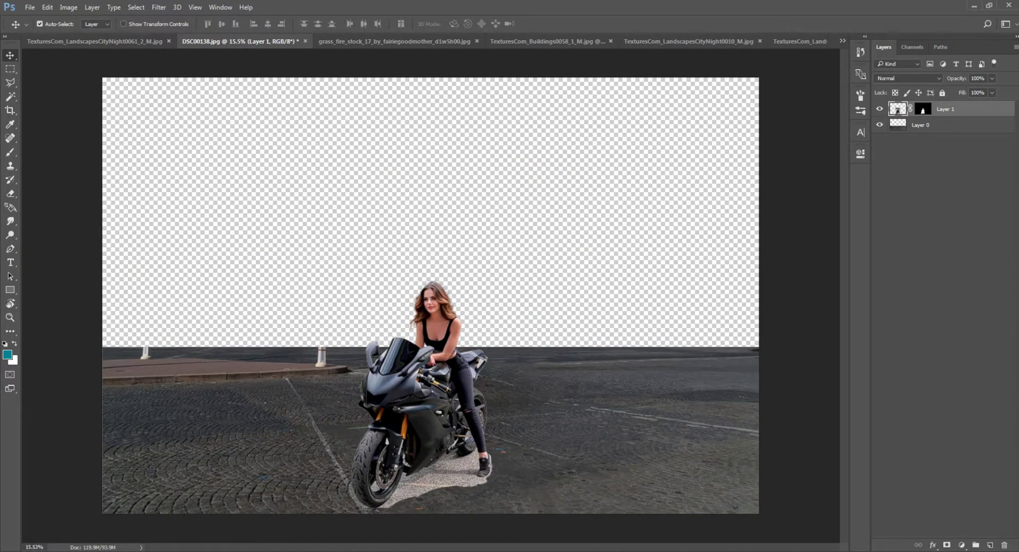
key(ctrl+shift+Tab)
key(ctrl+Tab)
Step: Float the night city skyline photo and drag it into DSC00138 as a new layer
key(ctrl+Tab)
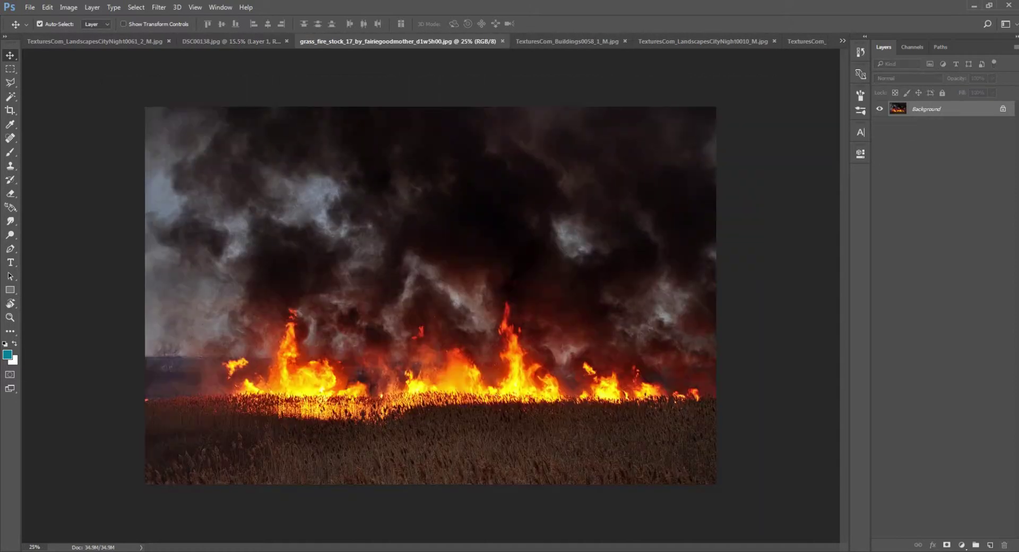
key(ctrl+Tab)
click(722, 41)
drag(722, 41, 754, 152)
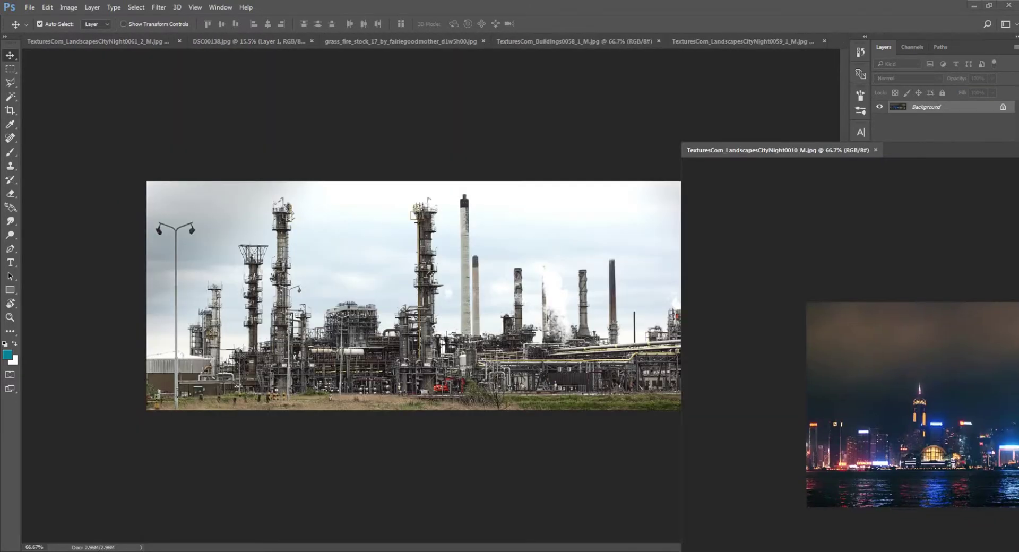
key(ctrl+Tab)
key(ctrl+Tab)
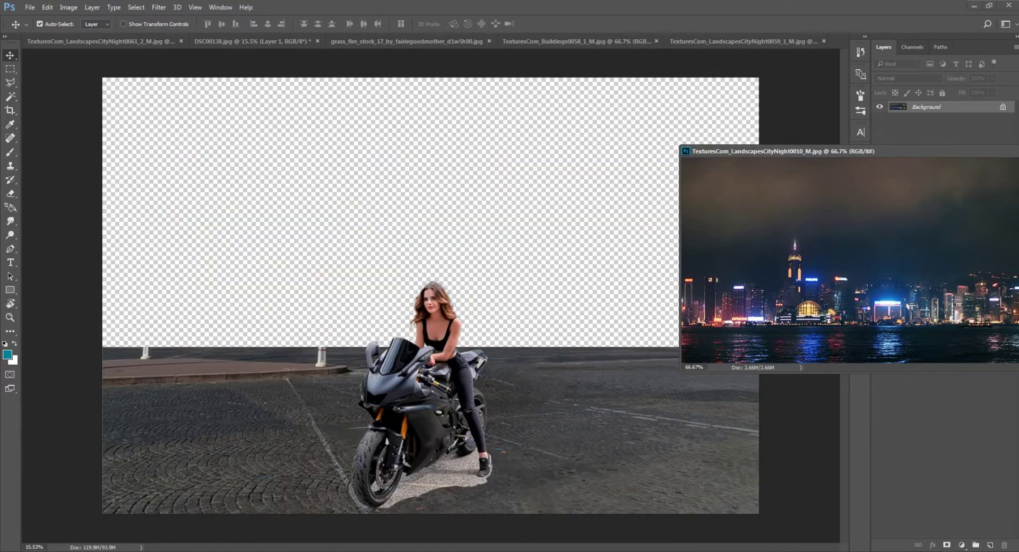
mouse_move(849, 260)
mouse_down()
mouse_move(521, 307)
mouse_move(276, 214)
mouse_up()
Step: Scale the city layer up past 700% to cover the canvas
key(ctrl+t)
drag(343, 237, 565, 318)
drag(479, 240, 513, 218)
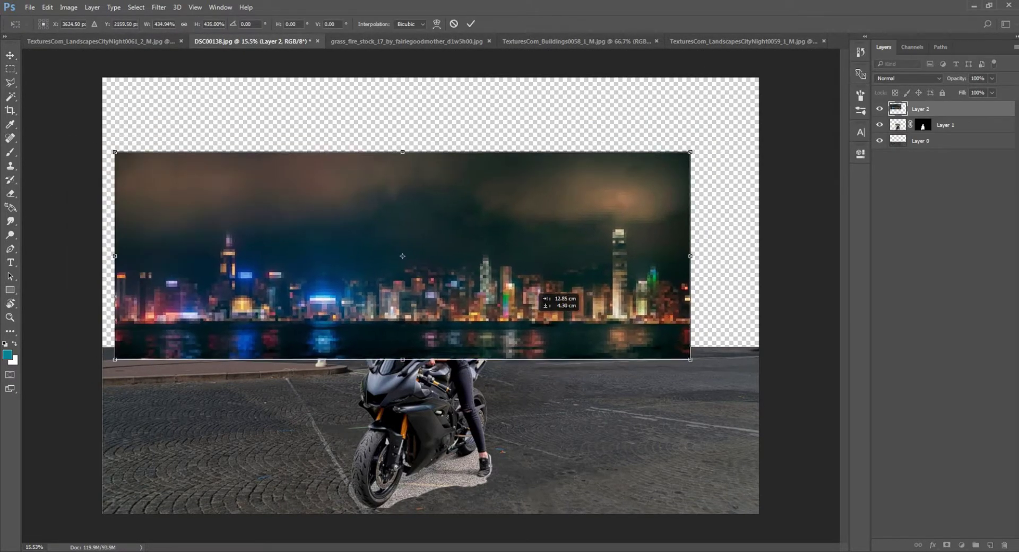
drag(653, 295, 865, 361)
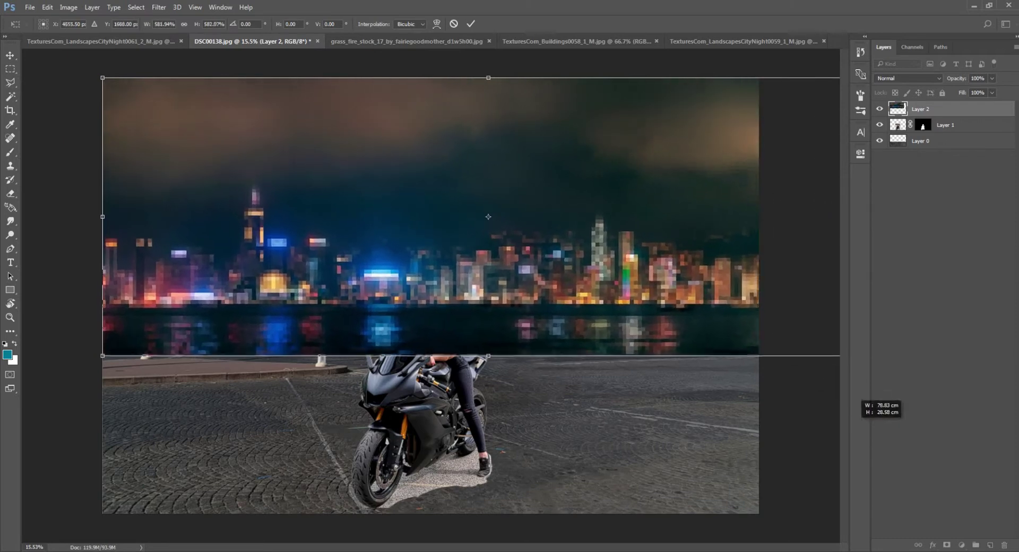
drag(451, 248, 468, 256)
scroll(431, 298, down, 3)
drag(683, 352, 801, 371)
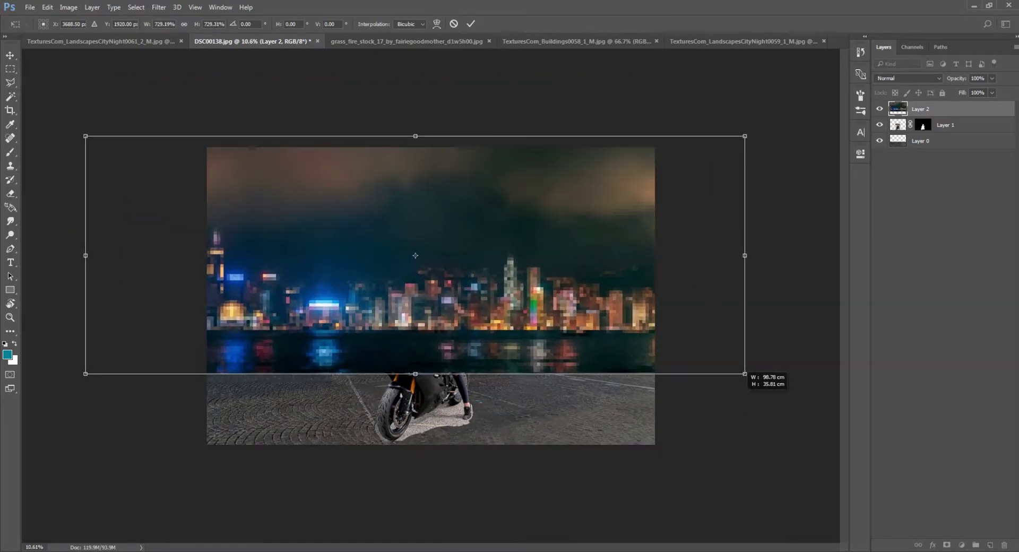
drag(467, 255, 550, 281)
key(Return)
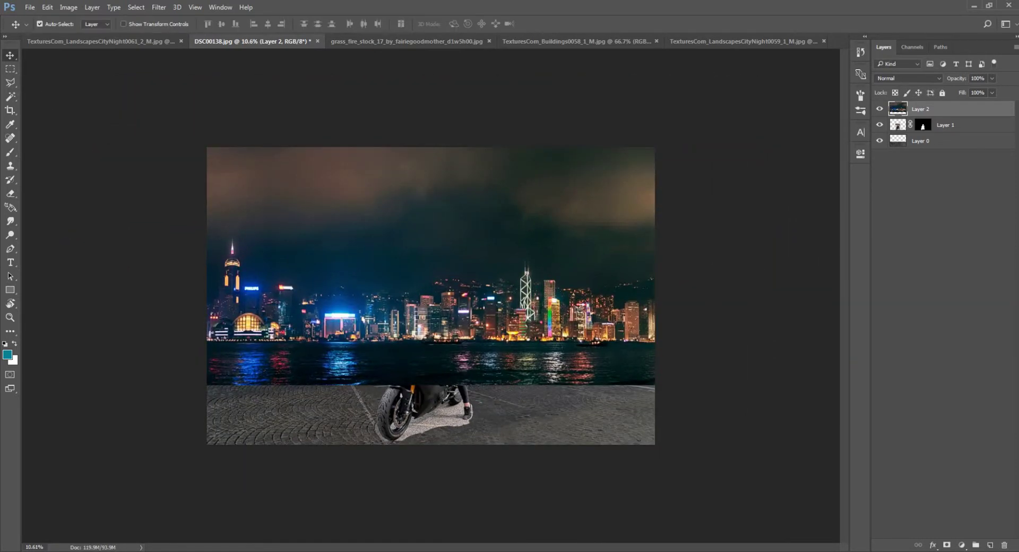
Step: Move Layer 2 beneath Layer 0 and begin rescaling the skyline above the plaza
drag(921, 168, 920, 149)
drag(431, 266, 427, 242)
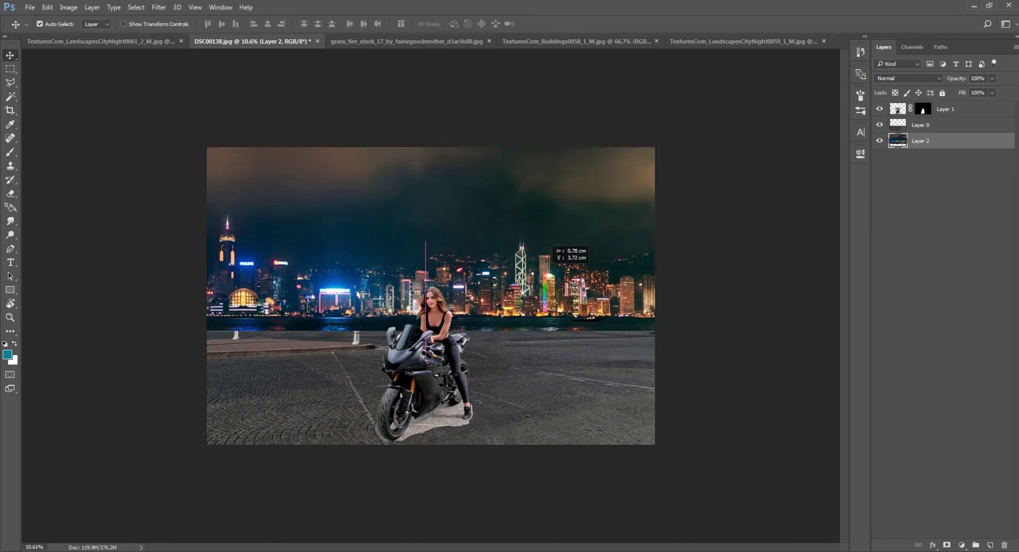
key(ctrl+t)
drag(756, 361, 714, 343)
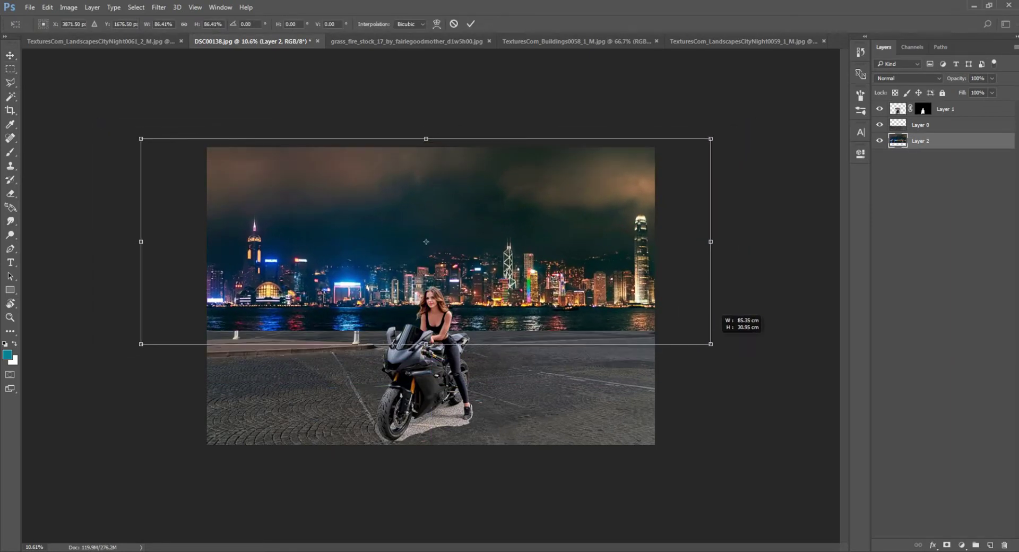
drag(565, 254, 571, 265)
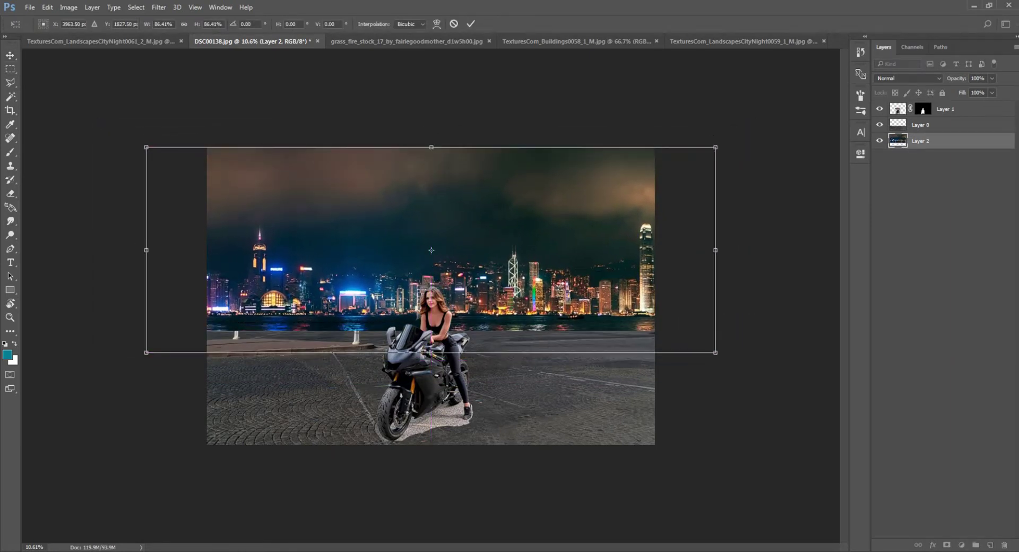
mouse_move(716, 353)
mouse_down()
mouse_move(671, 336)
mouse_move(733, 346)
mouse_up()
mouse_move(574, 268)
mouse_down()
mouse_move(568, 281)
mouse_move(568, 268)
mouse_up()
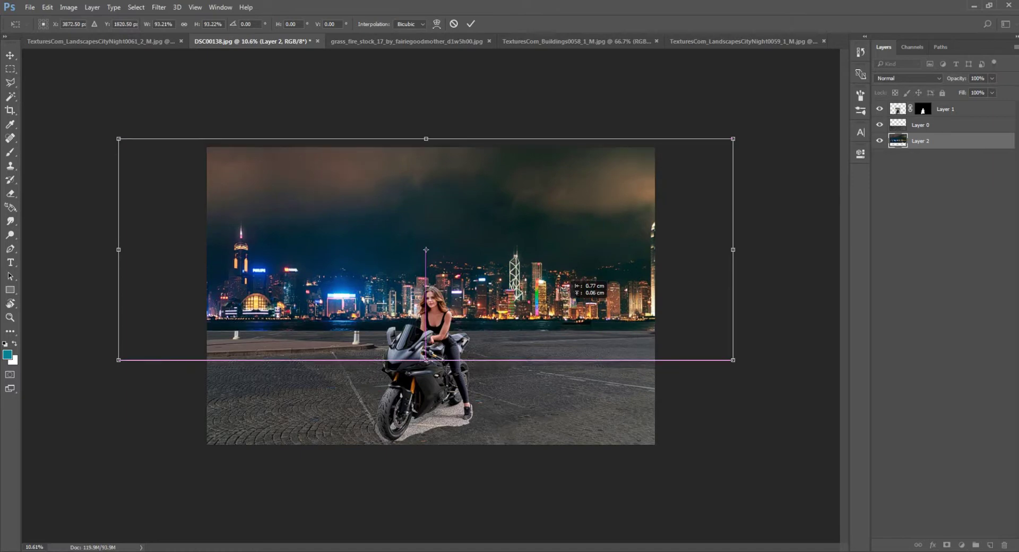
Step: Settle the skyline at about 76% along the horizon and add a layer mask to Layer 2
drag(733, 134, 677, 155)
drag(626, 210, 632, 201)
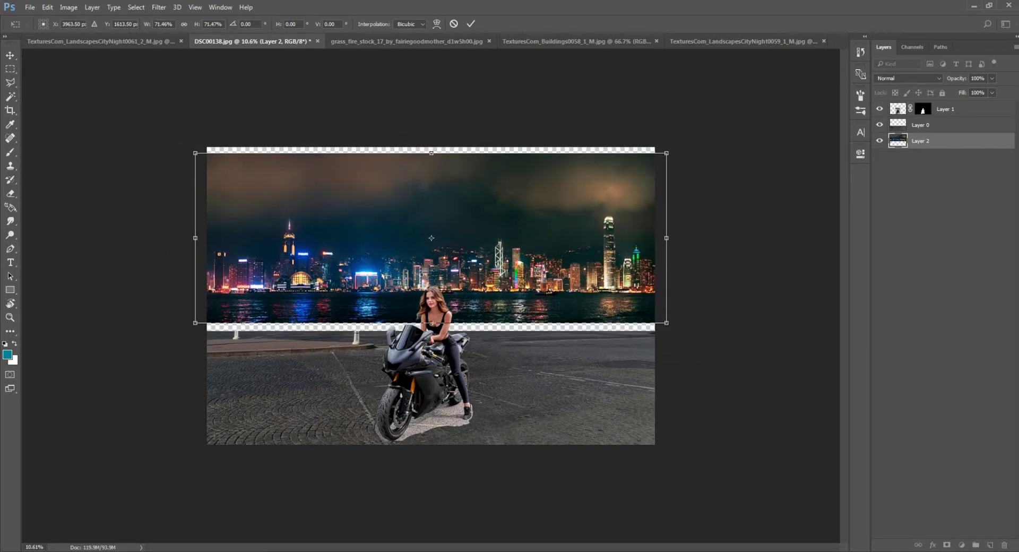
mouse_move(683, 328)
mouse_down()
mouse_move(690, 325)
mouse_move(672, 328)
mouse_up()
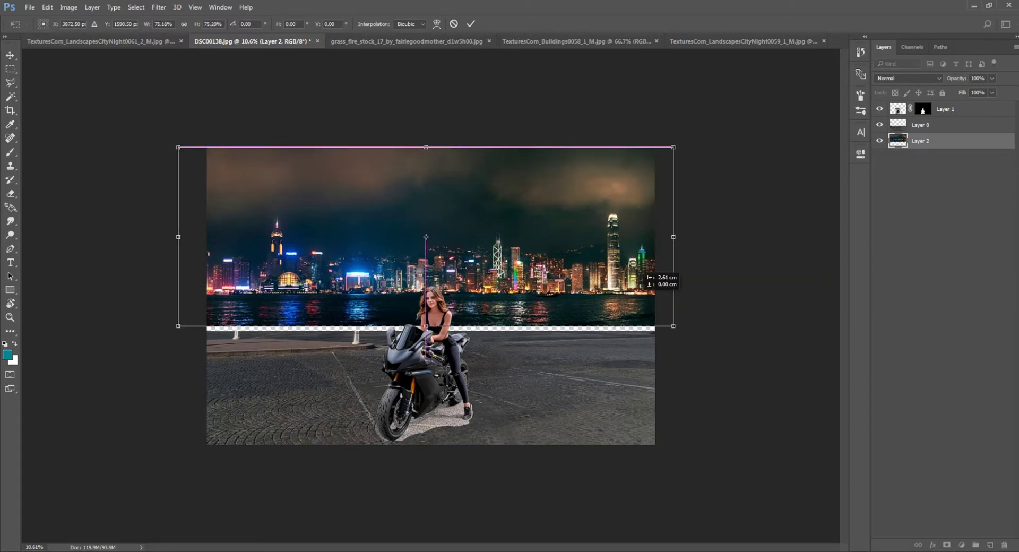
key(Return)
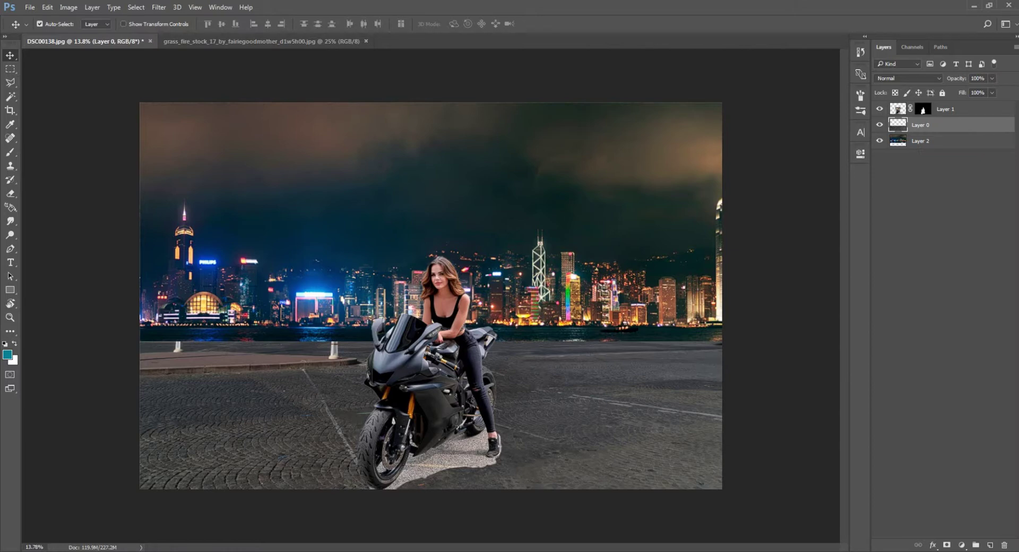
key(alt+bracketleft)
click(947, 546)
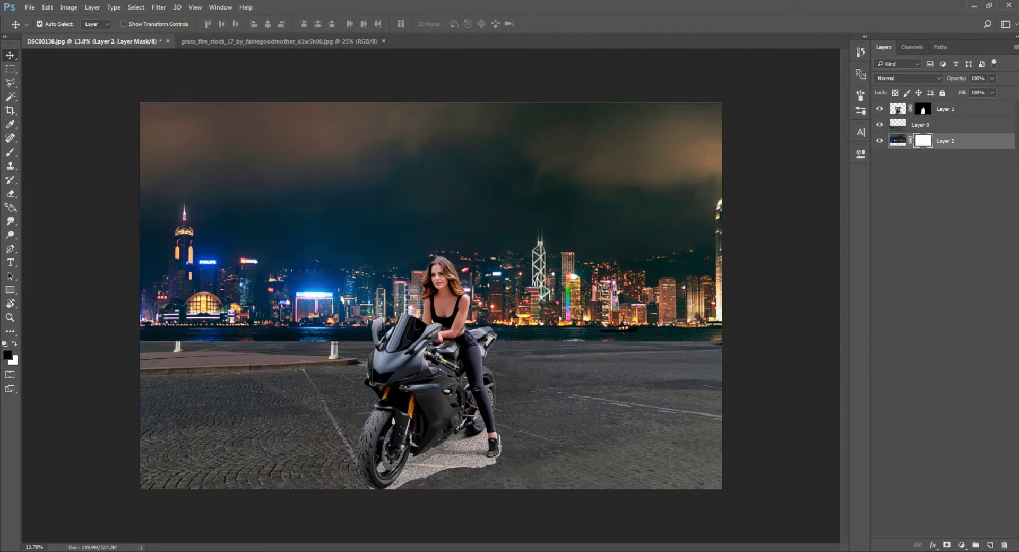
Step: Move the mask onto Layer 0 and paint black with a 700 brush along the waterline
key(b)
key(bracketright)
key(bracketright)
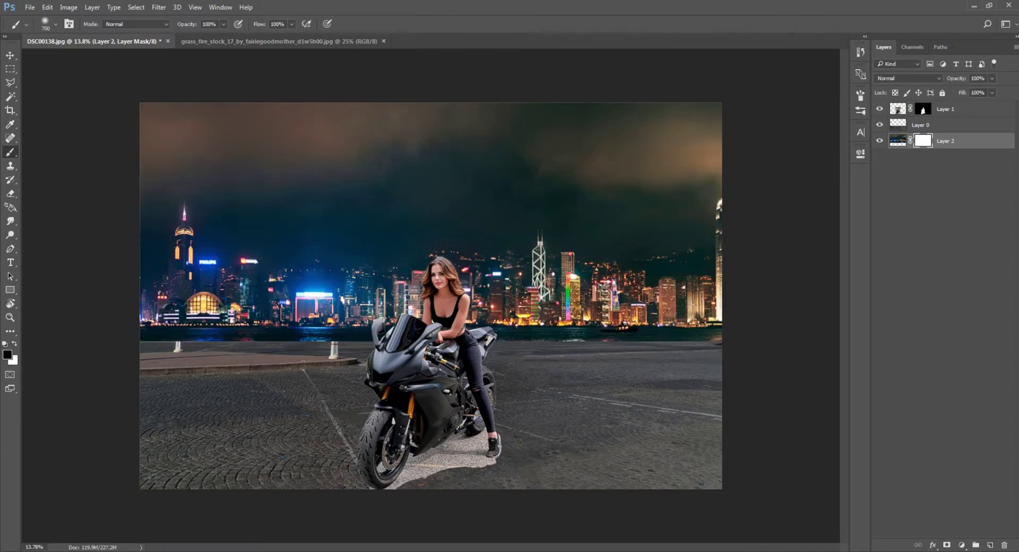
drag(923, 141, 923, 125)
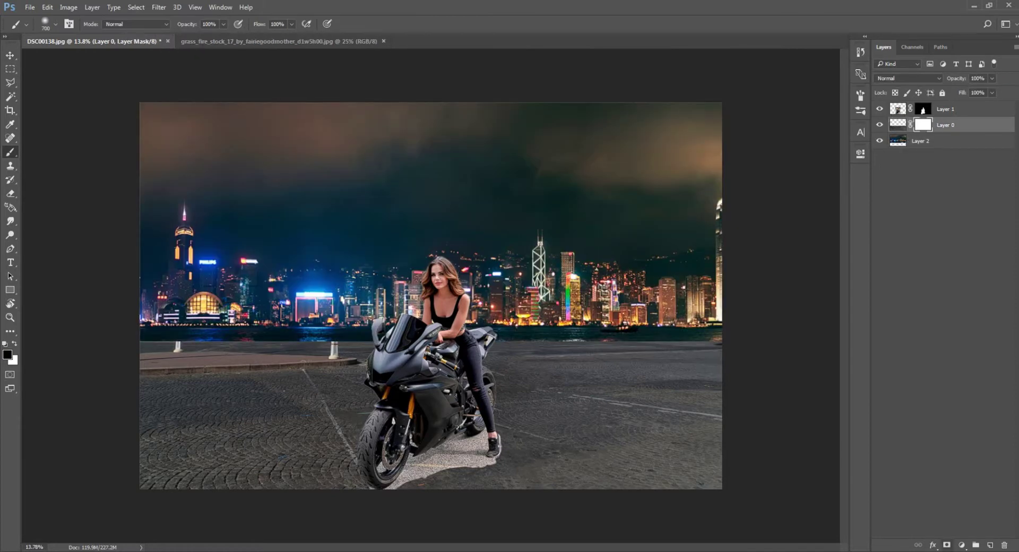
drag(688, 354, 149, 346)
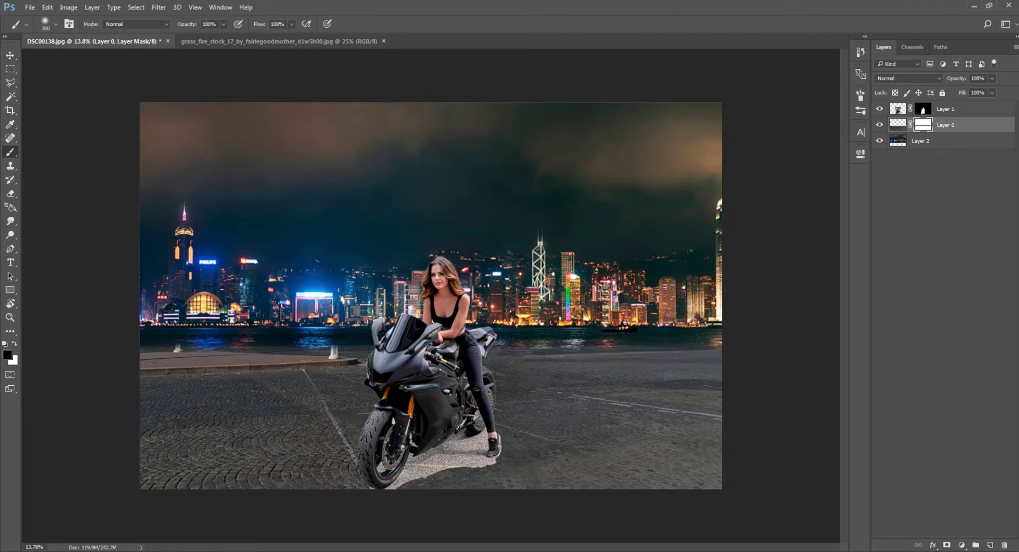
Step: Select the Clone Stamp tool and target the Layer 0 image instead of its mask
click(897, 125)
key(s)
click(527, 220)
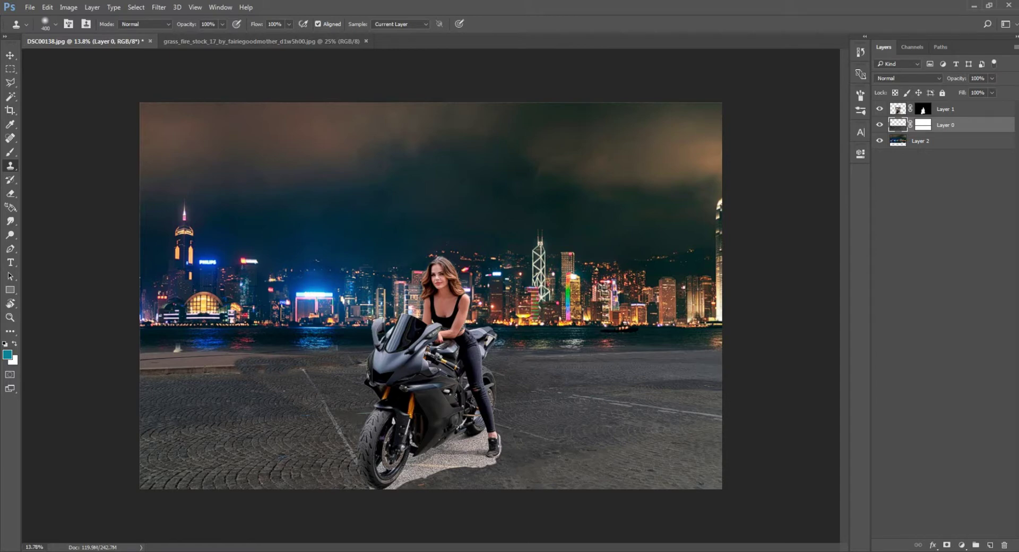
Step: Clone cobblestones over the curb strip and scale Layer 0 wider to about 109%
drag(281, 363, 143, 371)
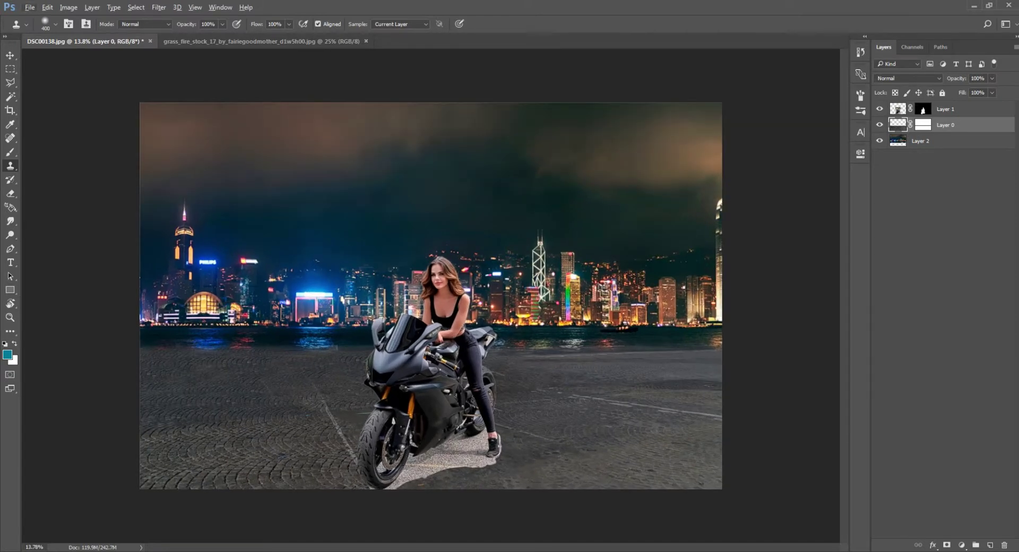
key(v)
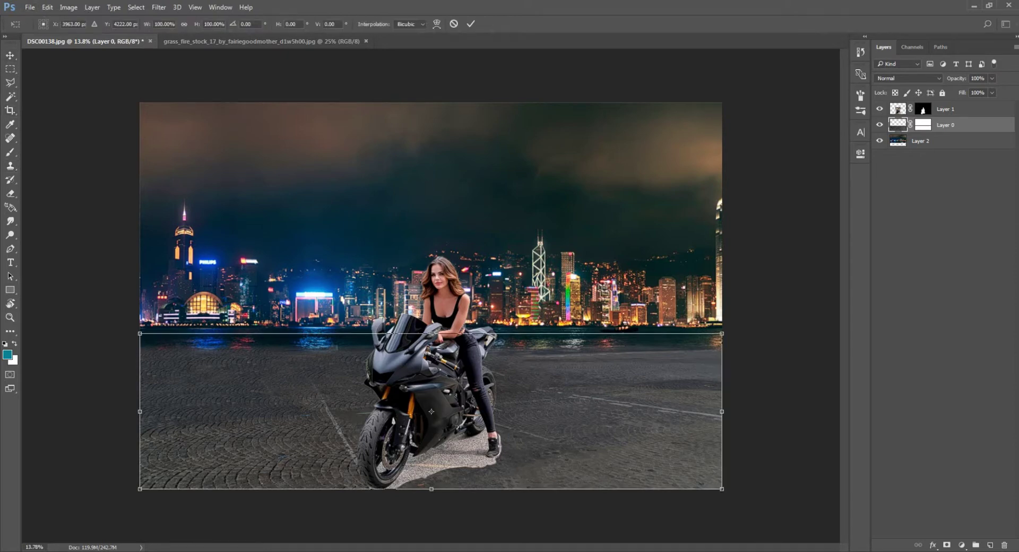
key(ctrl+t)
mouse_move(722, 333)
mouse_down()
mouse_move(801, 312)
mouse_move(722, 334)
mouse_move(750, 324)
mouse_up()
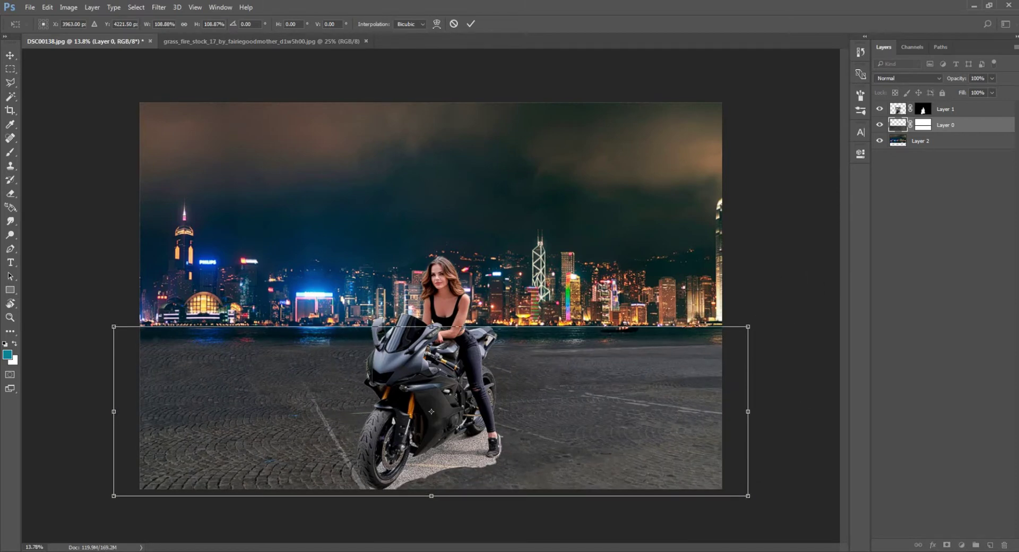
key(Return)
key(ctrl+plus)
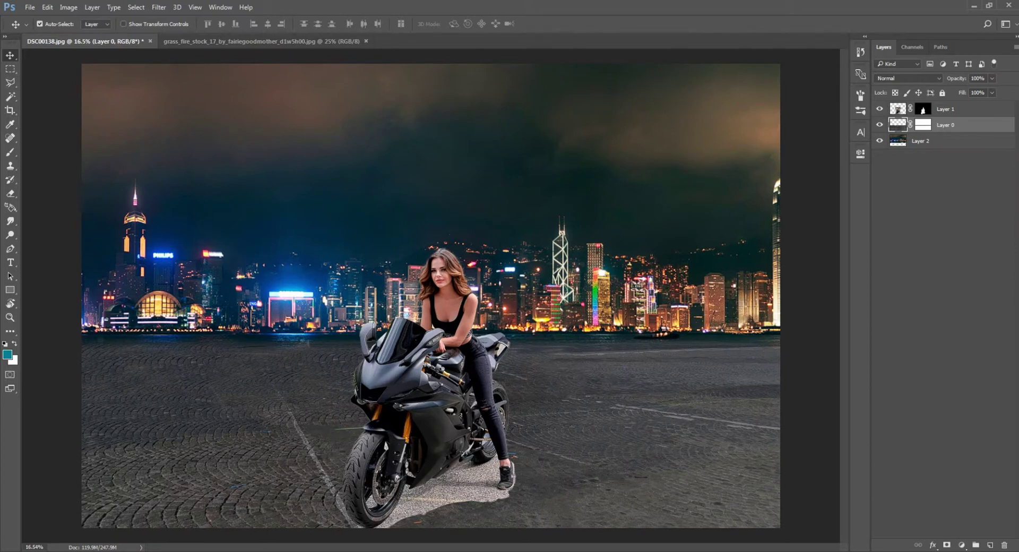
key(alt+bracketright)
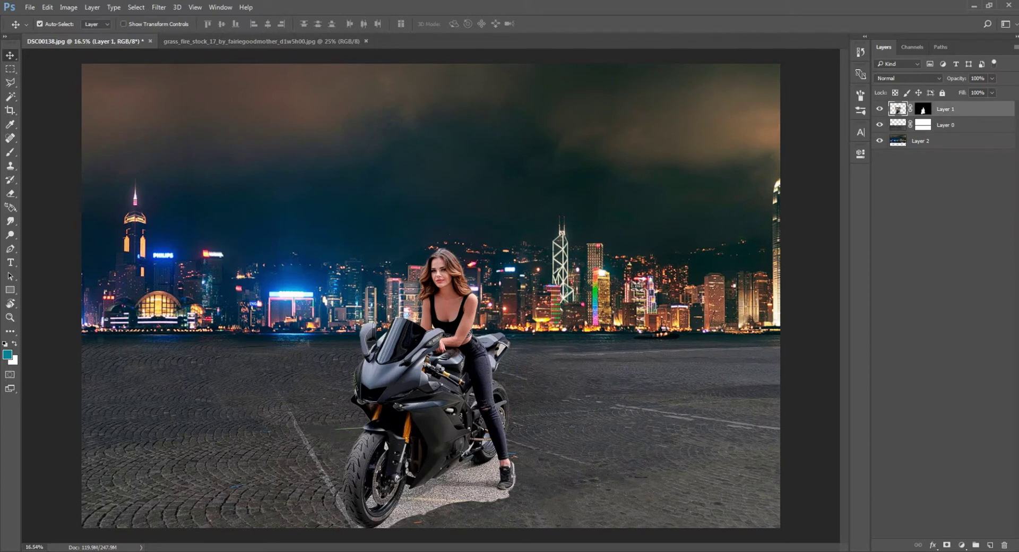
key(alt+bracketleft)
Step: Open Match Color on Layer 0 with Layer 2 as the source layer
click(69, 7)
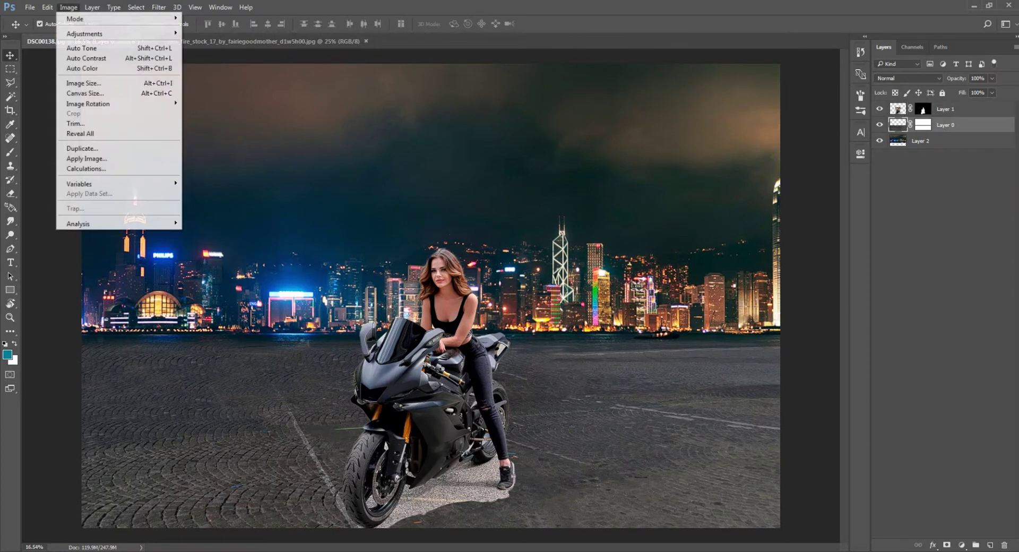
click(234, 254)
click(845, 262)
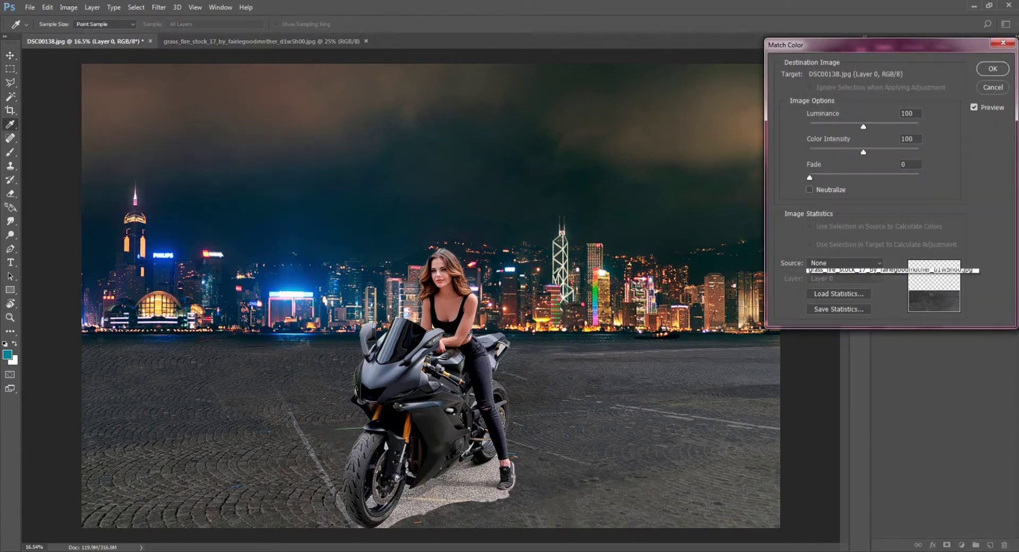
click(833, 275)
click(820, 318)
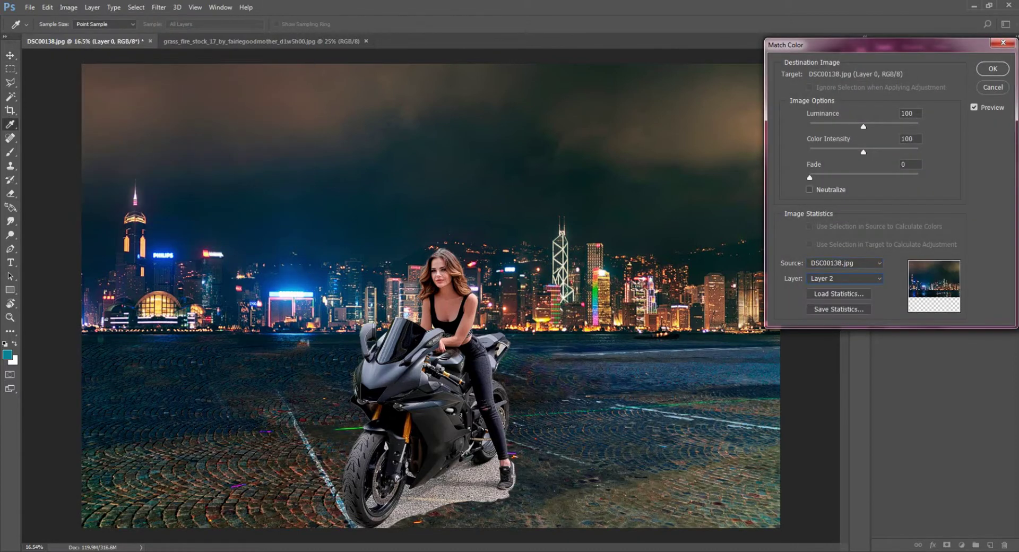
click(844, 263)
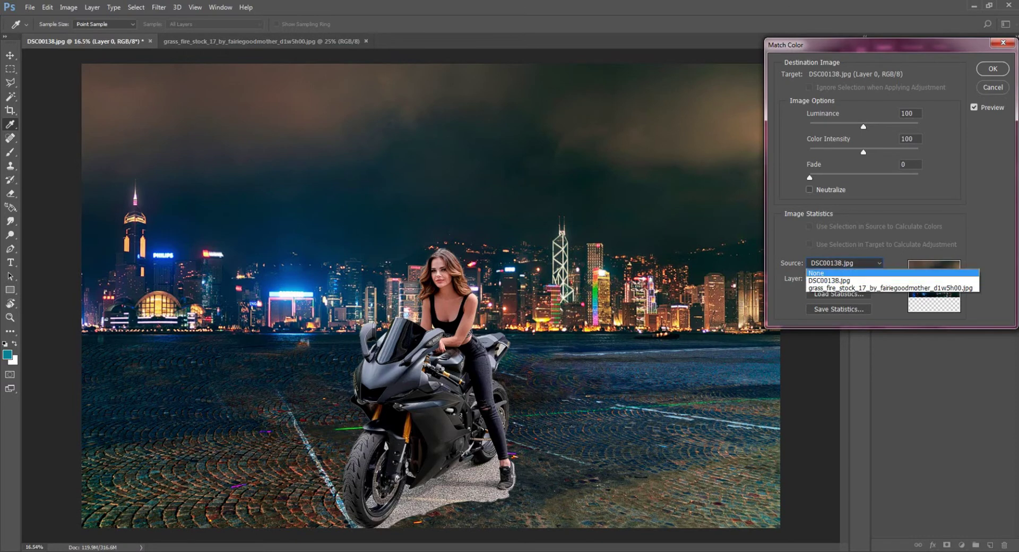
key(Escape)
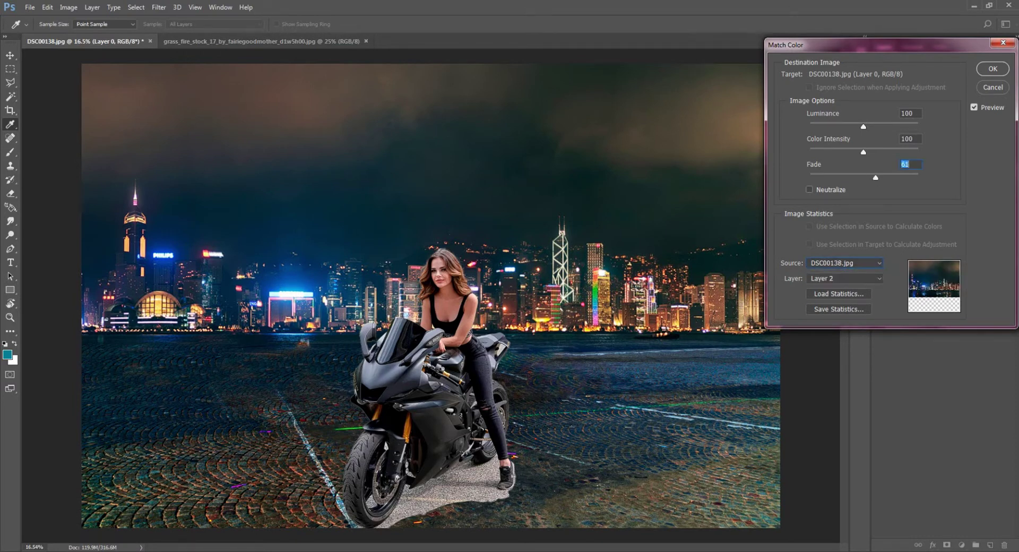
Step: Set Luminance 16 and Color Intensity 24 with Neutralize off, and apply the match
key(Up)
key(Down)
key(Down)
key(Down)
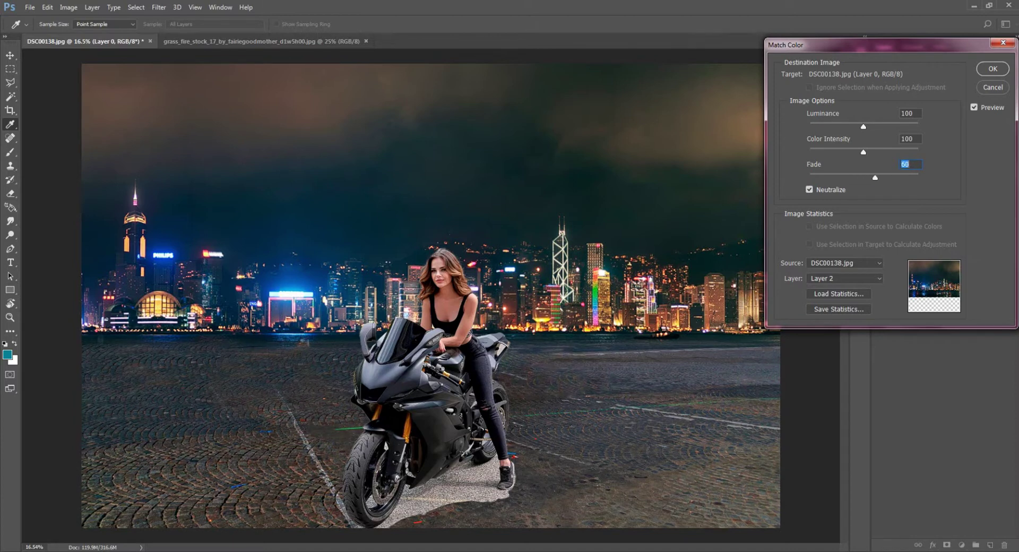
key(shift+Tab)
key(shift+Tab)
text(1)
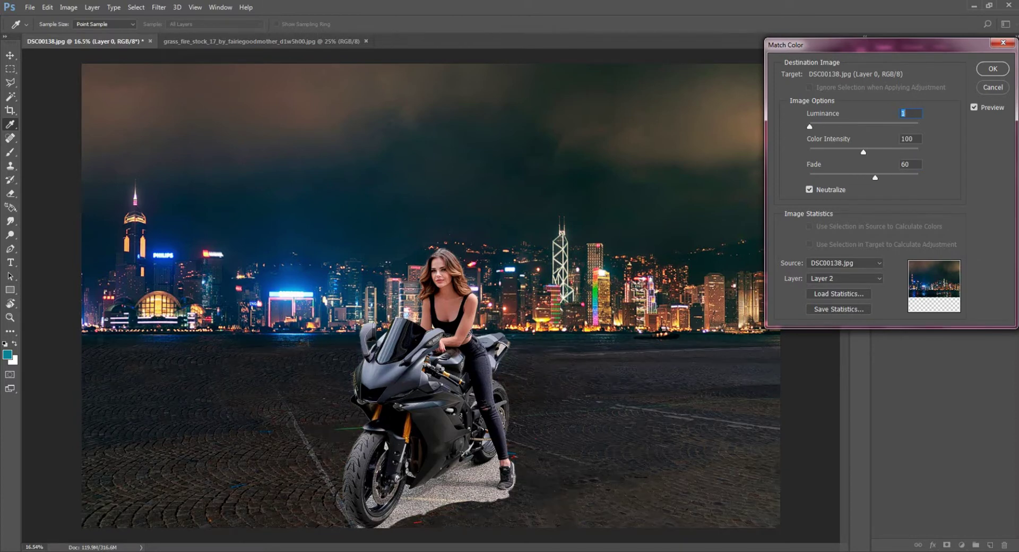
text(2)
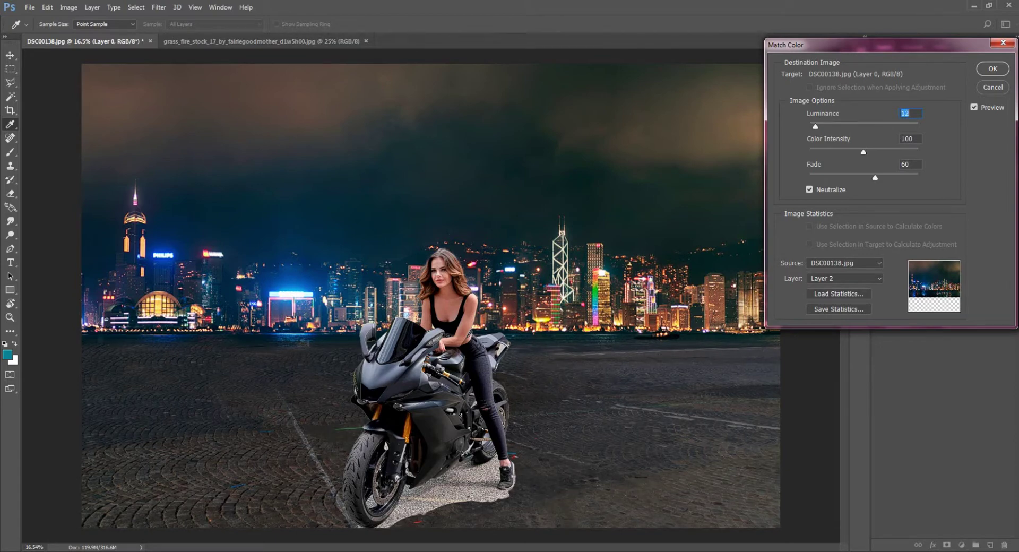
key(Tab)
text(32)
click(809, 190)
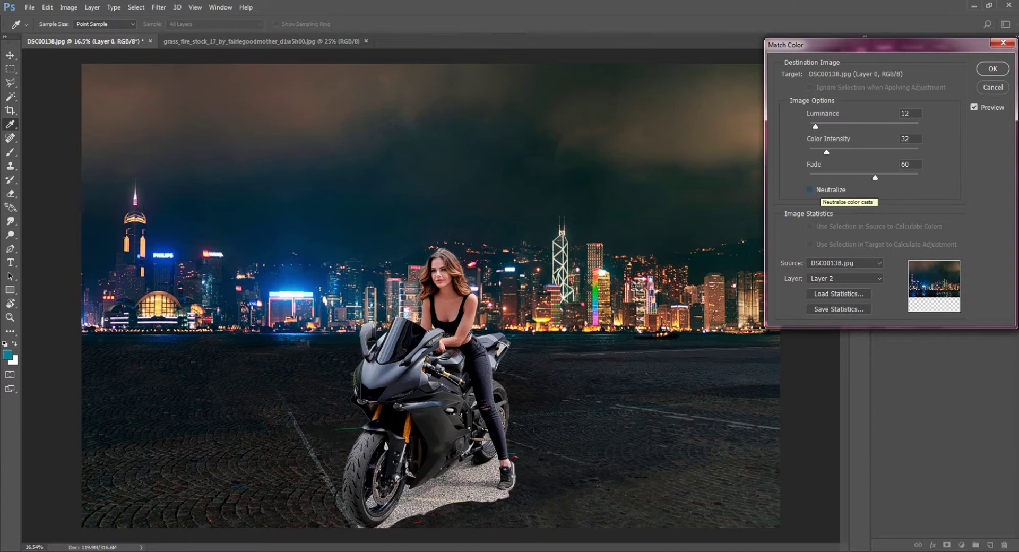
click(809, 190)
text(16)
key(Tab)
text(24)
key(Return)
scroll(431, 296, down, 2)
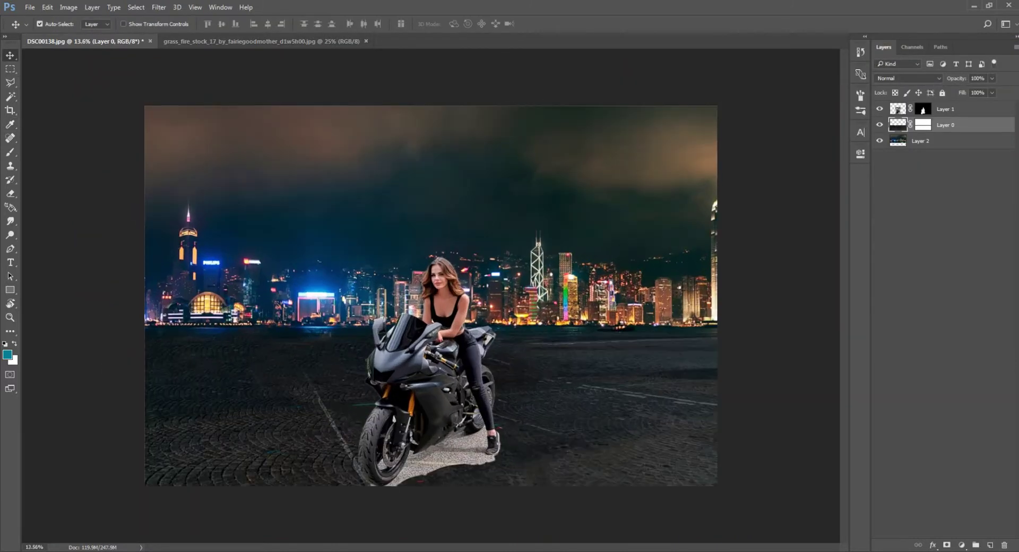
Step: On Layer 1, open Match Color with source DSC00138.jpg, Layer 2
click(898, 110)
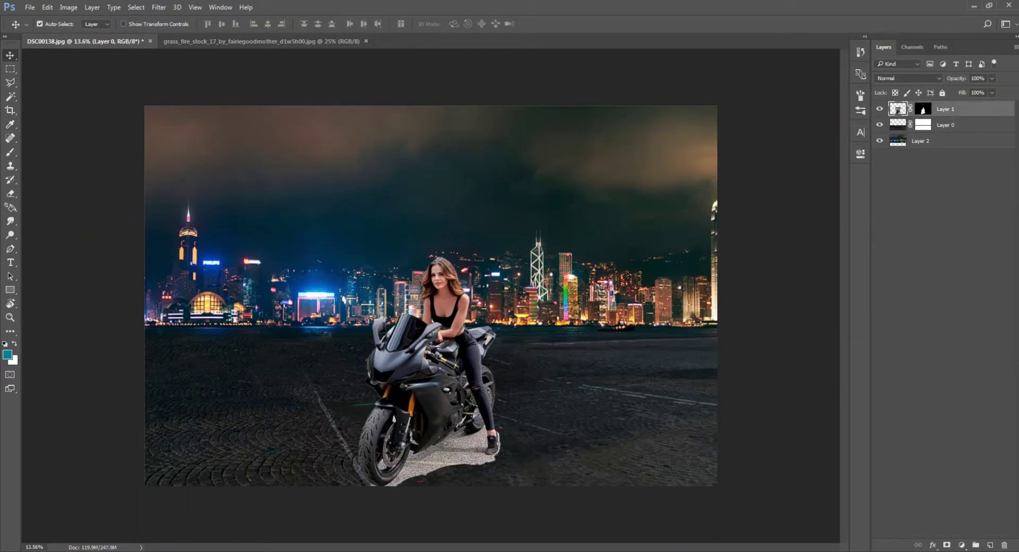
click(69, 7)
click(367, 246)
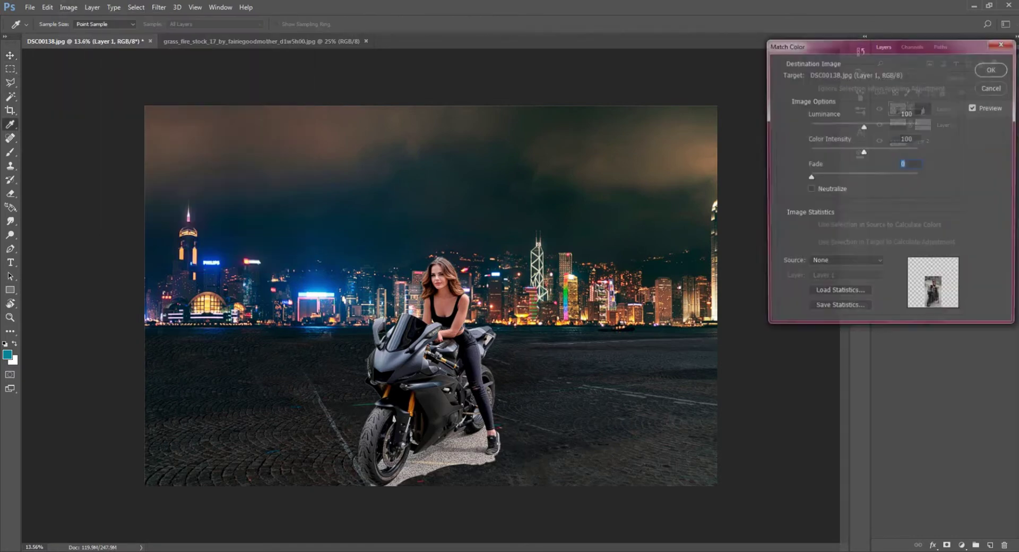
click(845, 263)
click(838, 282)
click(845, 278)
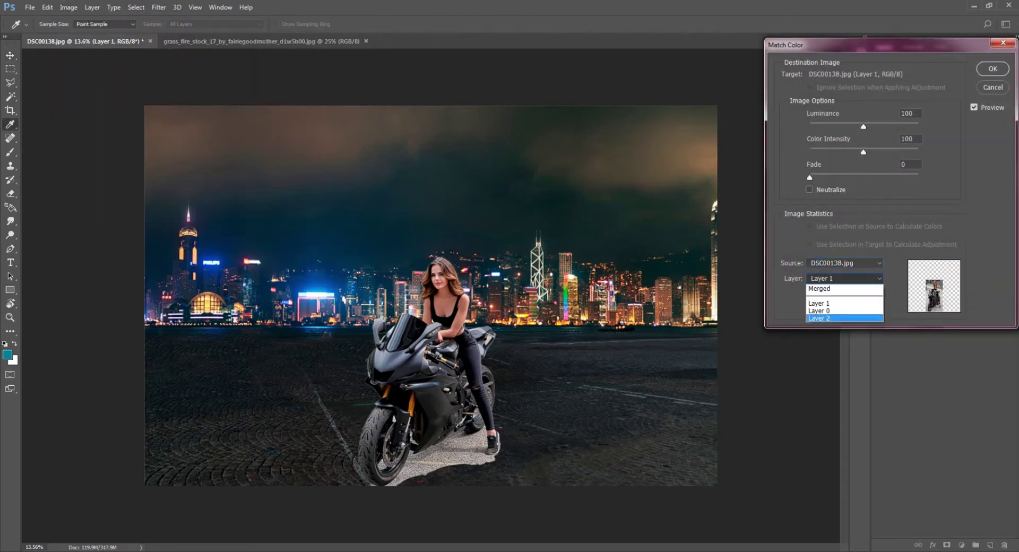
click(834, 318)
Step: Try Match Color values: luminance 18 then 126, colour intensity up to 80, fade lowered
text(18)
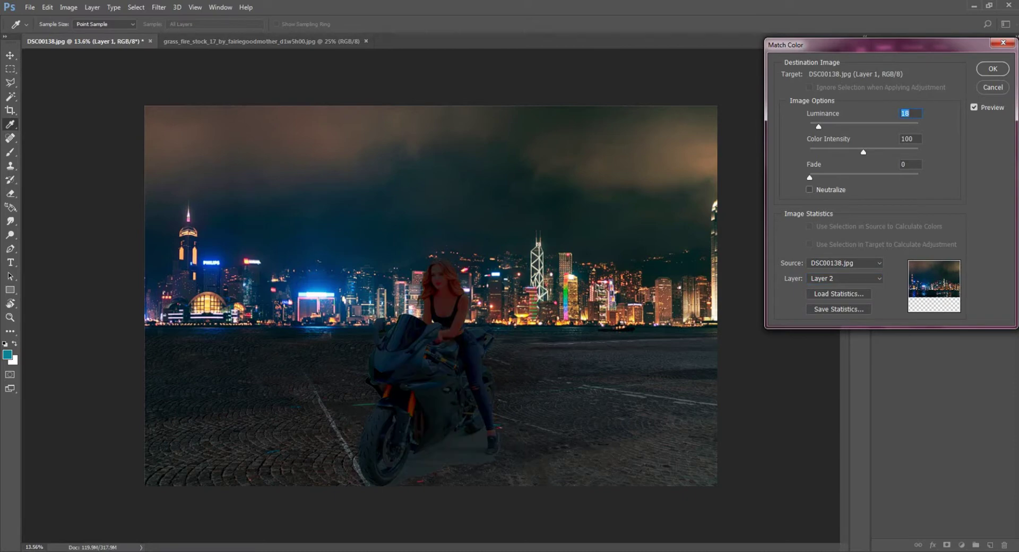
key(Tab)
text(51)
key(Tab)
text(56)
key(shift+Tab)
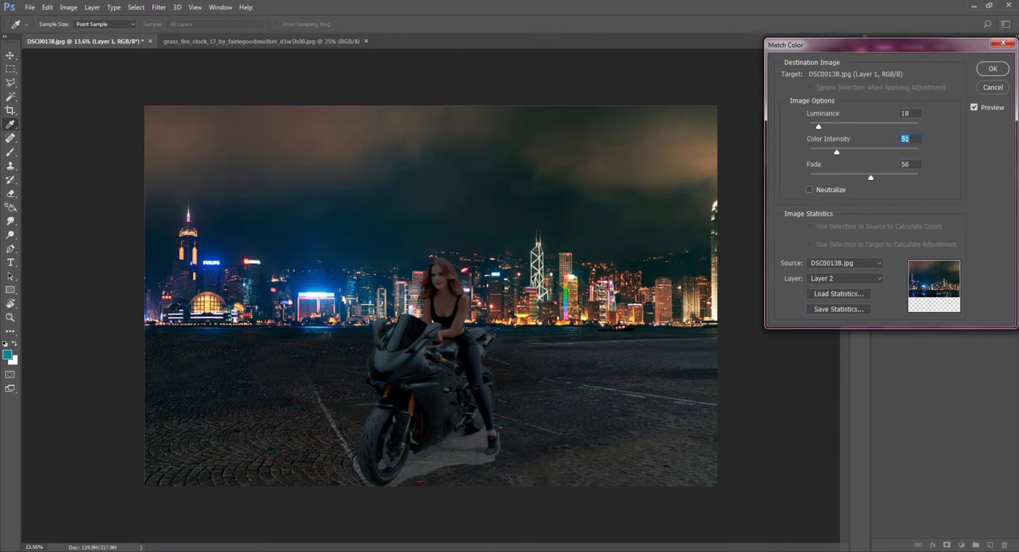
key(shift+Tab)
text(126)
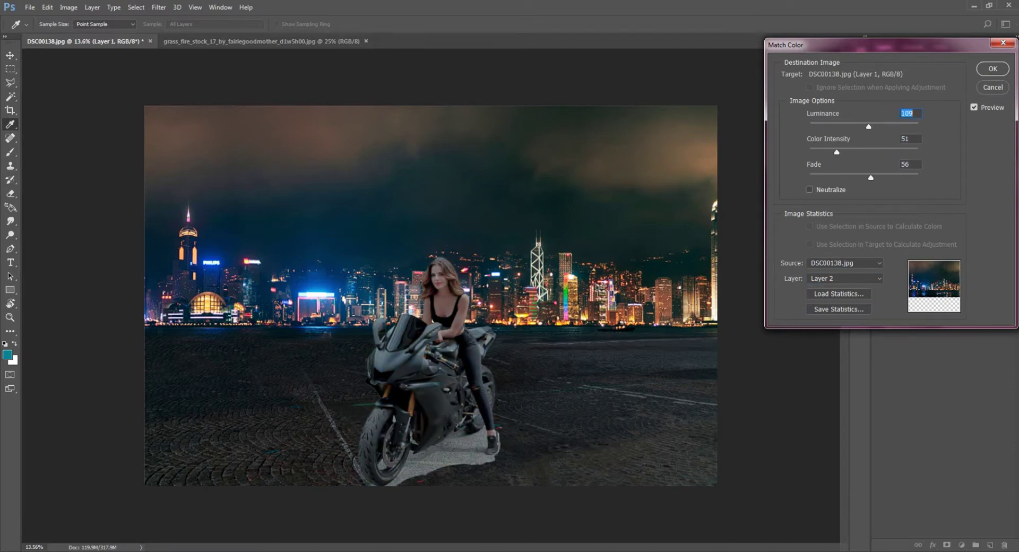
key(Tab)
text(71)
key(Up)
key(Up)
key(Up)
key(Up)
key(Up)
key(Up)
key(Up)
key(Up)
key(Up)
key(Tab)
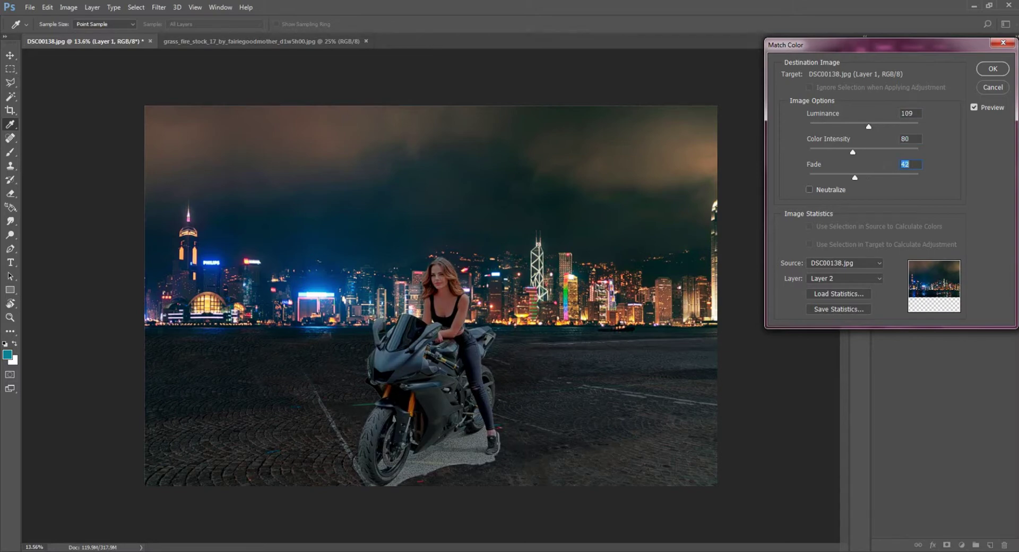
key(Down)
key(Down)
key(Down)
Step: Refine Match Color to luminance 120 and fade 48 to darken the subject
key(Down)
key(Down)
key(Down)
key(shift+Tab)
key(shift+Tab)
text(170)
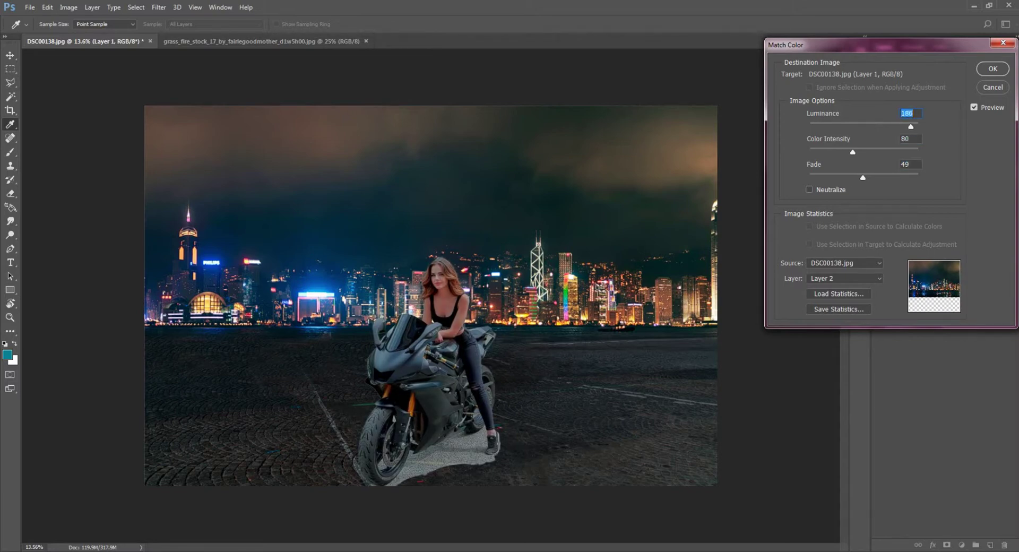
key(Tab)
key(Down)
key(Down)
key(Down)
key(Tab)
key(Up)
key(Up)
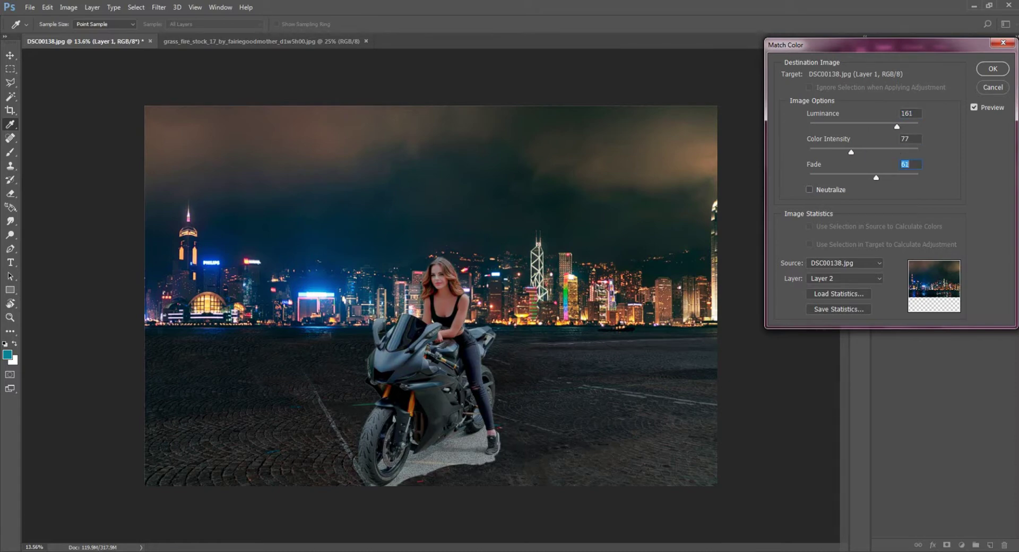
key(Up)
key(Up)
key(Up)
key(Up)
key(Up)
key(Up)
key(Down)
key(Down)
key(shift+Tab)
key(shift+Tab)
text(120)
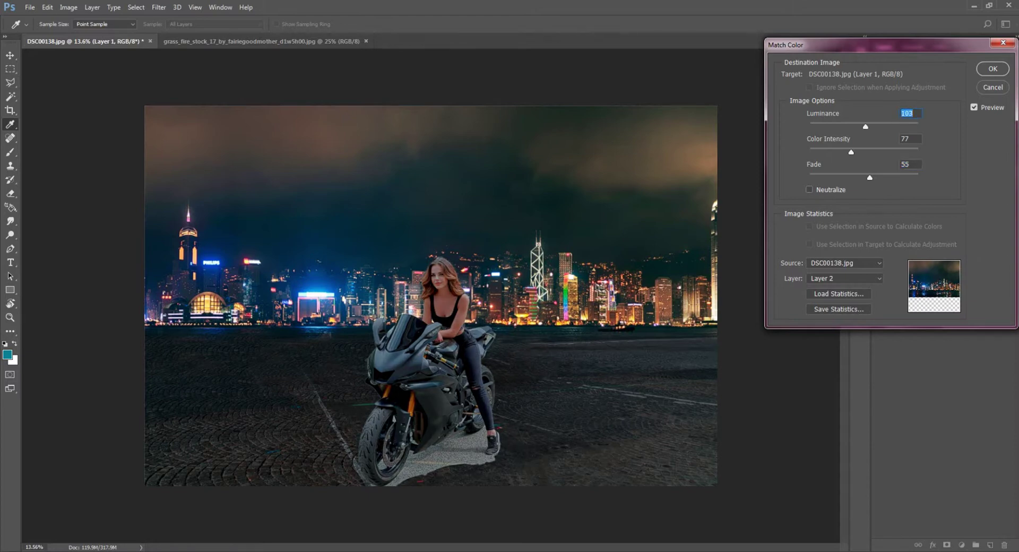
key(Tab)
key(Tab)
key(Down)
key(Down)
key(Down)
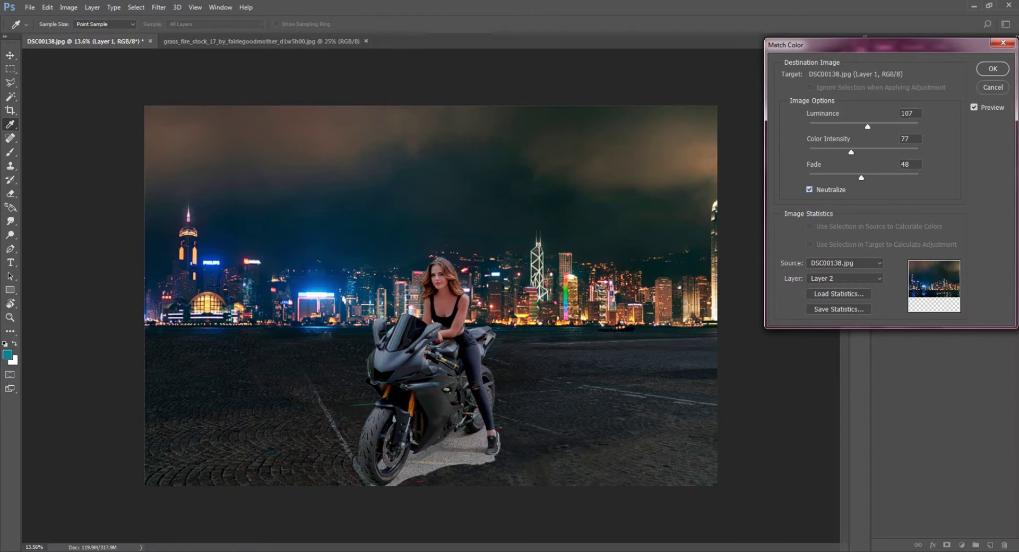
Step: Apply the Match Color adjustment to the rider and motorcycle
key(Return)
key(v)
scroll(431, 295, up, 3)
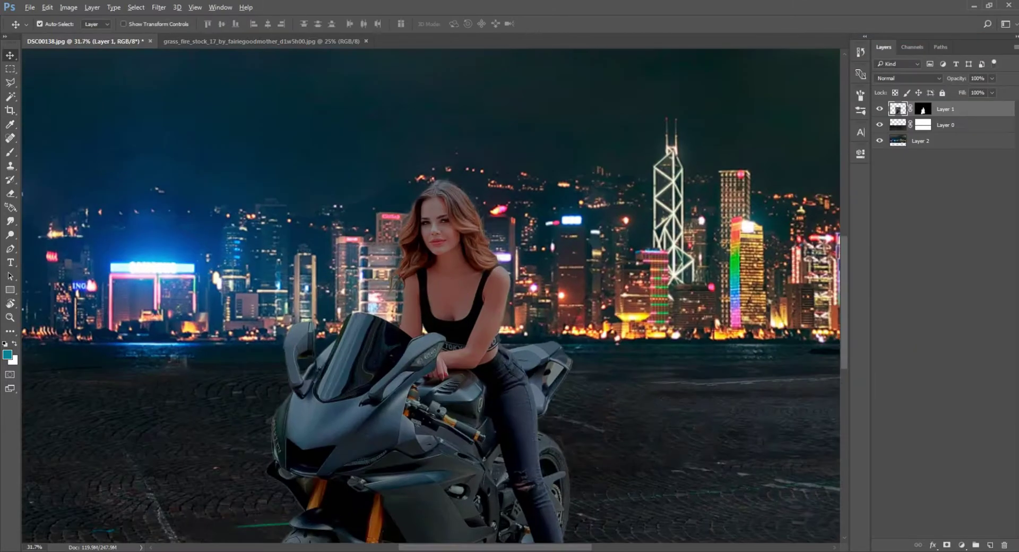
scroll(431, 296, down, 2)
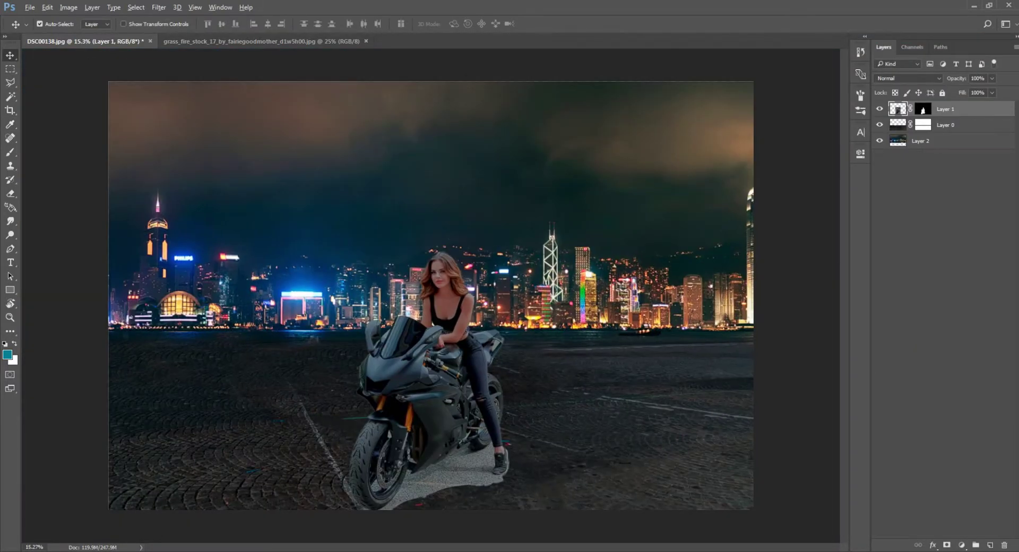
Step: Apply a gentle S-curve with Curves to add contrast to the rider
key(ctrl+m)
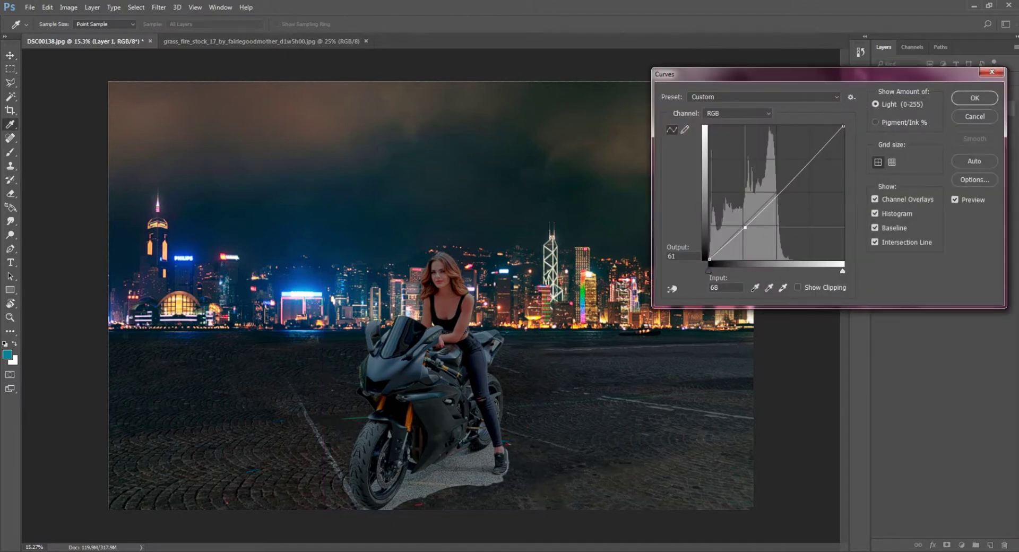
click(806, 161)
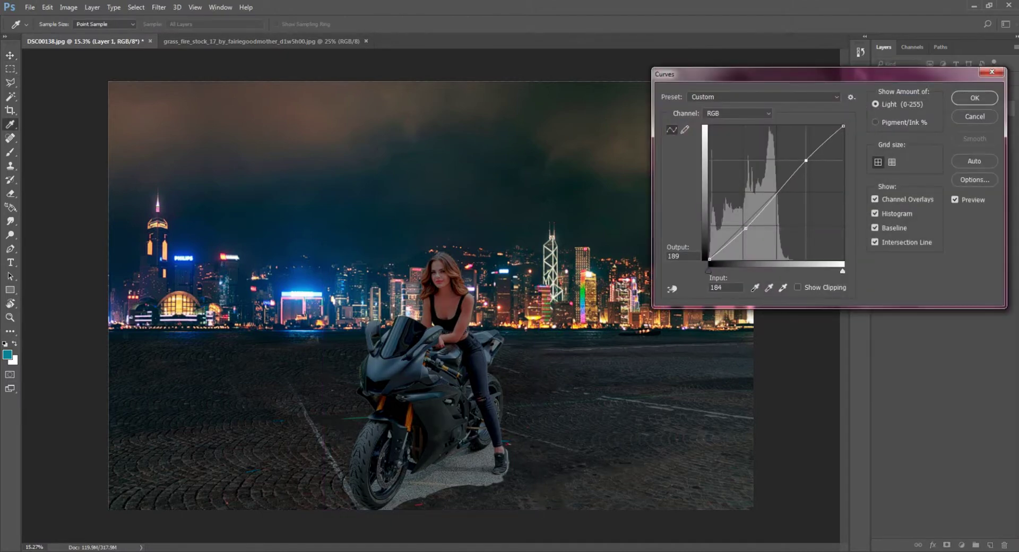
drag(806, 160, 807, 162)
drag(746, 229, 747, 228)
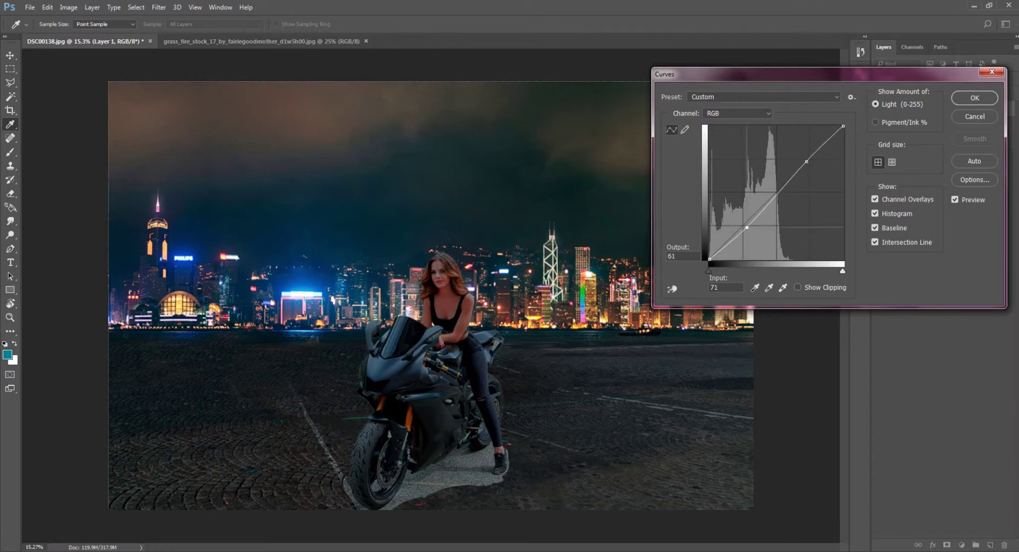
click(975, 98)
Step: Brighten highlights with Levels by moving the white input slider left, then select Layer 1's mask
key(ctrl+l)
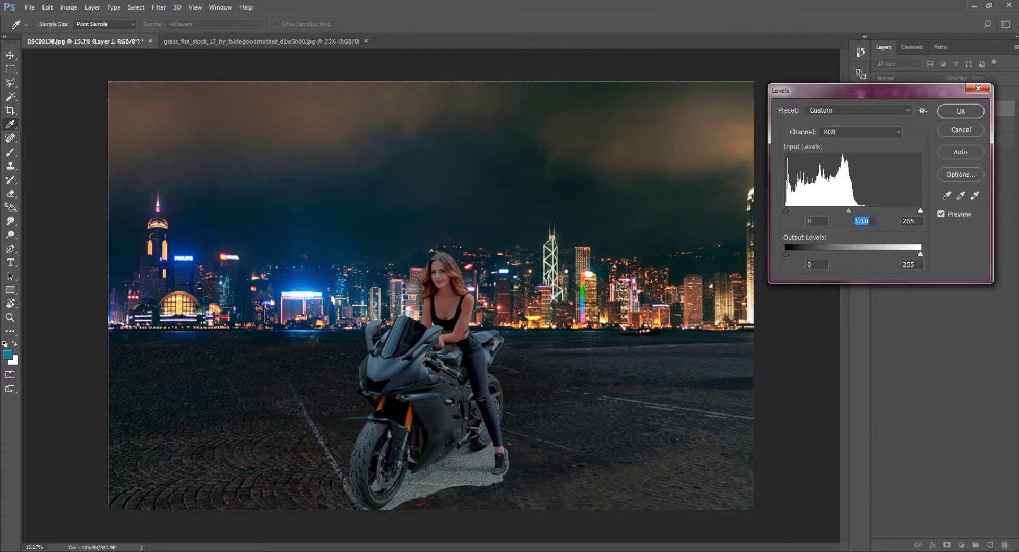
drag(921, 210, 908, 210)
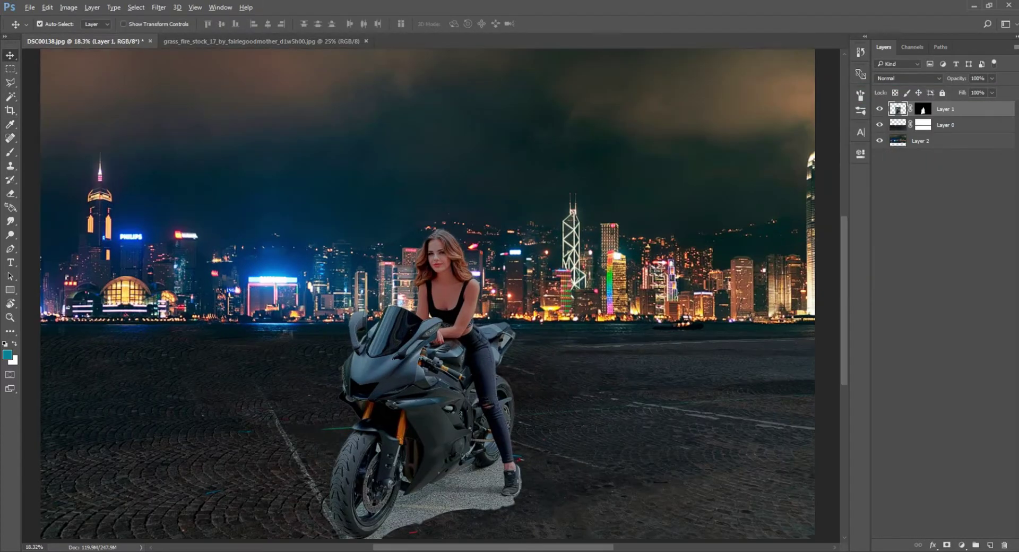
key(ctrl+0)
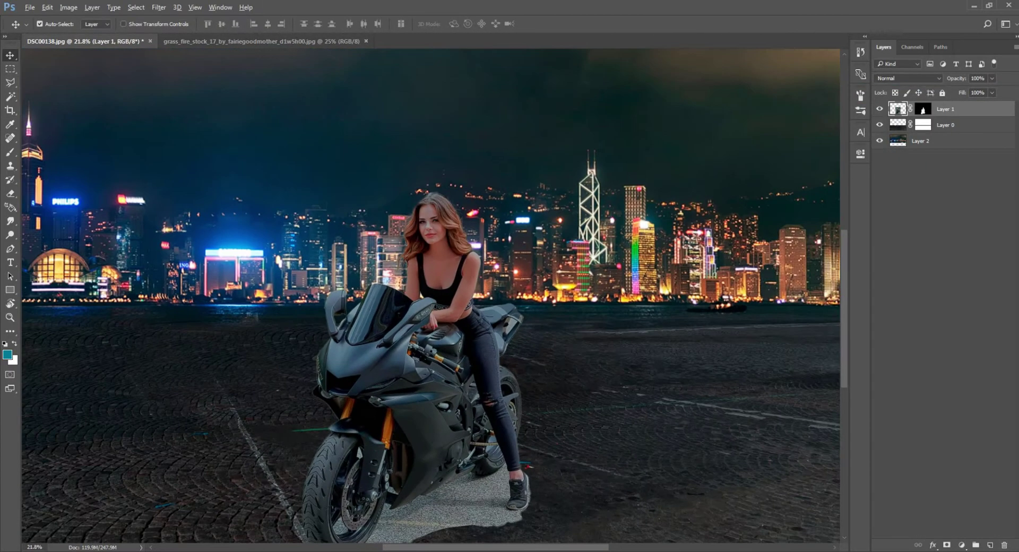
key(ctrl+plus)
key(ctrl+plus)
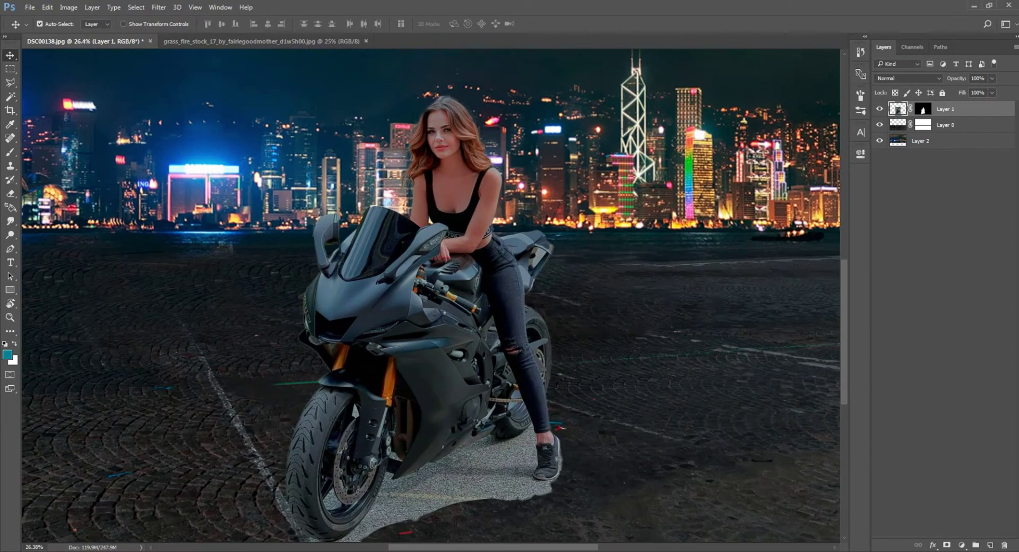
click(923, 109)
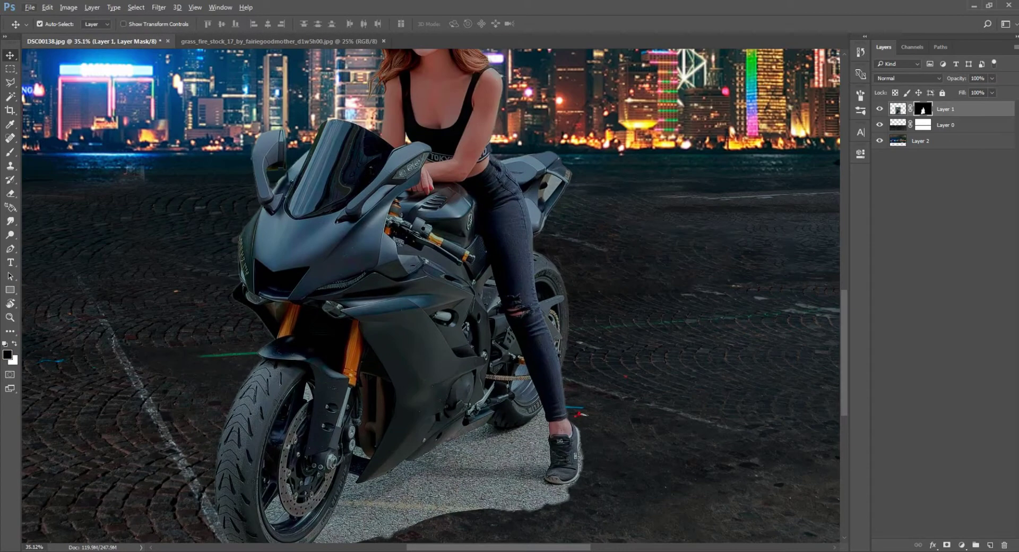
scroll(433, 297, down, 2)
key(b)
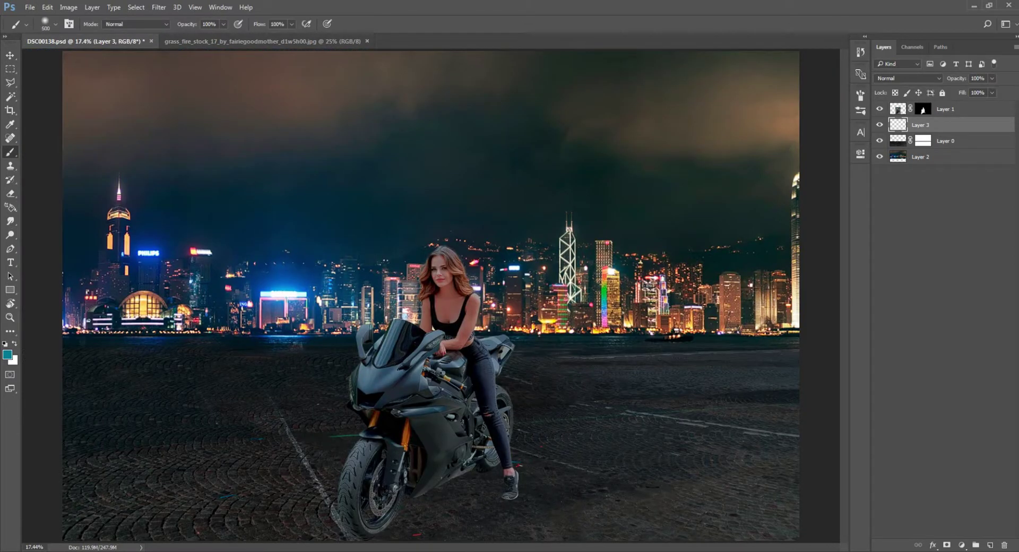
Step: Paint a soft black shadow under the bike and shoe with a 150 brush at low opacity and flow
key(d)
scroll(488, 478, up, 5)
scroll(488, 318, down, 2)
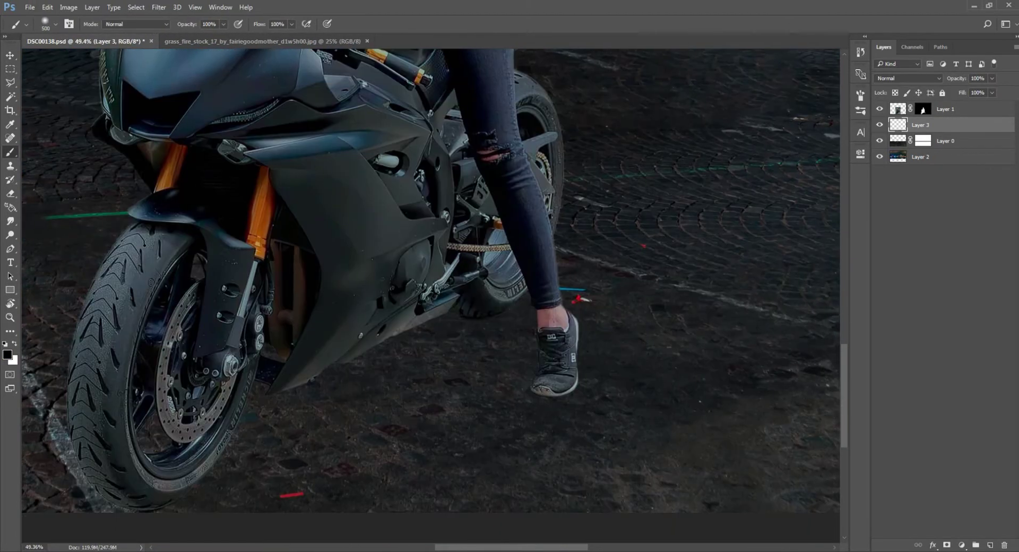
key(4)
key(3)
key(shift+3)
key(shift+1)
key(bracketleft)
key(bracketleft)
key(bracketleft)
mouse_move(443, 373)
mouse_down()
mouse_move(531, 379)
mouse_move(372, 380)
mouse_up()
scroll(499, 441, down, 3)
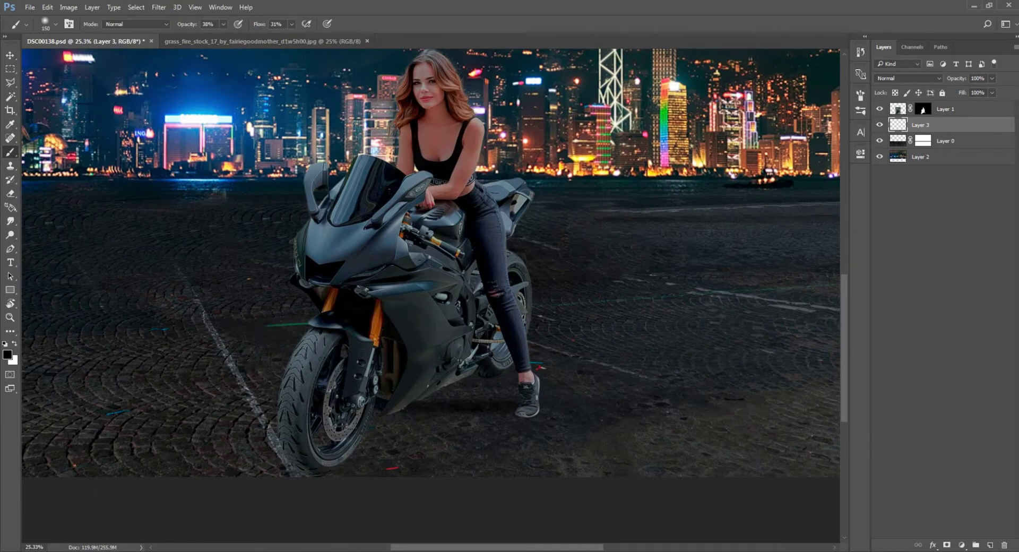
scroll(504, 433, up, 1)
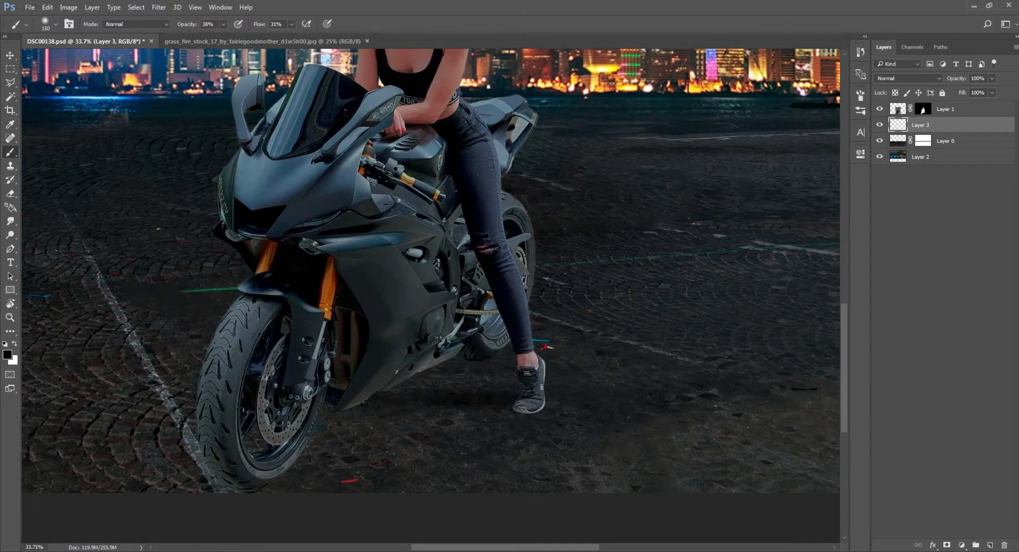
Step: Set the brush opacity to 30% and fine-tune the brush size
key(3)
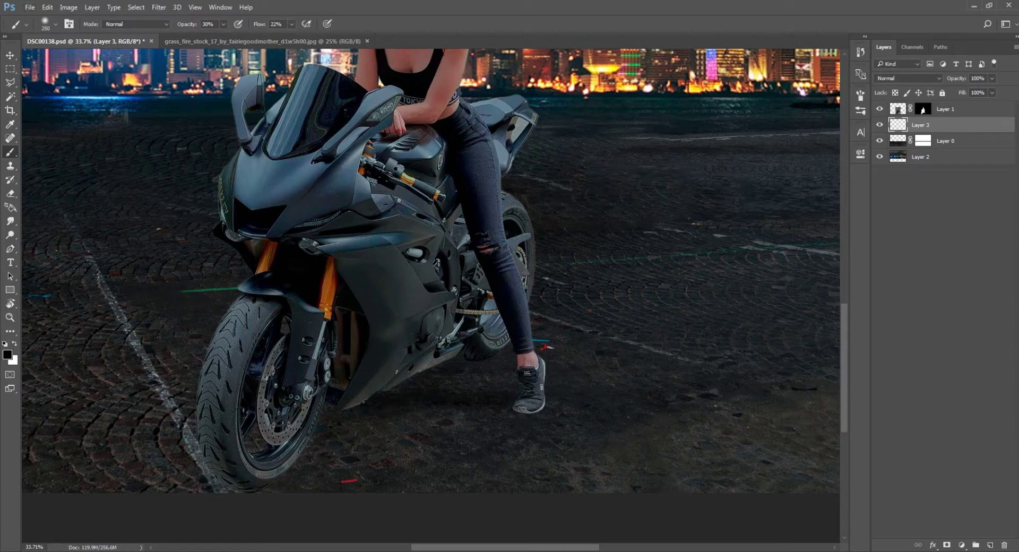
scroll(247, 457, up, 2)
scroll(247, 456, up, 3)
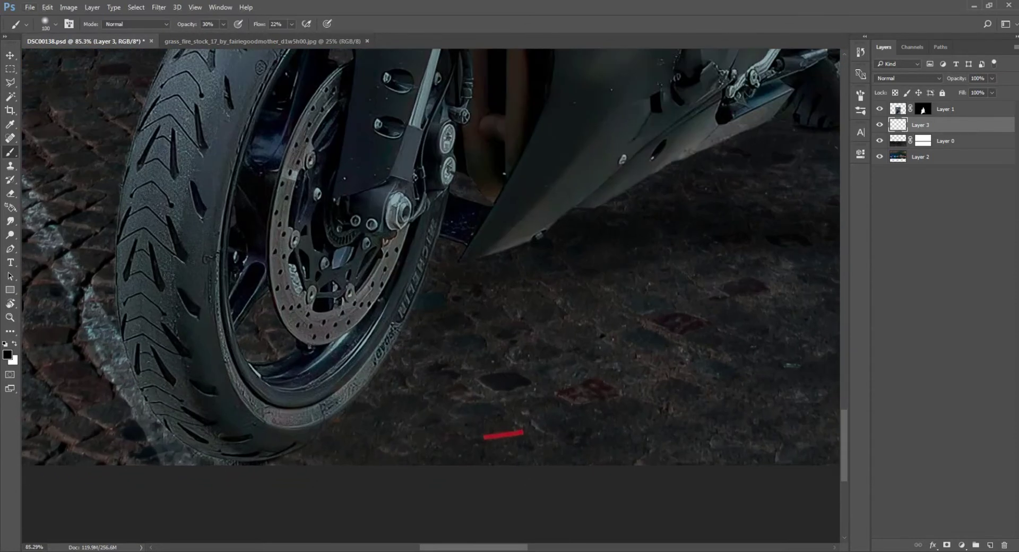
key(bracketleft)
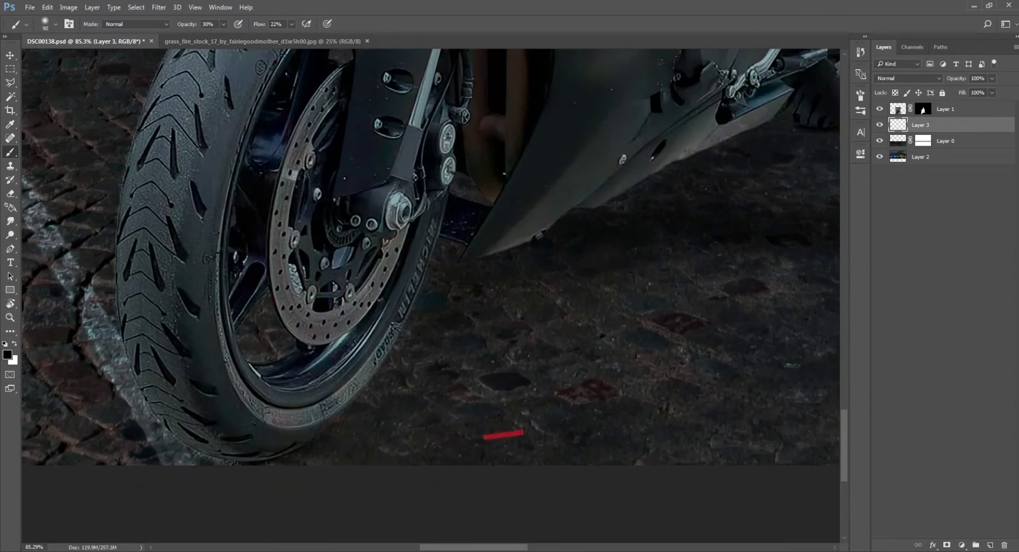
key(bracketright)
key(bracketright)
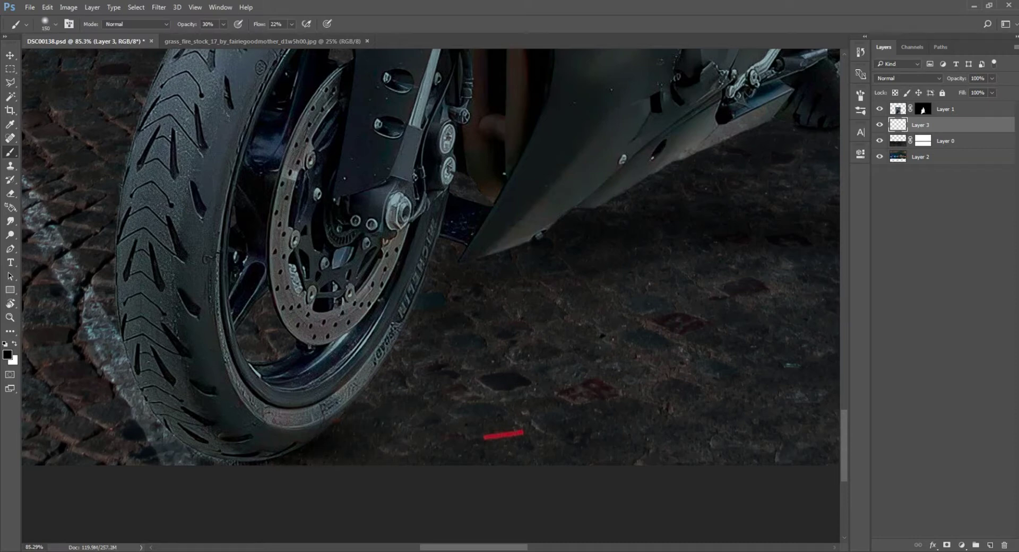
scroll(350, 461, down, 3)
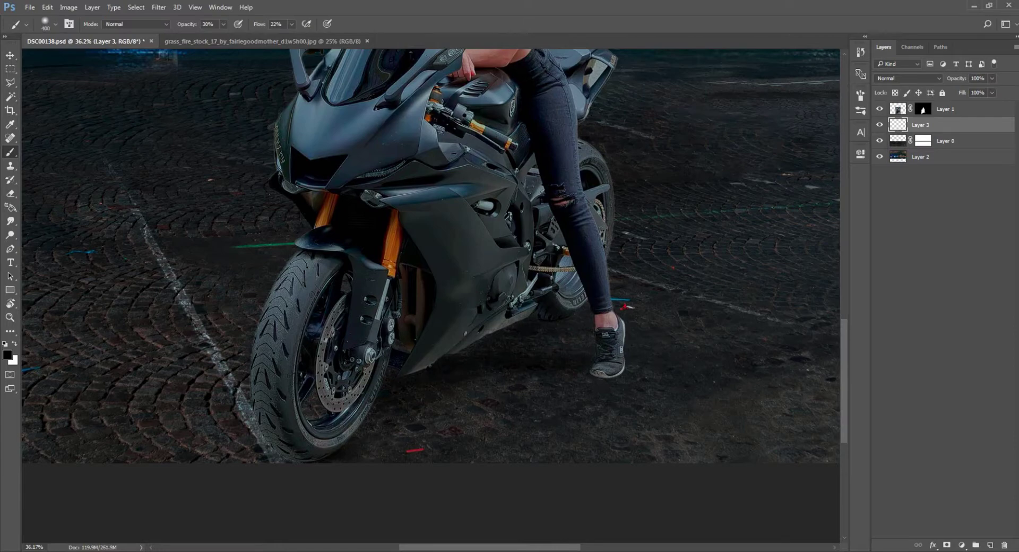
scroll(571, 304, down, 2)
scroll(572, 304, up, 1)
scroll(572, 303, up, 4)
key(bracketleft)
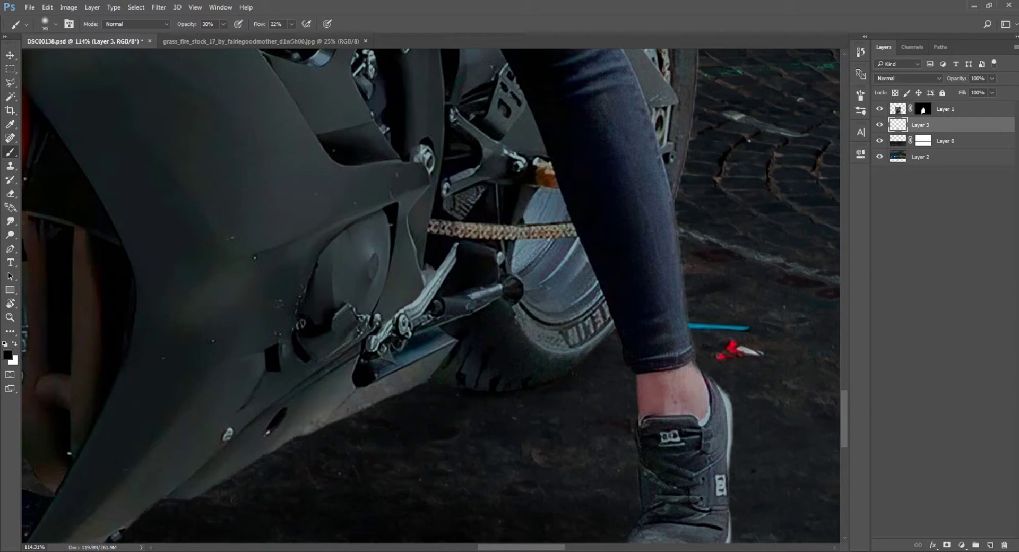
scroll(526, 483, down, 3)
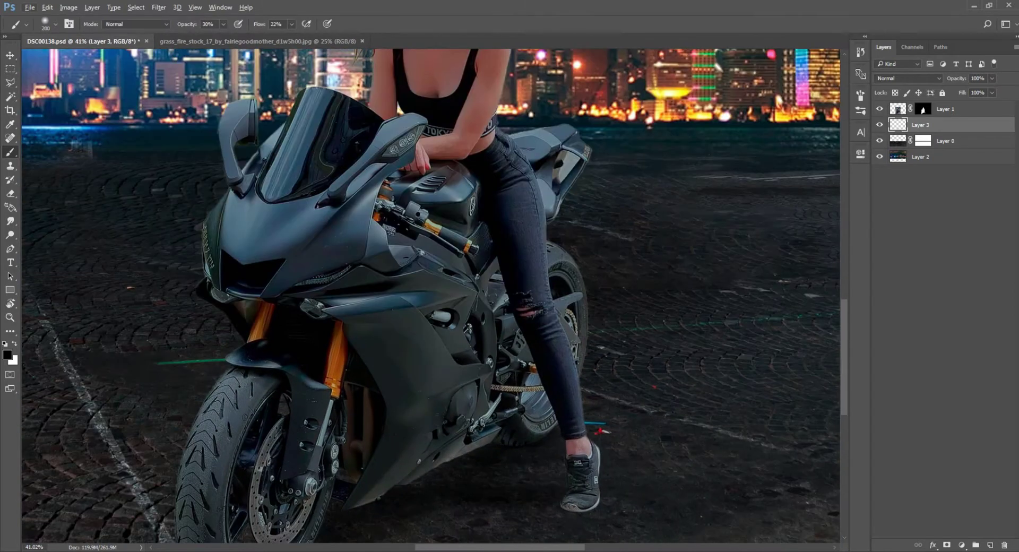
scroll(526, 484, down, 3)
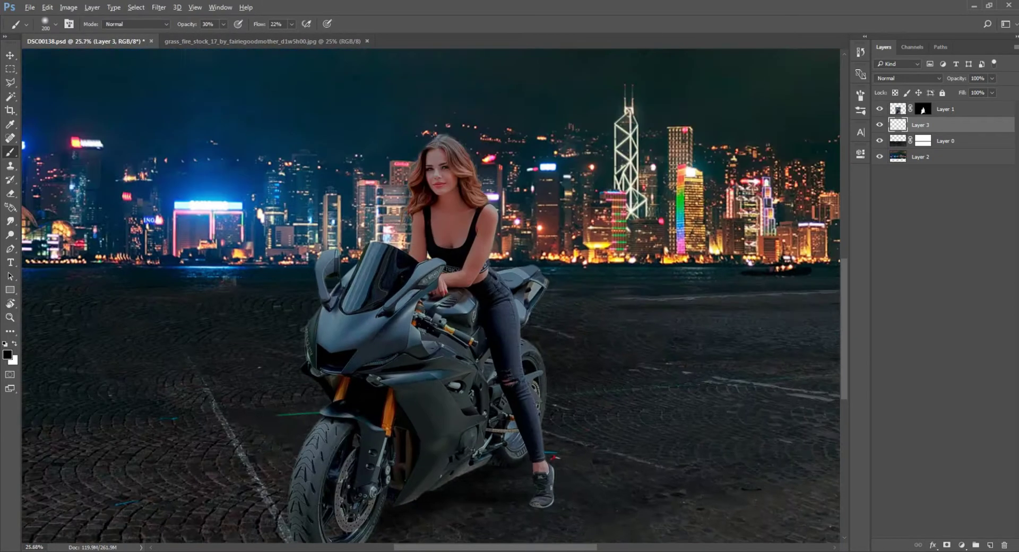
Step: Enlarge the brush to 1000 and set Layer 3 opacity to 84%
key(bracketright)
key(bracketright)
key(bracketright)
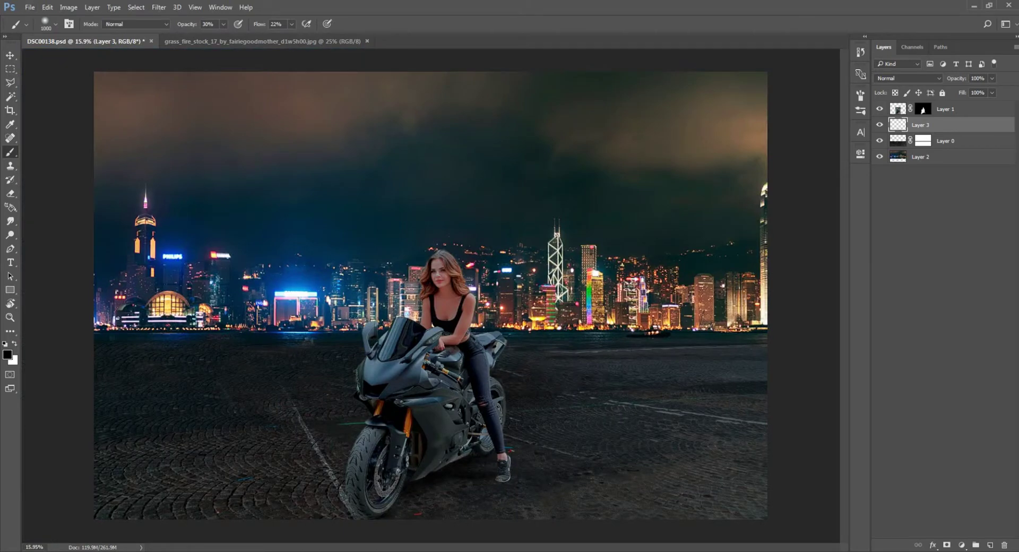
scroll(432, 296, down, 1)
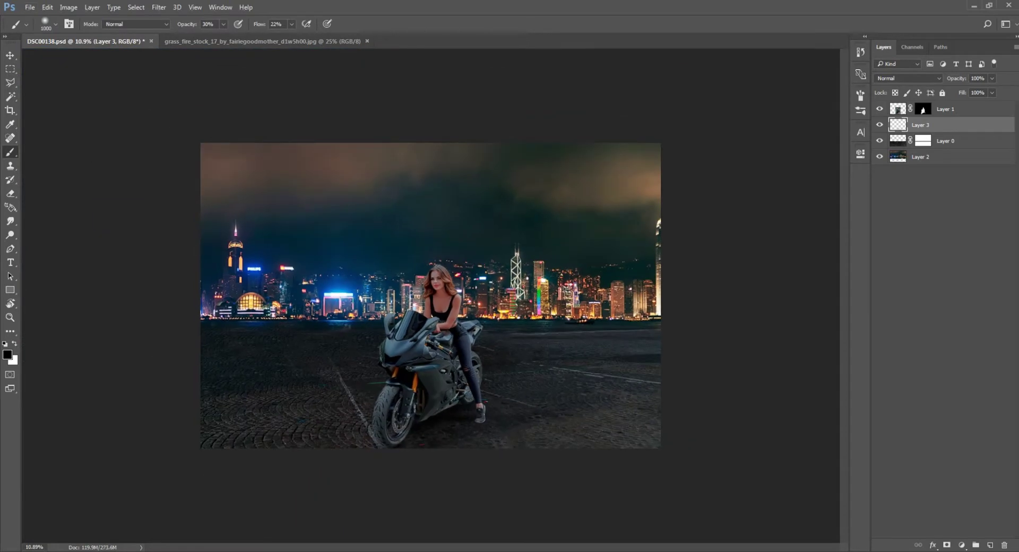
scroll(430, 295, up, 2)
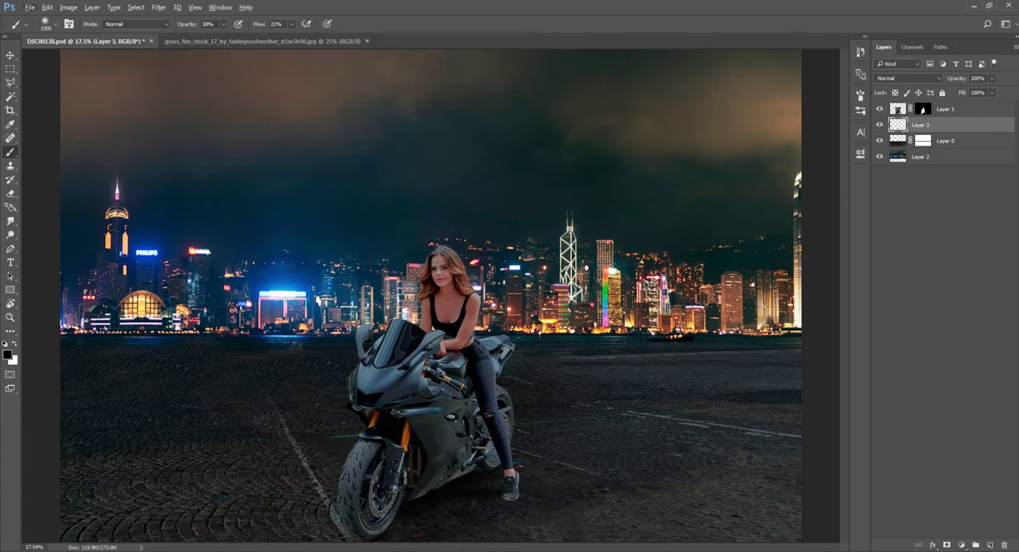
text(84)
key(Return)
key(Return)
Step: Set Layer 3 opacity to 80% and select Layer 1 with the woman and motorcycle
text(80)
text(v)
key(ctrl+minus)
key(ctrl+minus)
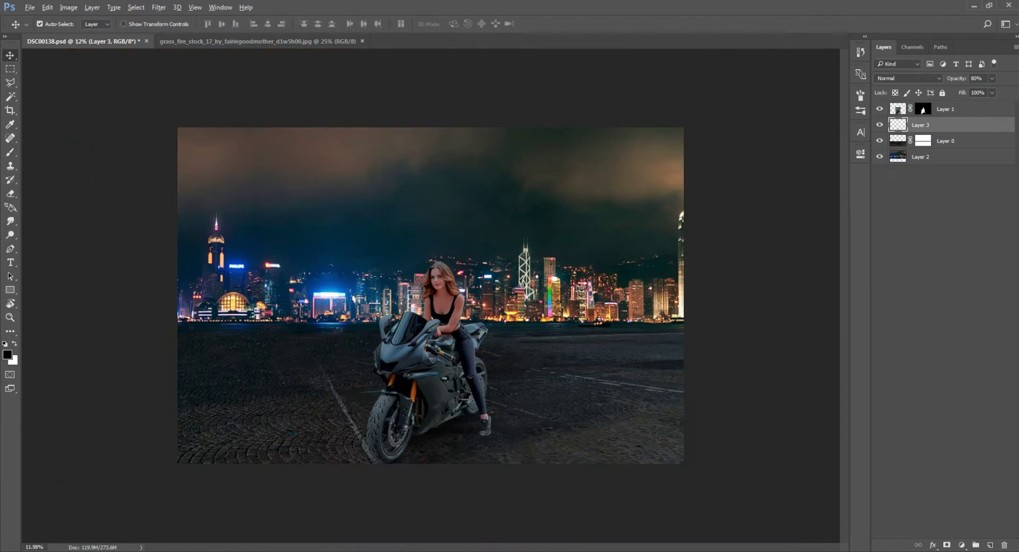
scroll(430, 296, up, 1)
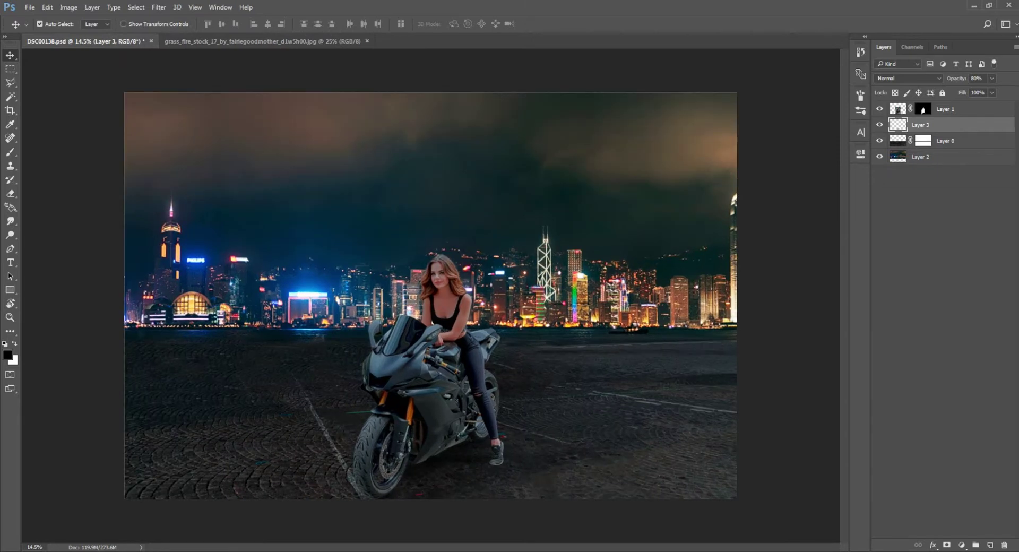
key(alt+bracketright)
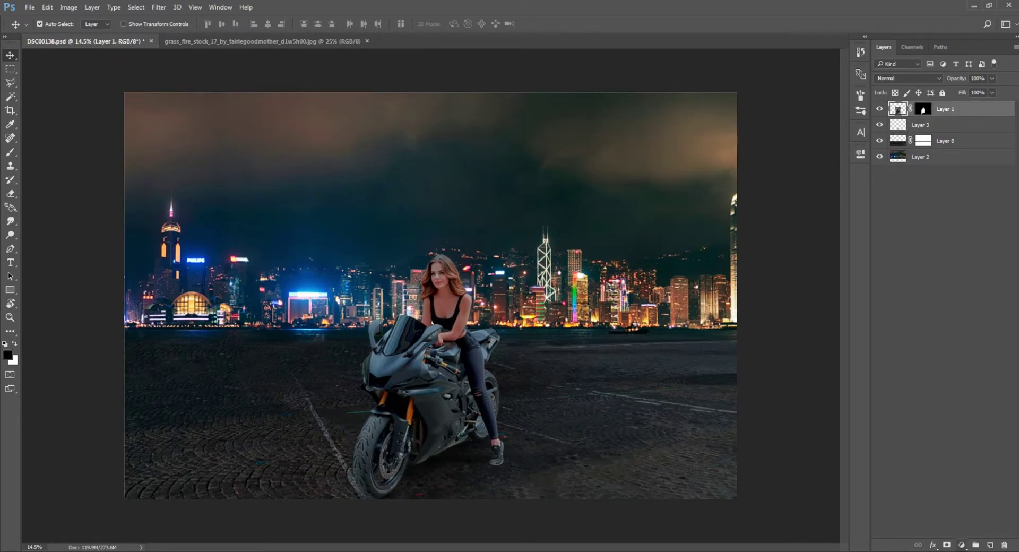
Step: Add a Curves adjustment clipped to Layer 1 with highlights pulled down to darken it
click(961, 545)
click(948, 391)
key(ctrl+alt+g)
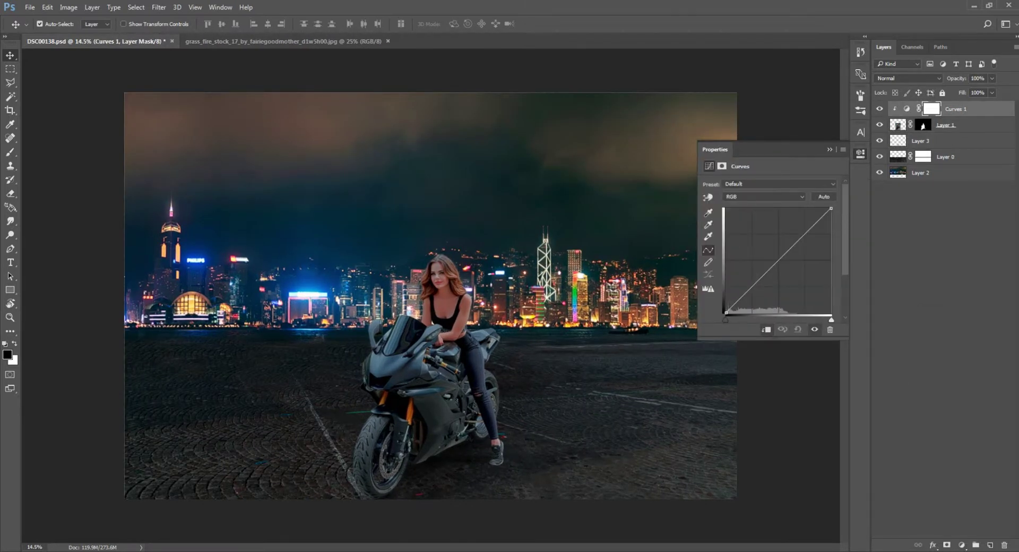
drag(830, 208, 830, 263)
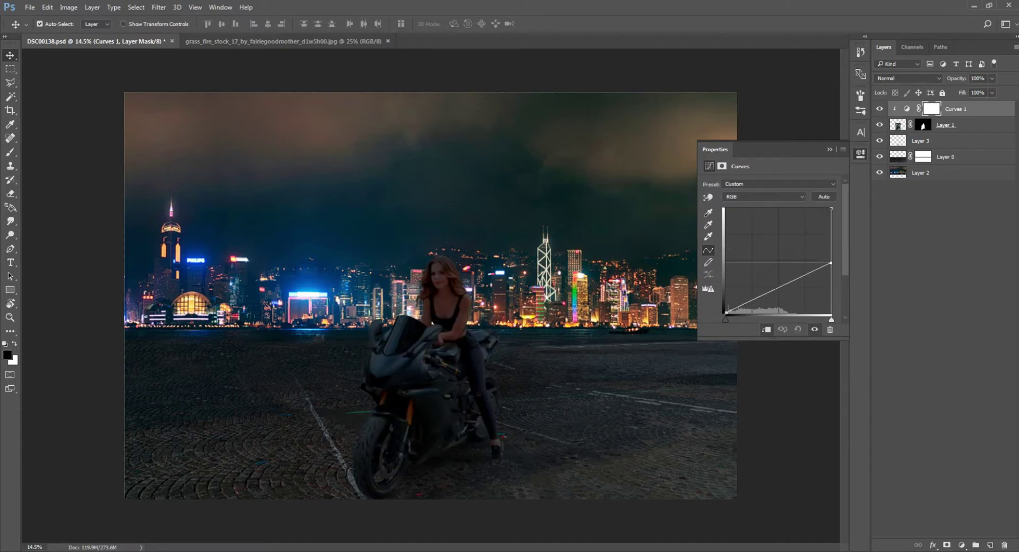
drag(831, 263, 831, 266)
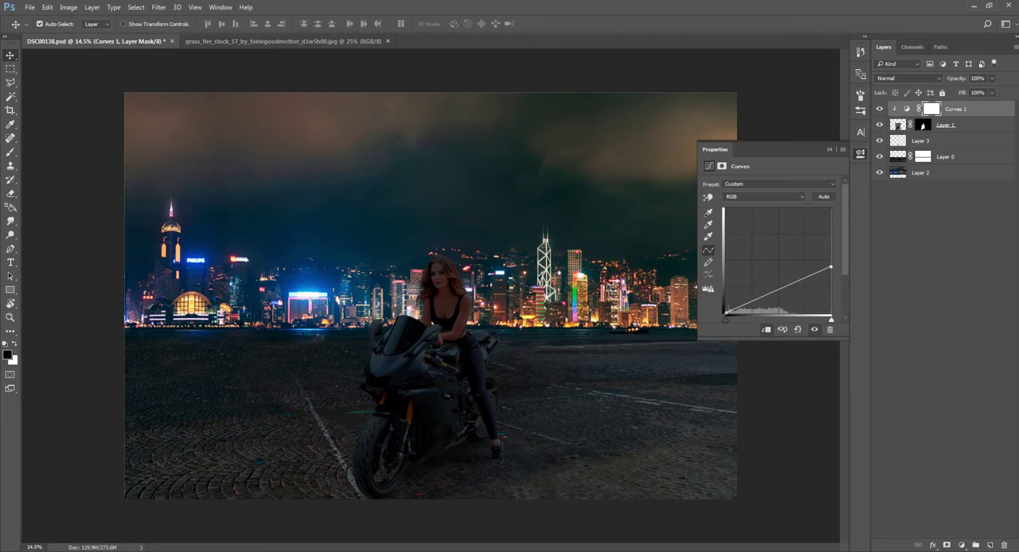
click(860, 153)
Step: Brush over part of the motorbike on the Curves 1 mask to restore its brightness
key(b)
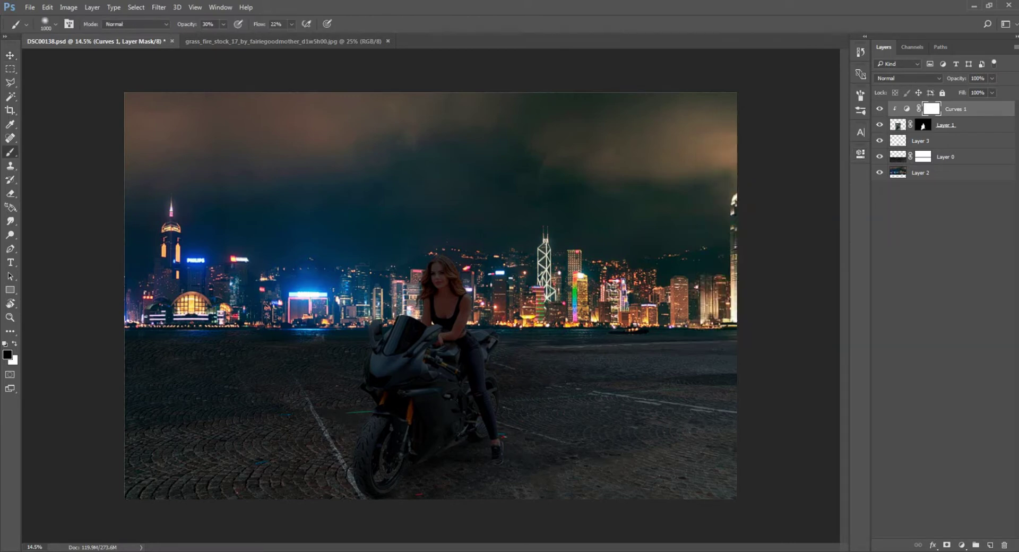
scroll(500, 390, up, 2)
scroll(500, 390, up, 2)
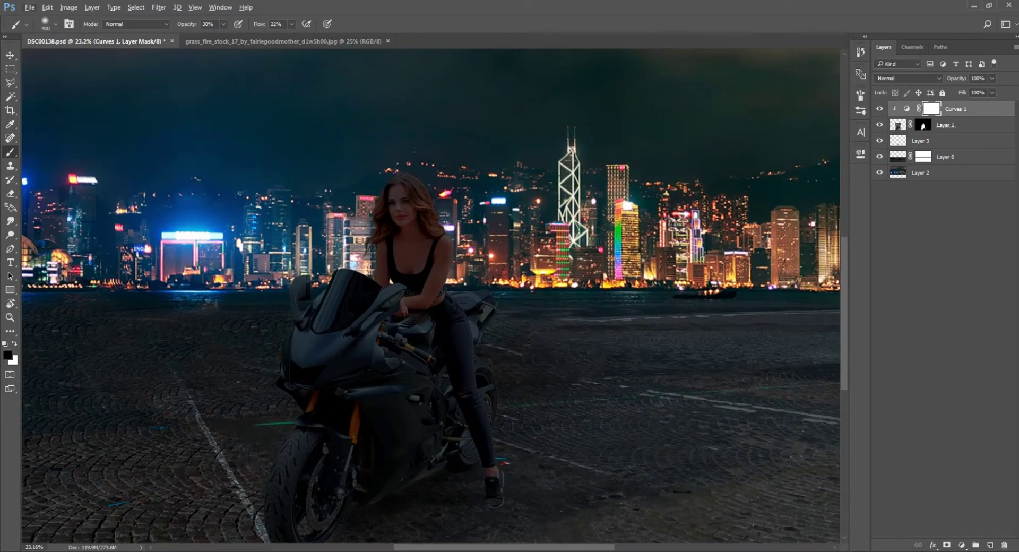
mouse_move(480, 298)
mouse_down()
mouse_move(488, 313)
mouse_move(476, 335)
mouse_up()
Step: With a 500 px brush at 80% opacity, 100% flow, brighten the woman's arm, torso and windscreen
key(bracketright)
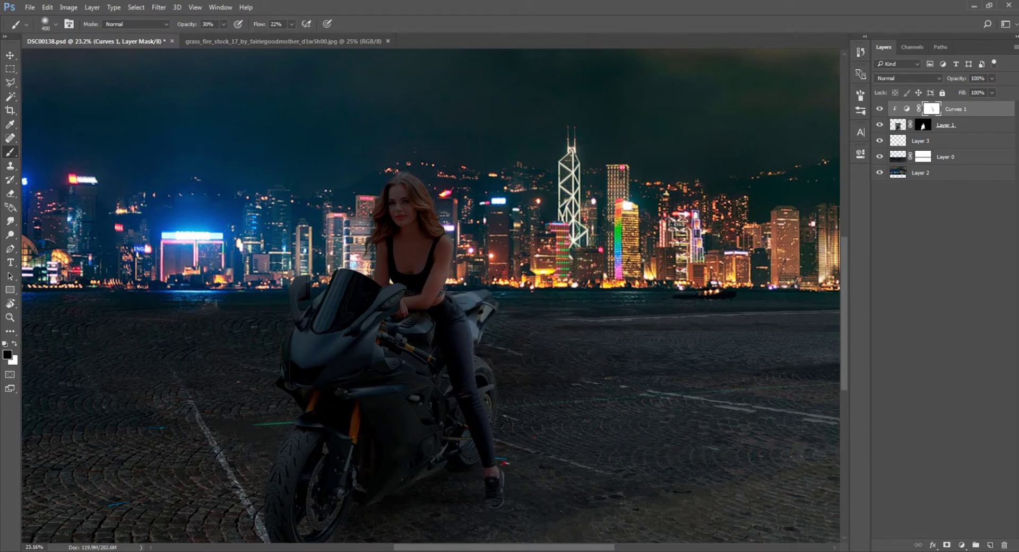
key(bracketright)
key(8)
key(shift+0)
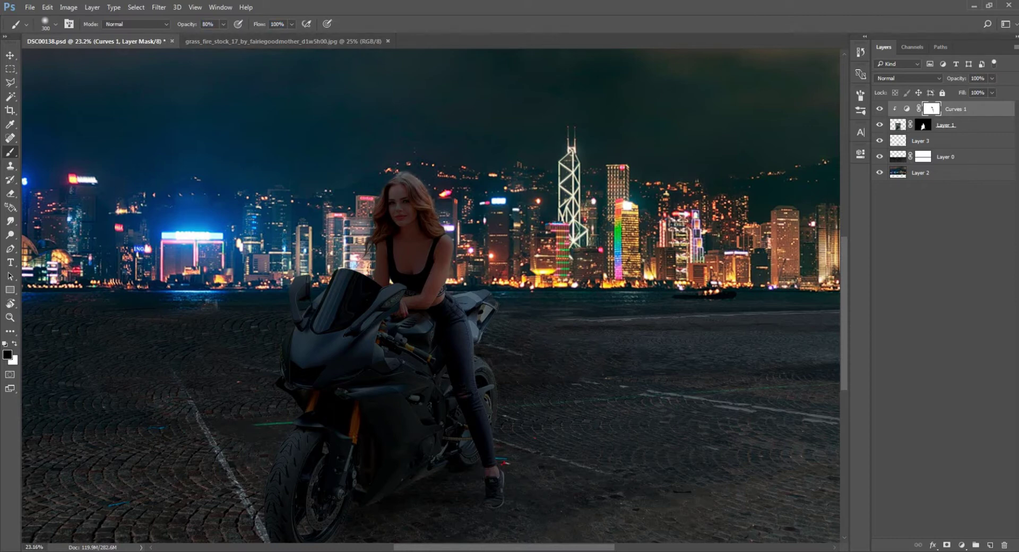
drag(442, 228, 490, 308)
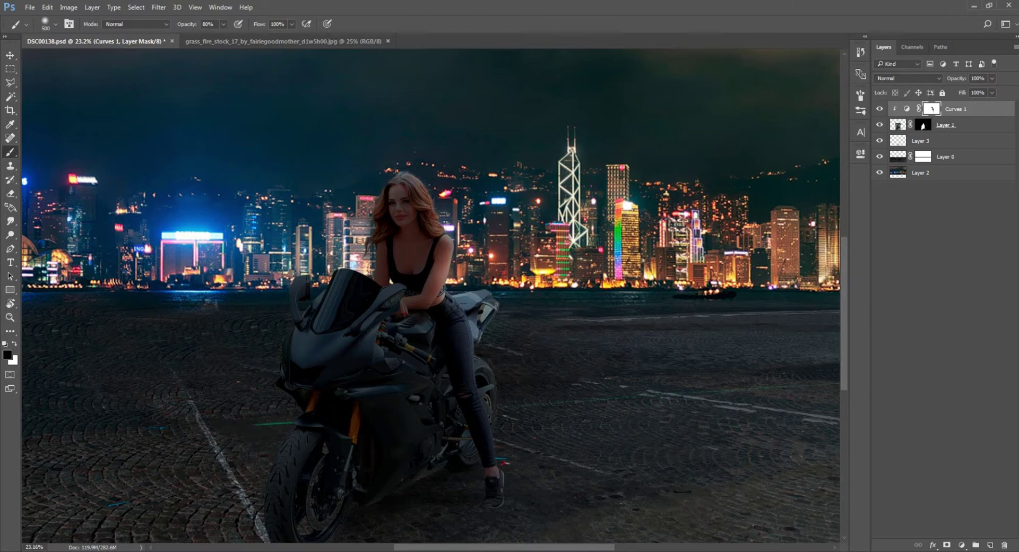
scroll(199, 146, down, 2)
scroll(199, 146, up, 4)
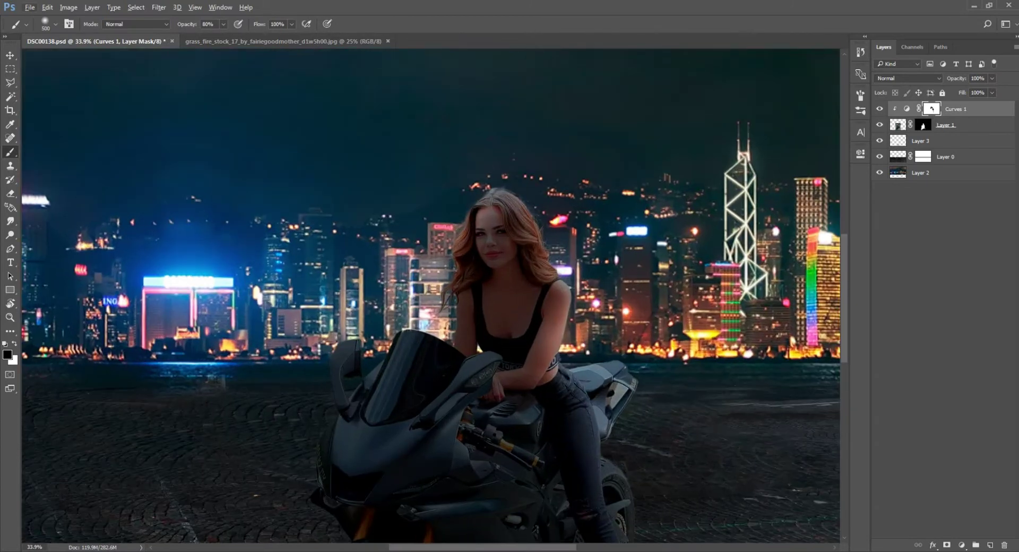
mouse_move(452, 276)
mouse_down()
mouse_move(412, 338)
mouse_move(348, 354)
mouse_move(338, 371)
mouse_up()
scroll(382, 296, down, 5)
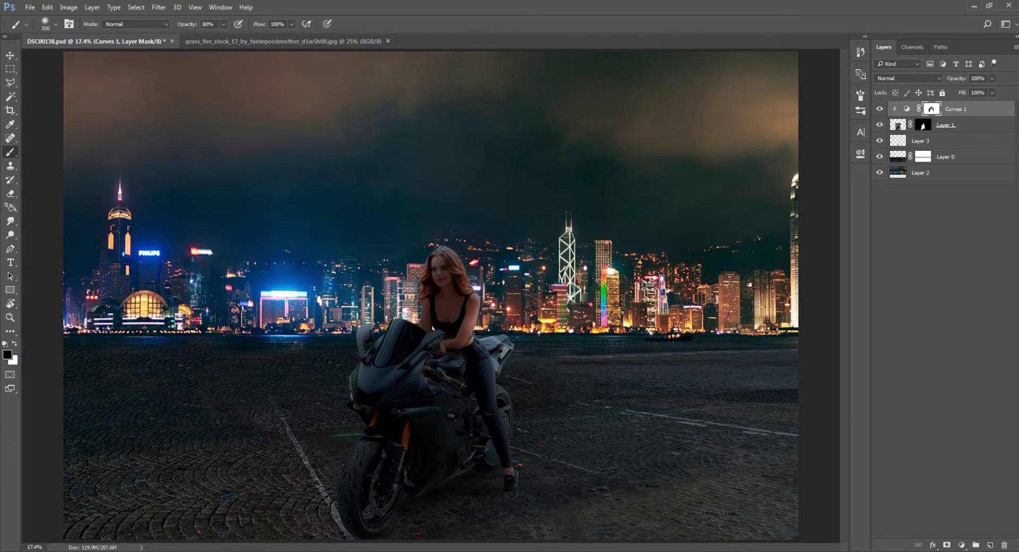
Step: Use a softer opacity and flow to lightly brighten her chest, the tank and small bike spots
key(3)
key(6)
key(shift+7)
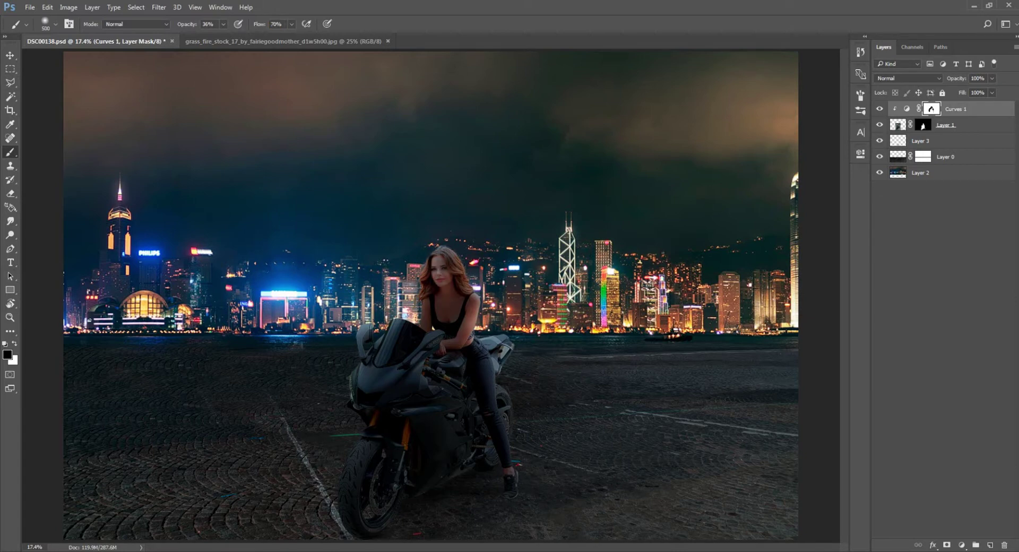
drag(446, 308, 444, 303)
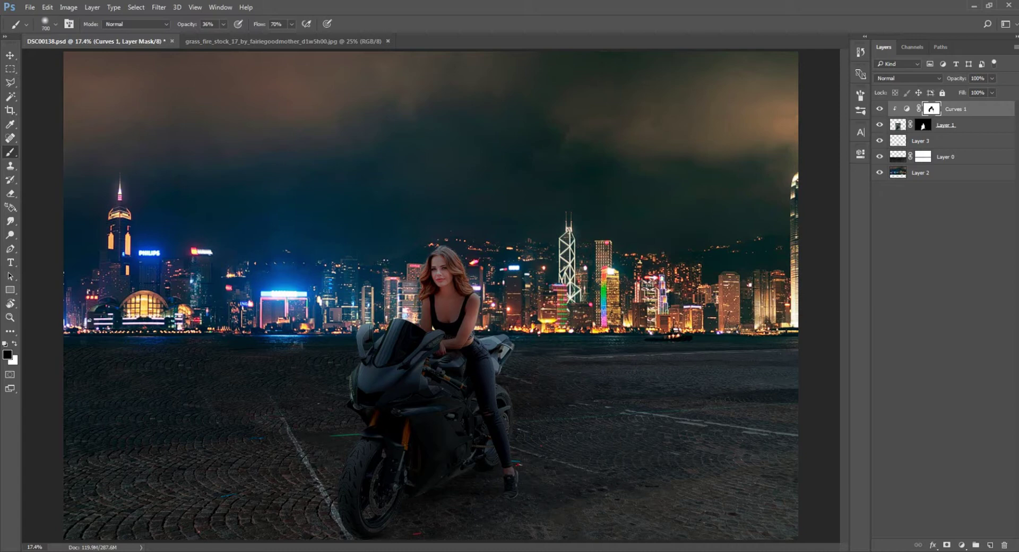
key(bracketright)
key(bracketright)
key(bracketright)
mouse_move(428, 327)
mouse_down()
mouse_move(455, 348)
mouse_move(371, 379)
mouse_up()
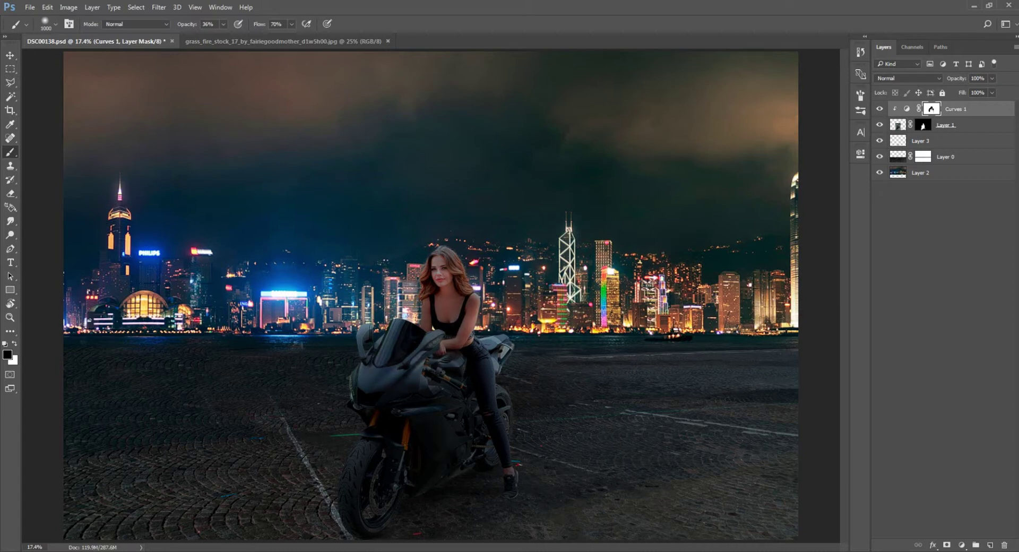
mouse_move(435, 419)
mouse_down()
mouse_move(452, 409)
mouse_move(458, 378)
mouse_move(471, 403)
mouse_up()
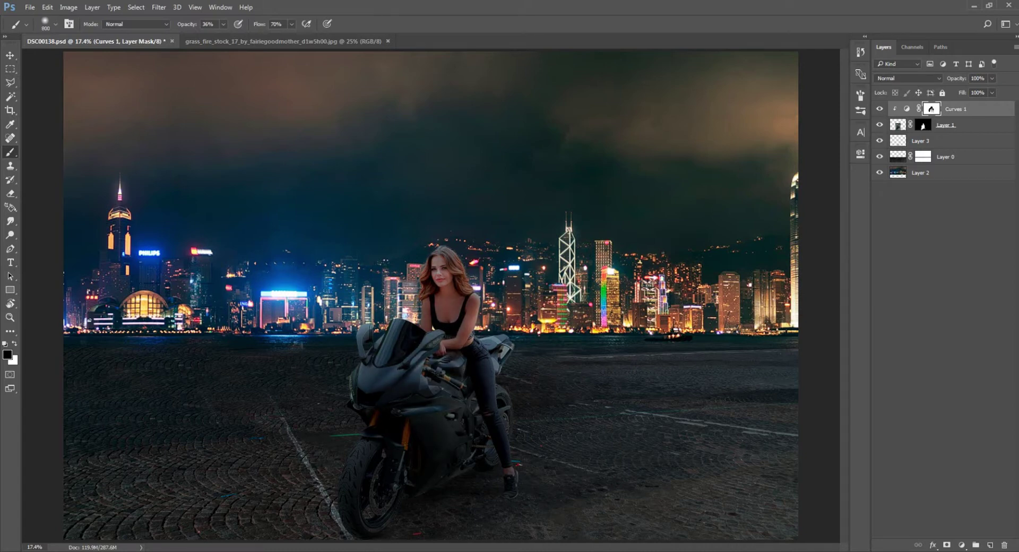
key(ctrl+minus)
key(ctrl+0)
Step: With a 400 px brush, slightly brighten the jeans, seat and top of the windscreen
key(bracketleft)
key(bracketleft)
key(bracketleft)
key(bracketleft)
key(bracketleft)
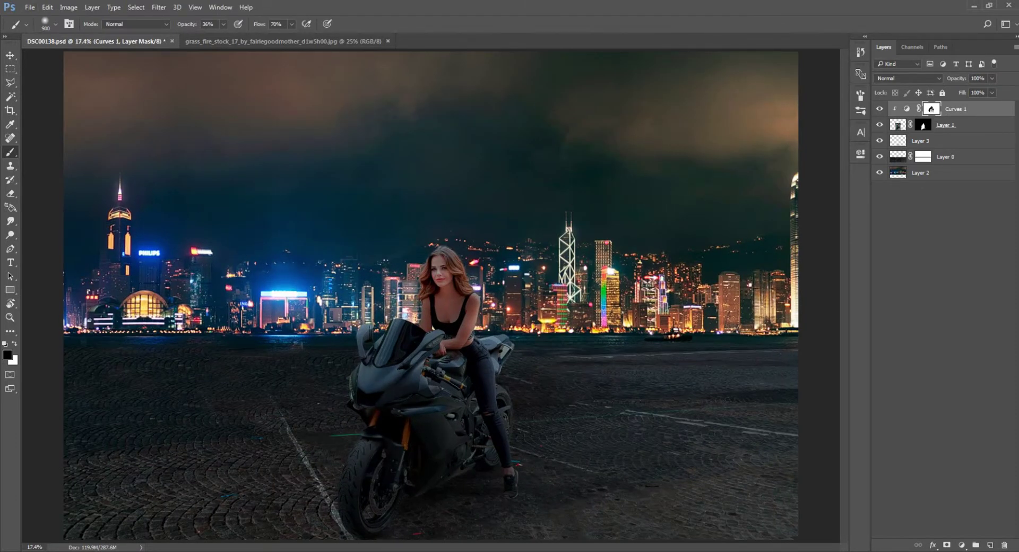
scroll(432, 295, down, 3)
scroll(431, 296, up, 2)
scroll(420, 286, up, 5)
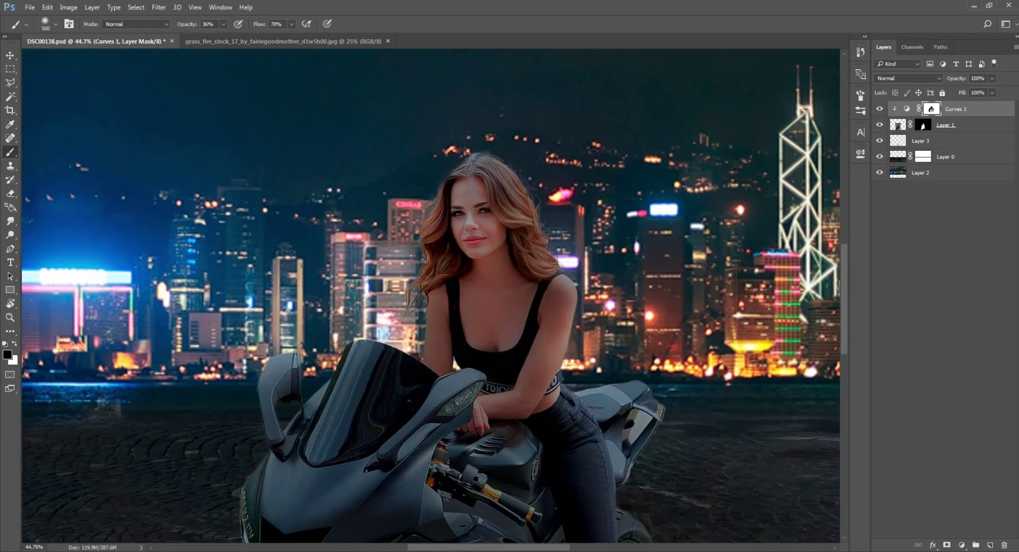
key(bracketright)
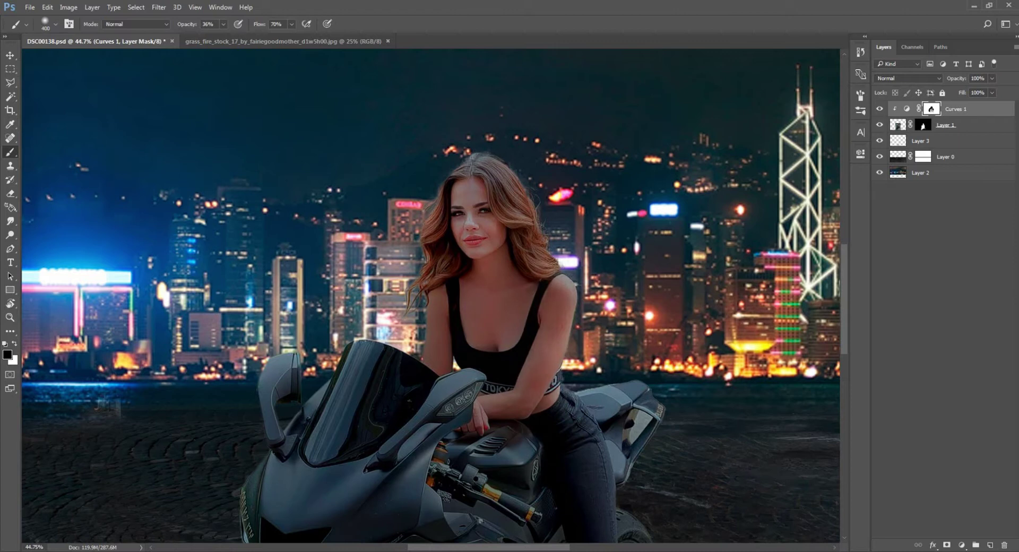
click(608, 448)
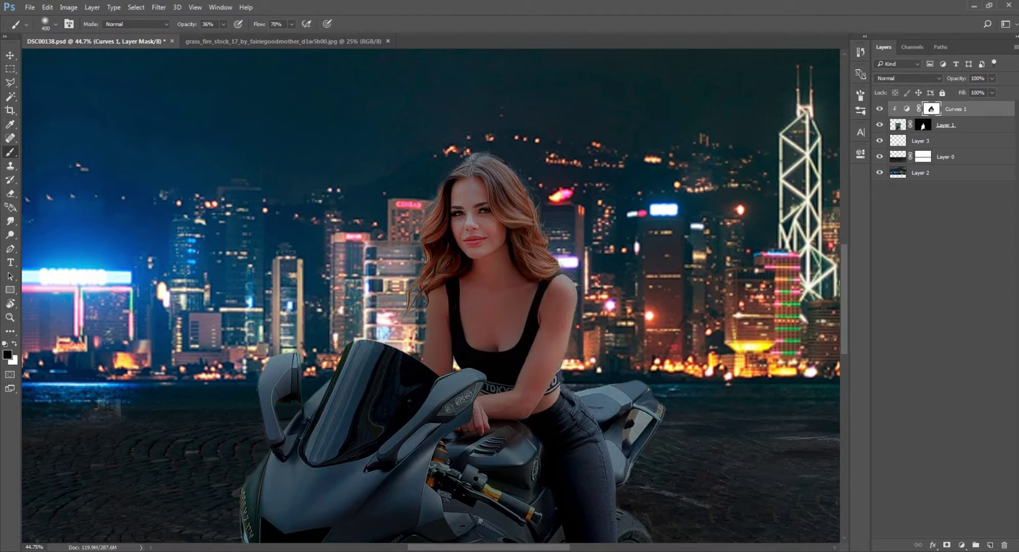
click(356, 369)
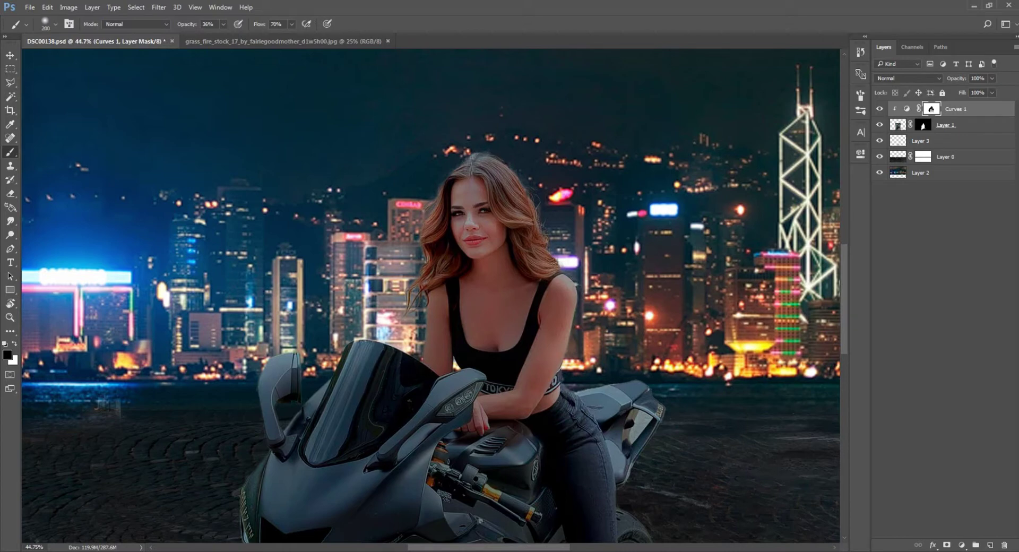
scroll(430, 297, down, 5)
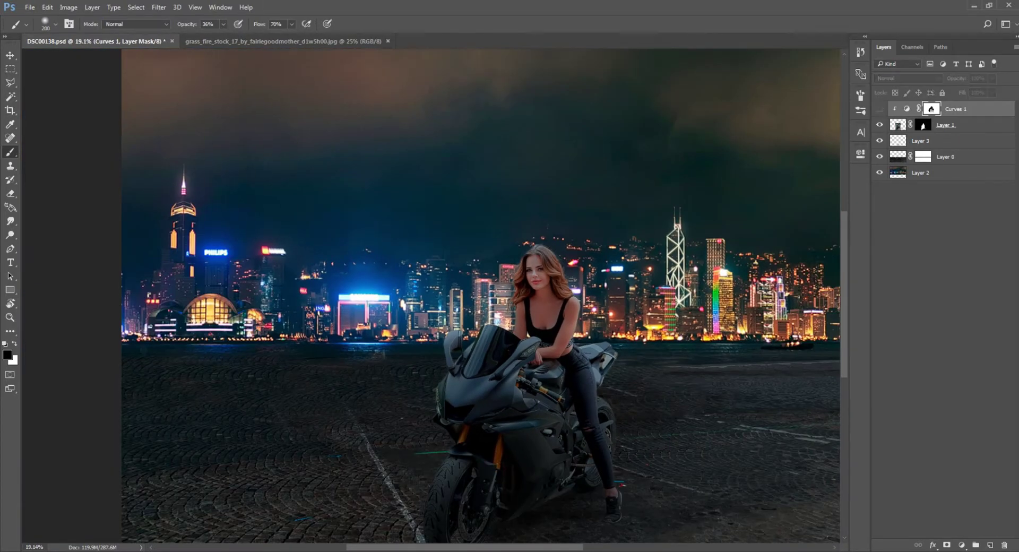
scroll(669, 417, up, 4)
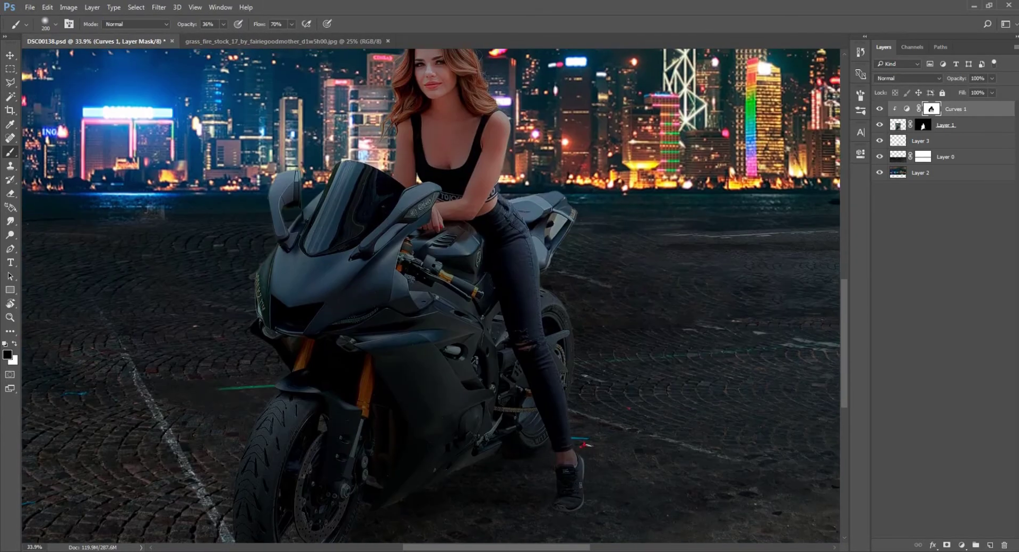
scroll(538, 262, up, 2)
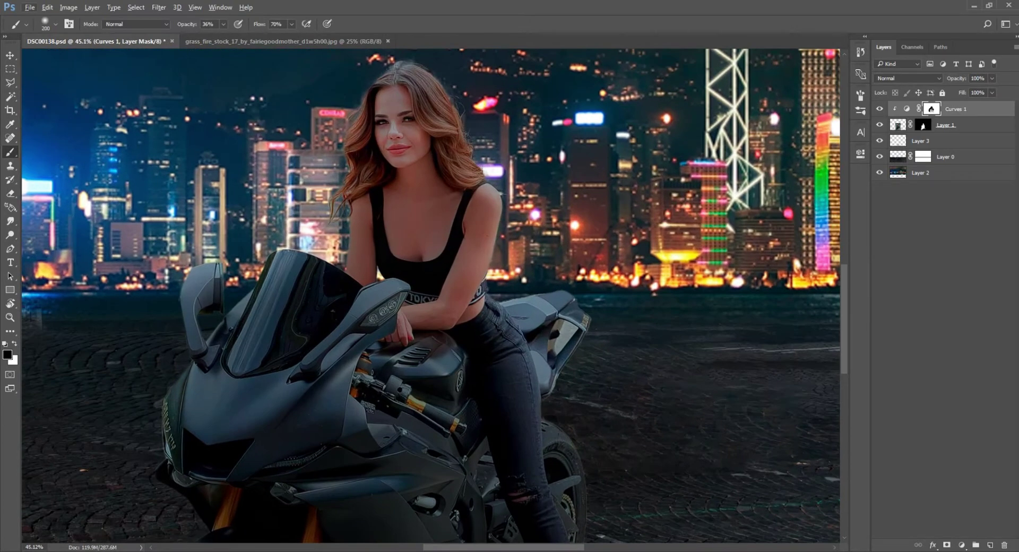
Step: At 100% opacity and flow, brighten the rear tyre edge and the area near her waist and wrist
key(0)
key(shift+0)
drag(430, 372, 406, 223)
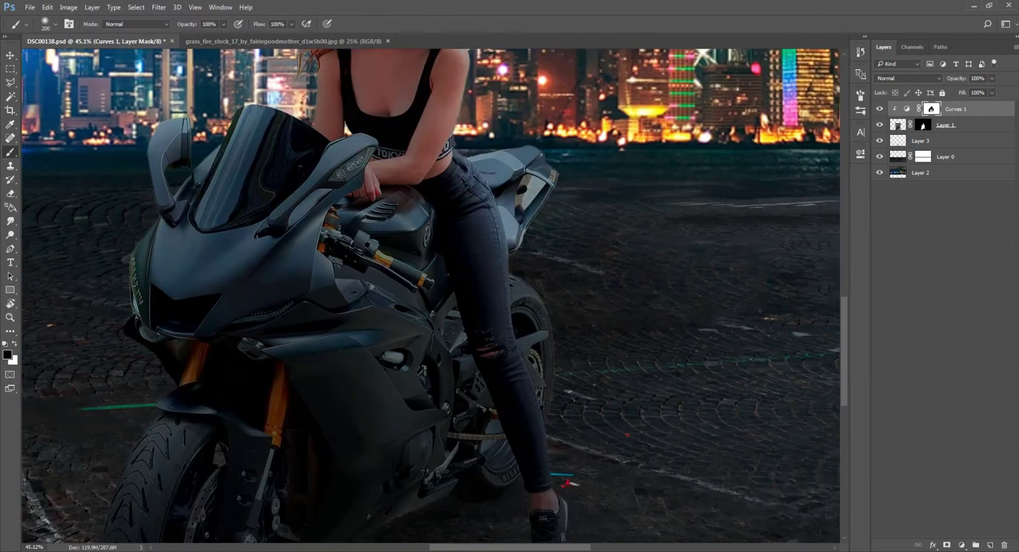
mouse_move(491, 247)
mouse_down()
mouse_move(547, 371)
mouse_move(547, 324)
mouse_move(547, 387)
mouse_move(520, 267)
mouse_up()
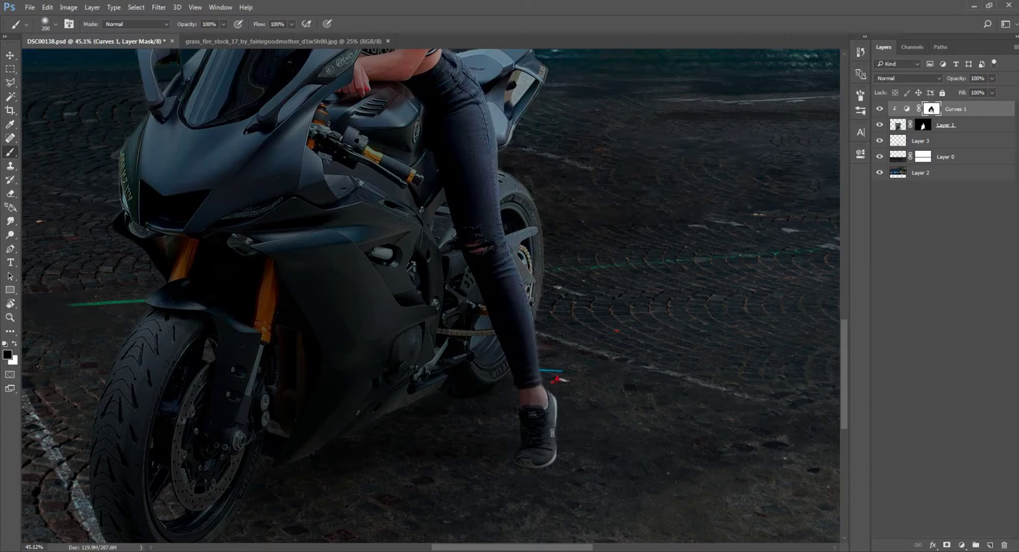
scroll(599, 407, down, 5)
scroll(610, 435, up, 3)
scroll(610, 435, down, 1)
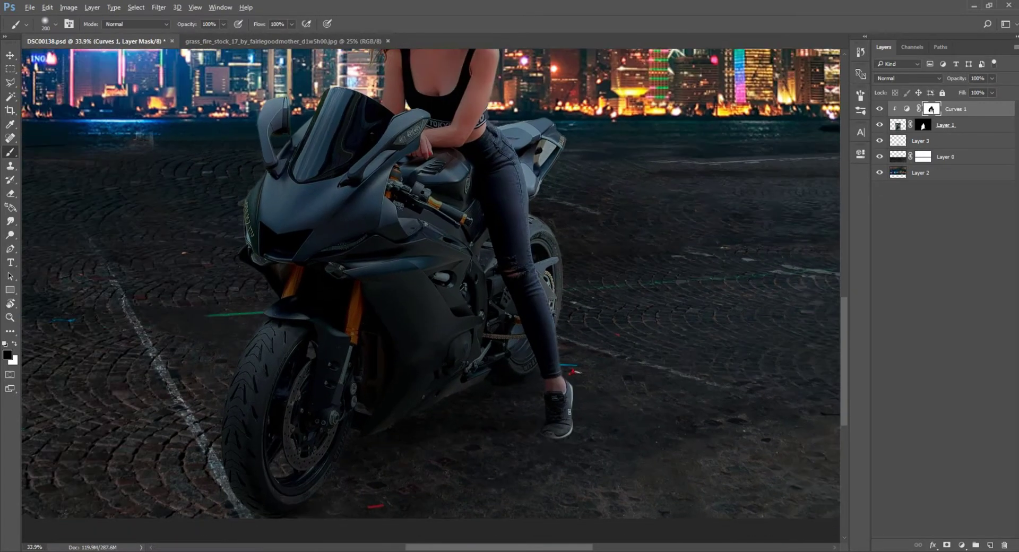
scroll(610, 435, down, 1)
scroll(430, 297, up, 3)
scroll(430, 297, up, 2)
scroll(429, 297, up, 1)
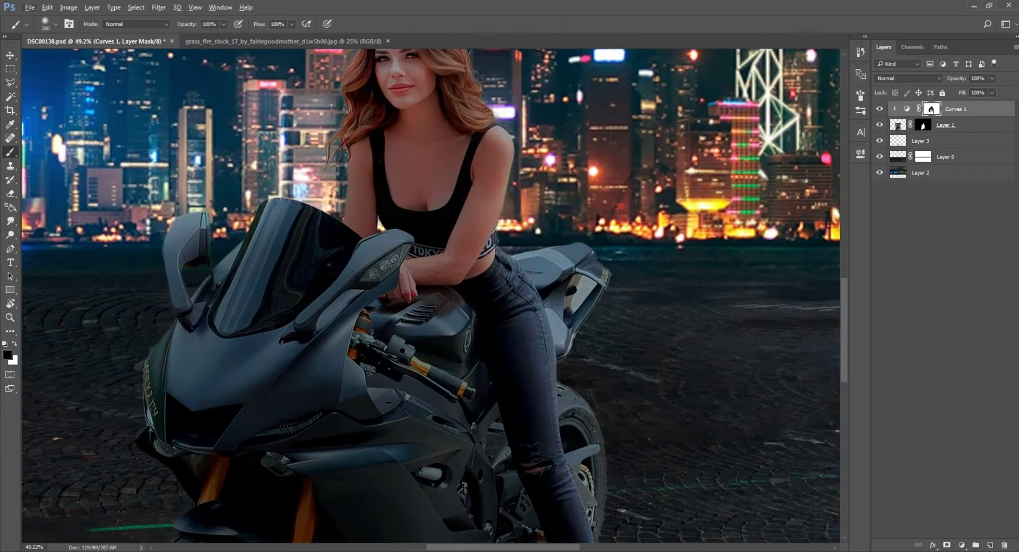
click(466, 270)
scroll(481, 116, up, 3)
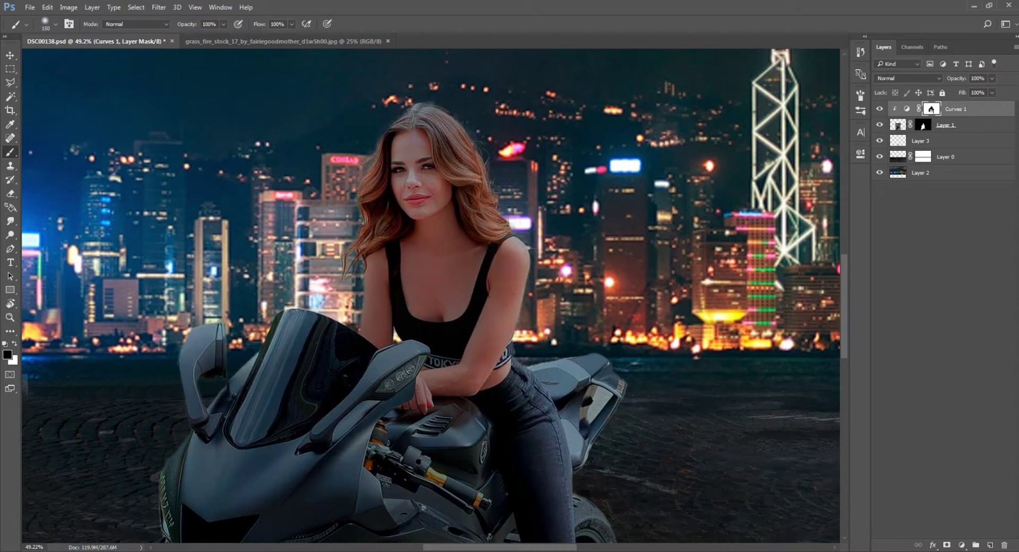
scroll(430, 298, down, 5)
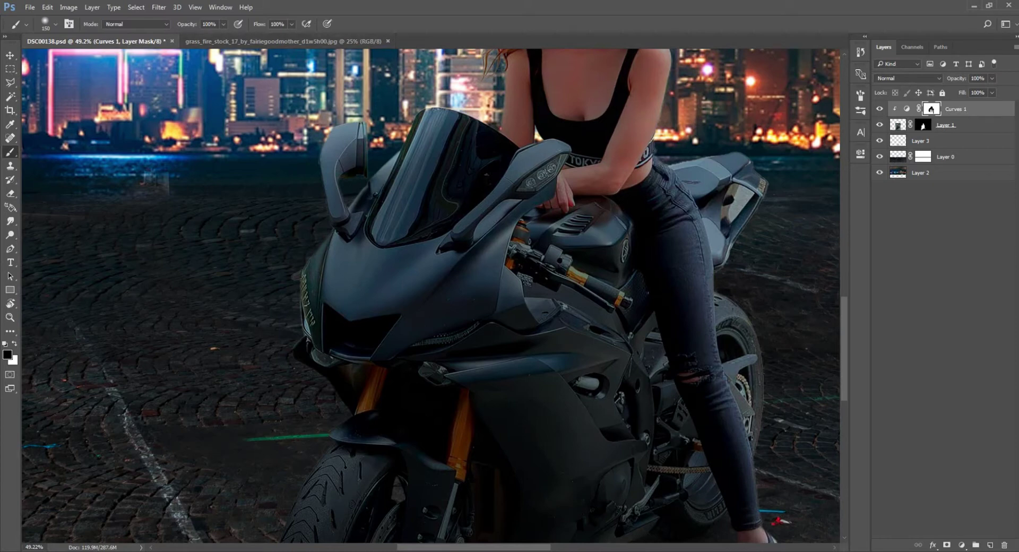
Step: Paint white at 50% opacity and 58% flow to darken a bit of hair atop her head
key(x)
scroll(430, 297, up, 3)
key(5)
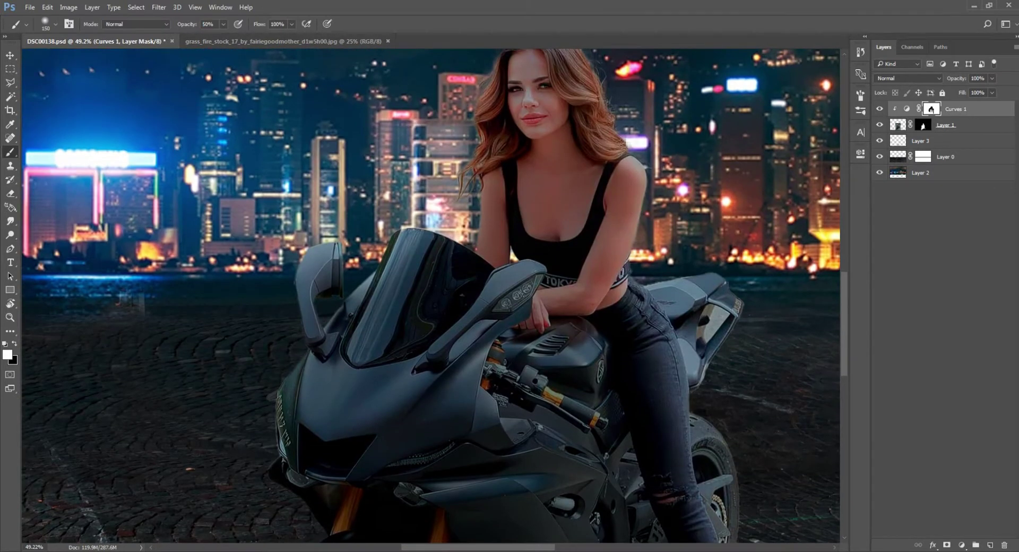
key(shift+5)
key(shift+8)
scroll(430, 297, up, 2)
click(534, 115)
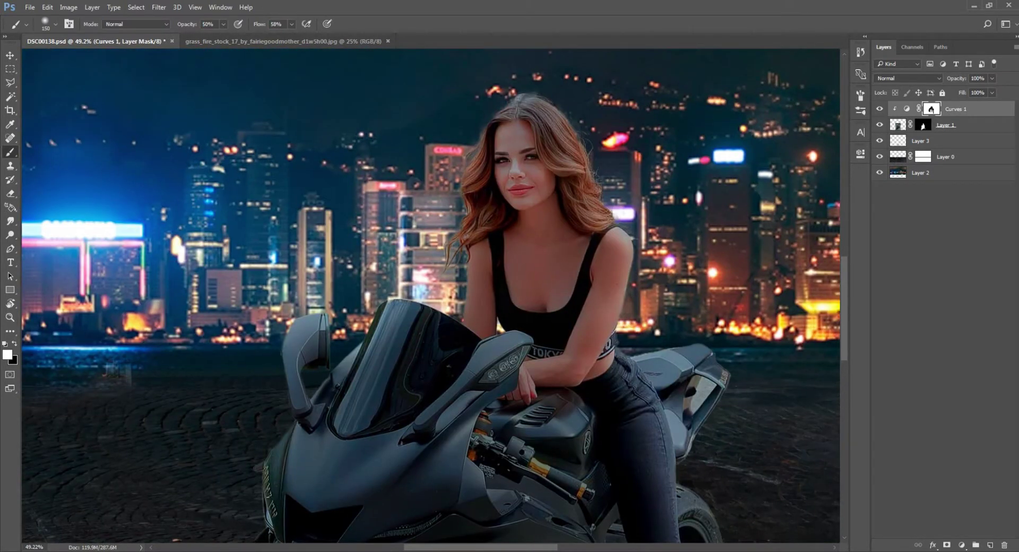
scroll(430, 297, down, 2)
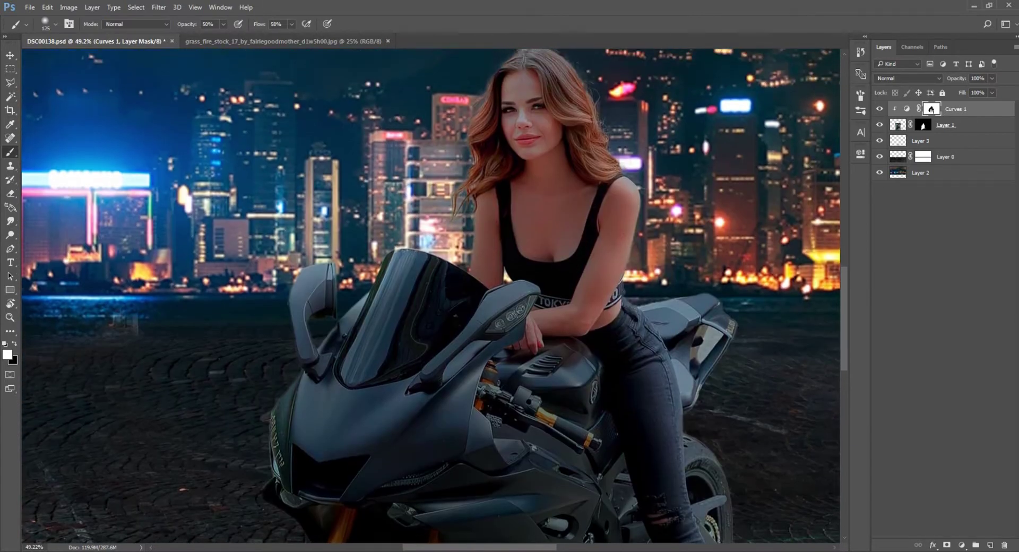
Step: Switch back to black and brighten a patch on the woman's chest
key(x)
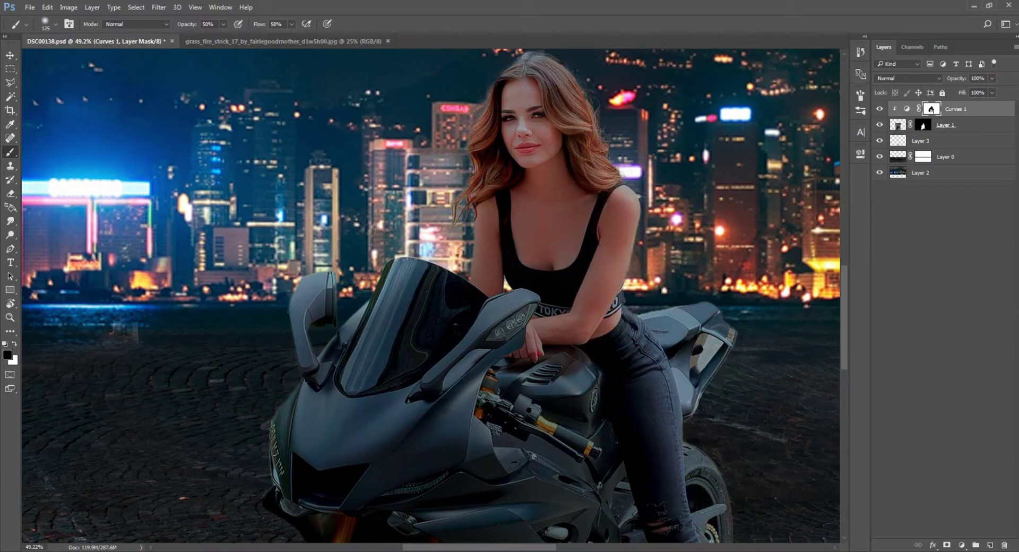
click(571, 228)
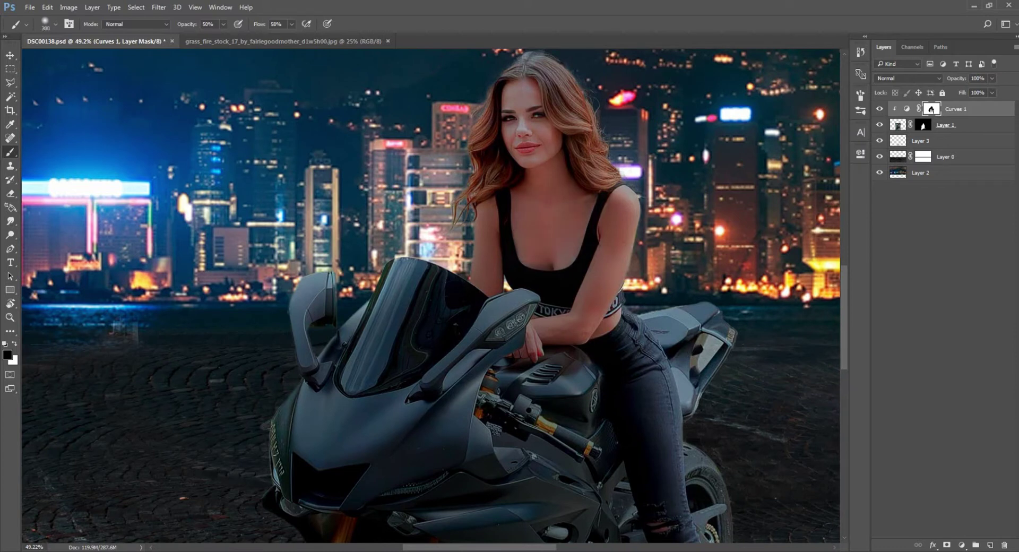
alt+scroll(563, 217, down, 5)
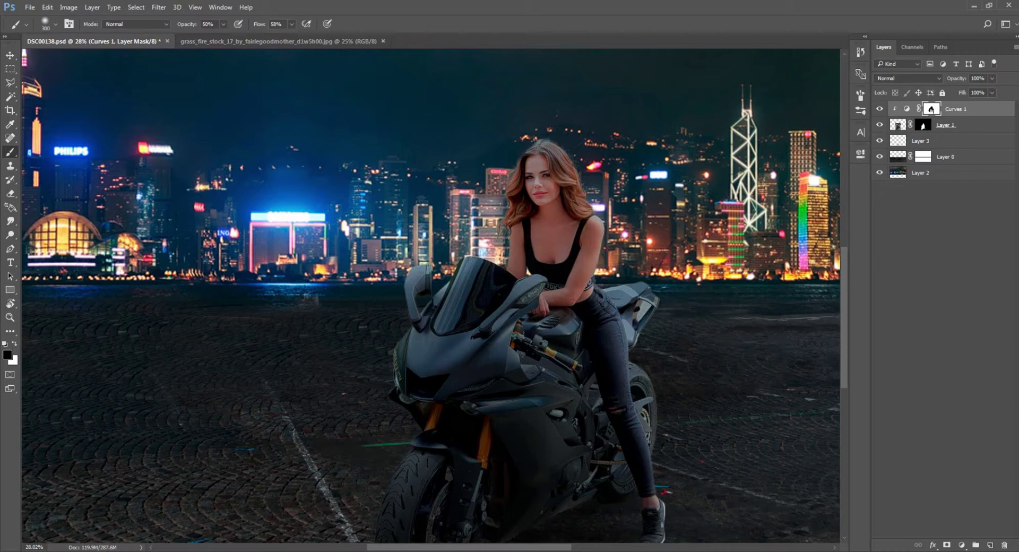
scroll(478, 372, down, 3)
scroll(478, 371, up, 5)
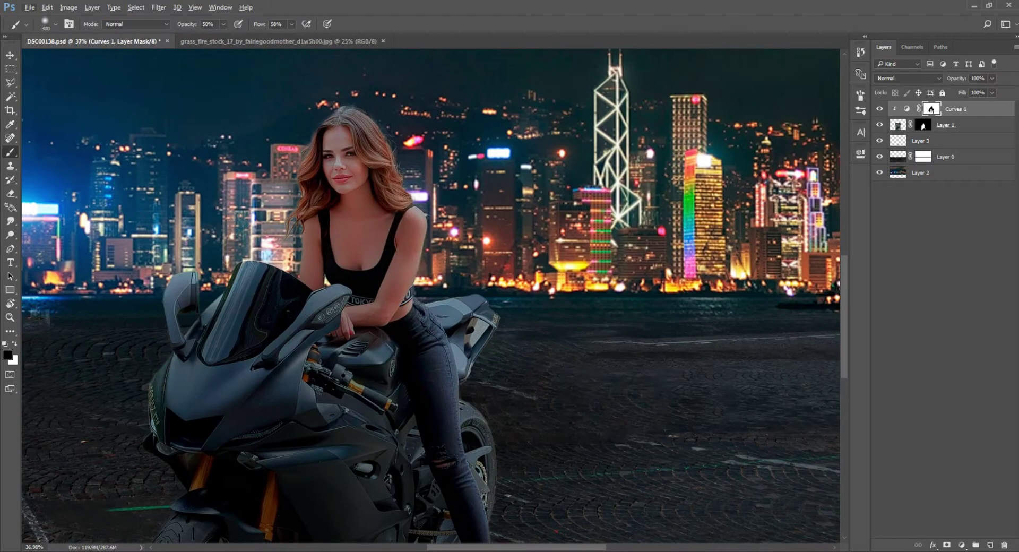
Step: Brighten a patch on the woman's hand with a 150 px black brush
key(x)
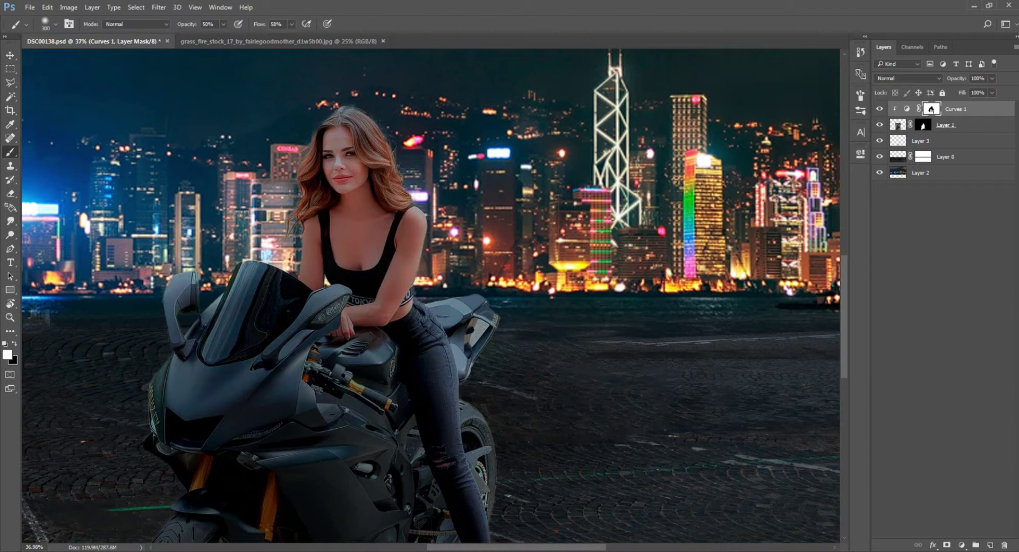
scroll(430, 298, down, 5)
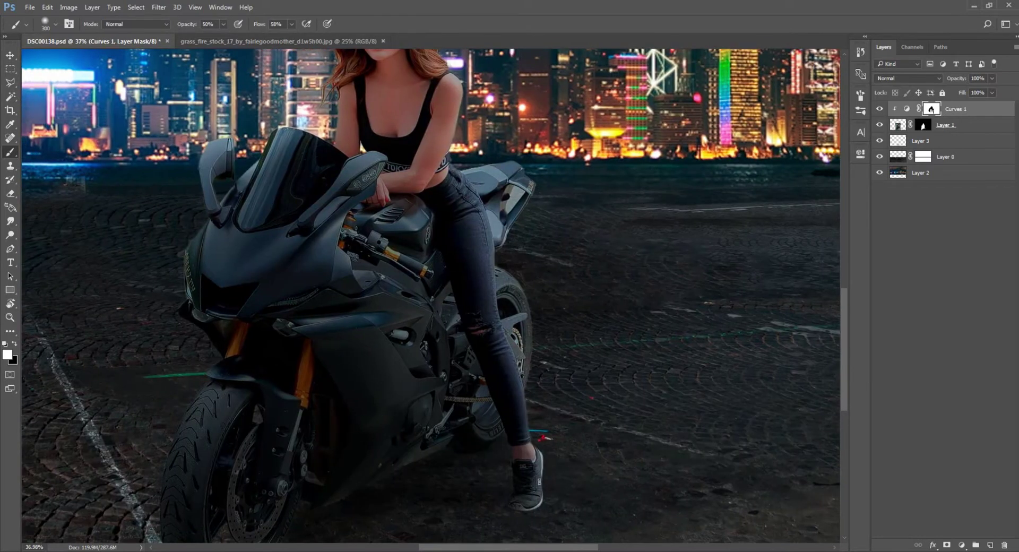
scroll(430, 298, down, 3)
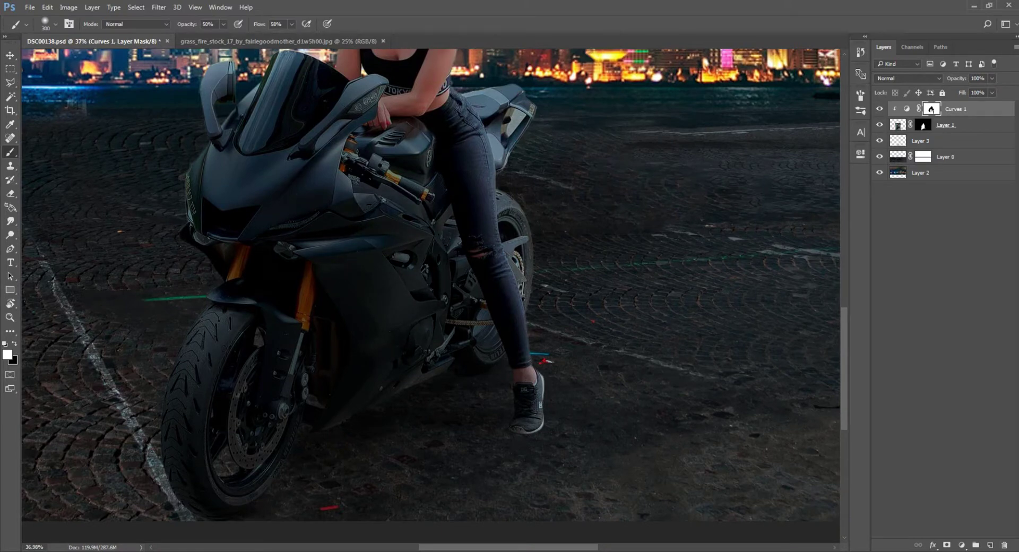
scroll(430, 297, up, 2)
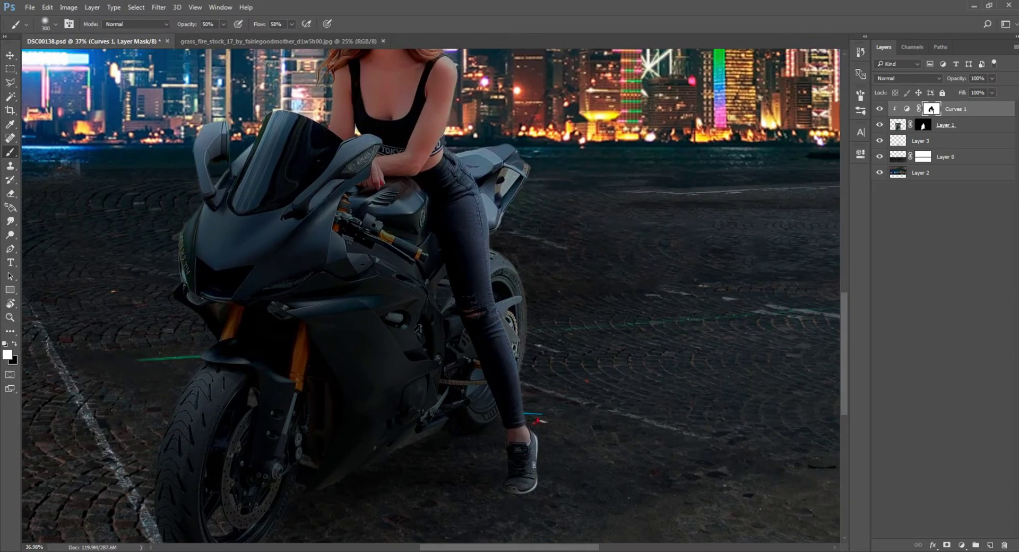
key(x)
key(bracketleft)
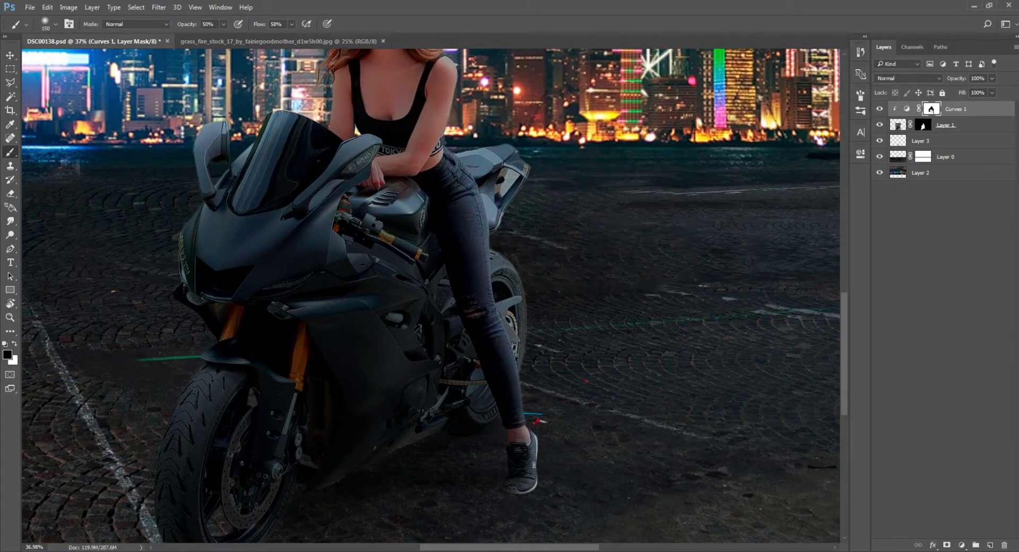
click(377, 180)
scroll(430, 297, down, 3)
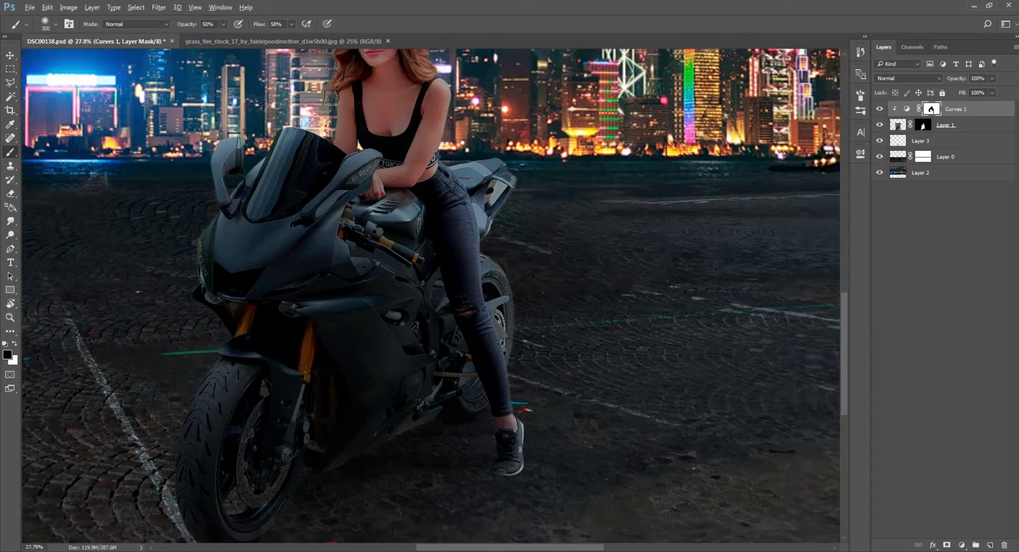
scroll(430, 298, down, 1)
scroll(395, 250, down, 2)
scroll(395, 250, up, 1)
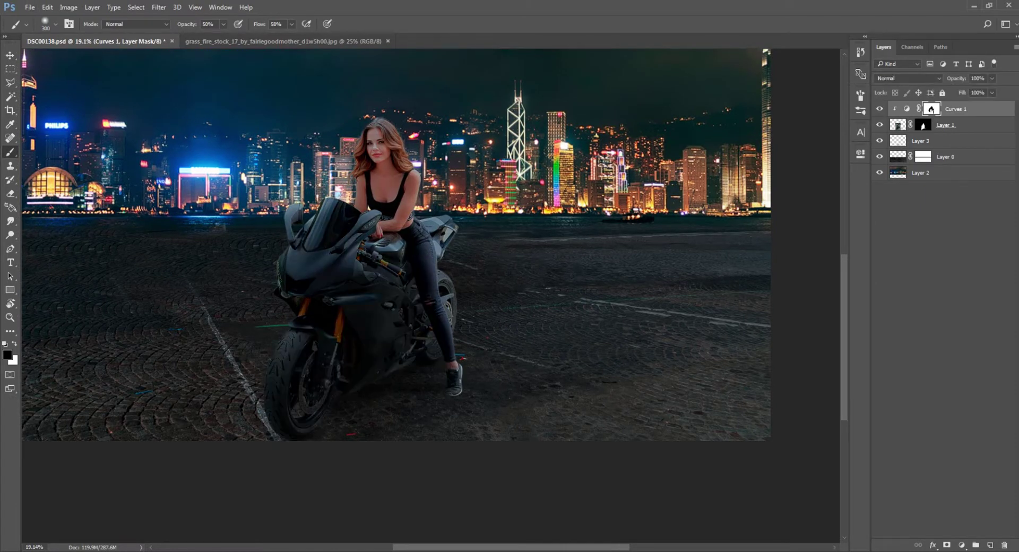
scroll(395, 250, down, 3)
Step: Bring the fire photo in as Layer 4 beneath the woman's layer, positioned up and left
key(v)
scroll(430, 295, up, 2)
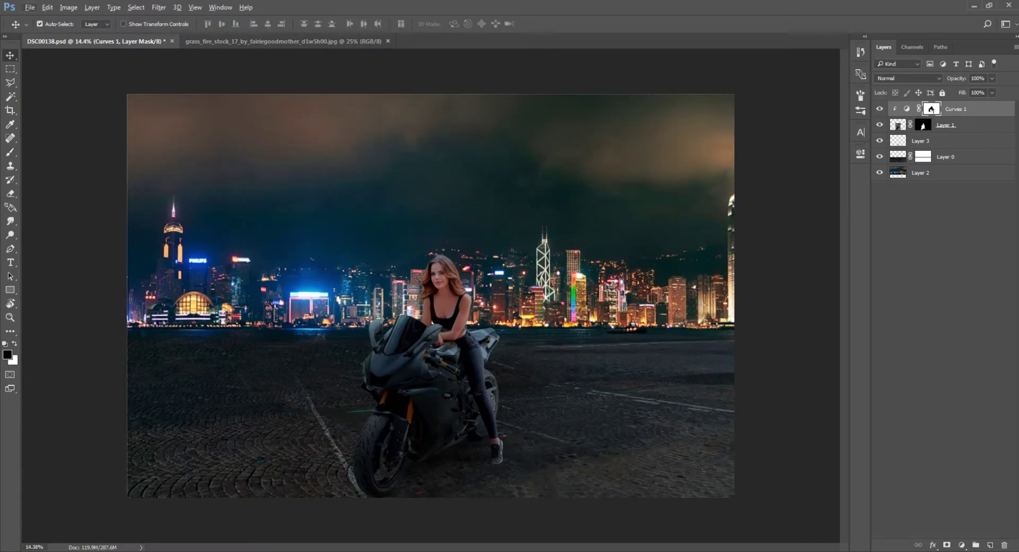
drag(239, 41, 640, 97)
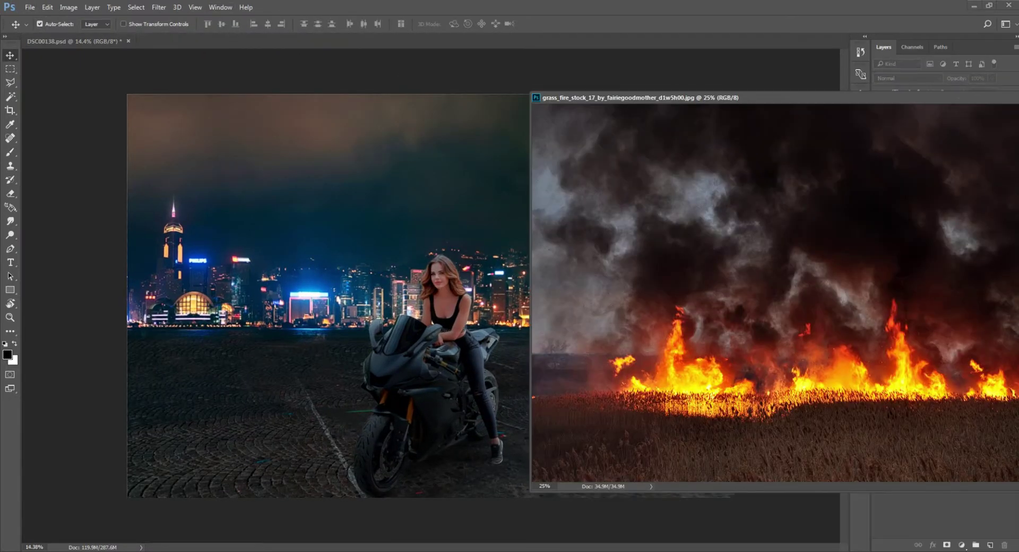
drag(770, 291, 403, 356)
key(ctrl+w)
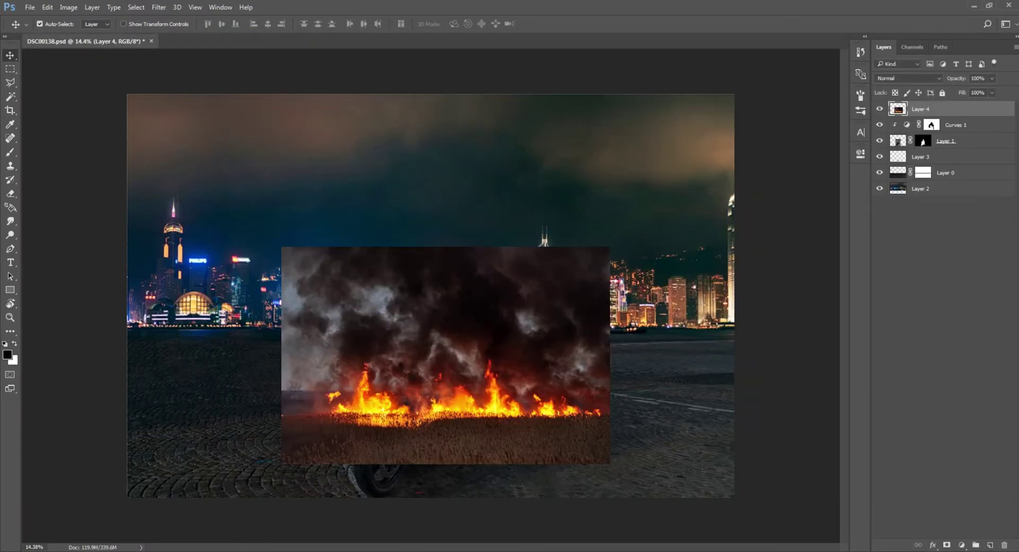
drag(921, 162, 921, 148)
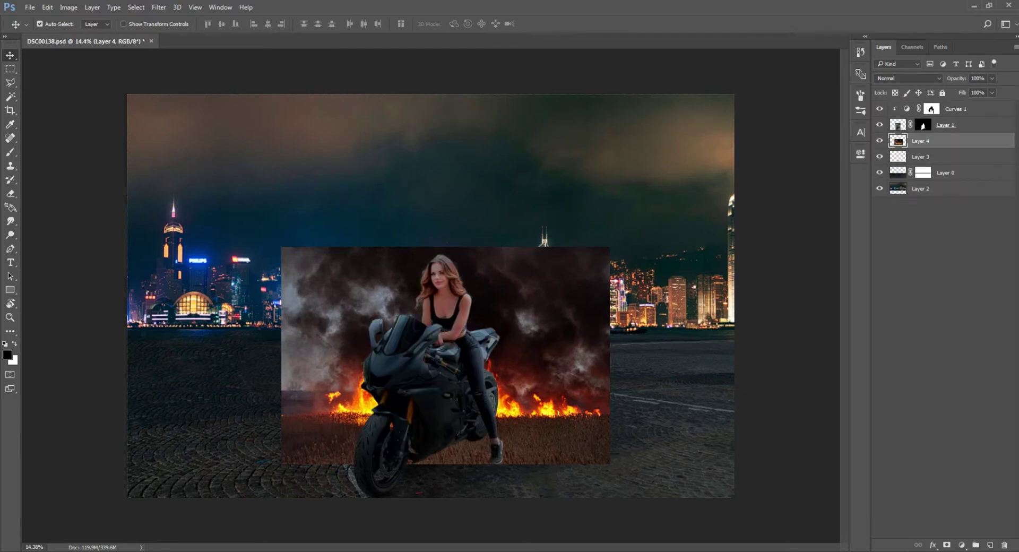
mouse_move(547, 303)
mouse_down()
mouse_move(414, 159)
mouse_move(391, 150)
mouse_up()
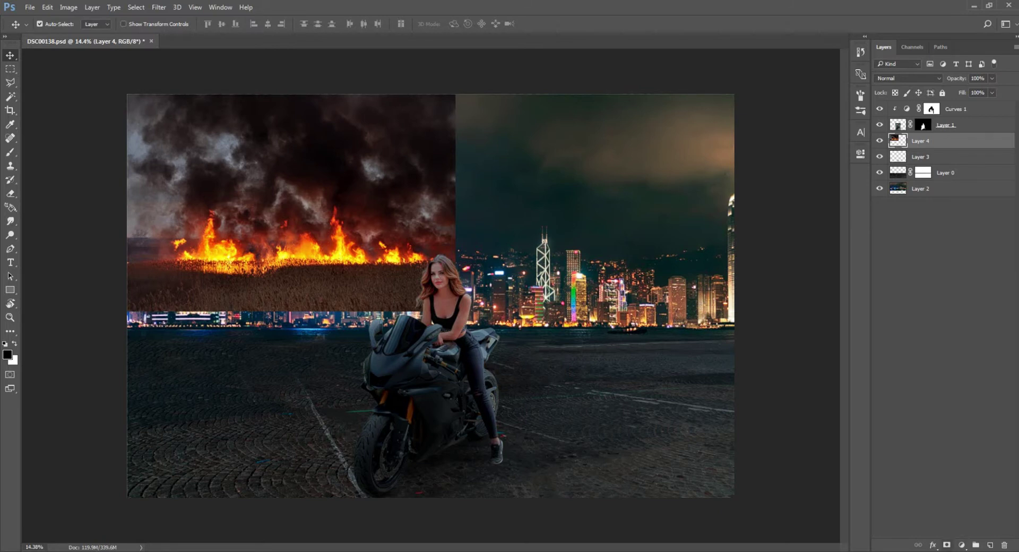
Step: Mask the fire layer and paint away its base to reveal the city skyline
click(947, 545)
key(b)
mouse_move(302, 295)
mouse_down()
mouse_move(367, 294)
mouse_move(180, 297)
mouse_move(324, 295)
mouse_up()
drag(207, 298, 398, 297)
mouse_move(159, 297)
mouse_down()
mouse_move(371, 297)
mouse_move(207, 297)
mouse_up()
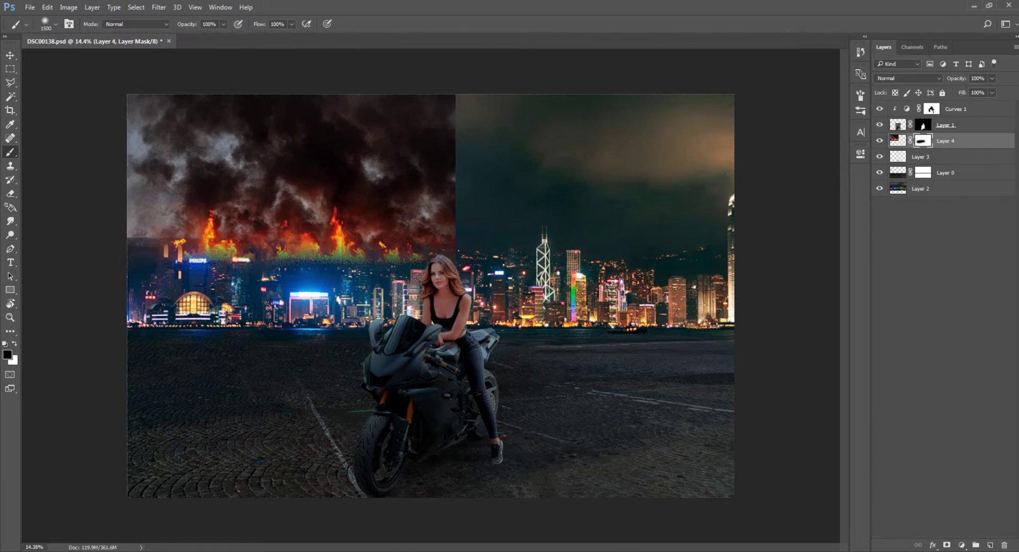
key(bracketleft)
key(bracketleft)
key(bracketleft)
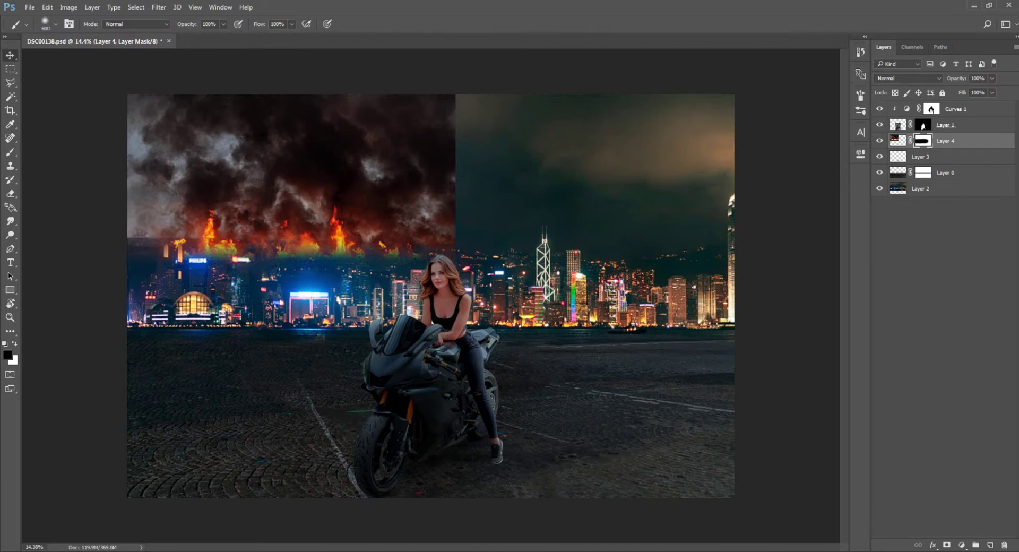
Step: Scale the fire layer across the canvas and squash it down to skyline height
key(ctrl+t)
drag(456, 314, 736, 497)
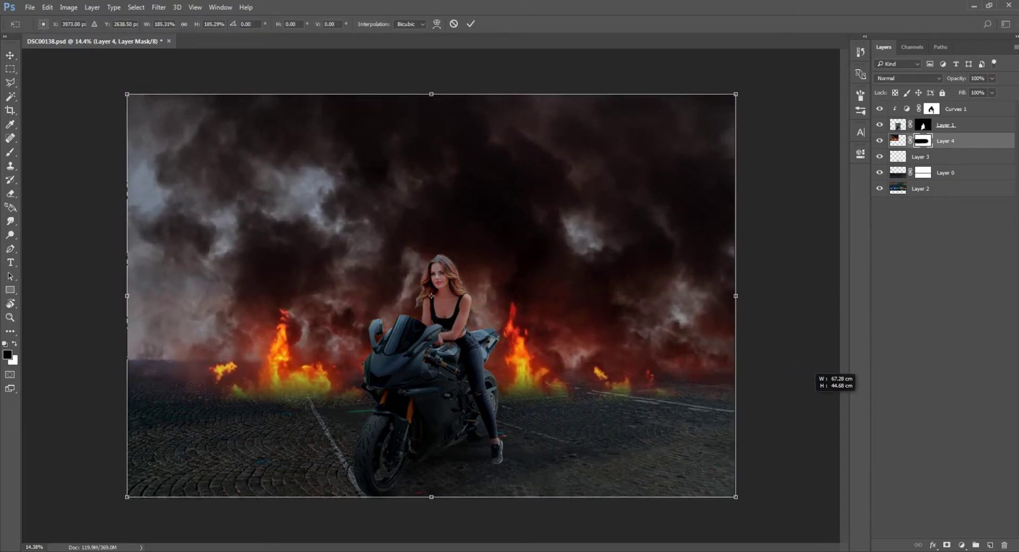
drag(589, 361, 589, 326)
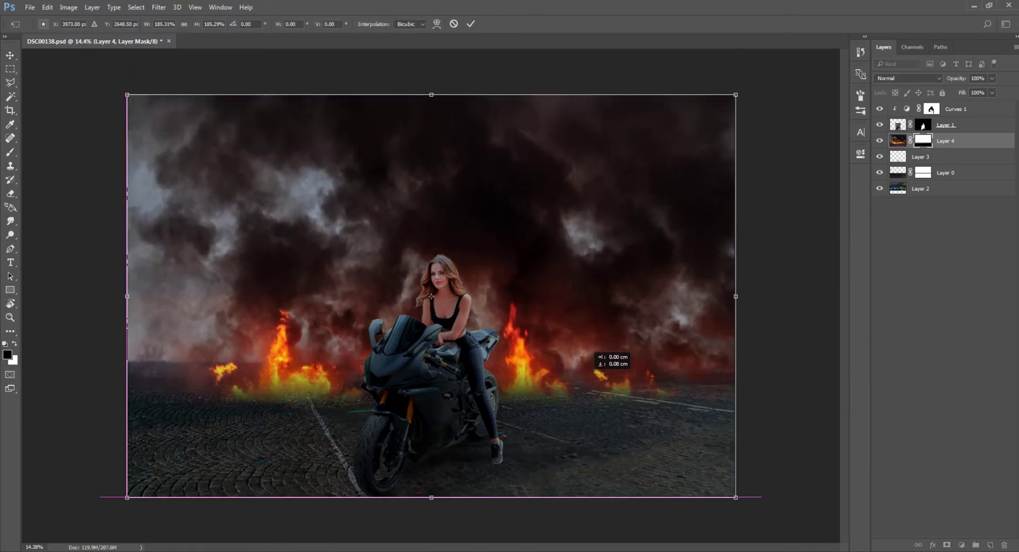
drag(441, 497, 443, 414)
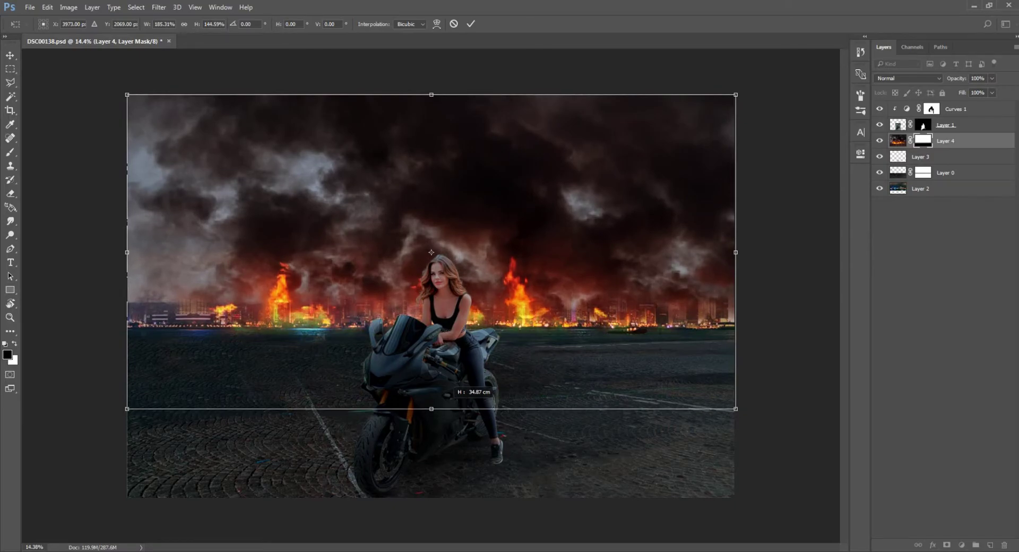
key(Return)
Step: Duplicate the fire layer, set the copy to 63% opacity and the original to 80%
key(ctrl+j)
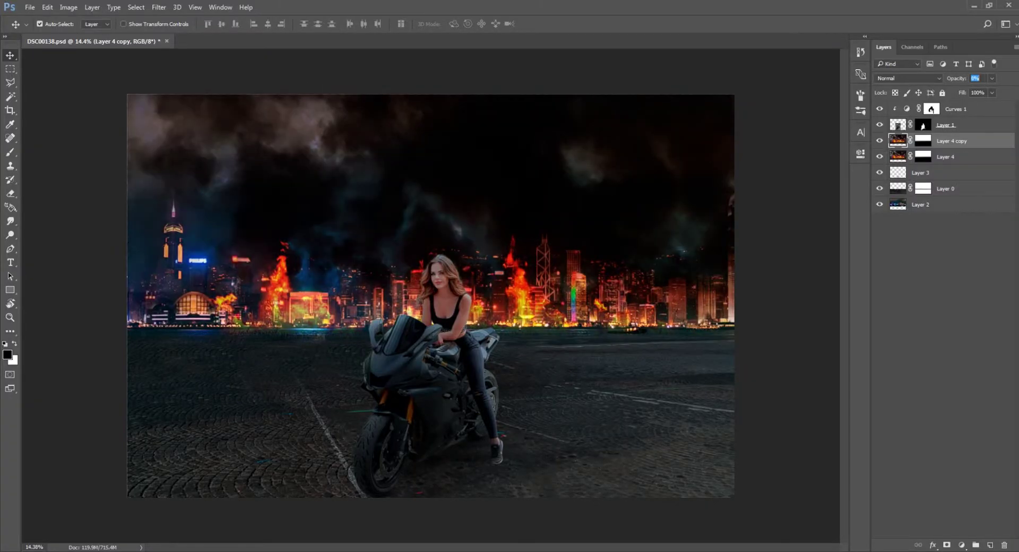
text(48)
key(Return)
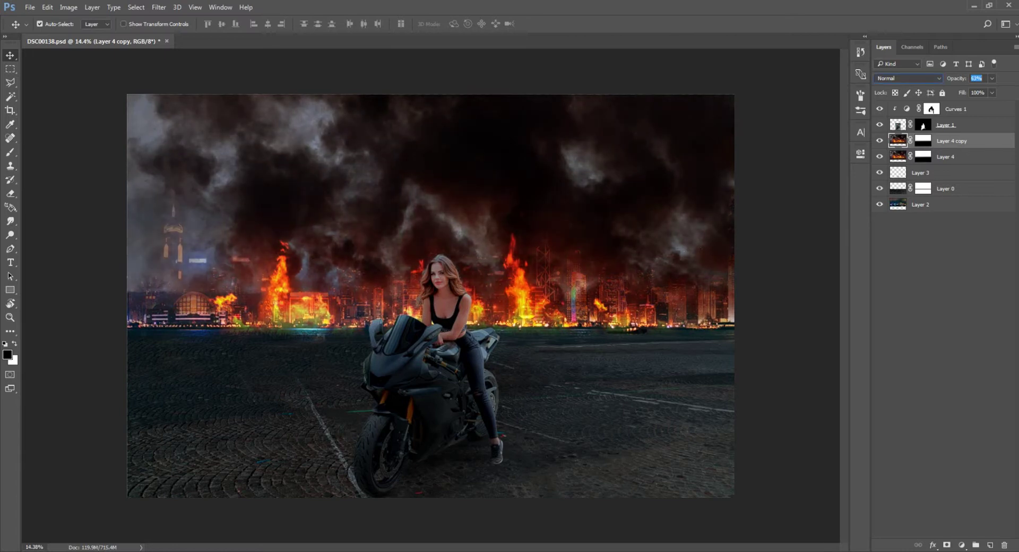
text(63)
key(Return)
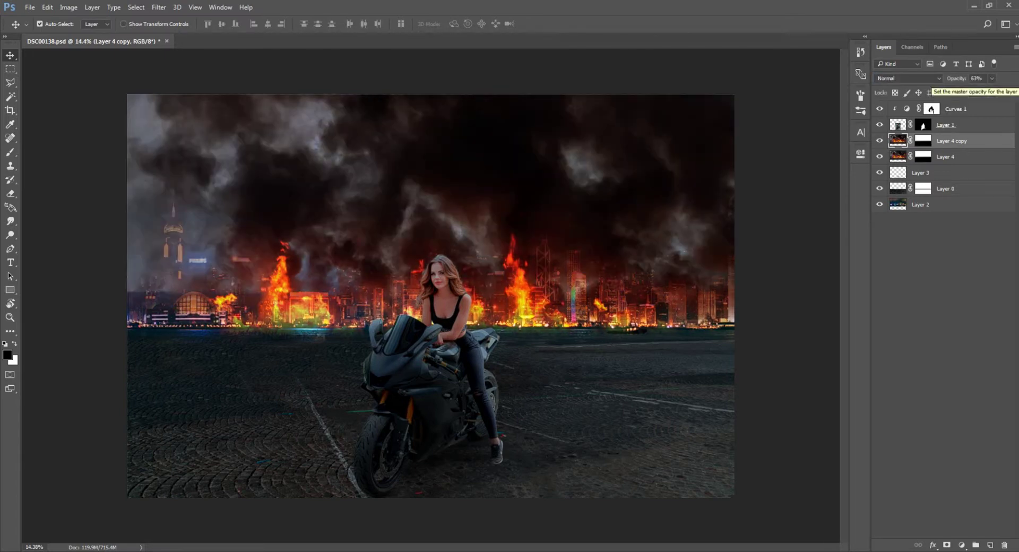
text(50)
key(alt+bracketleft)
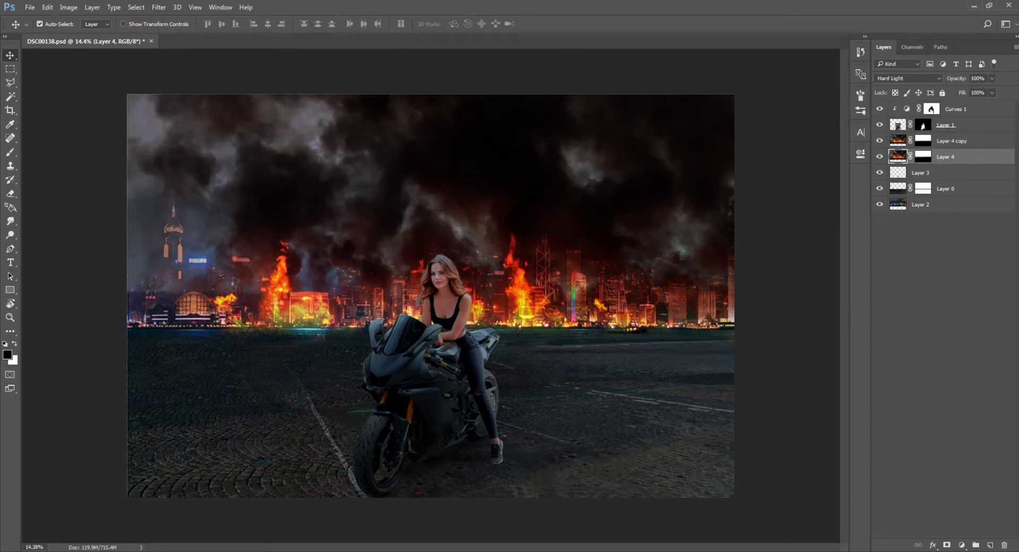
text(8)
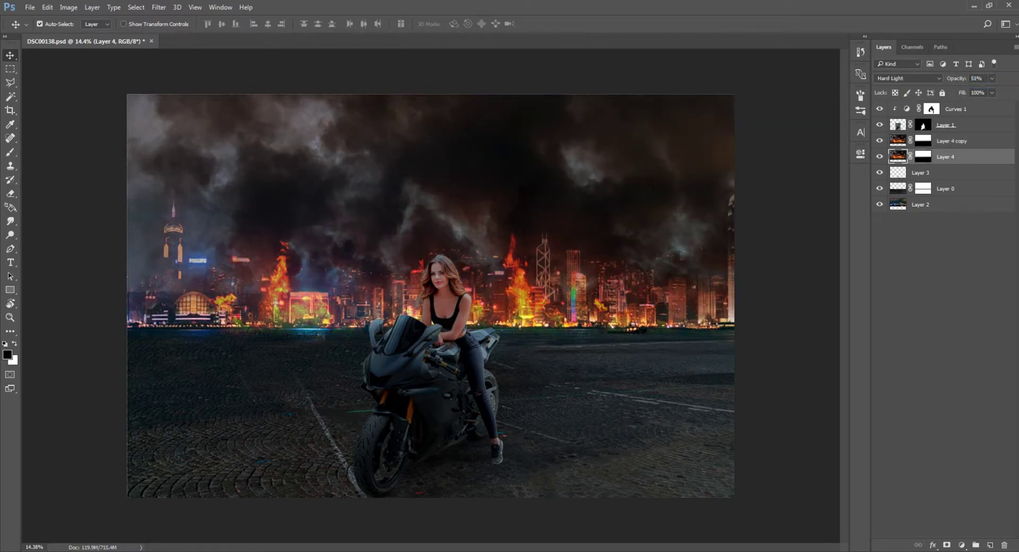
text(0)
key(Return)
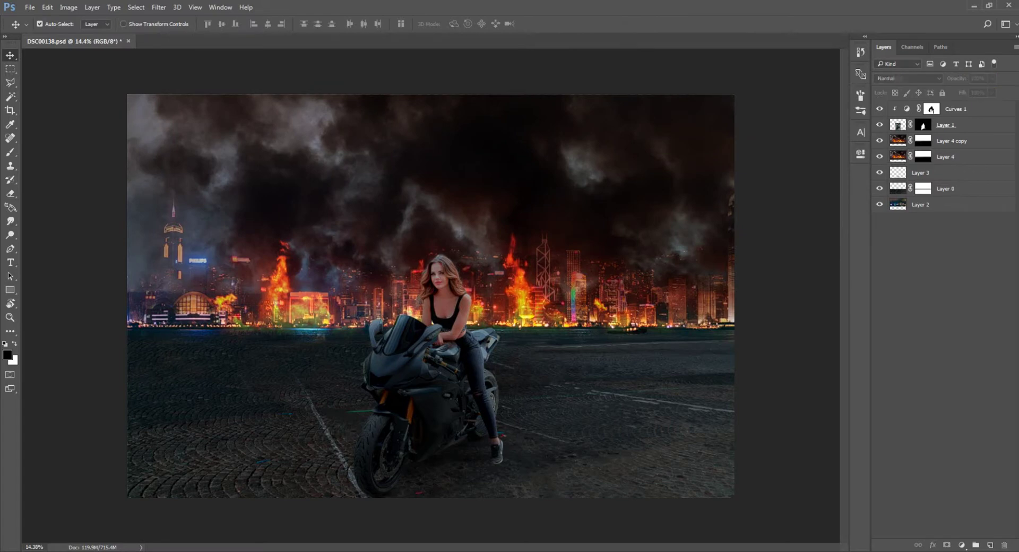
scroll(430, 296, down, 3)
scroll(430, 296, up, 2)
Step: Drag the smoke image in as a new layer at the top-left, placed beneath the woman
scroll(431, 296, up, 1)
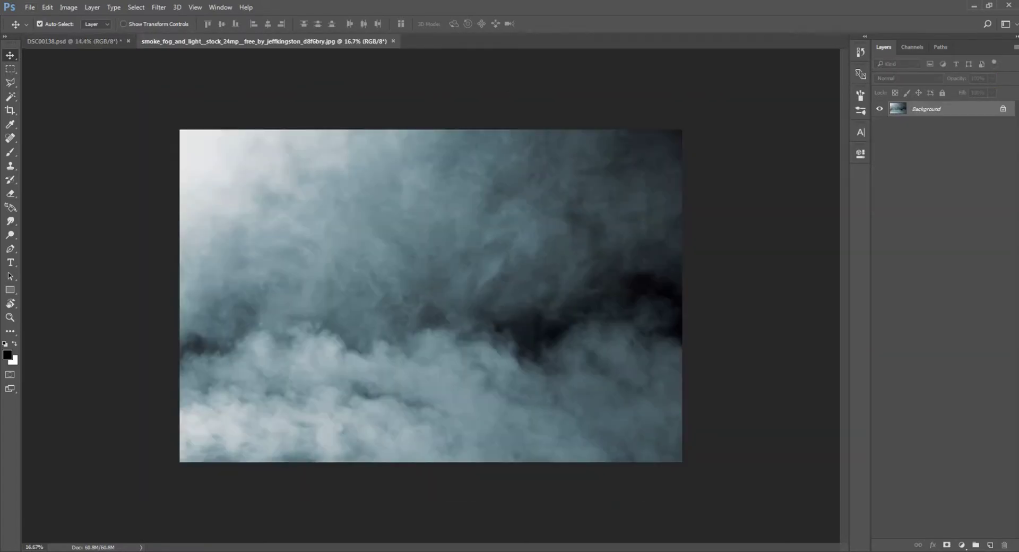
drag(264, 41, 497, 89)
drag(497, 337, 297, 329)
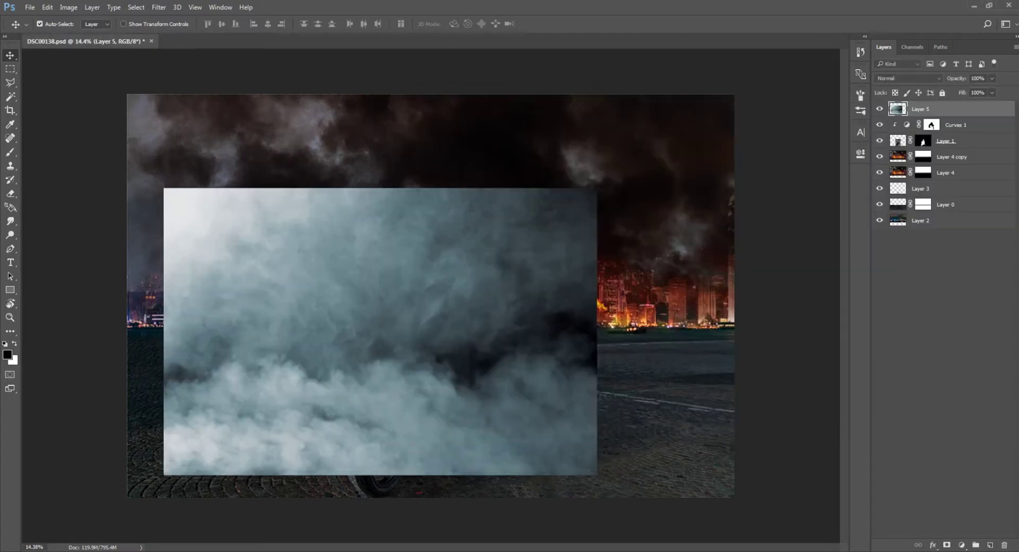
drag(276, 234, 240, 140)
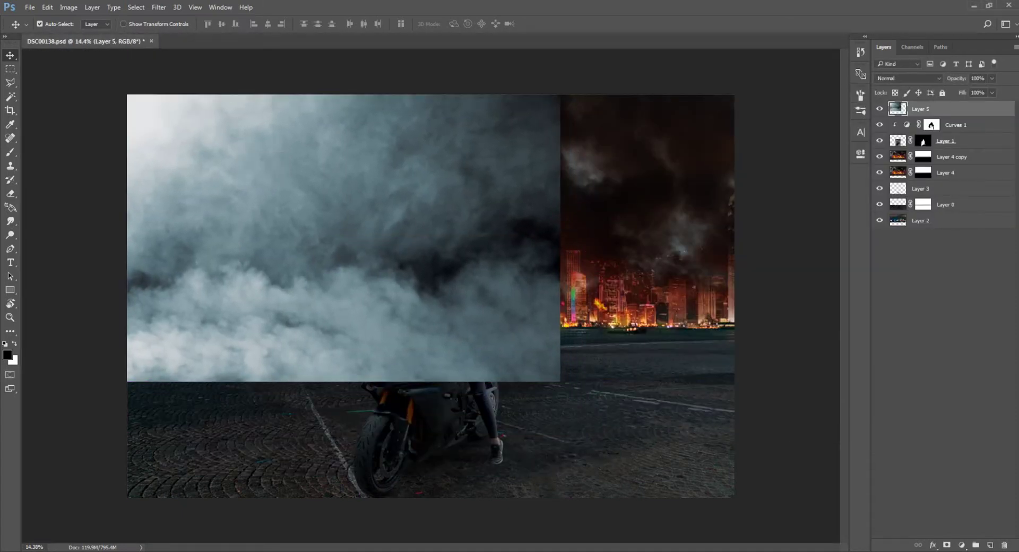
key(ctrl+bracketleft)
key(ctrl+bracketleft)
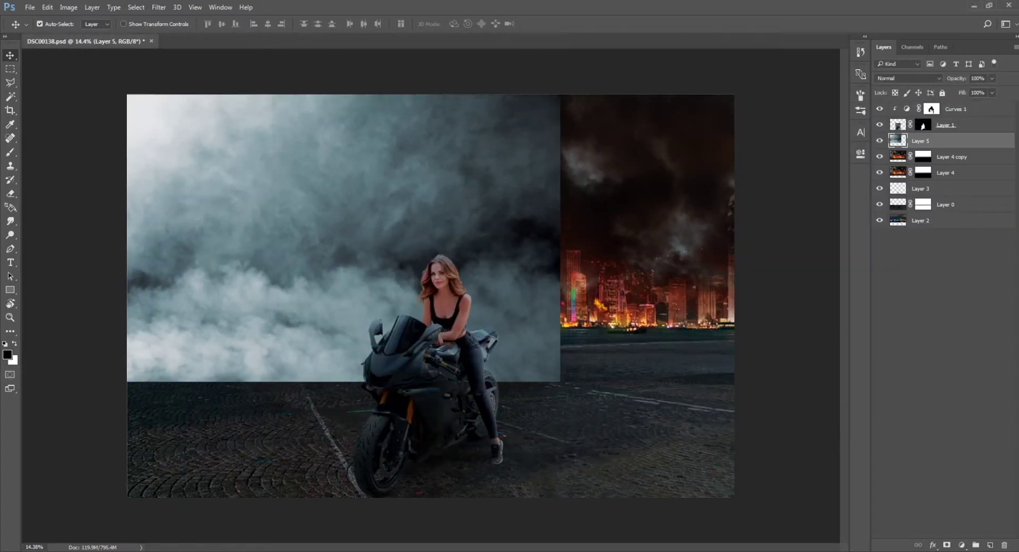
Step: Enlarge the smoke to cover the canvas, raise it to show the ground, and crop the overflow
key(ctrl+t)
drag(560, 382, 737, 498)
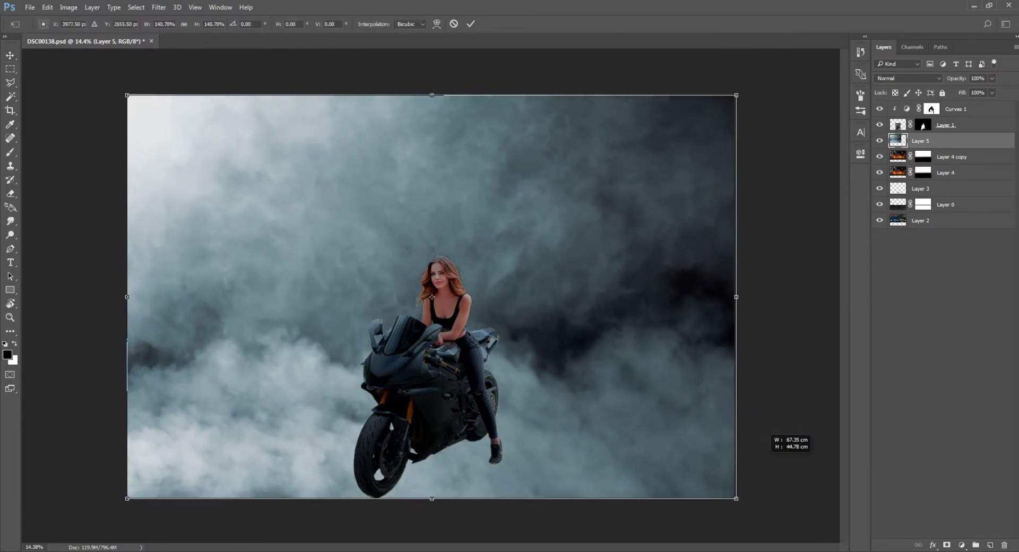
drag(431, 297, 432, 165)
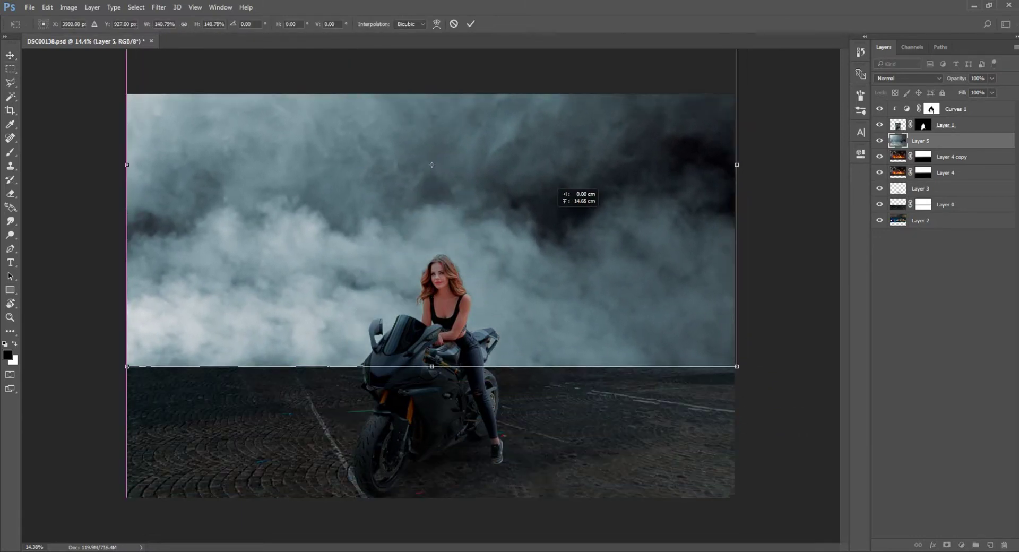
key(Return)
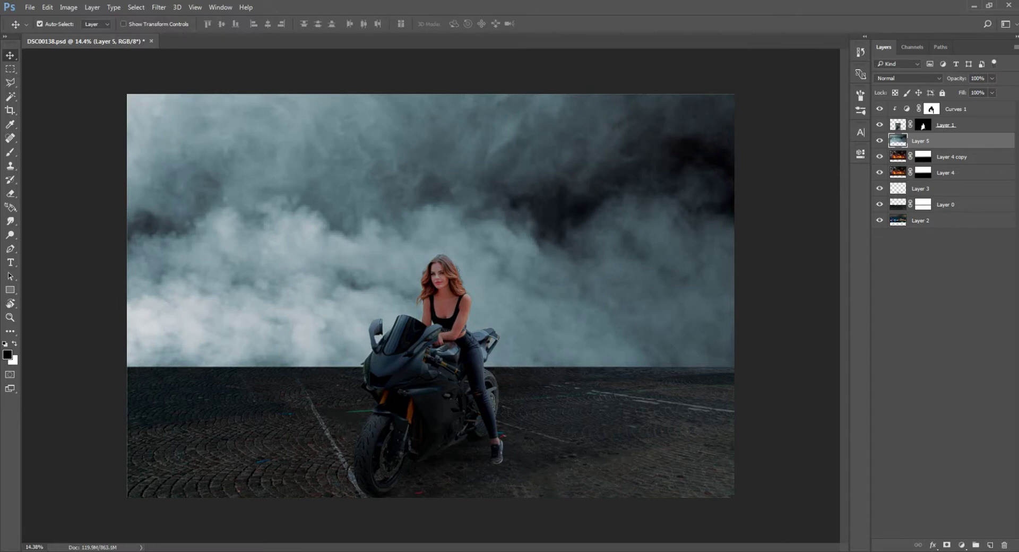
key(m)
key(x)
key(c)
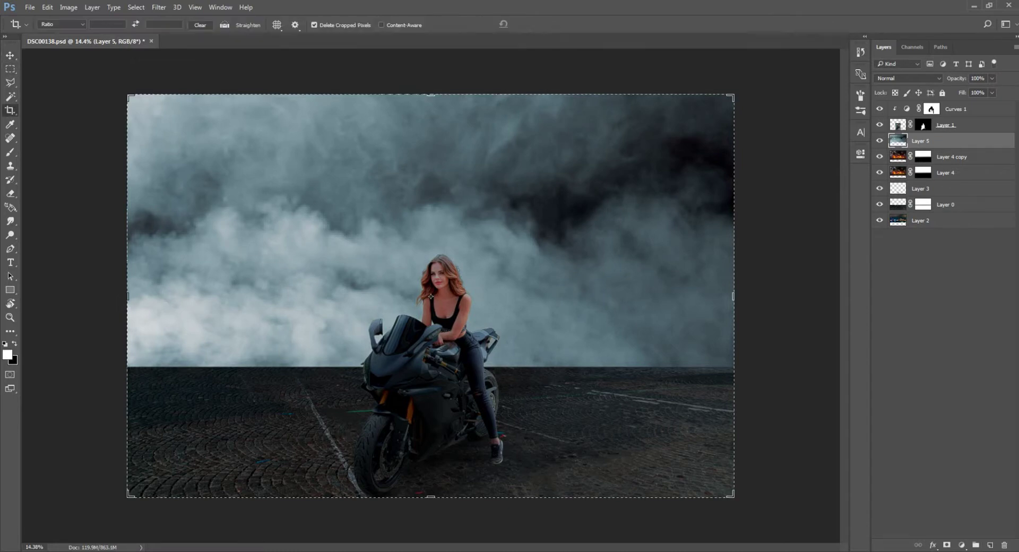
key(Return)
Step: Mask the smoke layer with a 1400 px black brush, hiding the upper sky and softening the lower edge
click(947, 545)
key(b)
key(x)
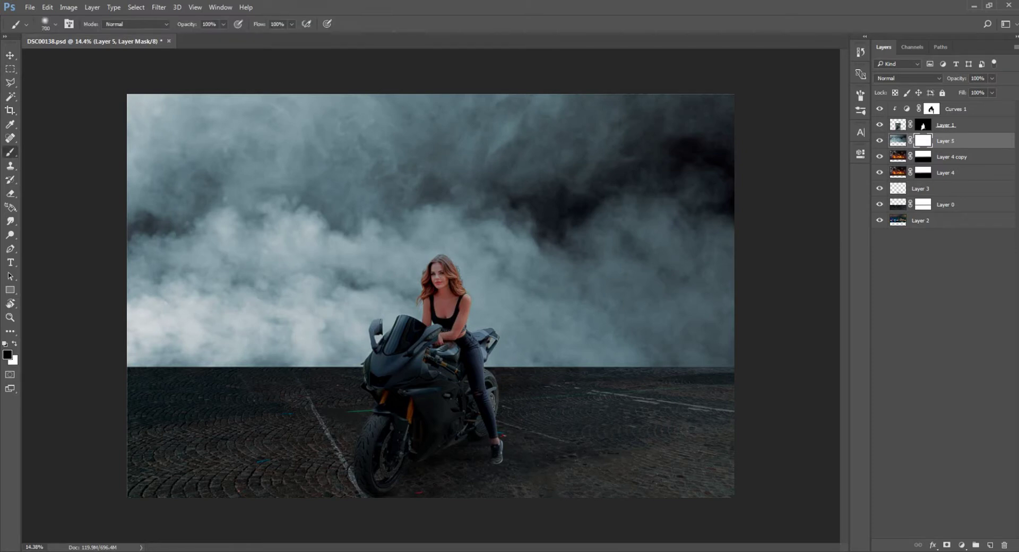
key(bracketright)
key(bracketright)
key(bracketright)
mouse_move(175, 123)
mouse_down()
mouse_move(478, 138)
mouse_move(175, 159)
mouse_move(664, 191)
mouse_up()
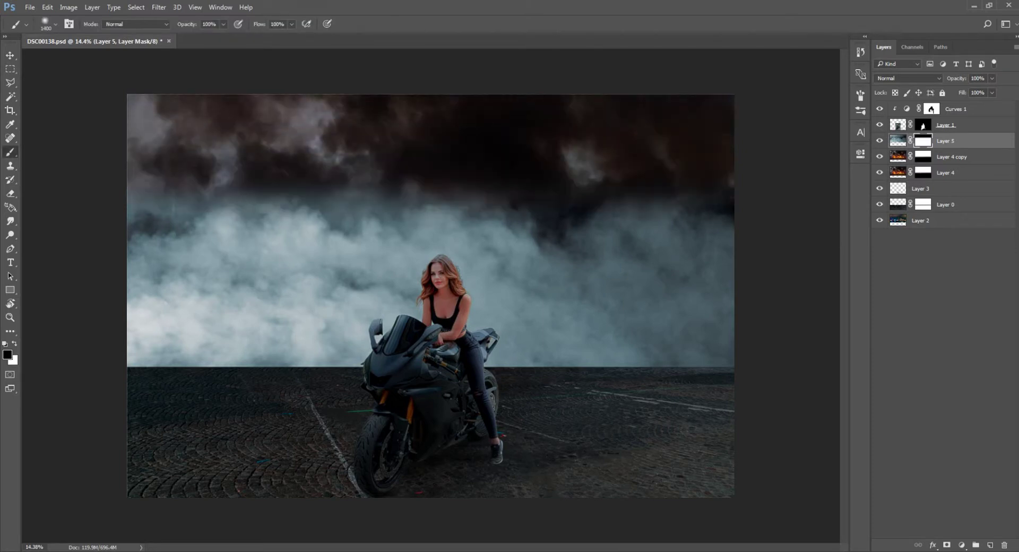
drag(127, 361, 732, 355)
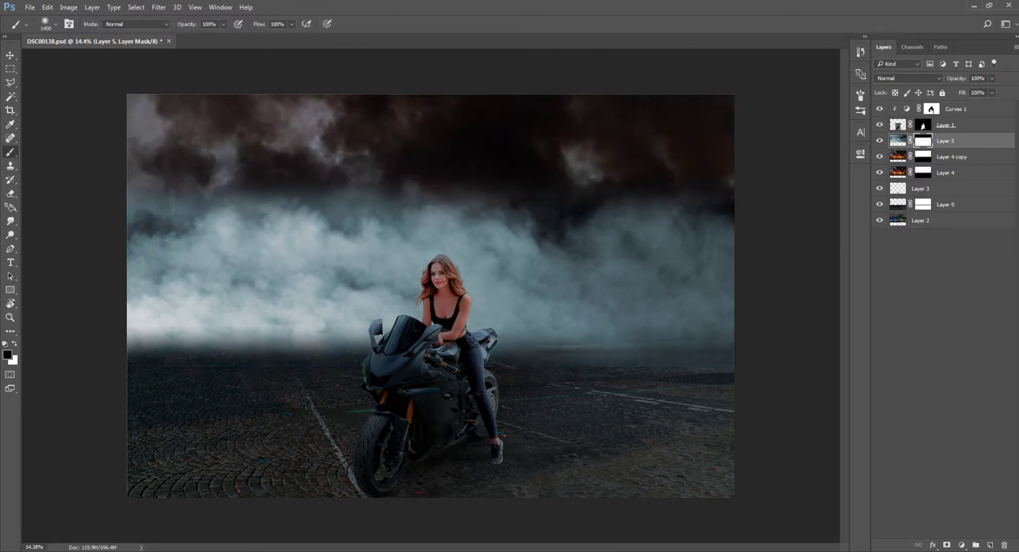
Step: Set the smoke layer to 50% opacity and deselect all layers
click(897, 140)
key(v)
key(5)
key(ctrl+alt+a)
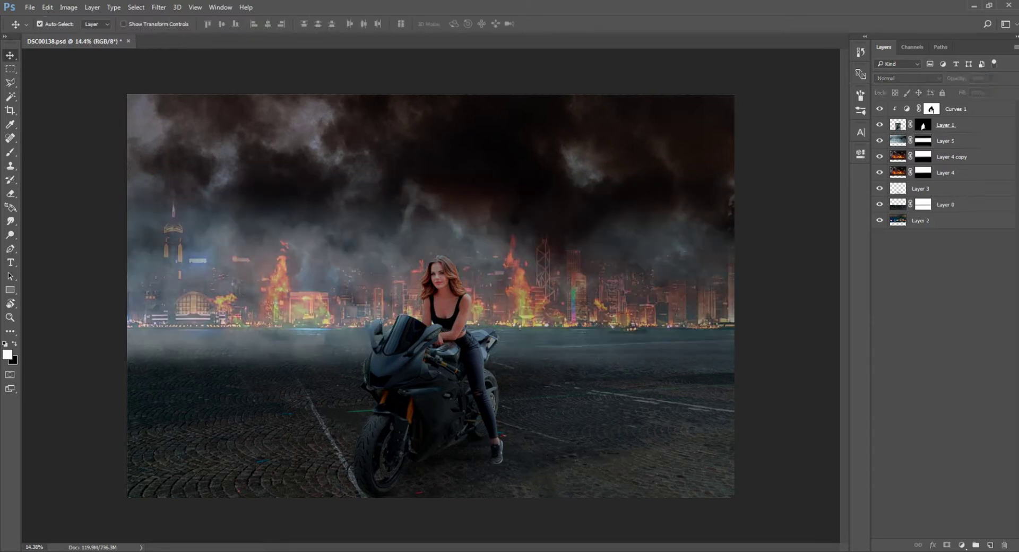
Step: Open Hue/Saturation on Layer 5 with rough values Hue -180, Saturation -34, Lightness -32
key(ctrl+z)
key(ctrl+u)
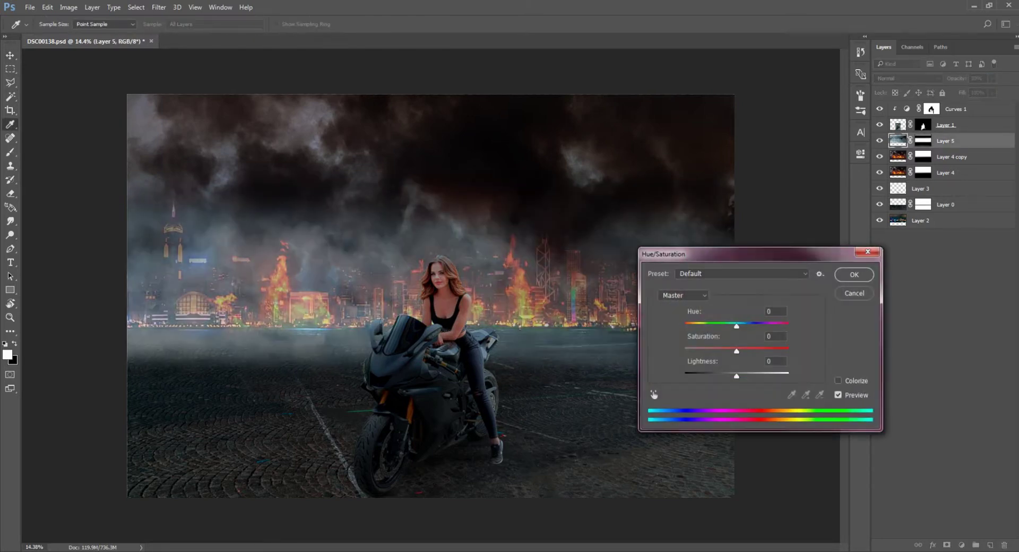
key(Tab)
key(shift+Down)
key(shift+Down)
key(shift+Down)
key(shift+Down)
key(shift+Down)
key(shift+Down)
key(shift+Tab)
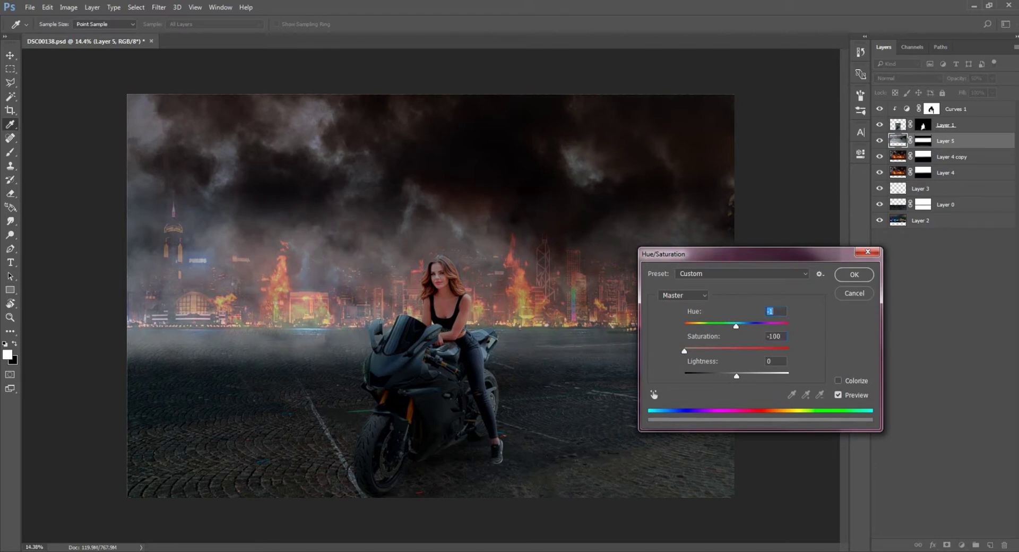
text(-180)
key(Tab)
text(-34)
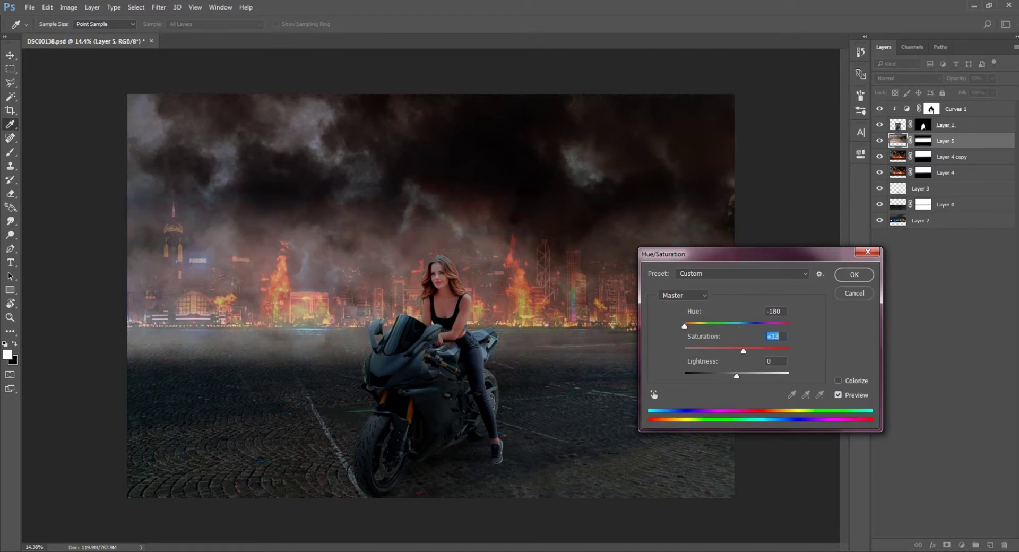
key(shift+Up)
key(shift+Up)
key(shift+Up)
key(Tab)
text(-32)
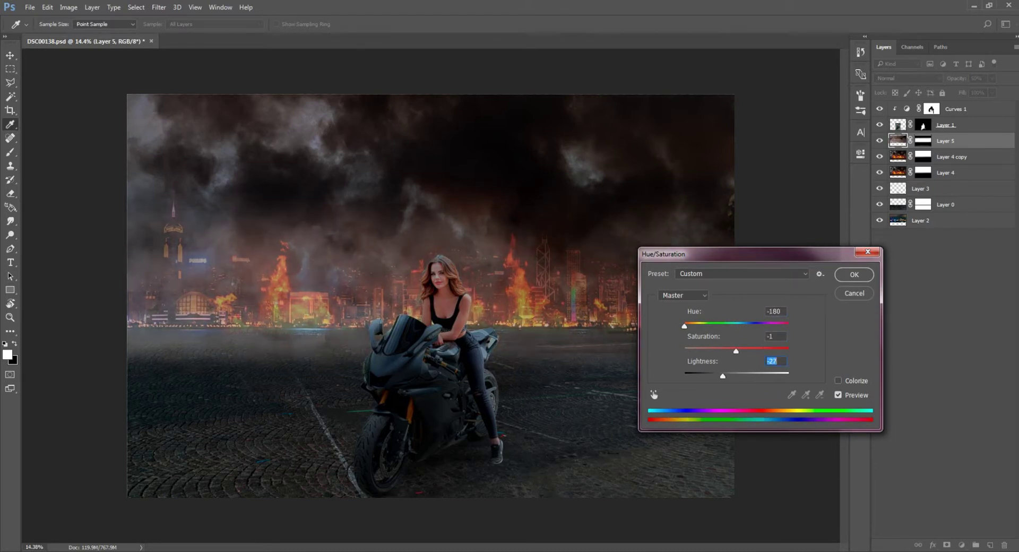
Step: Fine-tune the fog to Hue -165, Saturation +51, Lightness -31 and apply it
key(shift+Tab)
text(56)
key(Down)
key(Down)
key(Down)
key(Tab)
key(Up)
key(shift+Tab)
key(Down)
key(Down)
key(Down)
key(Up)
key(Up)
key(Up)
key(Up)
key(Up)
key(Up)
key(shift+Tab)
key(Up)
key(Up)
key(Up)
key(Up)
key(Up)
key(Up)
key(Up)
key(Up)
key(Up)
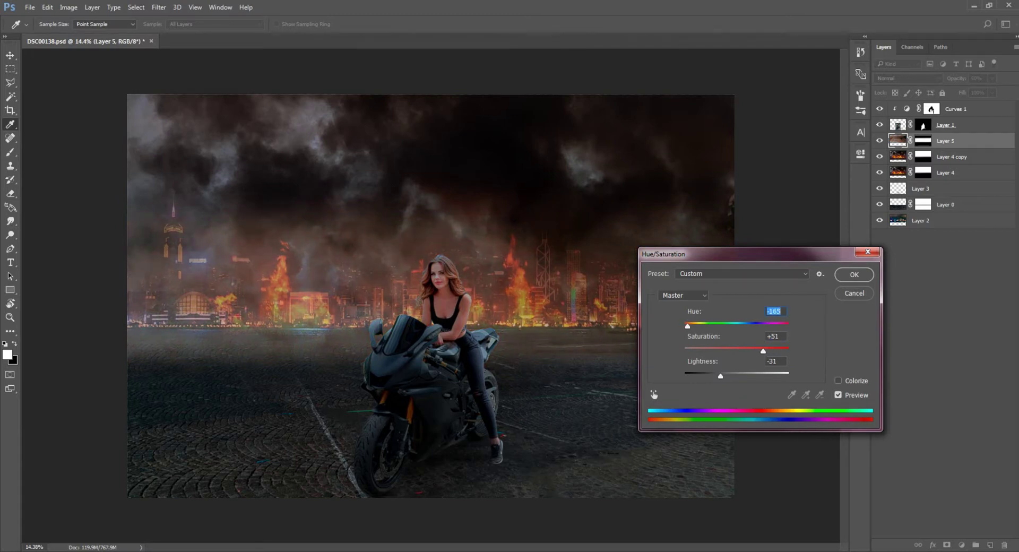
key(Return)
key(v)
scroll(430, 295, down, 2)
Step: Set the fog layer to 53% opacity and preview several blend modes
scroll(431, 296, down, 2)
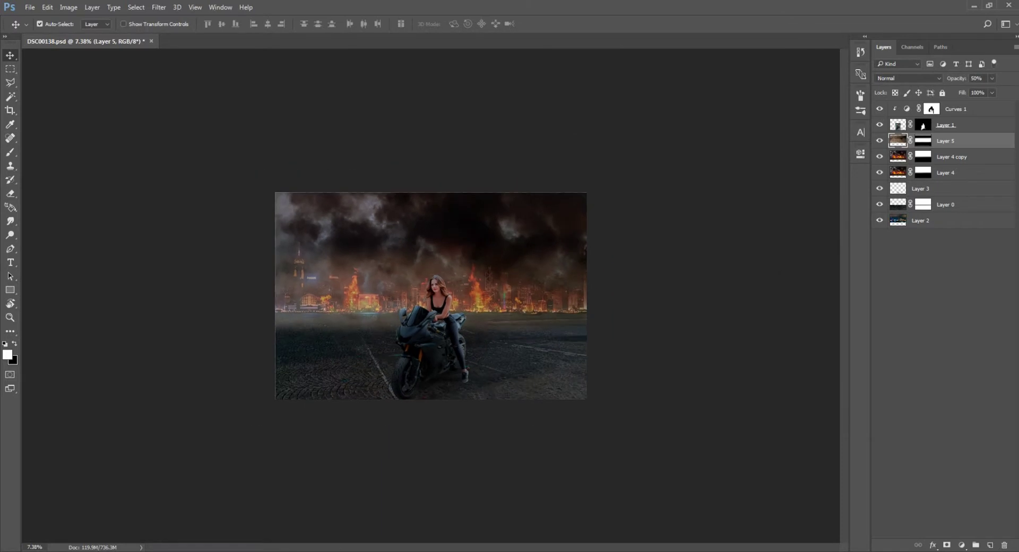
scroll(430, 296, up, 3)
scroll(431, 295, up, 3)
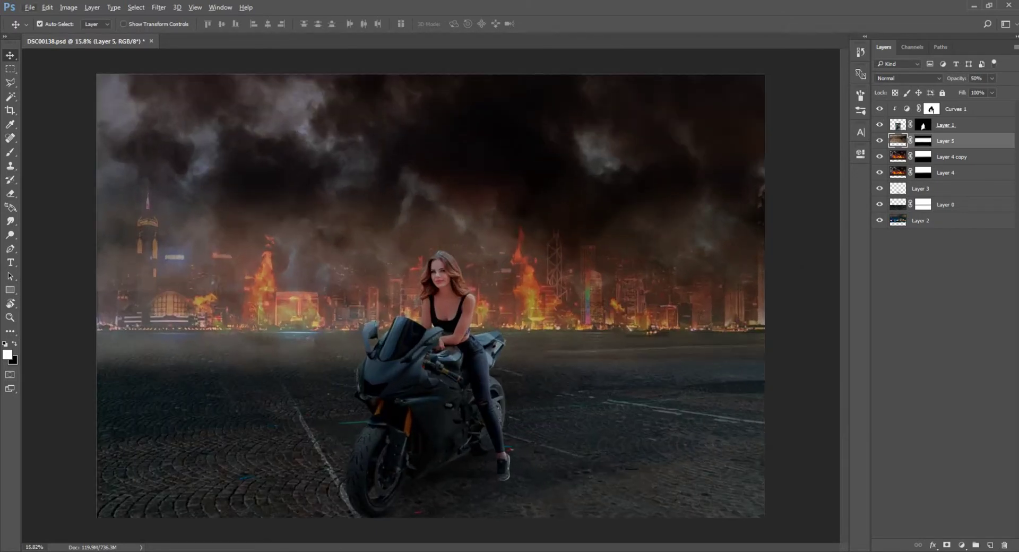
key(0)
key(5)
key(3)
key(shift+plus)
key(shift+plus)
key(shift+plus)
key(shift+plus)
key(shift+plus)
key(shift+plus)
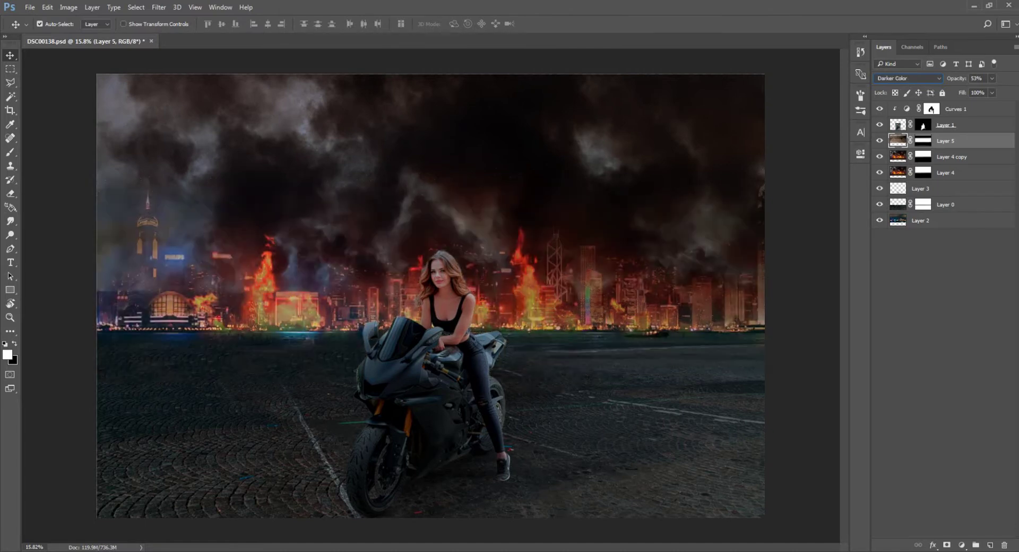
key(shift+plus)
key(shift+plus)
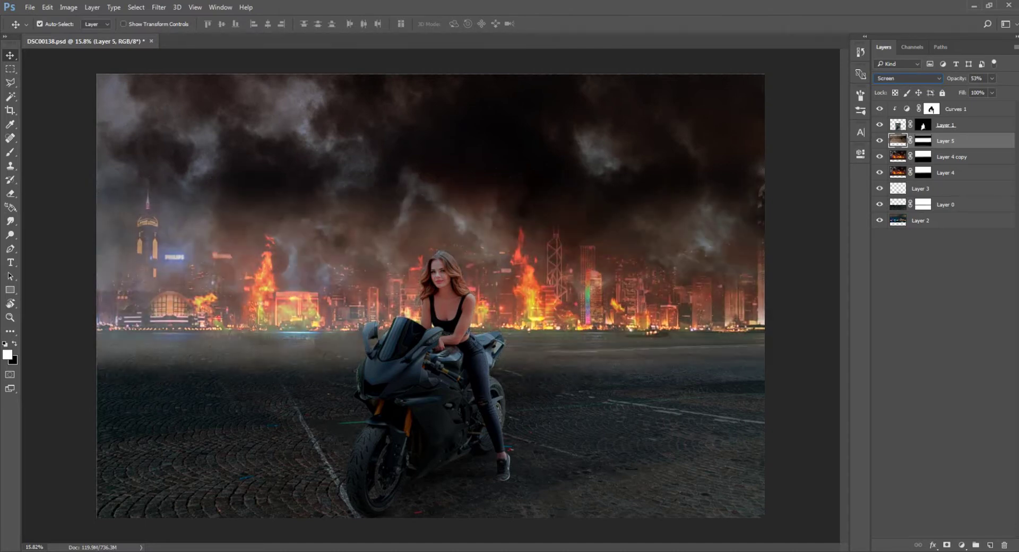
key(shift+plus)
key(shift+plus)
key(shift+plus)
key(shift+plus)
key(shift+plus)
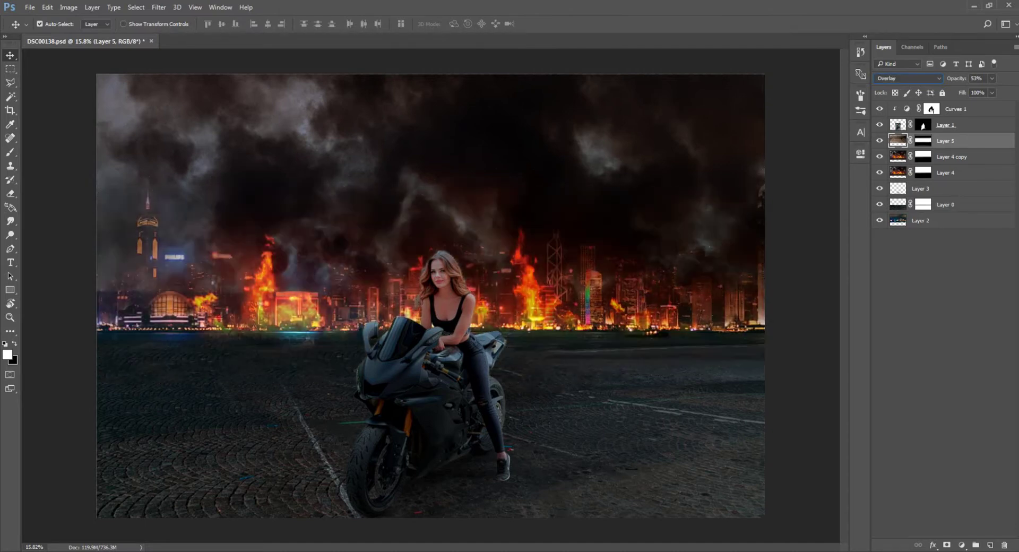
key(shift+plus)
key(shift+plus)
key(shift+plus)
key(shift+plus)
key(shift+plus)
key(shift+plus)
key(shift+plus)
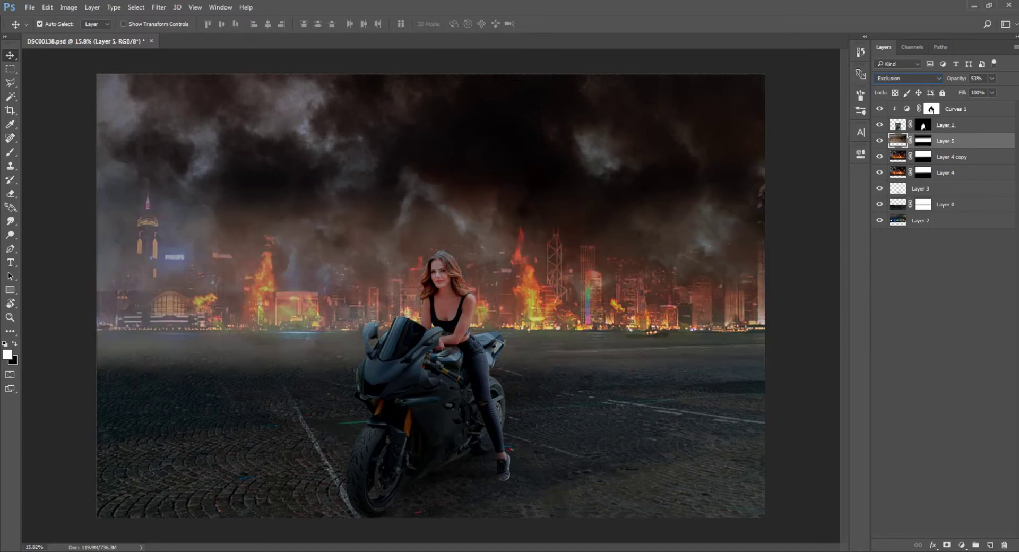
key(shift+plus)
key(shift+plus)
key(shift+plus)
key(shift+plus)
key(shift+plus)
Step: Set Layer 5 to Screen blending at 39% opacity
click(908, 78)
click(883, 151)
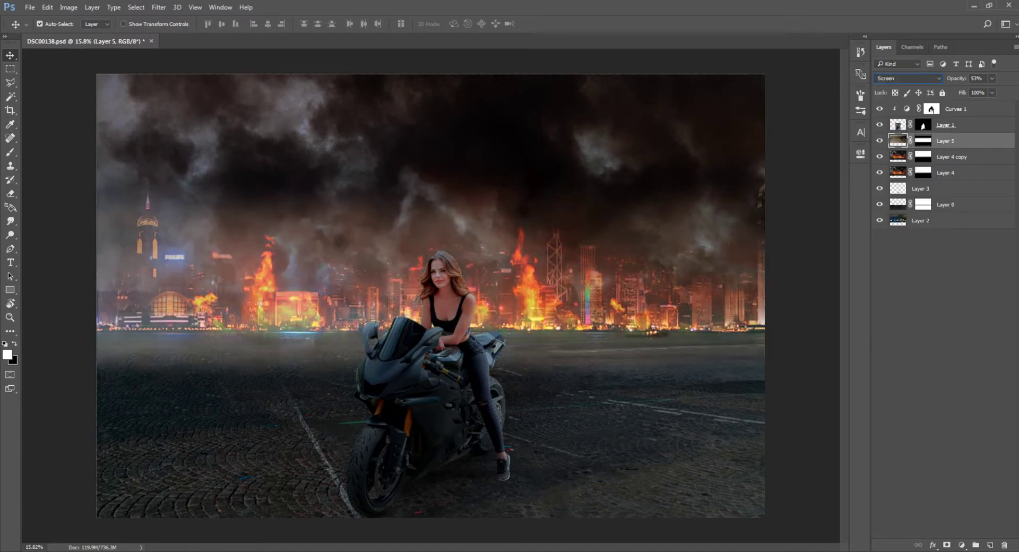
key(3)
key(9)
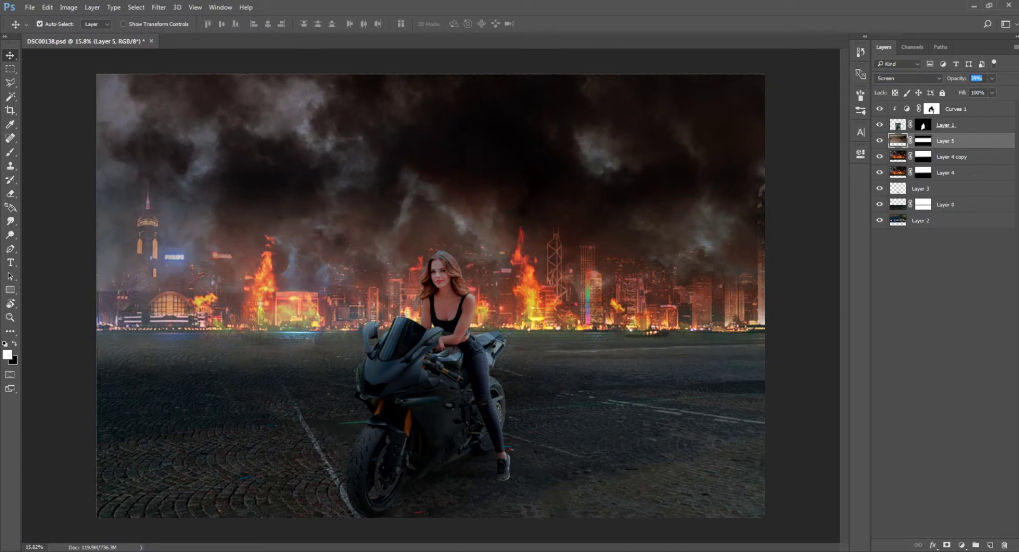
Step: Lower Layer 4 copy's opacity to 63%
click(942, 318)
key(alt+bracketleft)
key(1)
key(3)
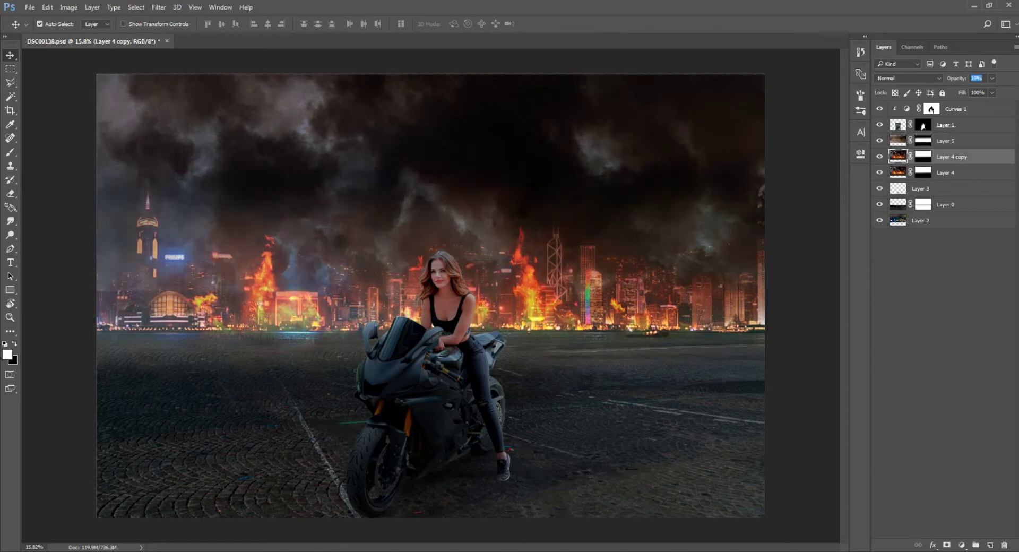
key(0)
key(0)
key(6)
key(3)
key(ctrl+z)
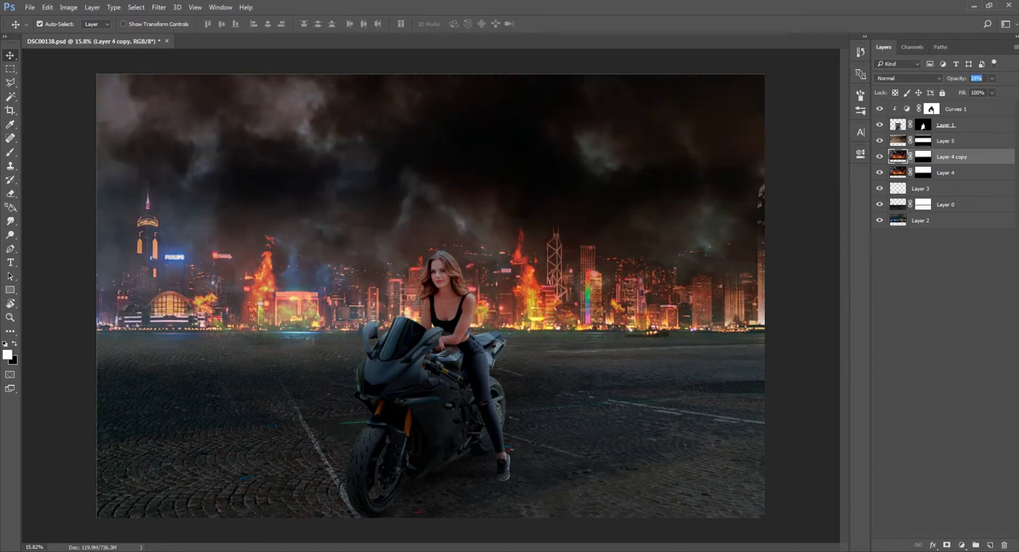
key(ctrl+z)
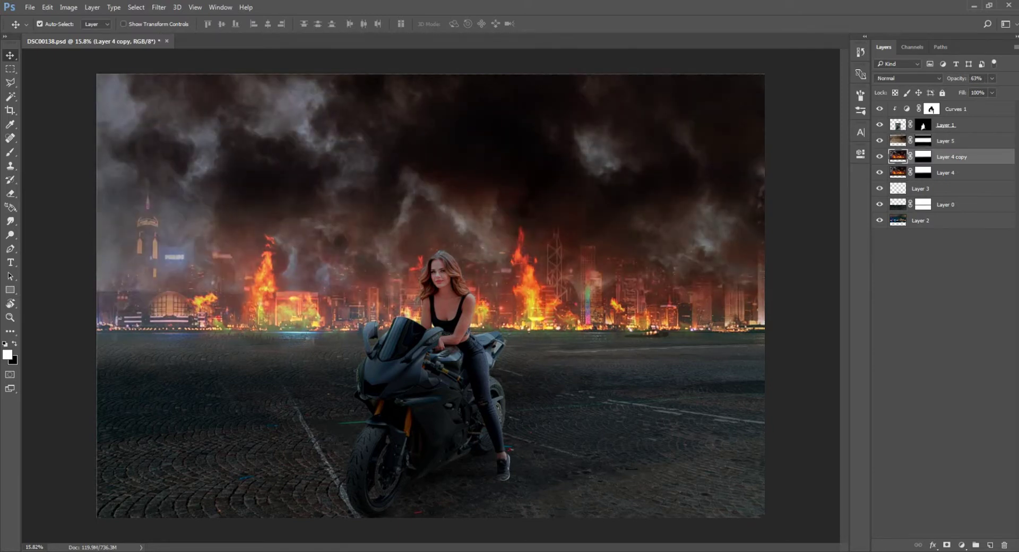
Step: Set Layer 4's opacity to 89% and deselect all layers
key(alt+bracketleft)
key(0)
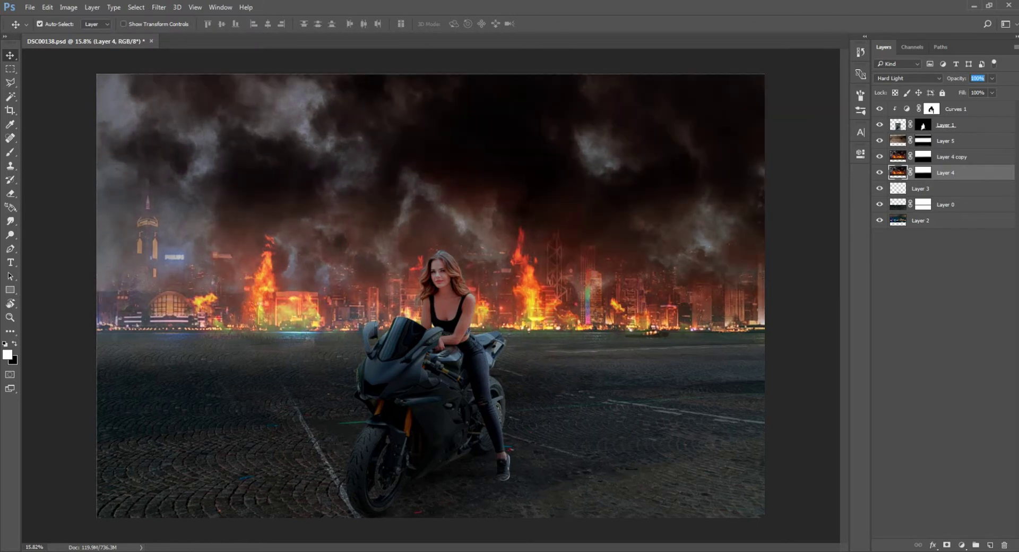
key(8)
key(9)
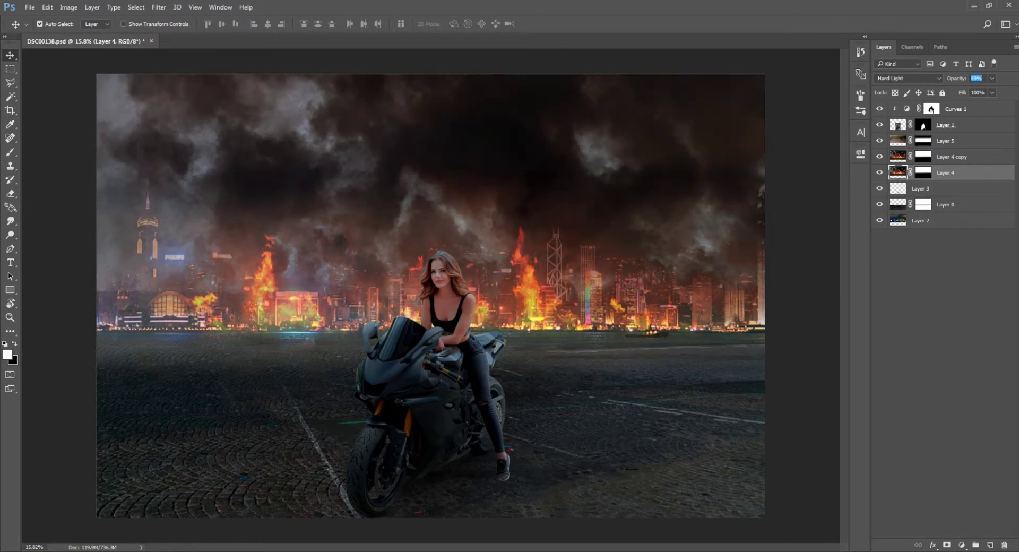
key(ctrl+alt+a)
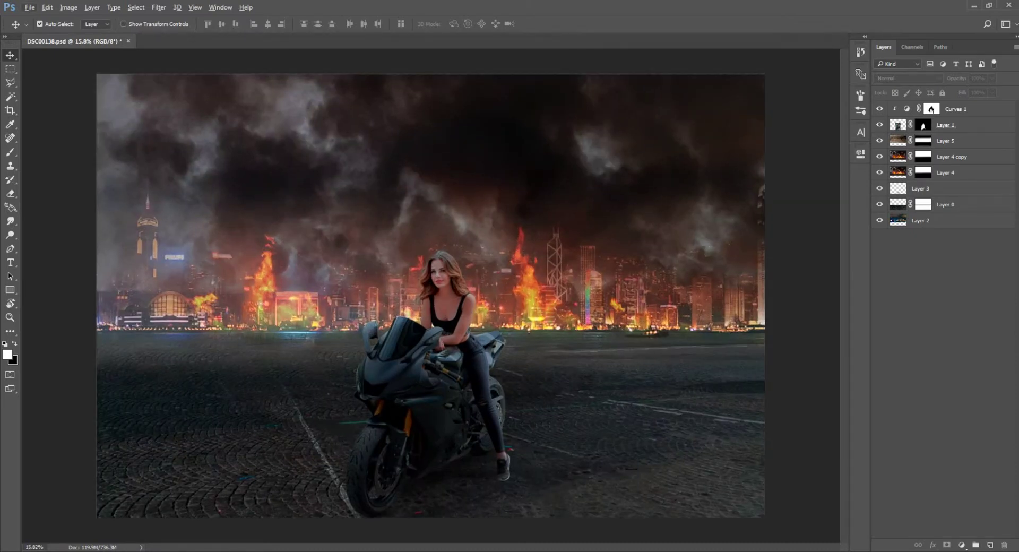
Step: Lasso and cut the flame strip from maxresdefault.jpg
key(ctrl+minus)
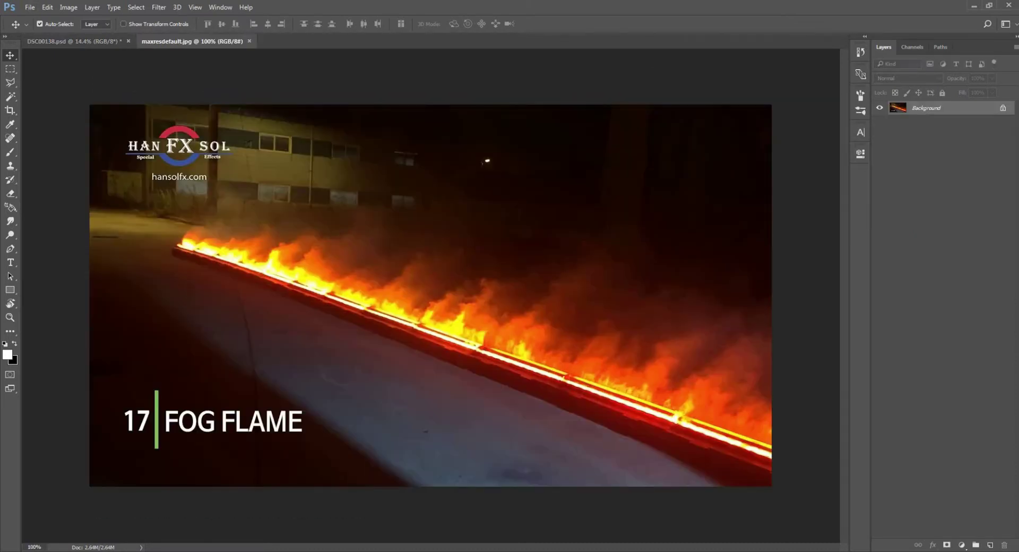
key(l)
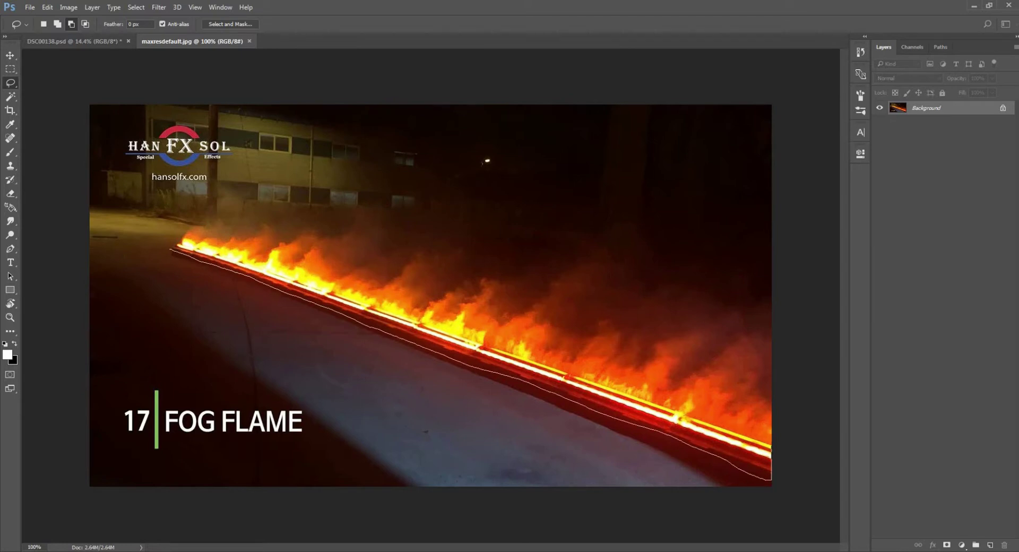
drag(771, 360, 329, 230)
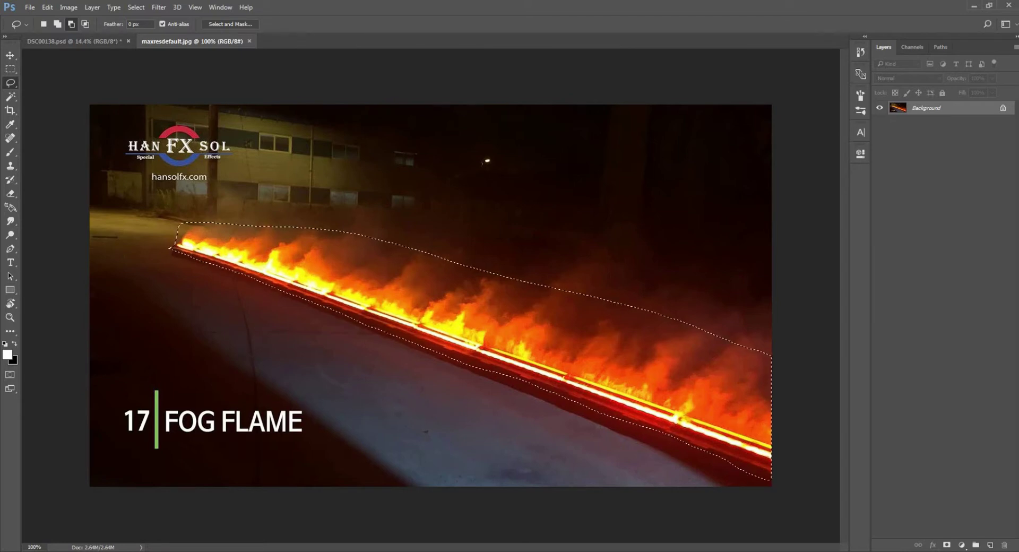
key(ctrl+x)
Step: Paste the flames into DSC00138.psd and move them onto the ground at right
key(ctrl+Tab)
key(ctrl+v)
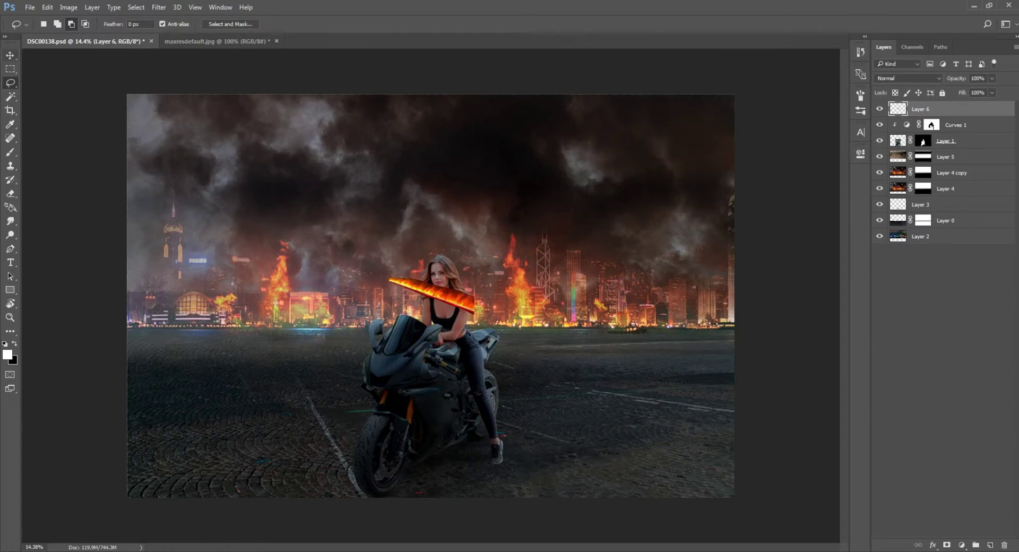
key(v)
mouse_move(432, 295)
mouse_down()
mouse_move(593, 363)
mouse_move(534, 408)
mouse_move(660, 352)
mouse_up()
Step: Flip the flame strip horizontally and scale it along the ground beside the woman
key(ctrl+t)
right_click(613, 366)
click(653, 528)
drag(531, 404, 611, 375)
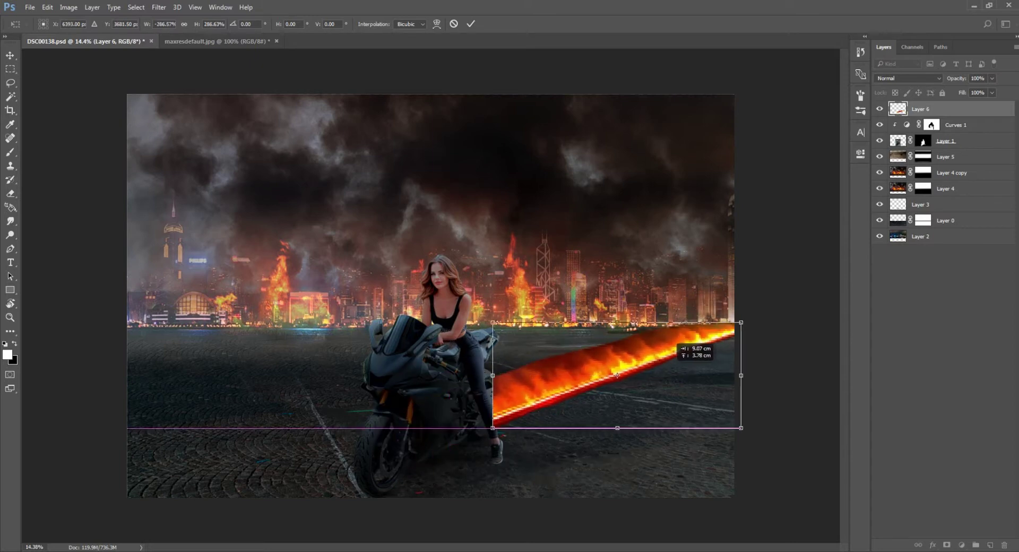
drag(734, 322, 667, 354)
key(Return)
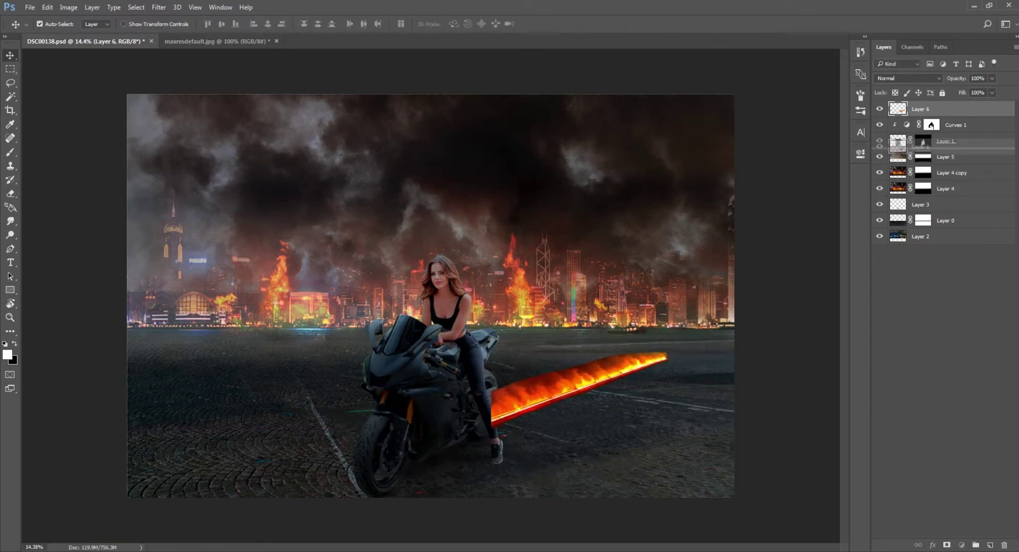
Step: Move Layer 6 beneath Layer 1 and nudge the flames into place
drag(921, 109, 920, 134)
mouse_move(562, 362)
mouse_down()
mouse_move(579, 355)
mouse_move(567, 371)
mouse_up()
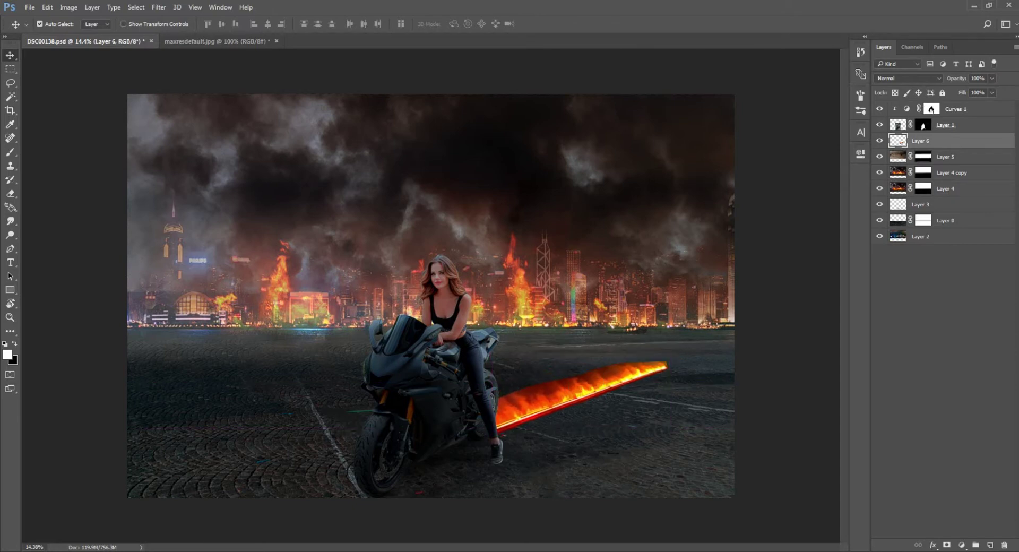
scroll(636, 431, up, 4)
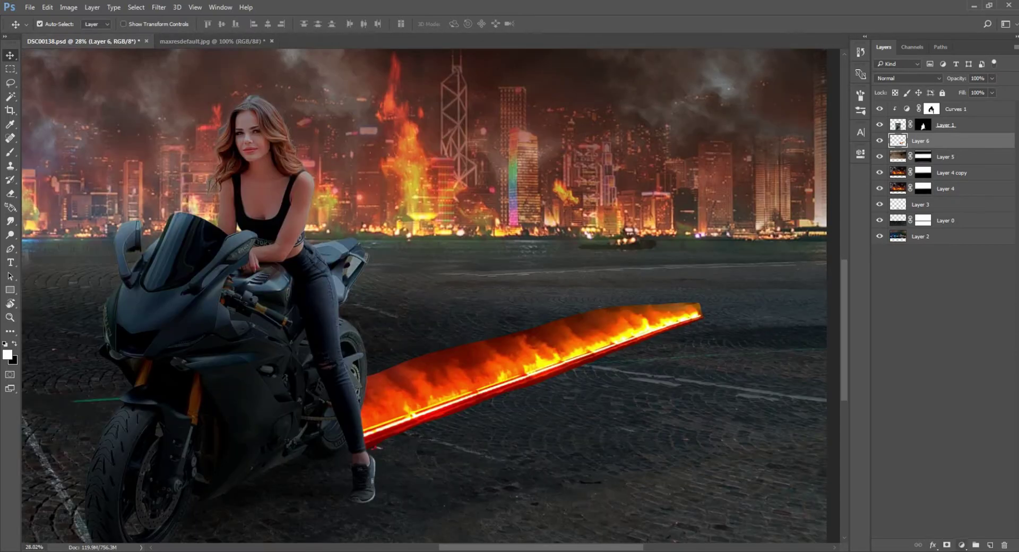
Step: Add a mask to Layer 6 and paint black over the tall upper flames
click(947, 545)
key(b)
key(x)
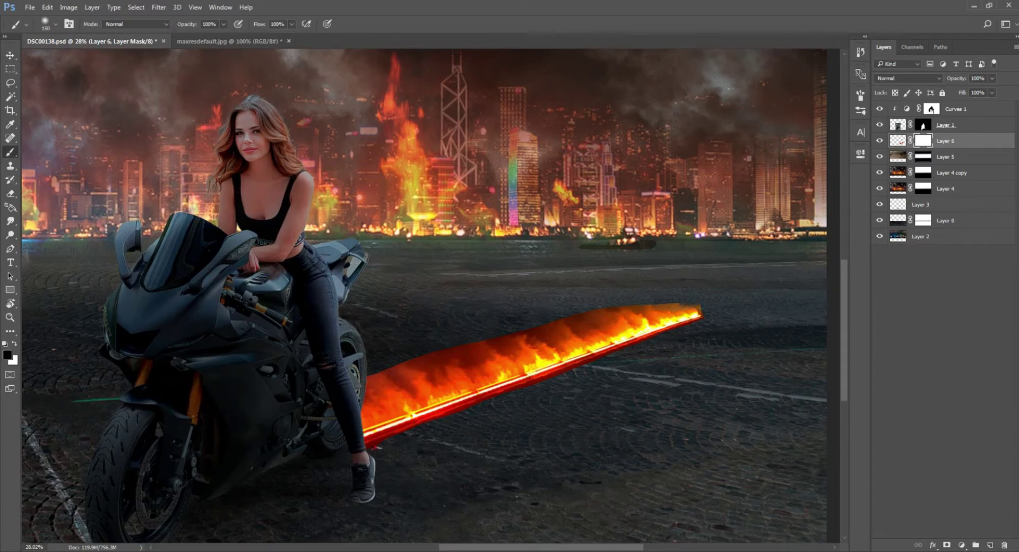
key(bracketright)
key(bracketright)
mouse_move(682, 303)
mouse_down()
mouse_move(372, 375)
mouse_move(366, 395)
mouse_up()
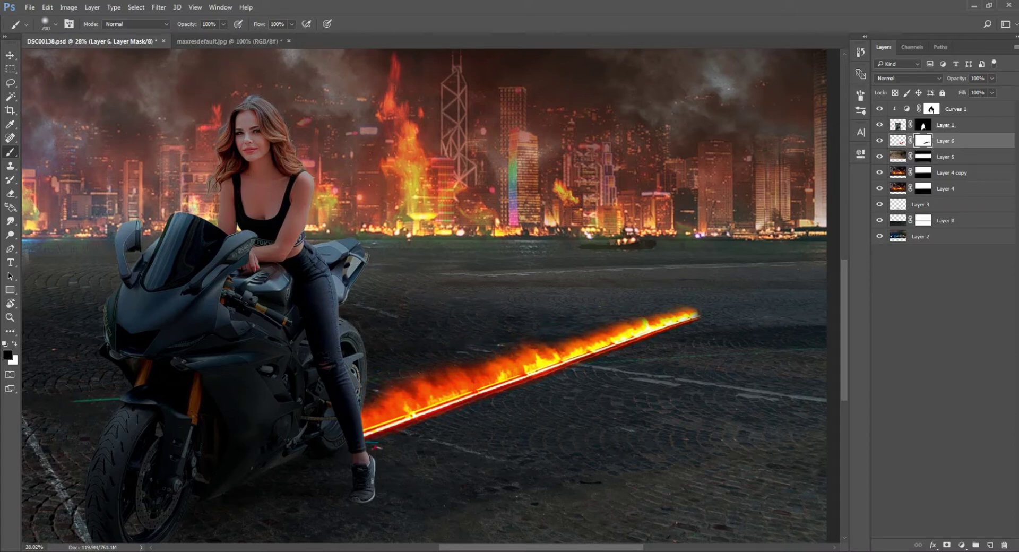
key(bracketright)
mouse_move(690, 311)
mouse_down()
mouse_move(414, 385)
mouse_move(366, 414)
mouse_move(666, 319)
mouse_up()
key(bracketleft)
scroll(527, 343, down, 3)
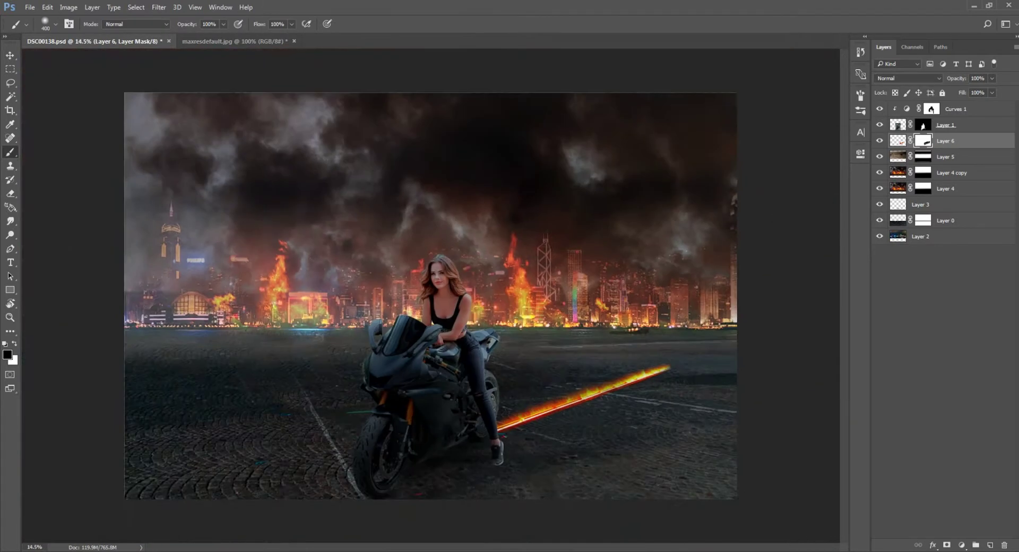
scroll(527, 343, up, 5)
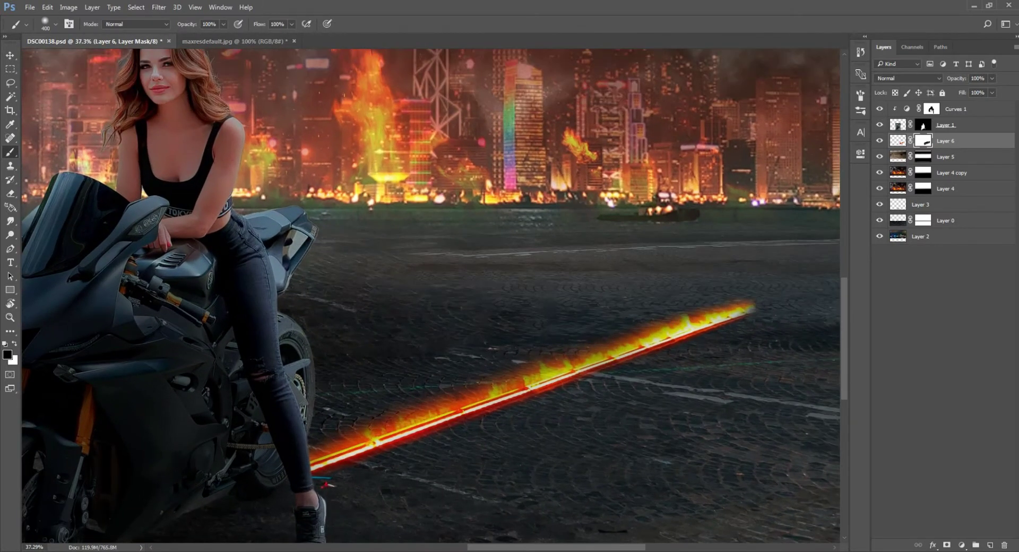
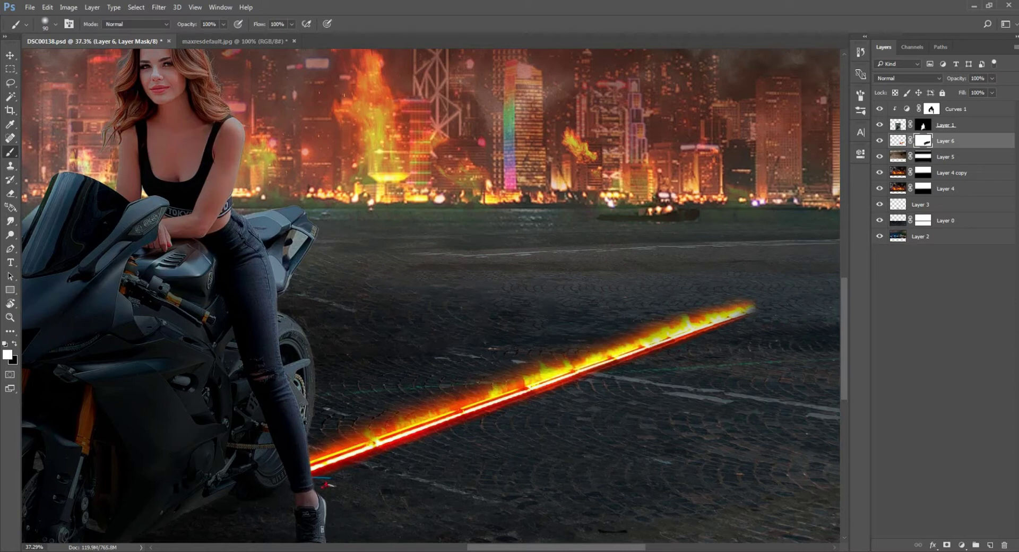
Step: Cycle Layer 6's fire streak through several blend modes, settle on Screen, then deselect it
scroll(531, 318, down, 2)
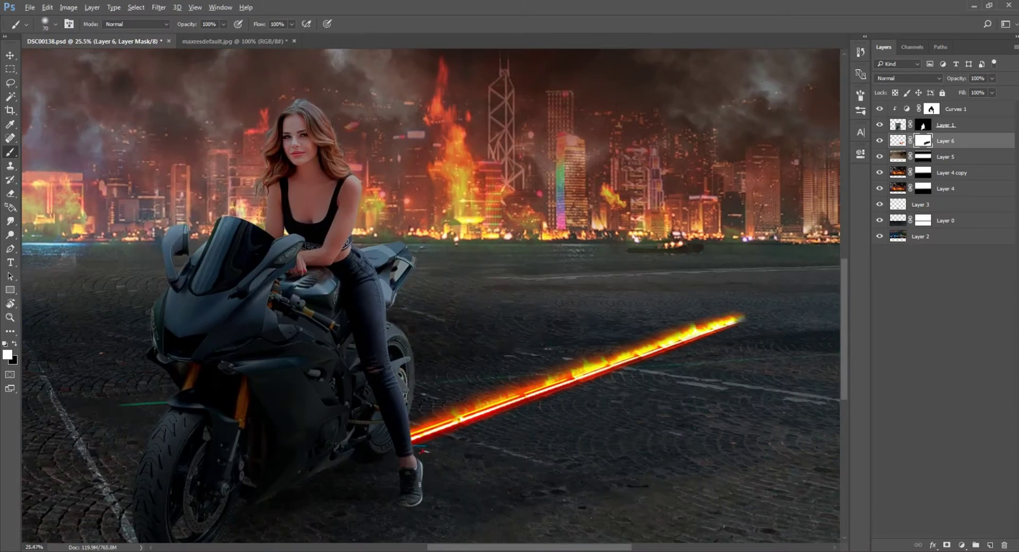
scroll(779, 281, up, 5)
scroll(430, 295, down, 4)
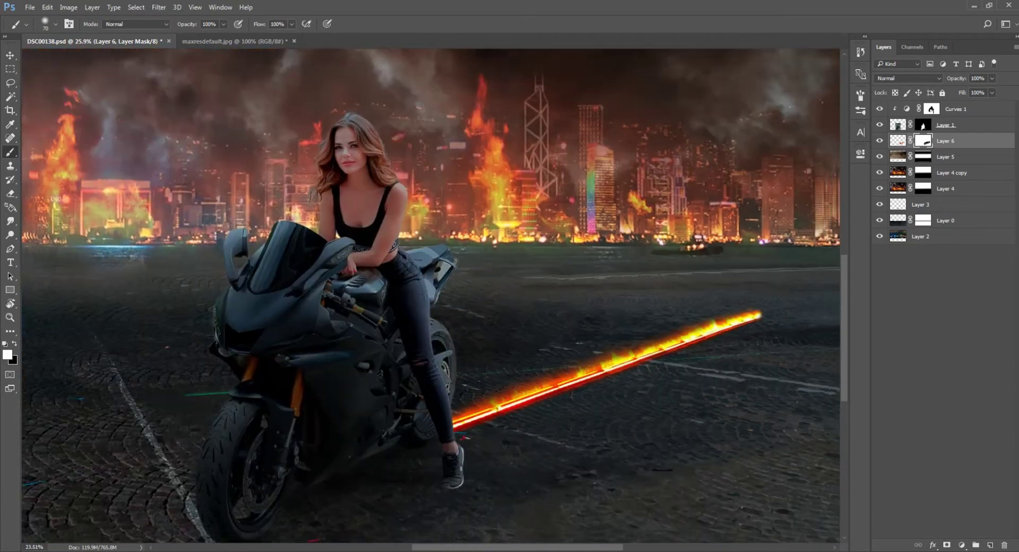
scroll(430, 295, down, 1)
scroll(430, 294, down, 1)
key(ctrl+2)
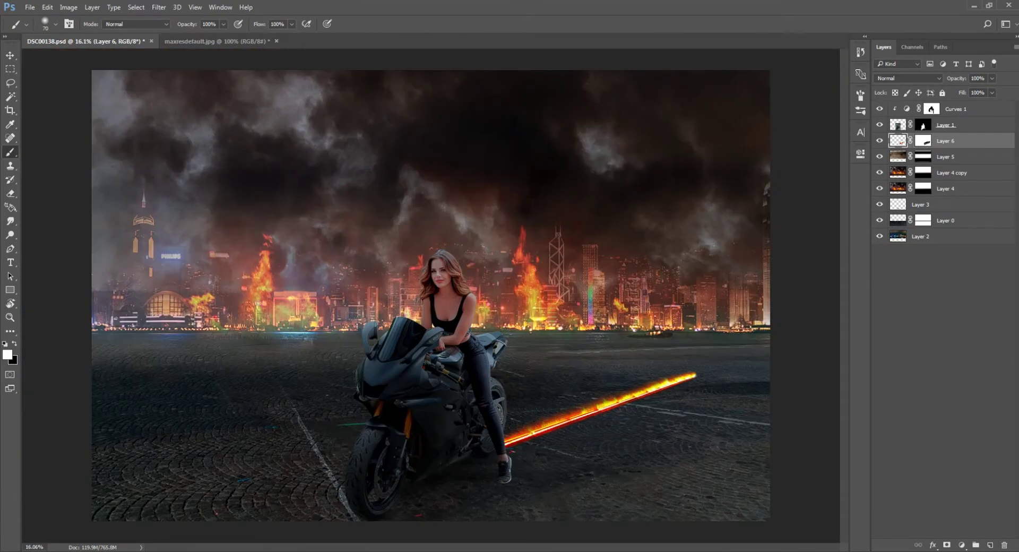
key(Down)
key(Down)
key(Down)
key(Down)
key(Down)
key(Down)
key(Down)
key(Down)
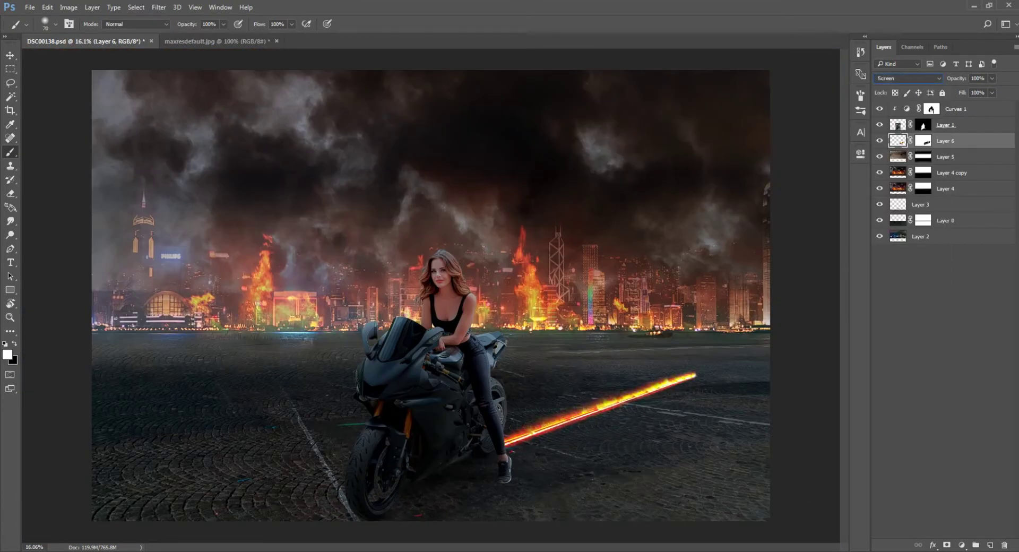
key(Down)
key(Down)
key(Down)
key(Down)
key(Down)
key(Down)
key(Down)
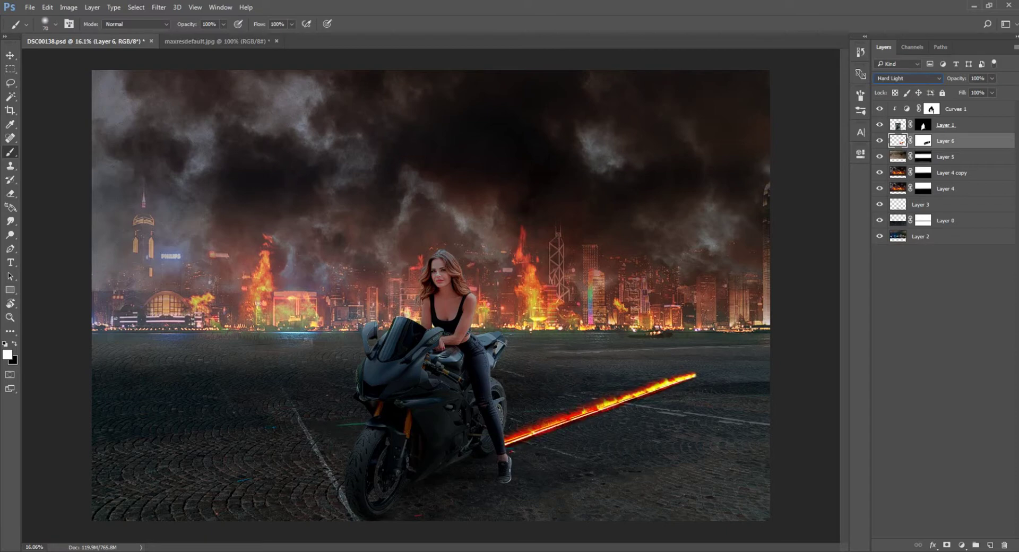
key(Down)
key(Down)
key(Down)
key(Up)
key(Up)
key(Up)
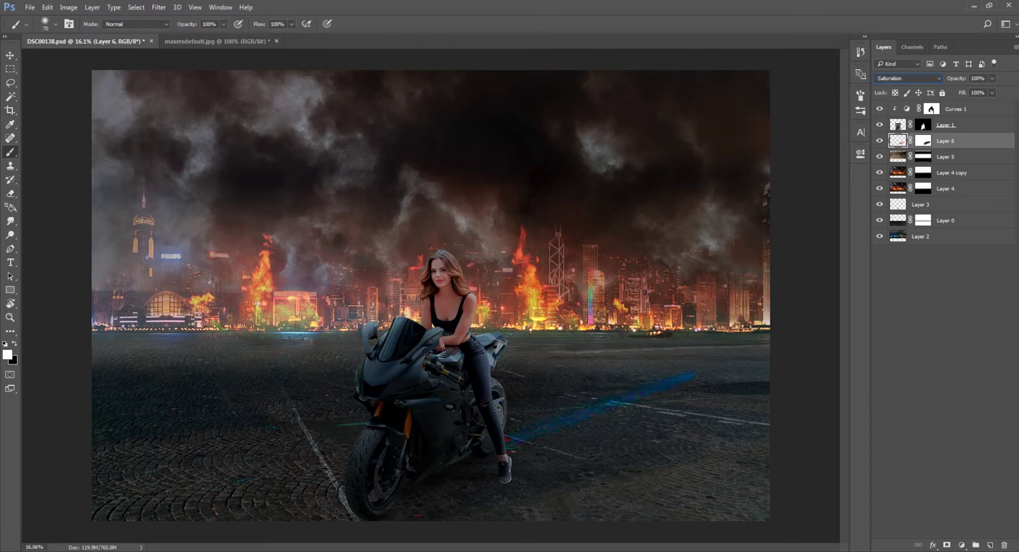
key(Up)
key(Up)
key(Up)
key(Up)
key(Up)
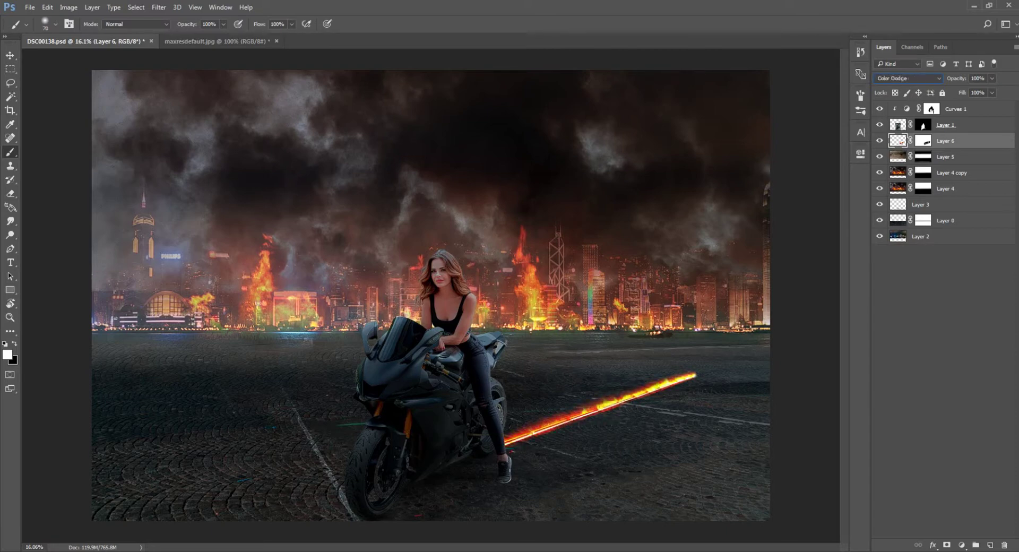
key(Up)
key(Up)
key(Escape)
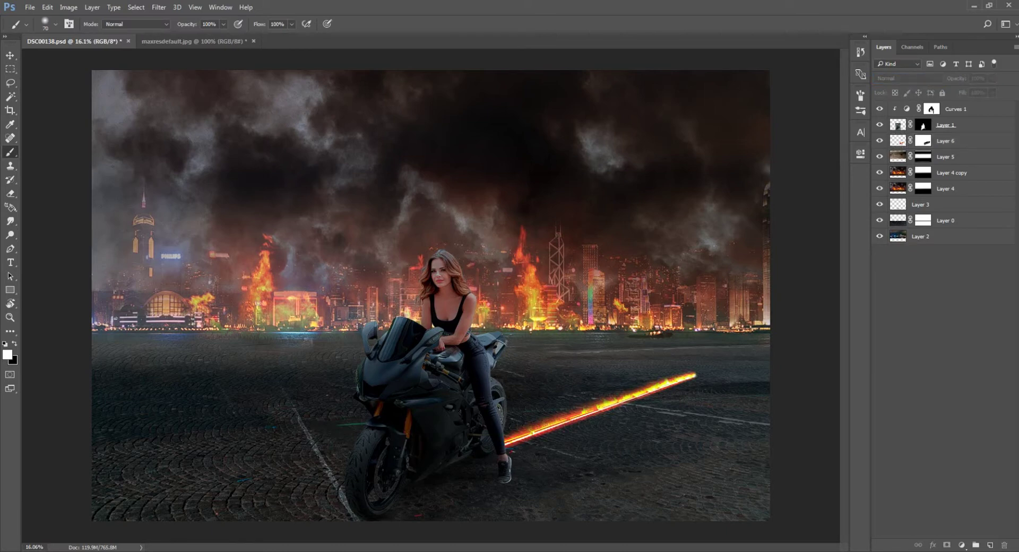
Step: Distort Layer 6's fire streak, shortening and tilting it along the road from the rear wheel
click(946, 140)
key(ctrl+t)
right_click(643, 393)
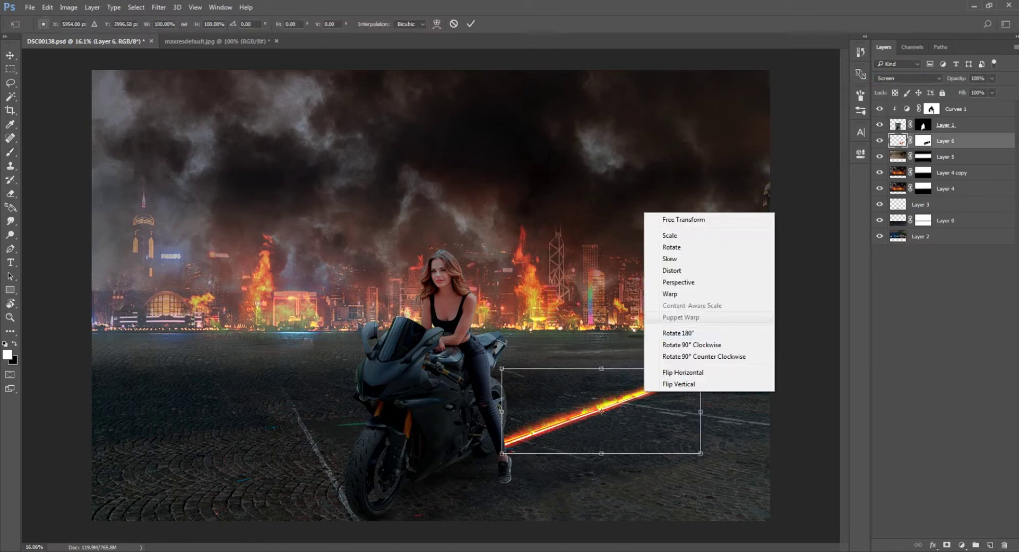
key(Escape)
drag(701, 368, 701, 381)
drag(701, 454, 690, 457)
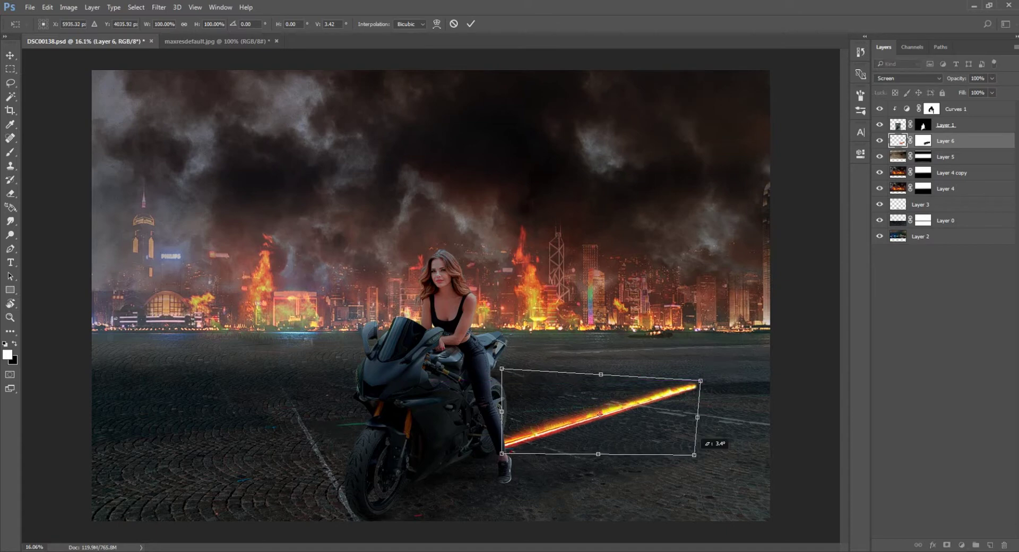
drag(501, 368, 502, 351)
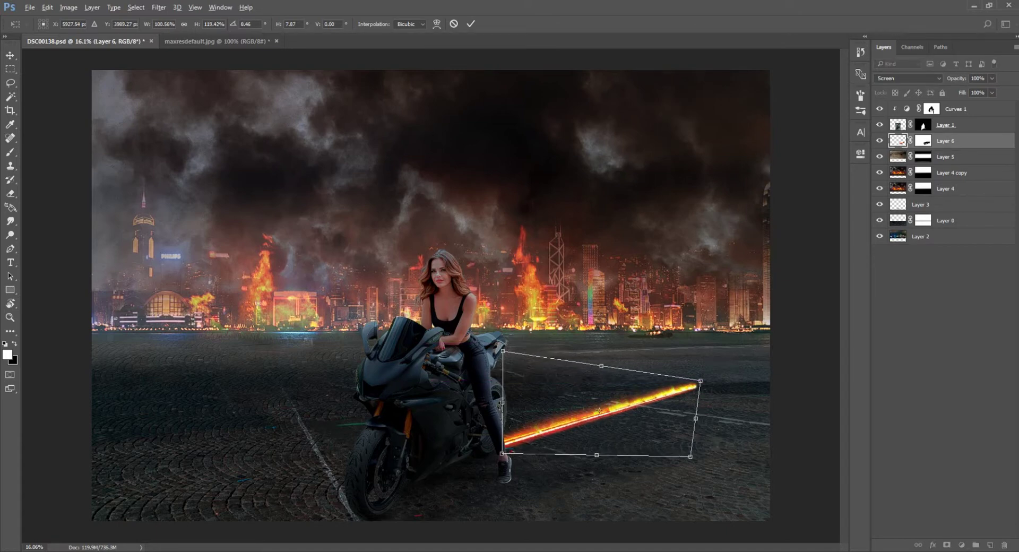
drag(701, 380, 616, 363)
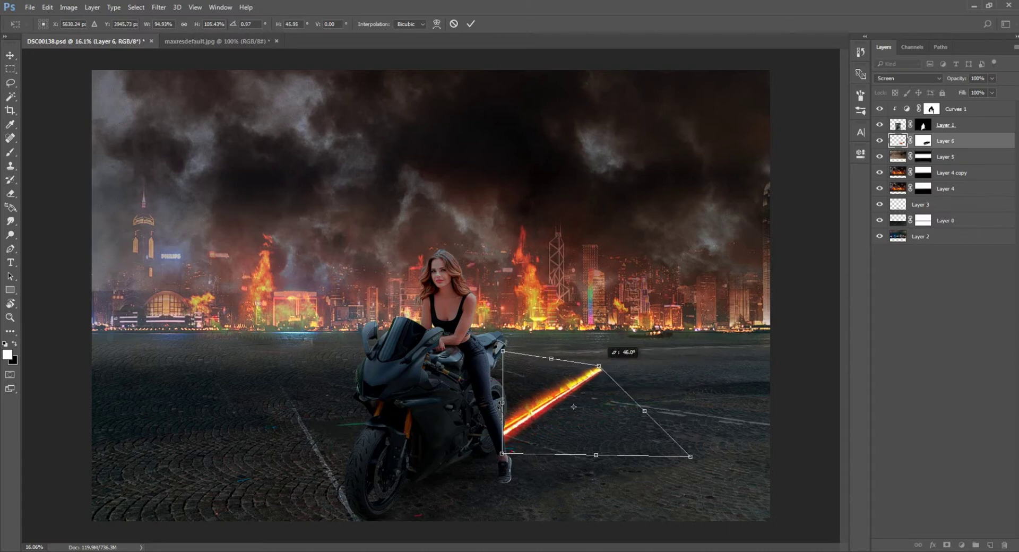
drag(690, 457, 656, 443)
mouse_move(615, 364)
mouse_down()
mouse_move(653, 392)
mouse_move(637, 367)
mouse_up()
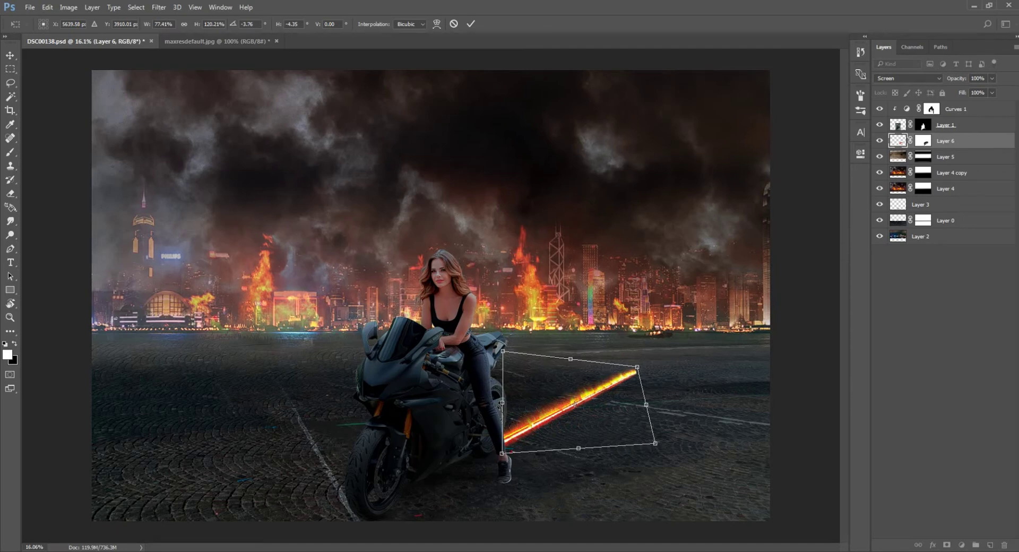
drag(655, 443, 675, 448)
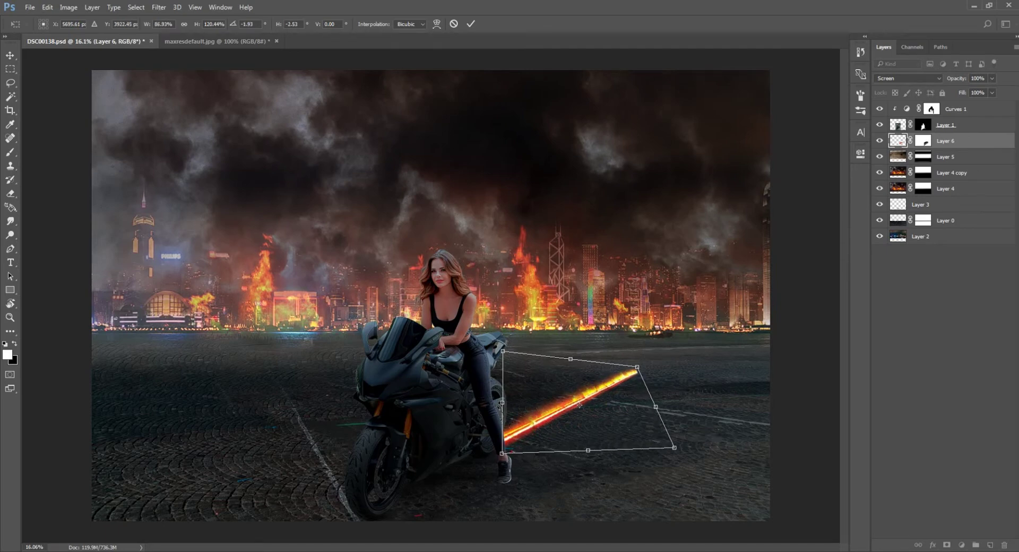
key(Return)
Step: With the Move tool, zoom in and select the fire streak layer on the canvas
key(b)
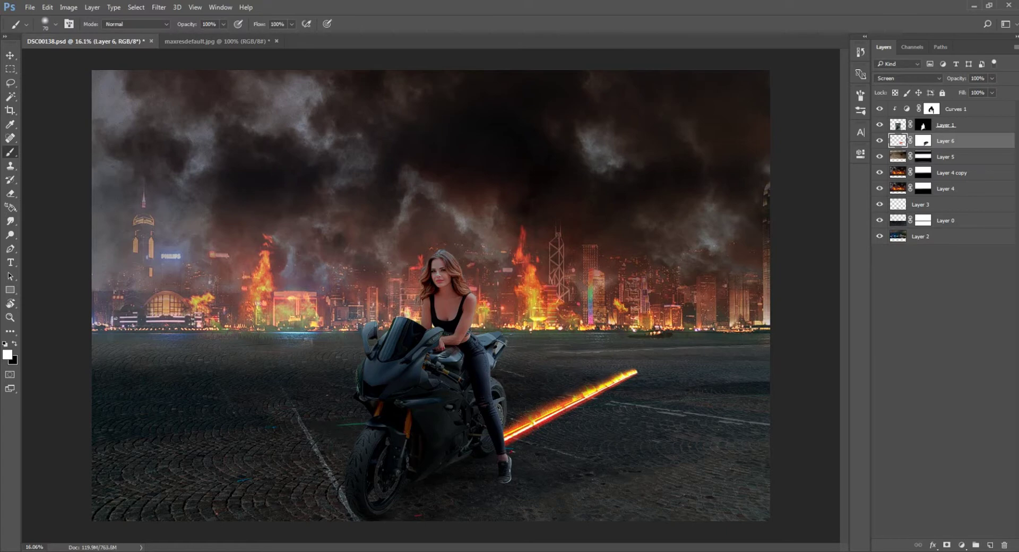
key(v)
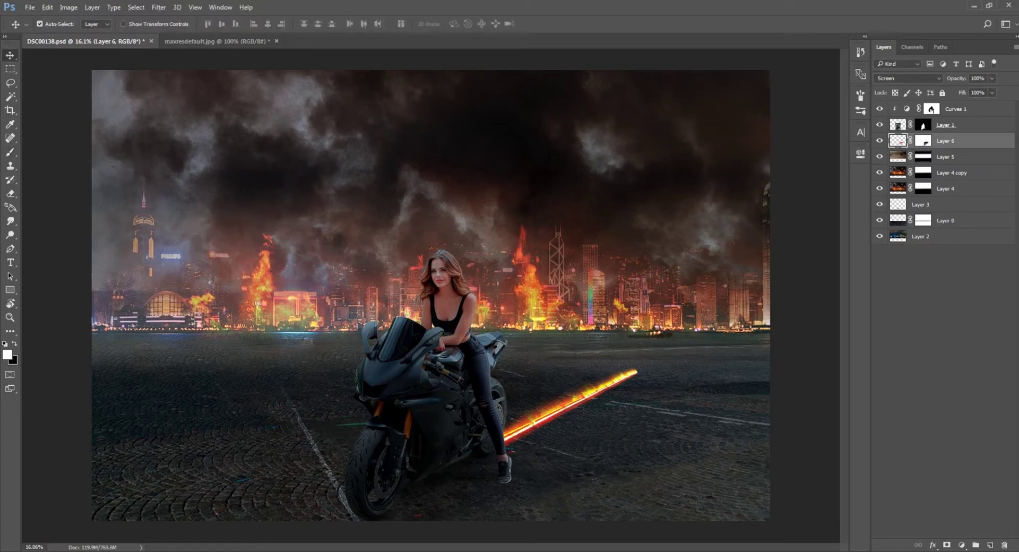
scroll(780, 467, up, 2)
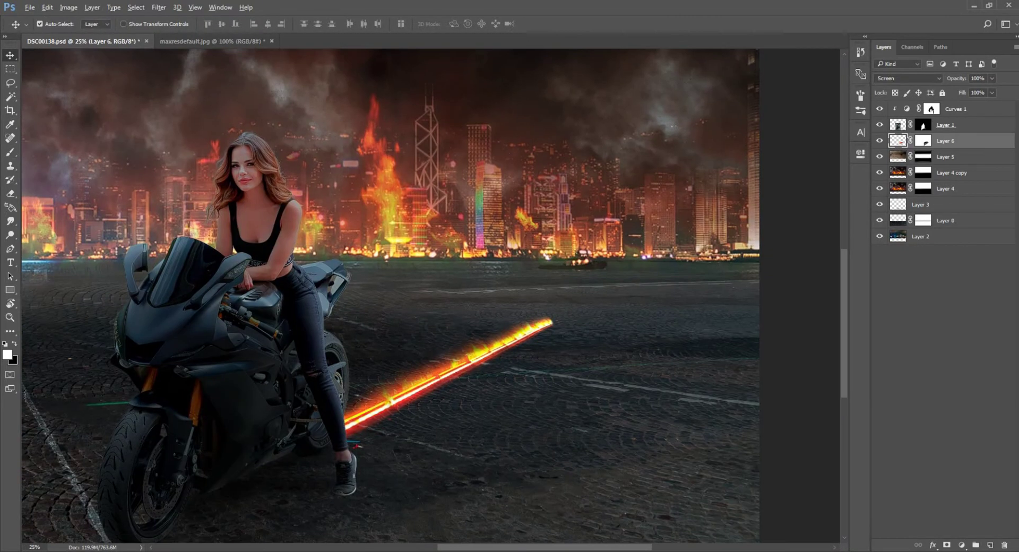
key(ctrl+plus)
ctrl+click(418, 409)
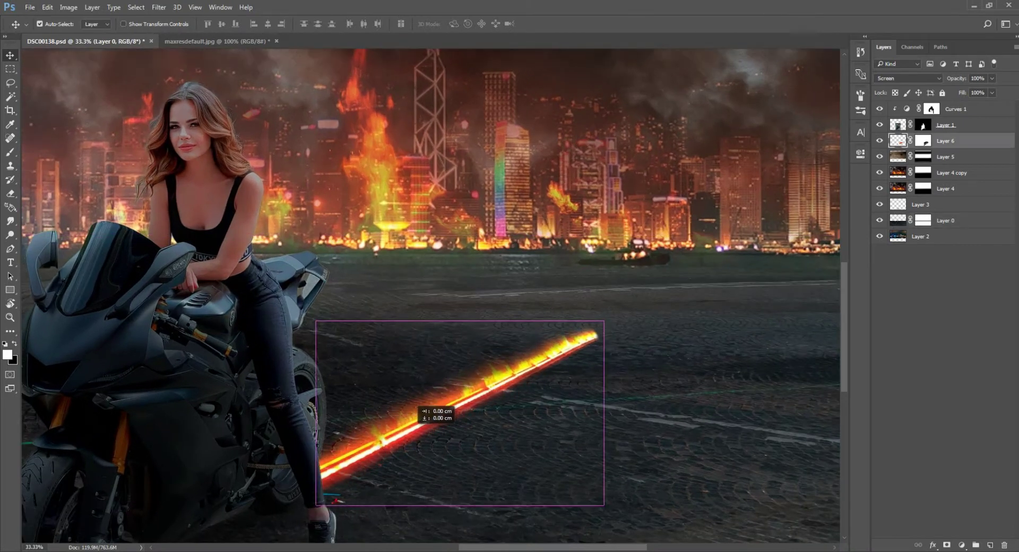
Step: Bring the magic fire flames into the composite as the top layer and scale them down
click(944, 220)
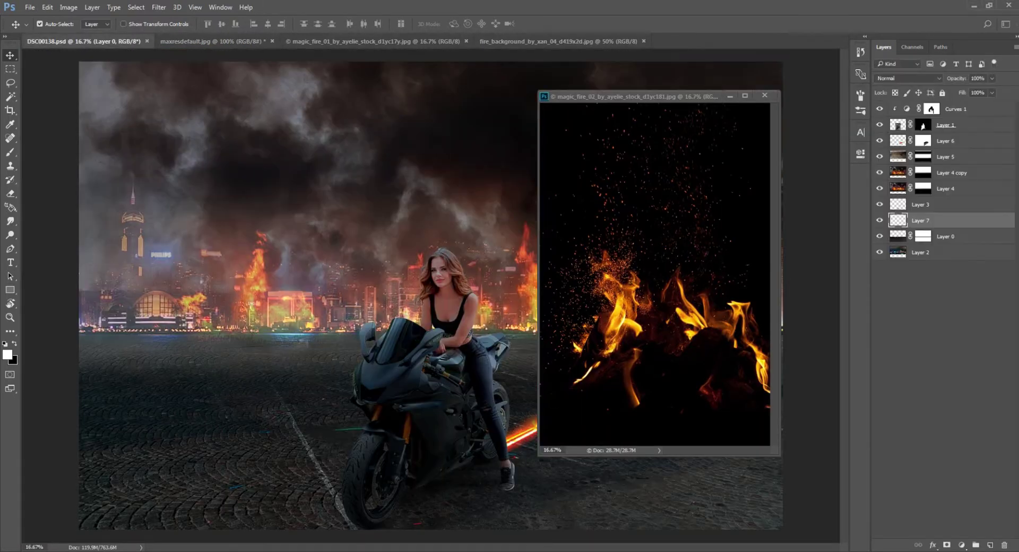
key(ctrl+shift+bracketright)
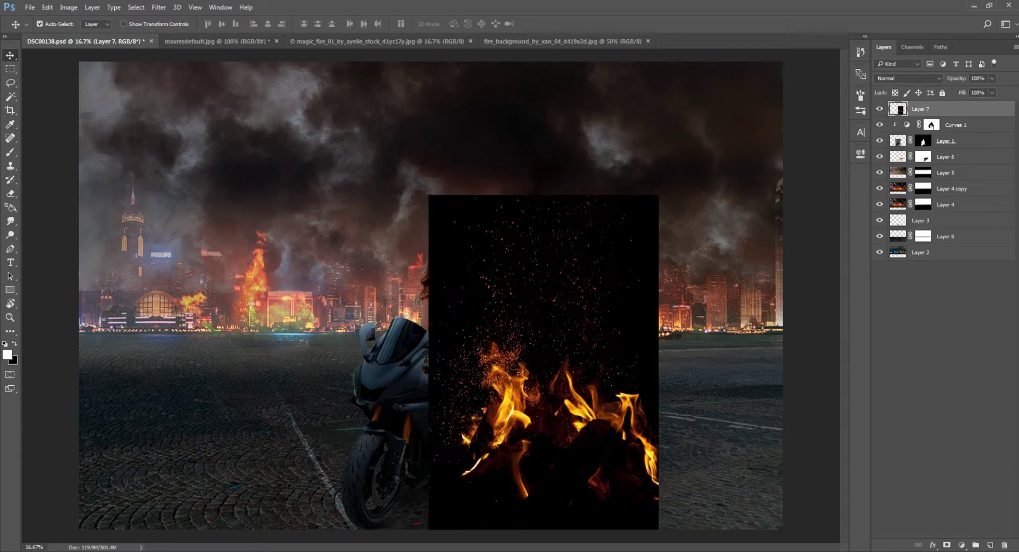
drag(604, 381, 663, 339)
key(ctrl+t)
mouse_move(717, 152)
mouse_down()
mouse_move(639, 273)
mouse_move(600, 311)
mouse_up()
scroll(617, 391, up, 5)
key(Return)
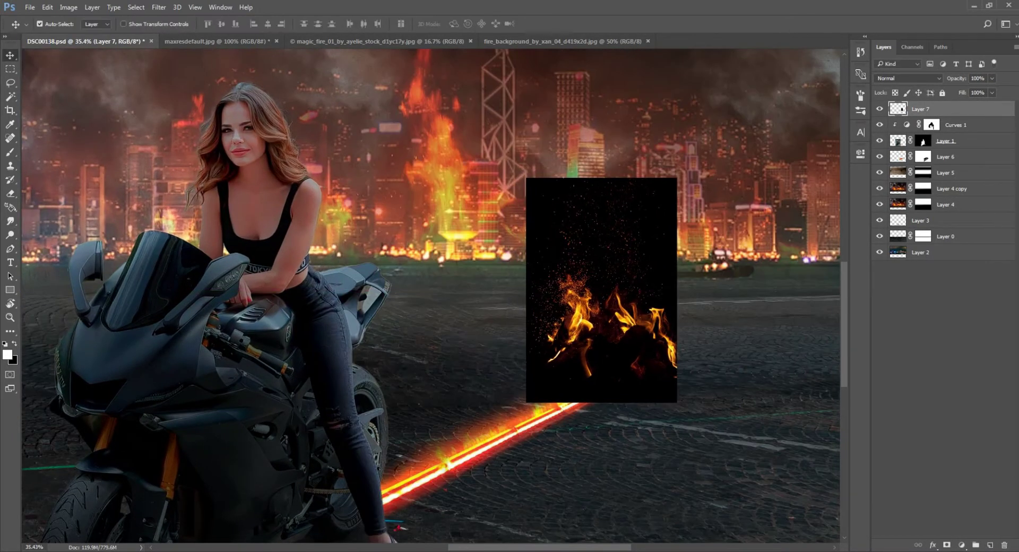
Step: Blend the flames layer in Color Dodge and move it down and left along the streak
click(908, 78)
click(883, 150)
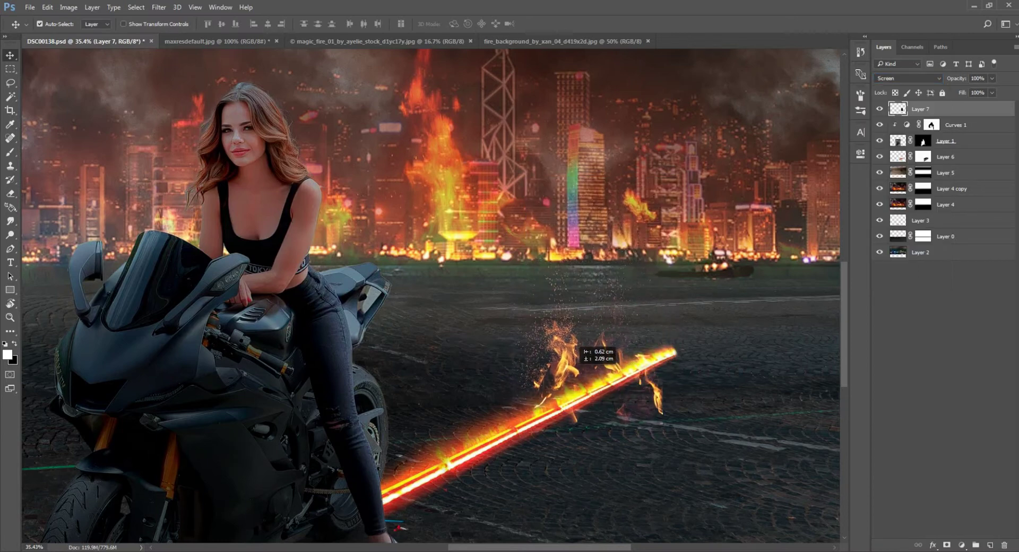
drag(595, 324, 629, 325)
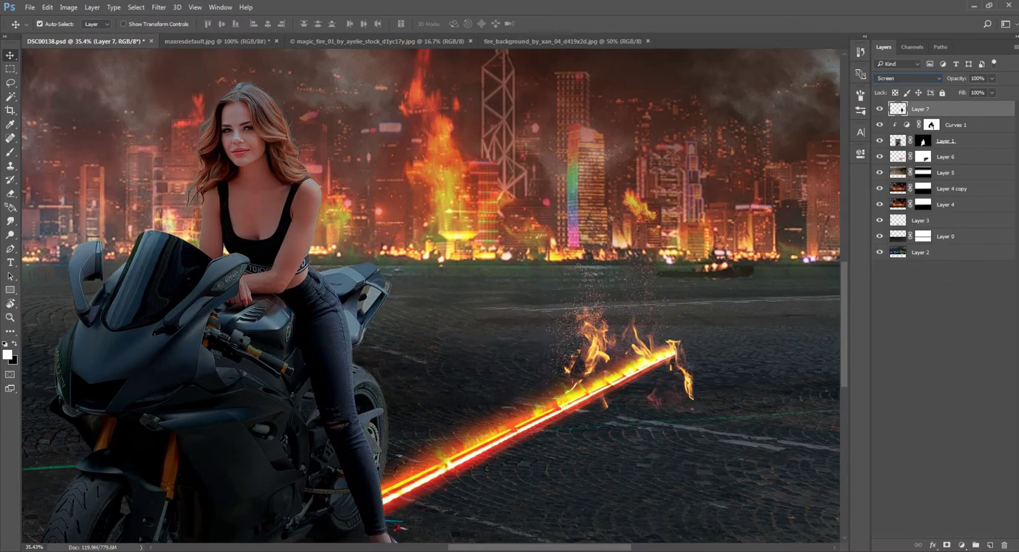
key(Up)
key(Down)
key(Up)
key(Down)
key(Down)
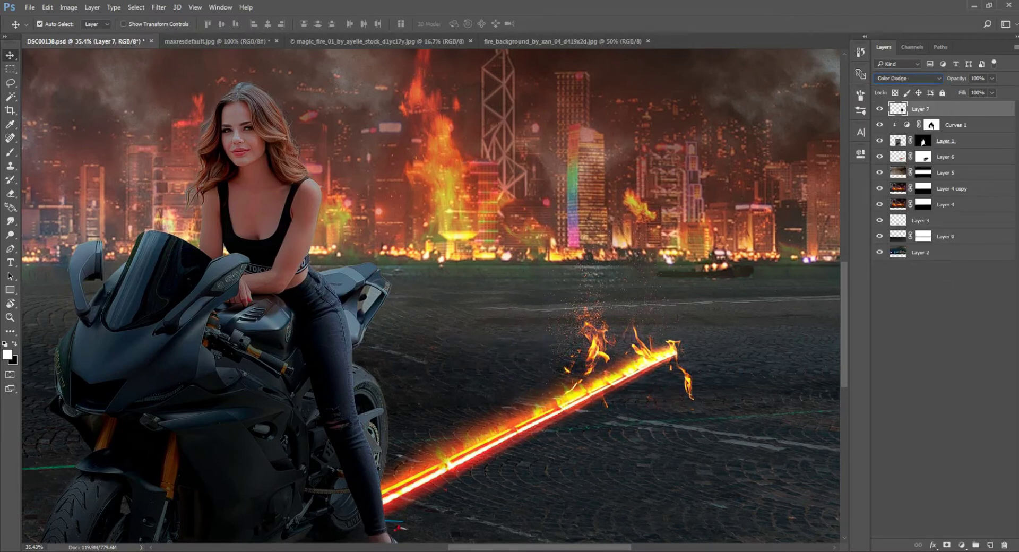
drag(629, 325, 510, 367)
Step: Shrink the flames to about half size and place them at the streak's start by the boot
key(ctrl+t)
drag(569, 261, 532, 323)
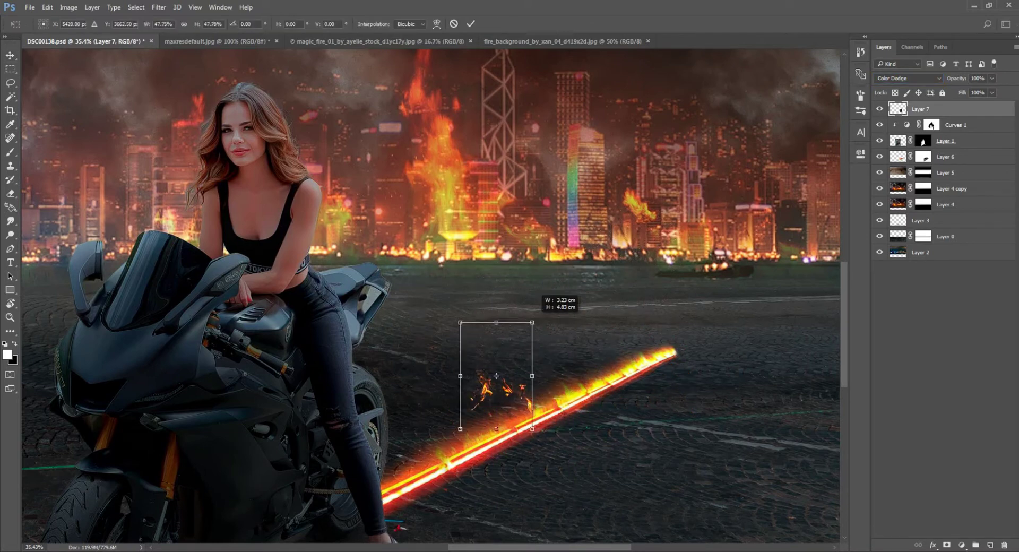
drag(486, 370, 404, 464)
drag(440, 410, 434, 417)
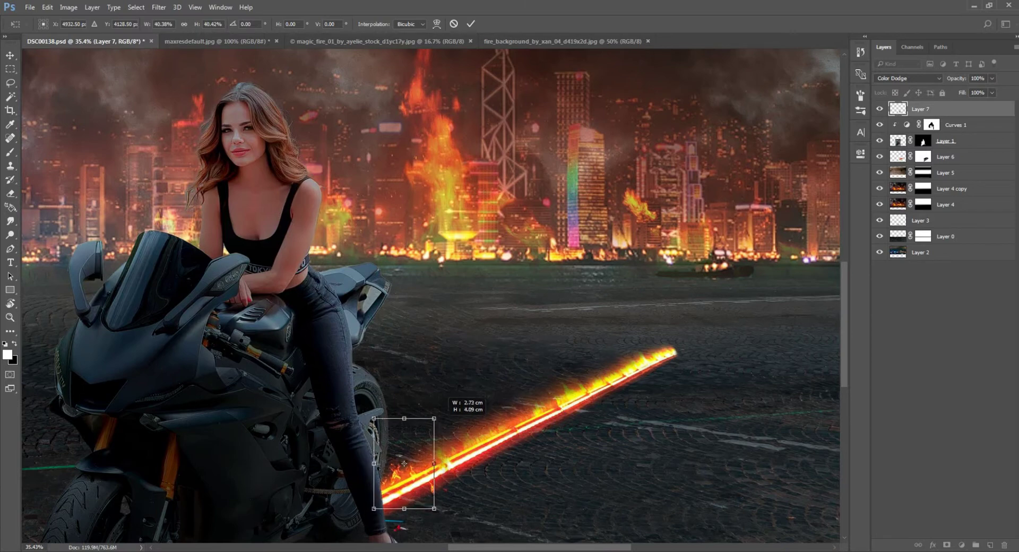
drag(424, 457, 427, 451)
key(Return)
Step: Return the Layer 7 flames to Screen and nudge them near the trail's lower end
scroll(407, 457, down, 3)
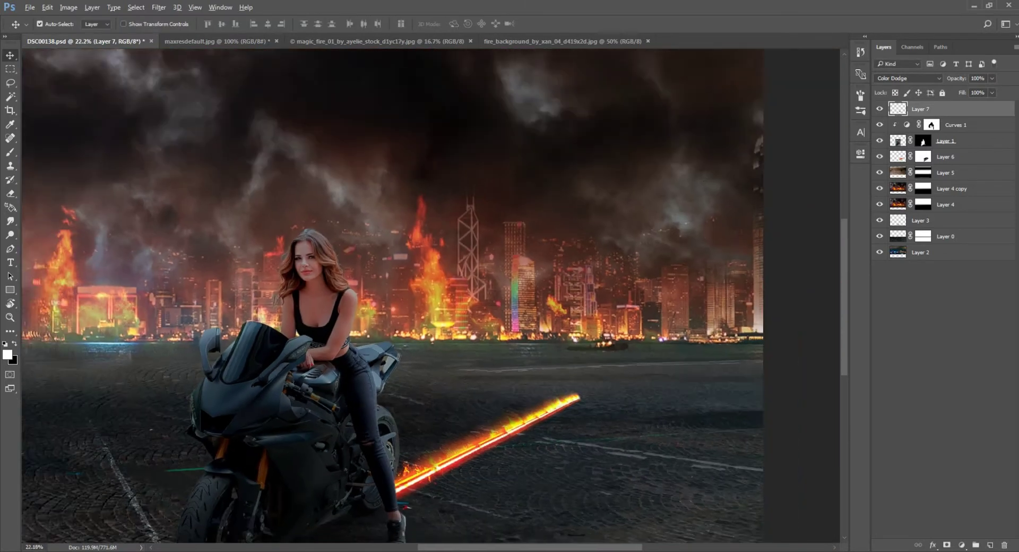
scroll(408, 457, up, 4)
click(908, 78)
click(902, 142)
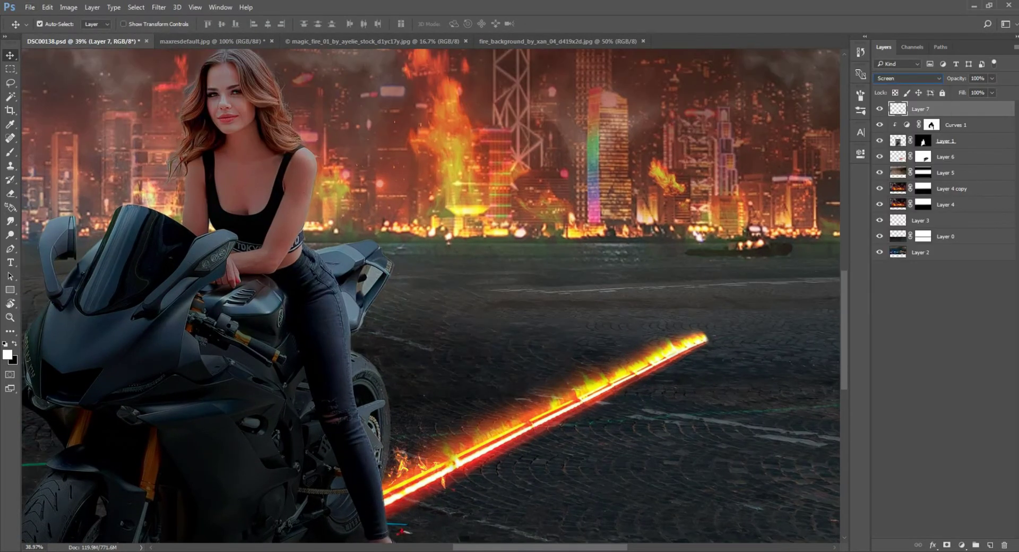
click(945, 371)
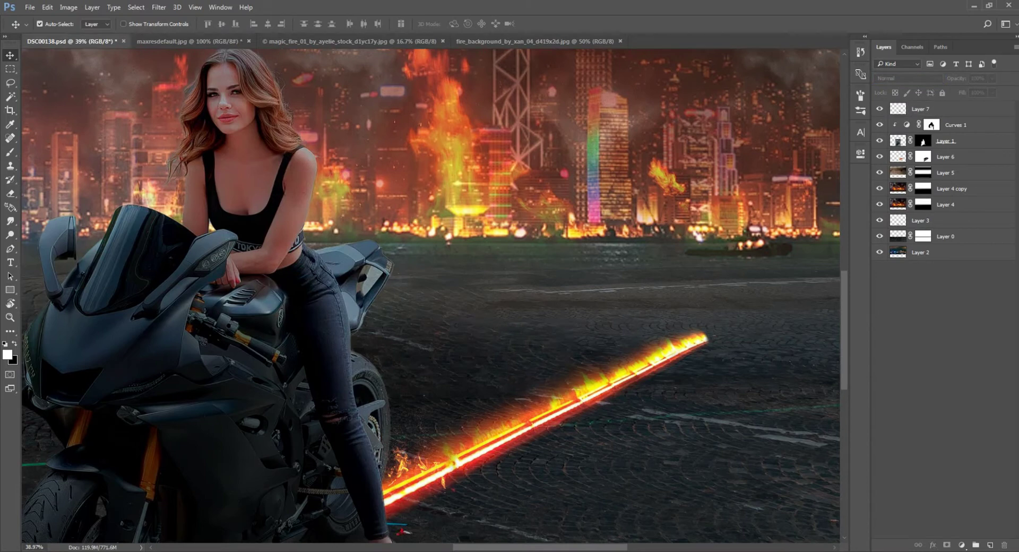
drag(419, 451, 412, 462)
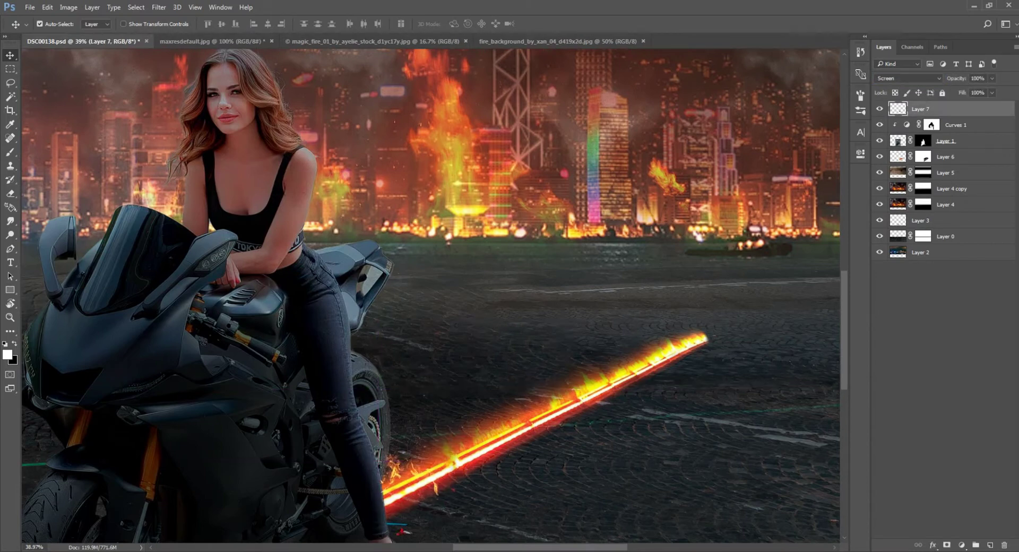
Step: On Layer 6's mask, brush black over the reddish glow along the lower streak
click(923, 157)
key(ctrl+plus)
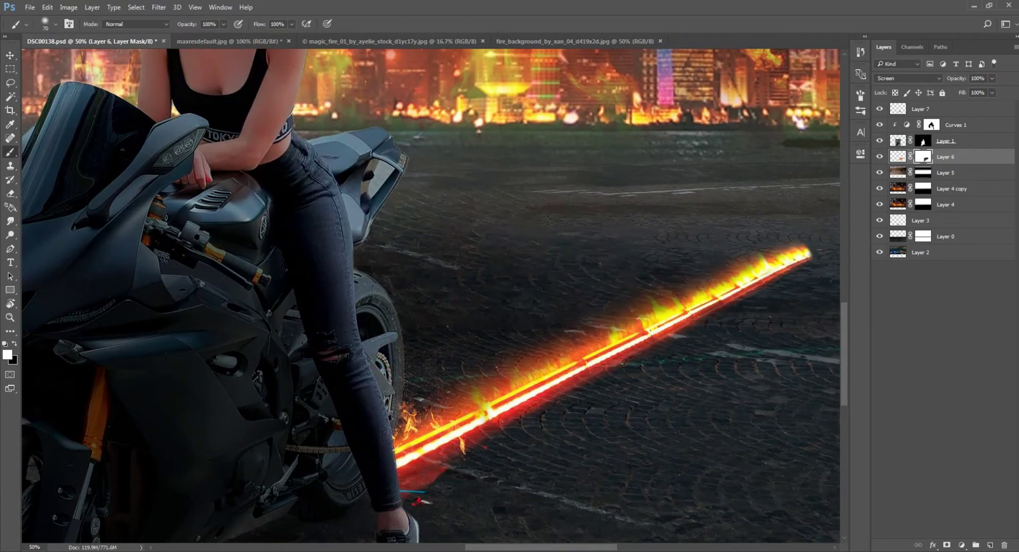
drag(409, 462, 413, 459)
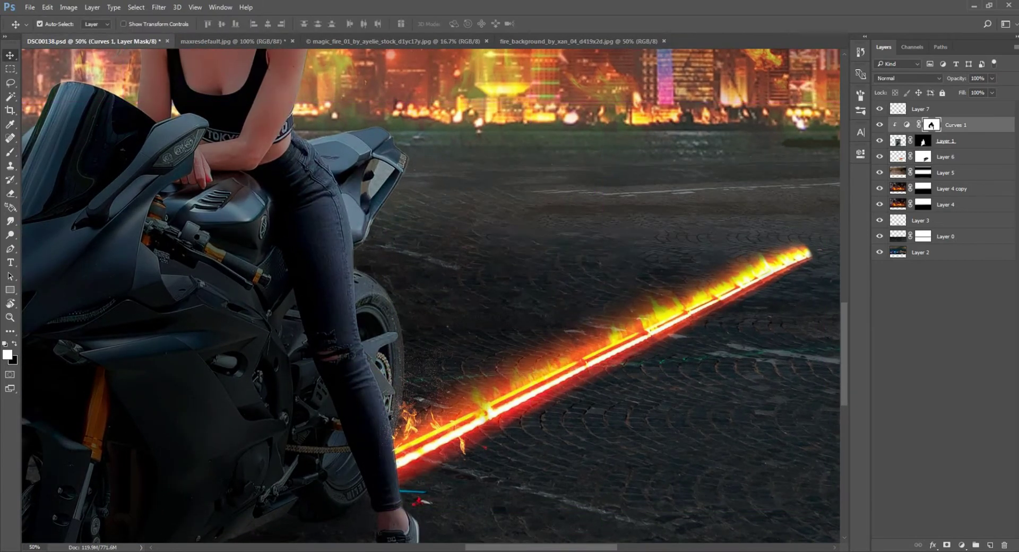
click(923, 156)
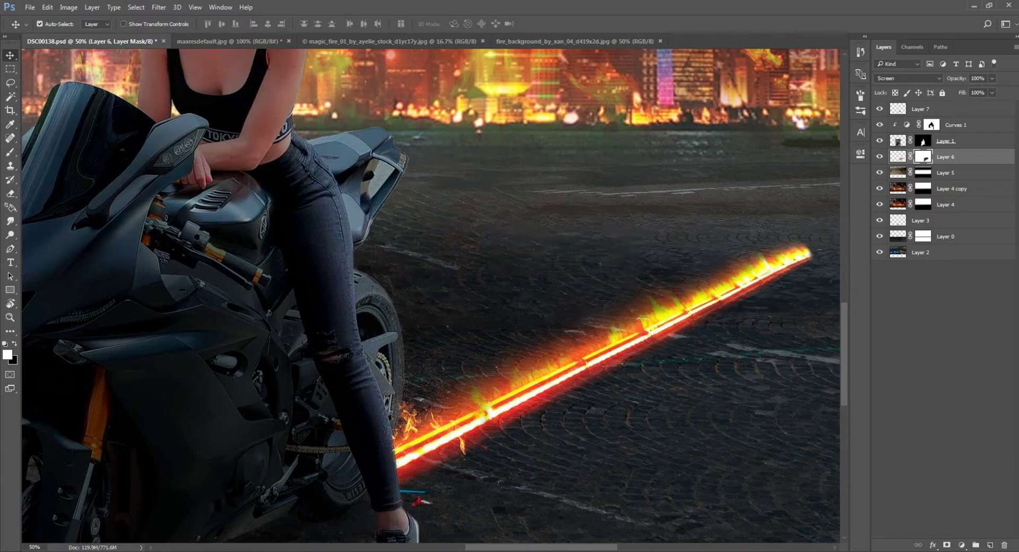
key(b)
drag(409, 481, 423, 488)
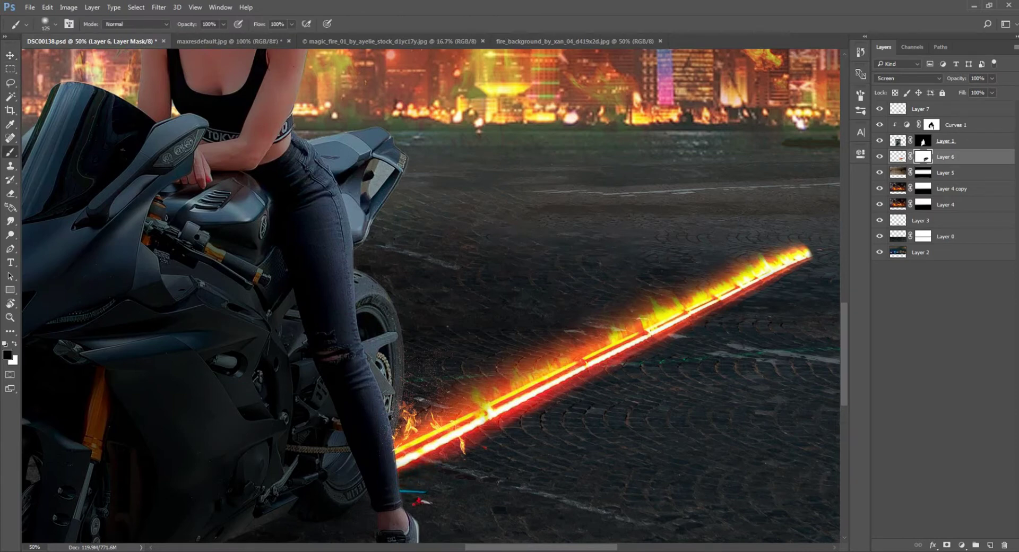
drag(422, 461, 582, 377)
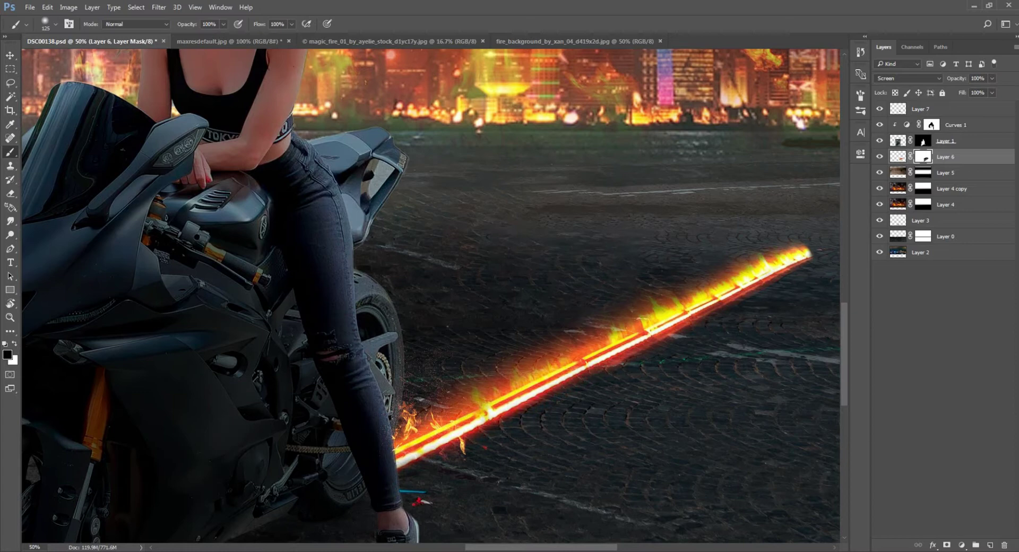
drag(463, 442, 524, 401)
drag(603, 370, 654, 342)
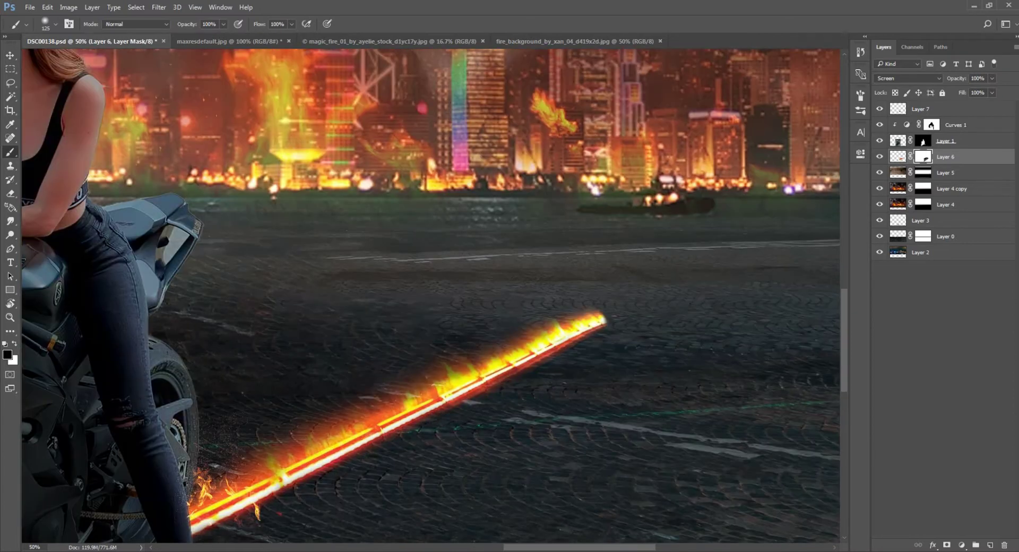
Step: With a smaller brush, mask the remaining red glow along and below the streak
scroll(430, 298, up, 5)
key(bracketleft)
key(bracketleft)
drag(414, 373, 589, 290)
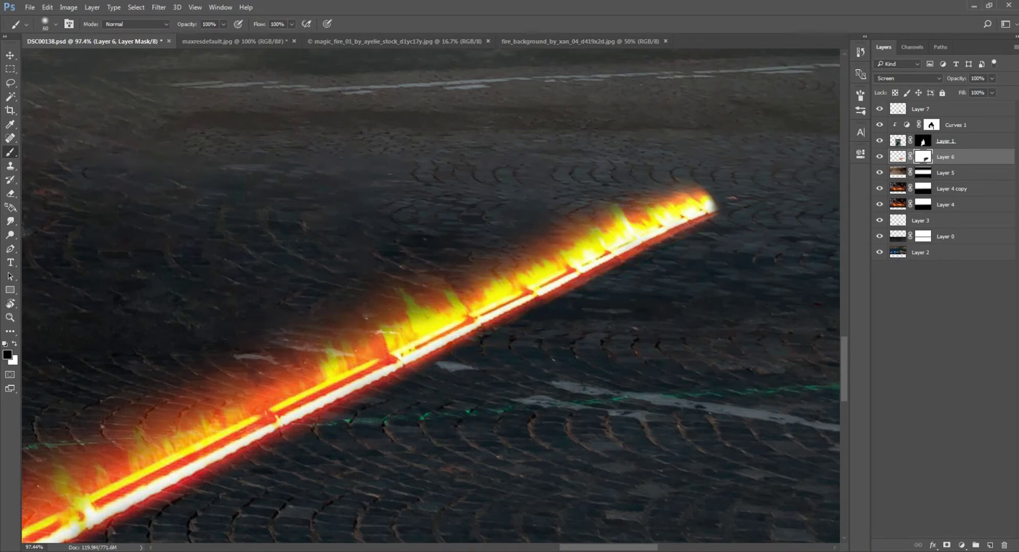
drag(473, 337, 711, 215)
scroll(669, 309, down, 3)
scroll(669, 309, down, 2)
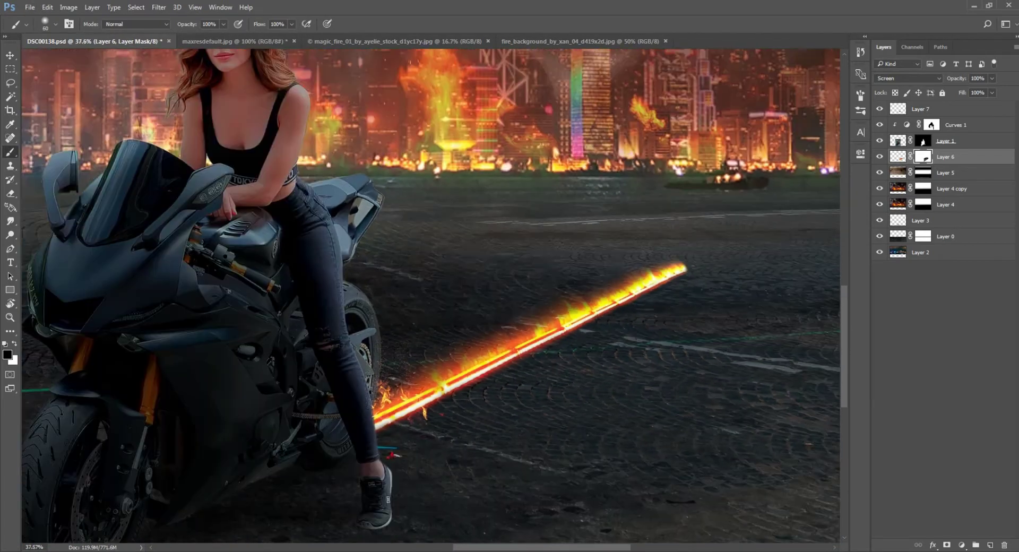
Step: Copy the magic_fire image into the composite as Layer 8 and scale it down
key(v)
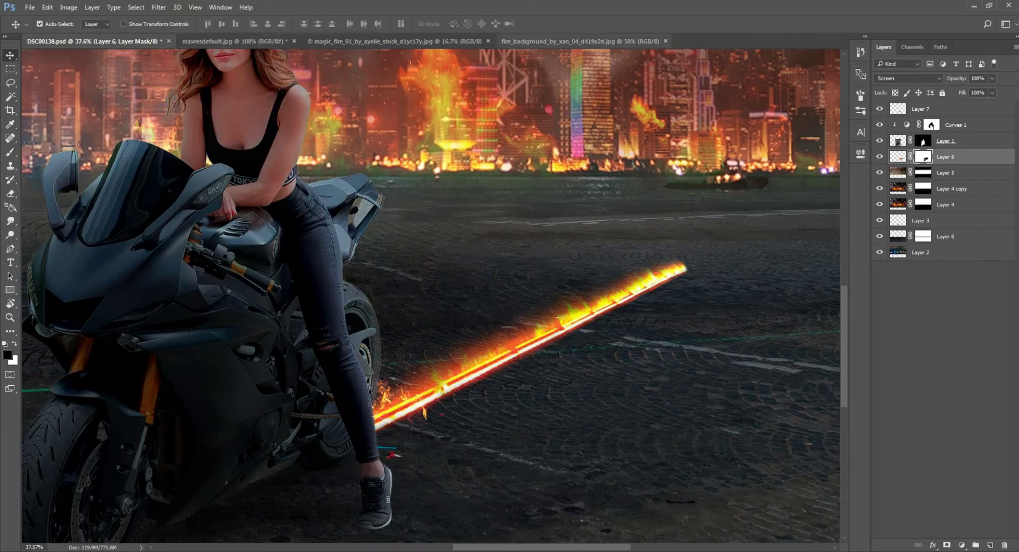
click(579, 41)
drag(371, 41, 565, 129)
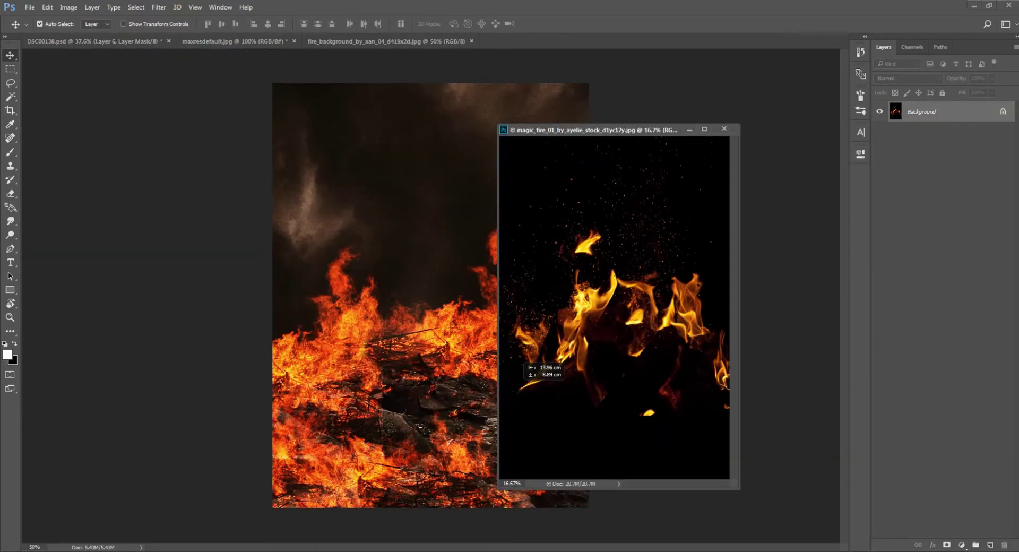
key(ctrl+Tab)
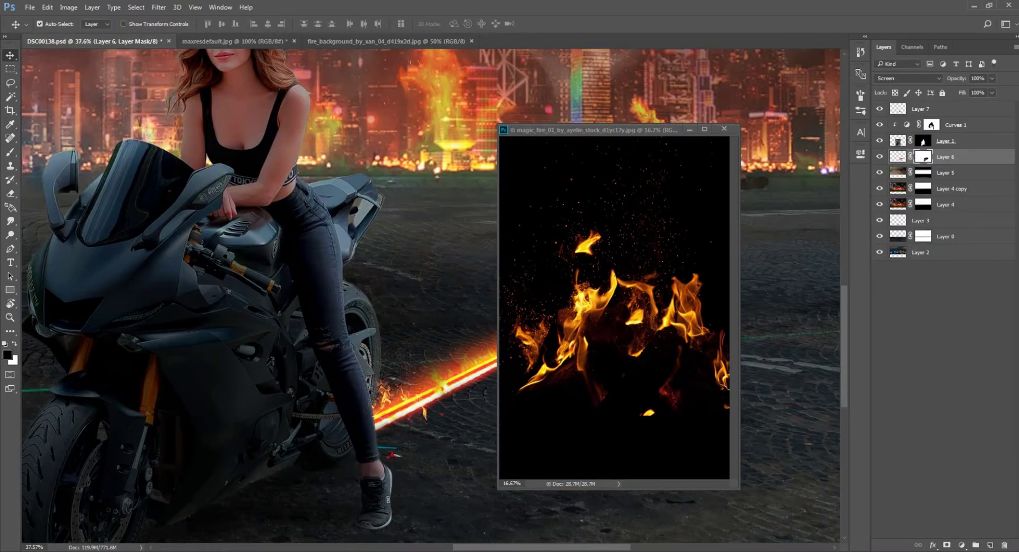
drag(610, 319, 477, 276)
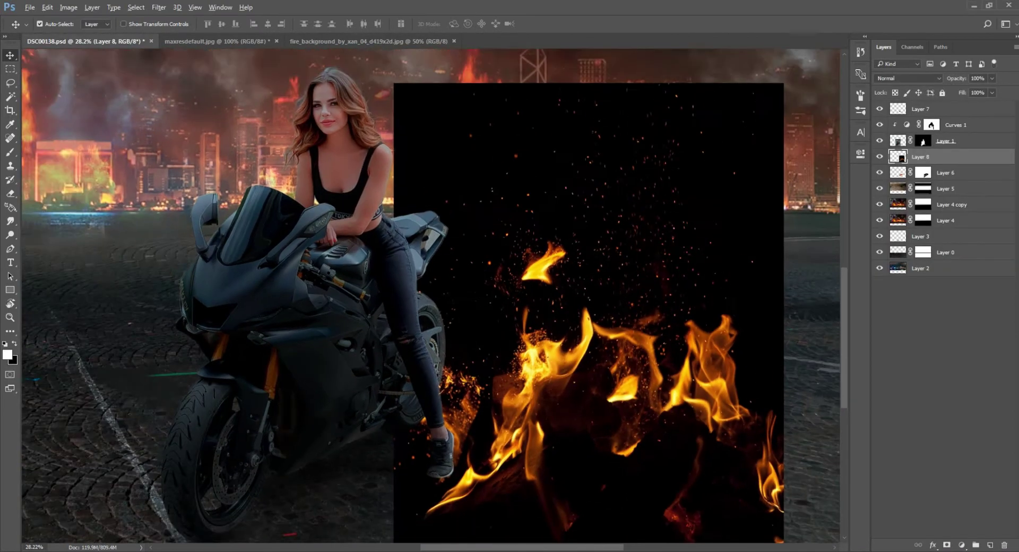
key(ctrl+0)
key(ctrl+t)
drag(828, 84, 702, 203)
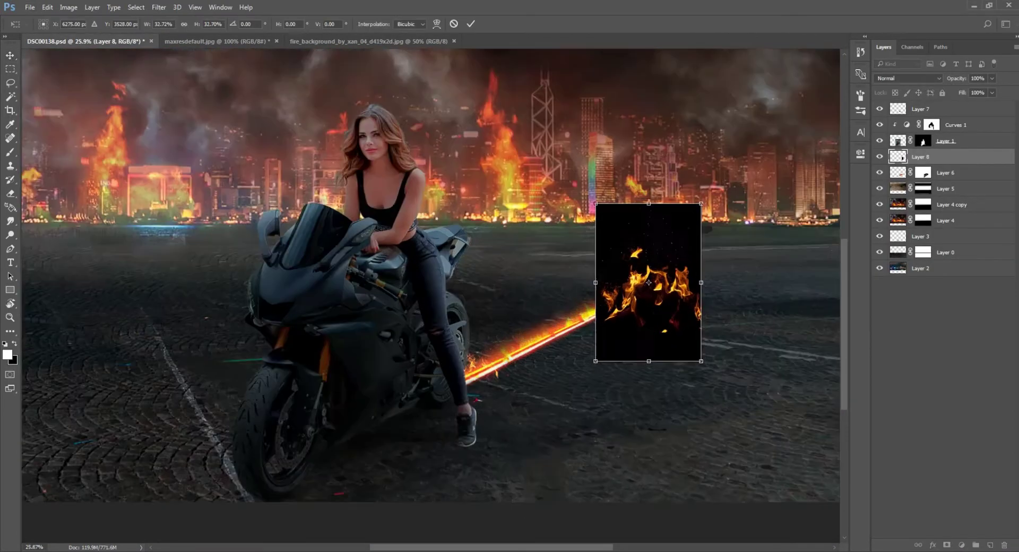
key(Return)
scroll(743, 371, up, 1)
Step: Blend Layer 8 in Screen, shrink it further and place it at the trail's far end
click(908, 78)
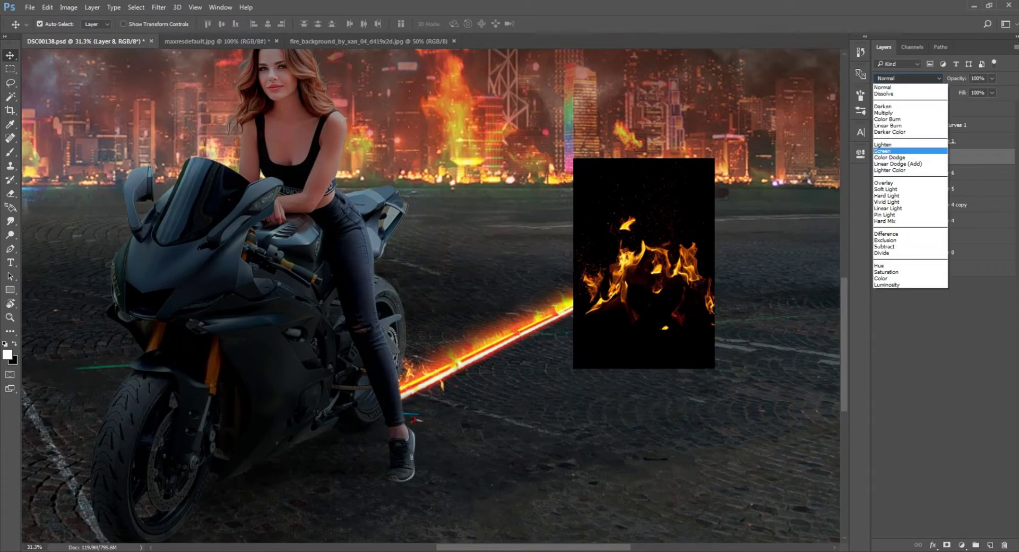
click(902, 150)
drag(645, 276, 617, 282)
key(ctrl+t)
drag(682, 181, 644, 228)
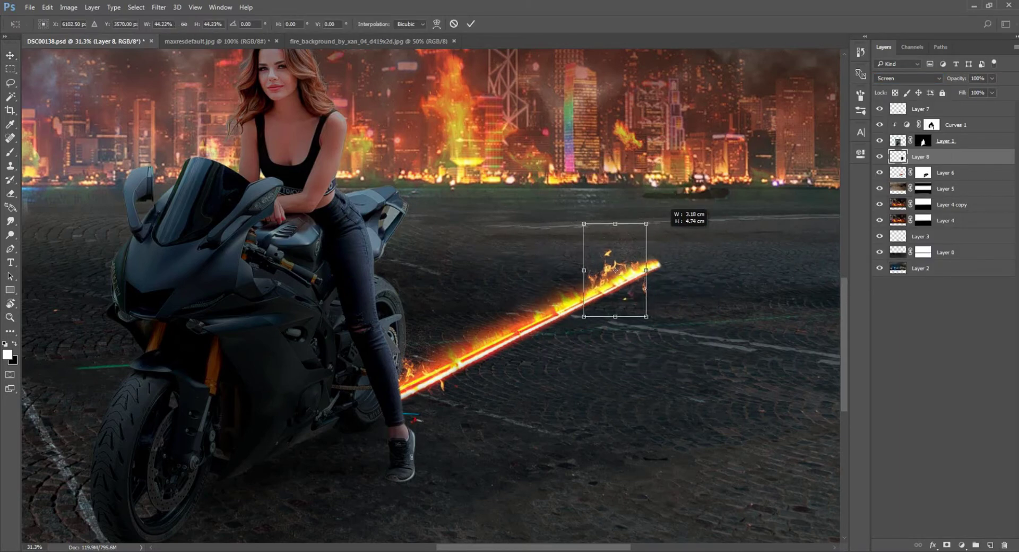
drag(616, 268, 635, 250)
Step: Skew the Layer 8 flame tuft so it slants with the trail's angle
right_click(636, 264)
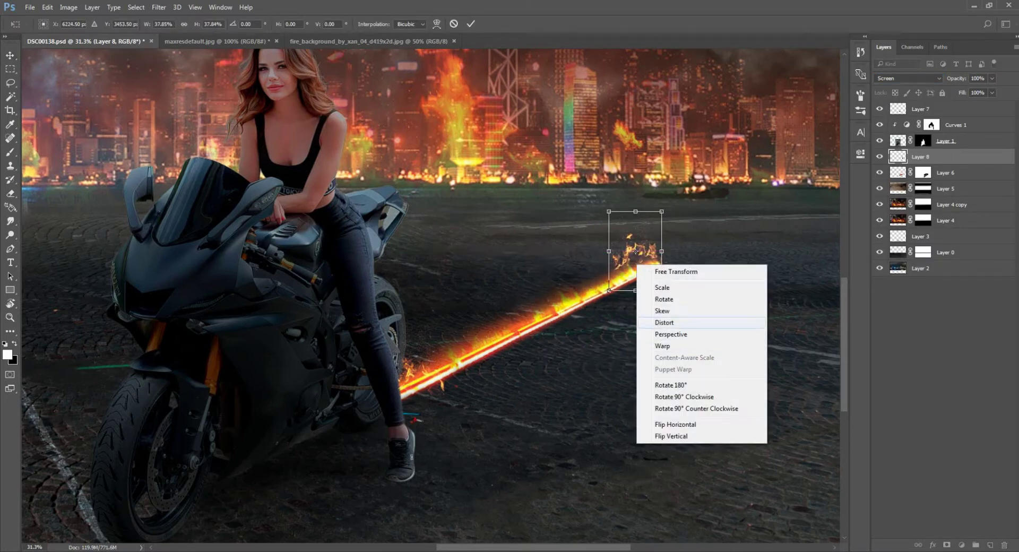
click(654, 310)
drag(609, 291, 600, 304)
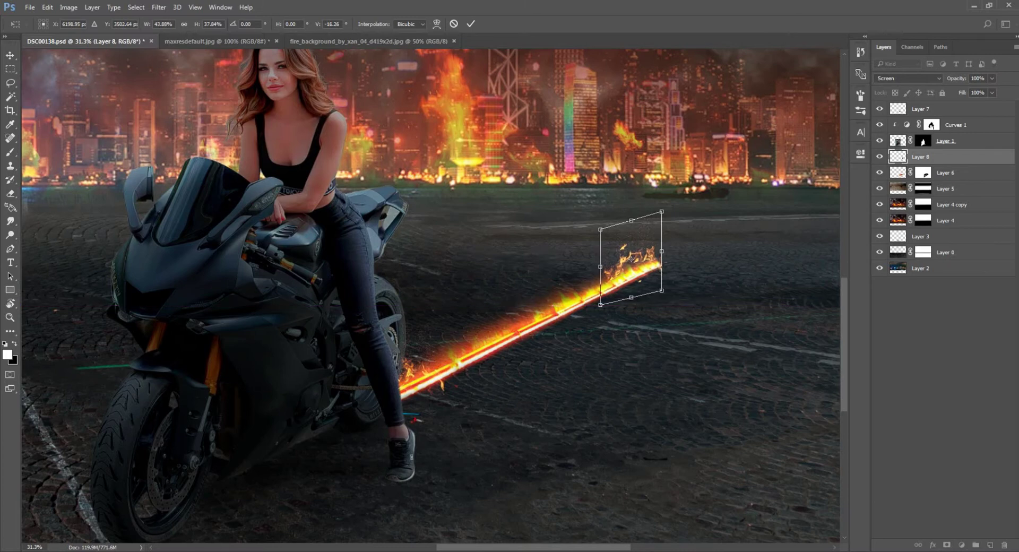
drag(662, 211, 666, 223)
drag(600, 229, 583, 220)
drag(655, 280, 658, 280)
key(Return)
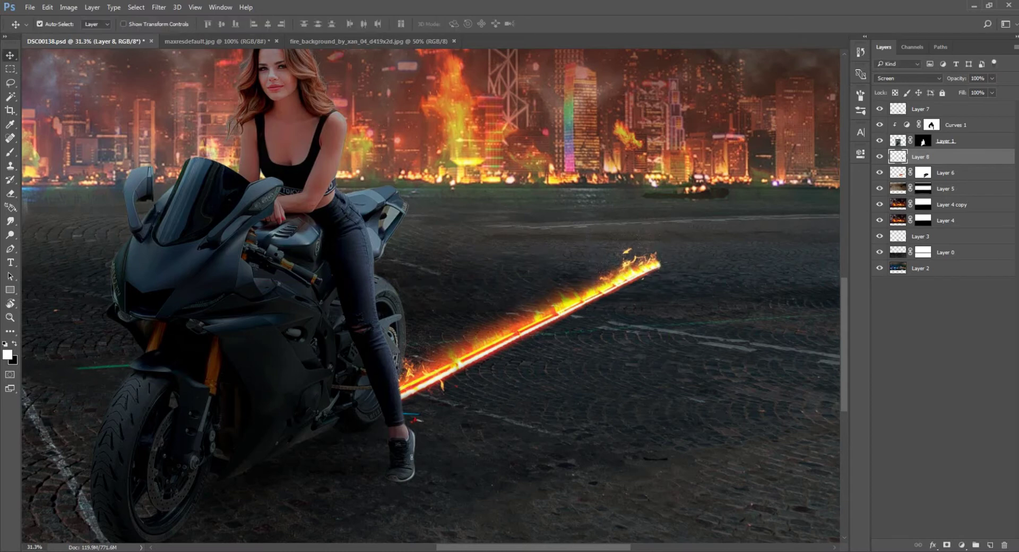
scroll(637, 408, up, 2)
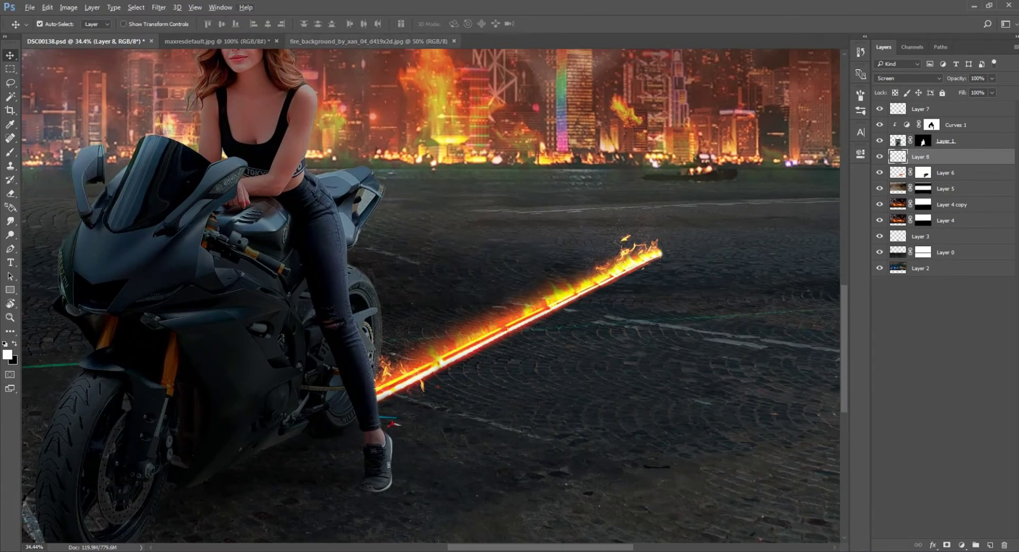
key(ctrl+shift+Tab)
key(ctrl+shift+Tab)
Step: Close the leftover source images without saving and move the big fire layer over the trail
key(ctrl+w)
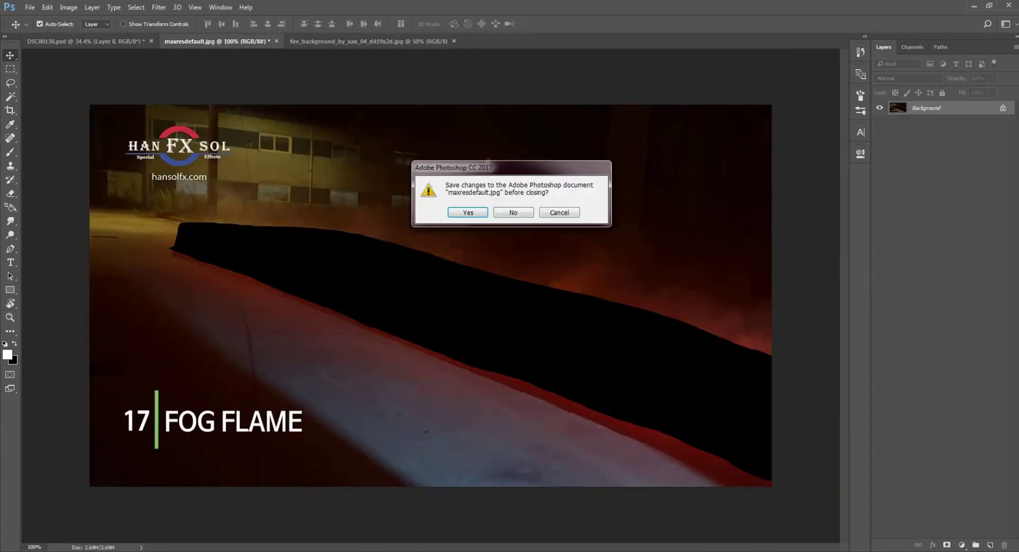
key(n)
key(ctrl+w)
scroll(720, 365, up, 2)
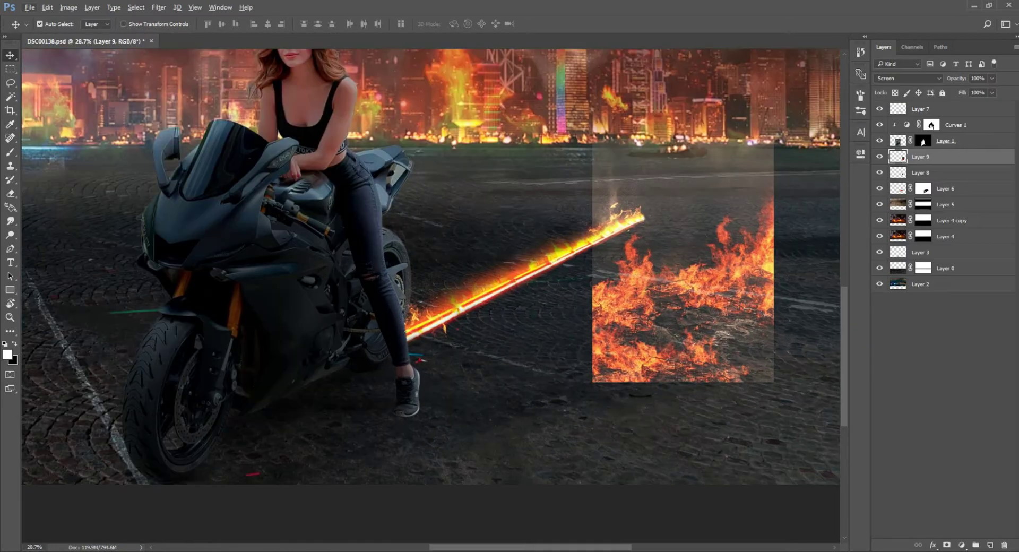
mouse_move(711, 209)
mouse_down()
mouse_move(573, 205)
mouse_move(585, 205)
mouse_up()
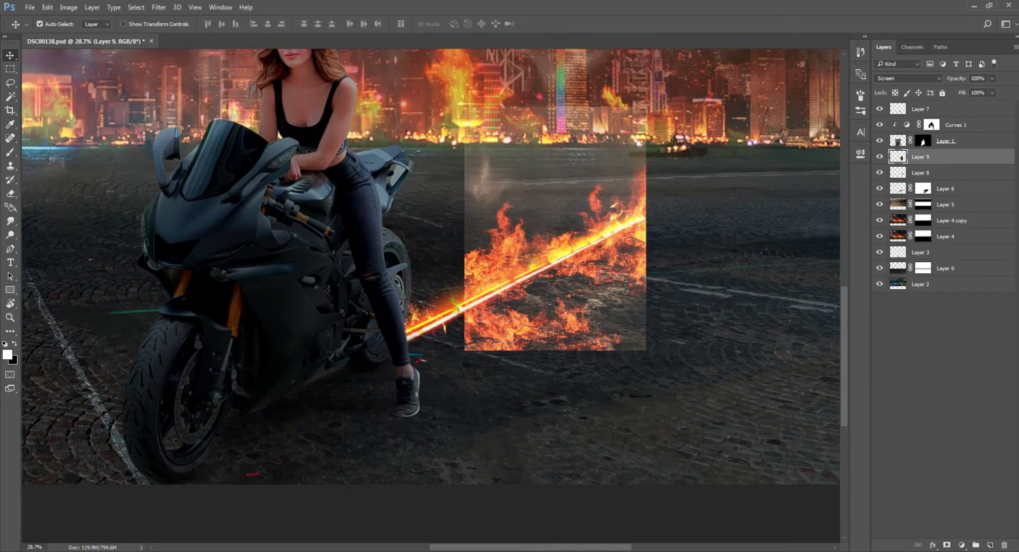
Step: Enlarge and skew Layer 9's flames so they lie along the streak from the rider's leg
key(ctrl+t)
drag(464, 350, 422, 407)
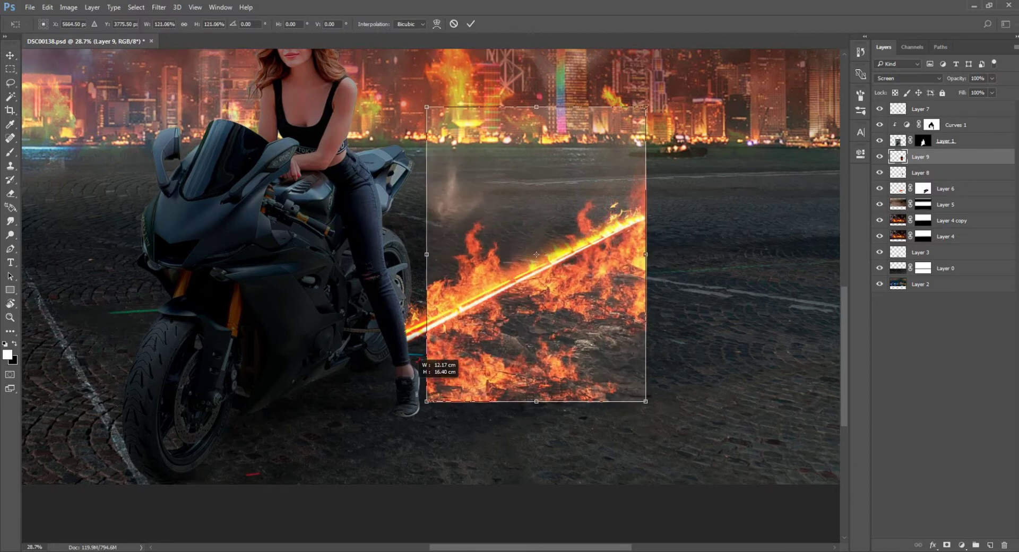
drag(629, 272, 621, 243)
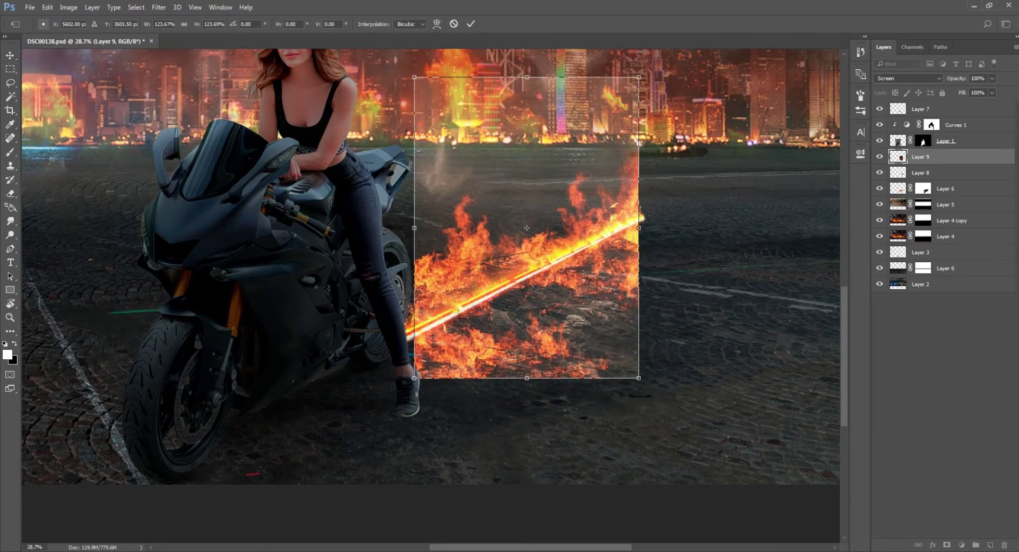
right_click(621, 296)
click(635, 355)
drag(639, 378, 640, 319)
drag(415, 378, 416, 393)
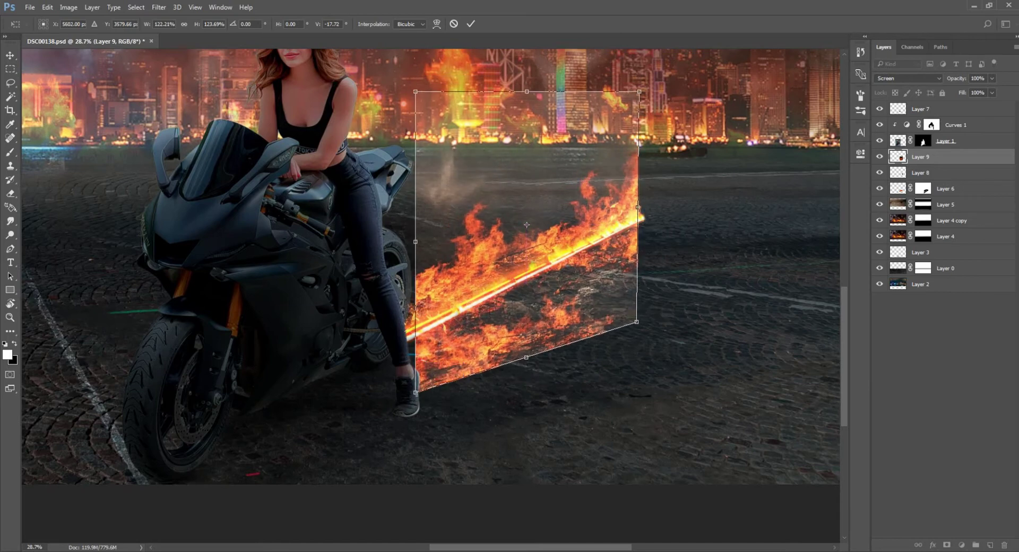
drag(526, 225, 529, 233)
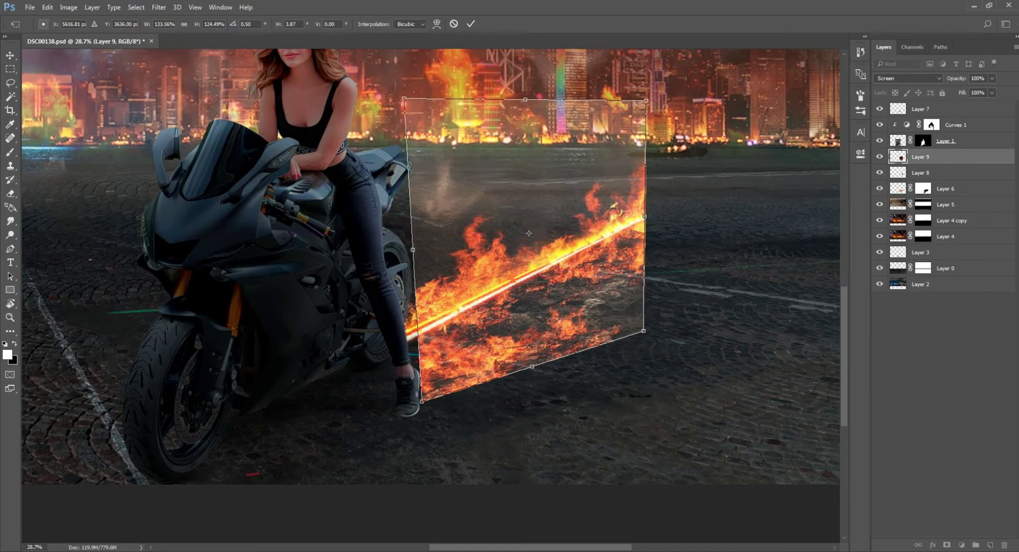
drag(412, 249, 394, 249)
key(Return)
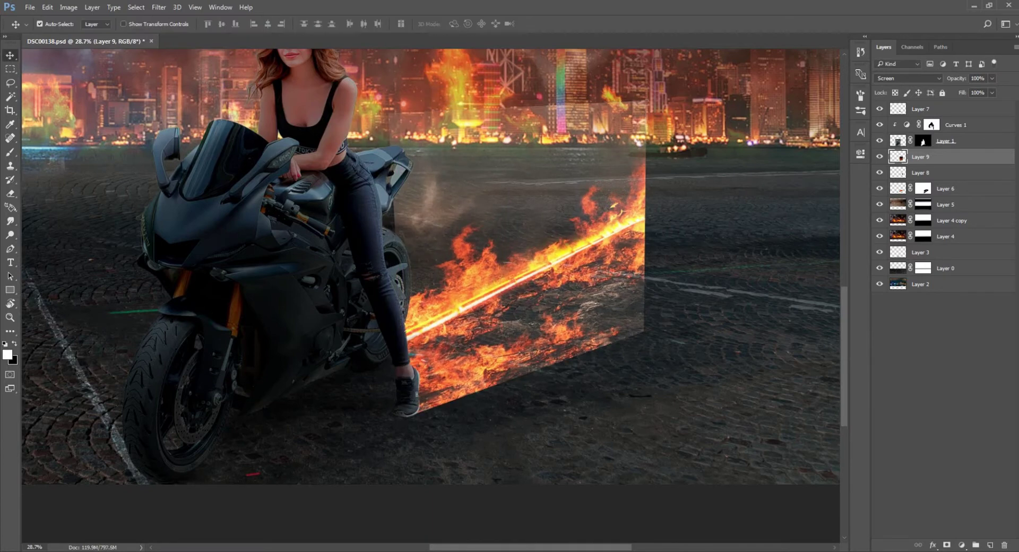
scroll(603, 292, down, 2)
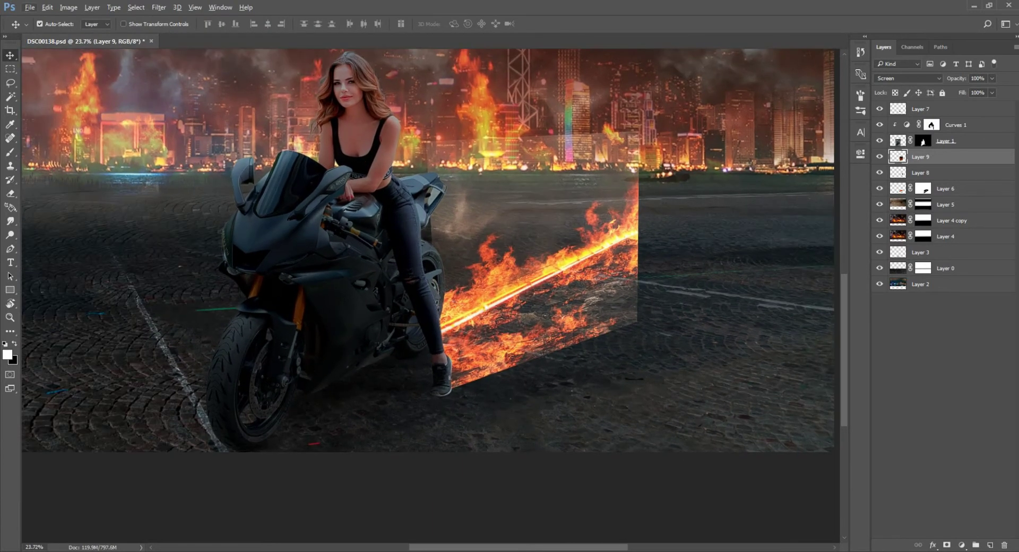
Step: Set Layer 9 to Color Dodge, add a layer mask, and paint out spill below the fire line
click(908, 78)
click(902, 157)
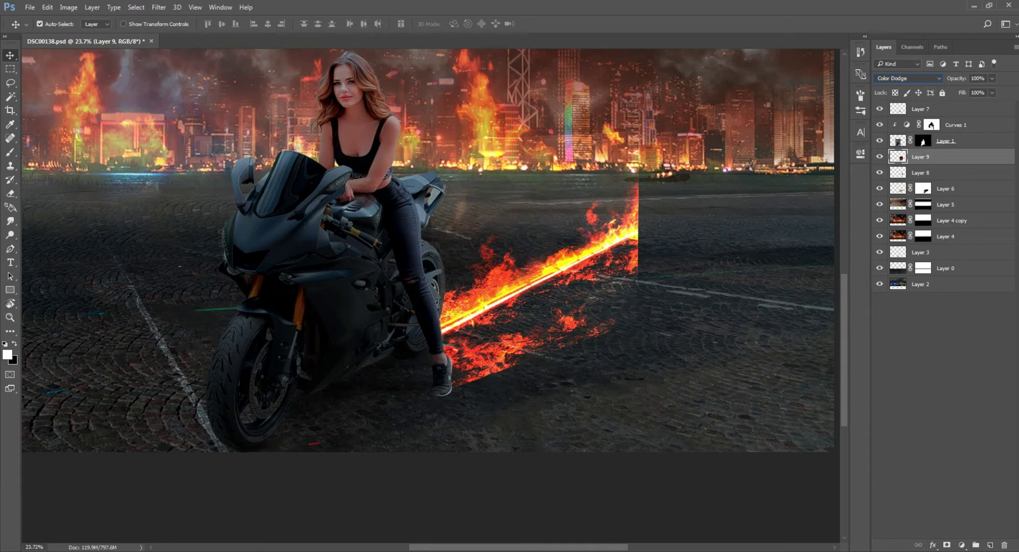
click(946, 544)
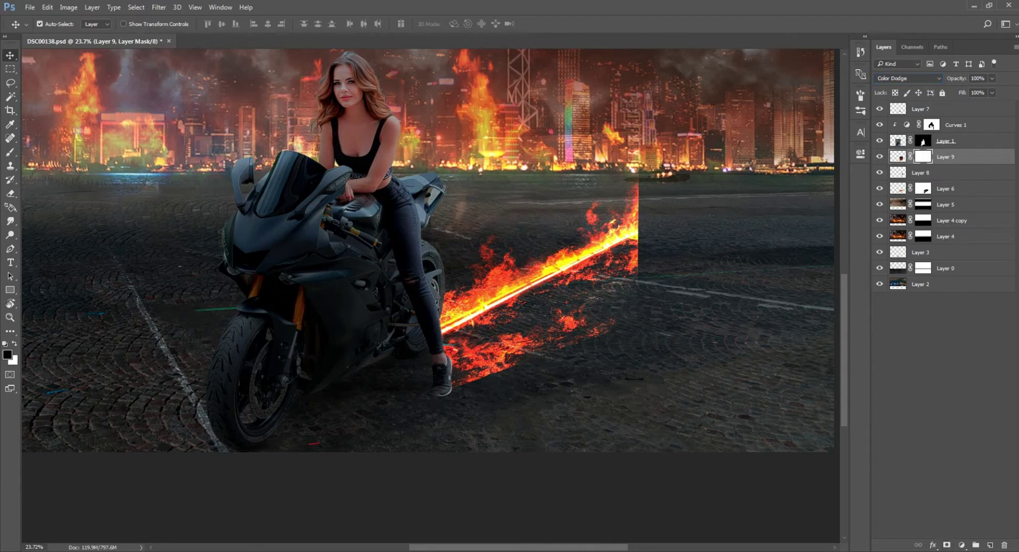
key(b)
key(x)
drag(600, 319, 461, 372)
Step: Mask out the stray flame edge, red glow and smoke around the trail with varying brush sizes
key(bracketleft)
mouse_move(504, 345)
mouse_down()
mouse_move(452, 361)
mouse_move(515, 340)
mouse_up()
key(bracketleft)
mouse_move(635, 258)
mouse_down()
mouse_move(605, 281)
mouse_move(634, 229)
mouse_move(635, 149)
mouse_move(562, 138)
mouse_move(435, 153)
mouse_up()
key(bracketright)
key(bracketright)
key(bracketright)
mouse_move(451, 202)
mouse_down()
mouse_move(510, 165)
mouse_move(441, 223)
mouse_up()
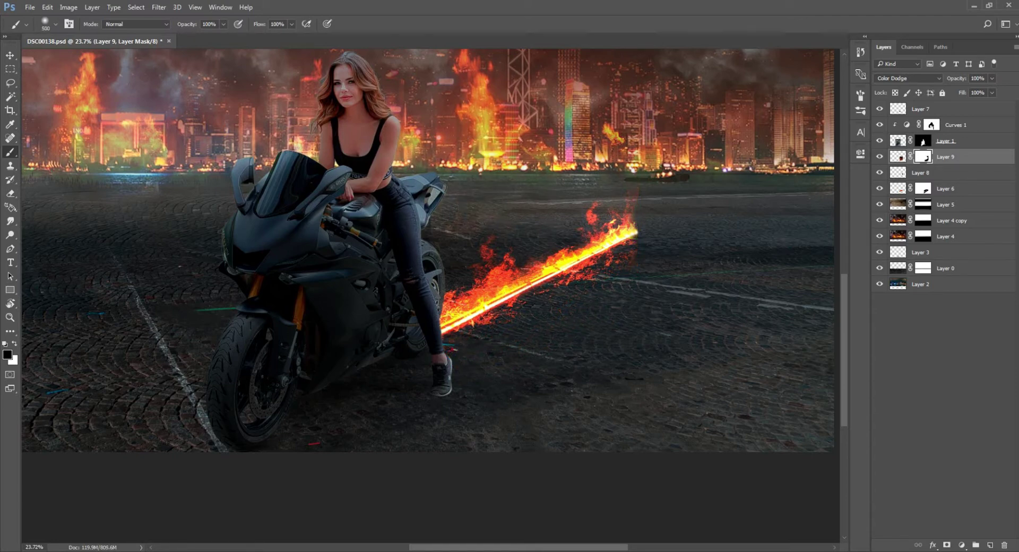
drag(552, 207, 441, 228)
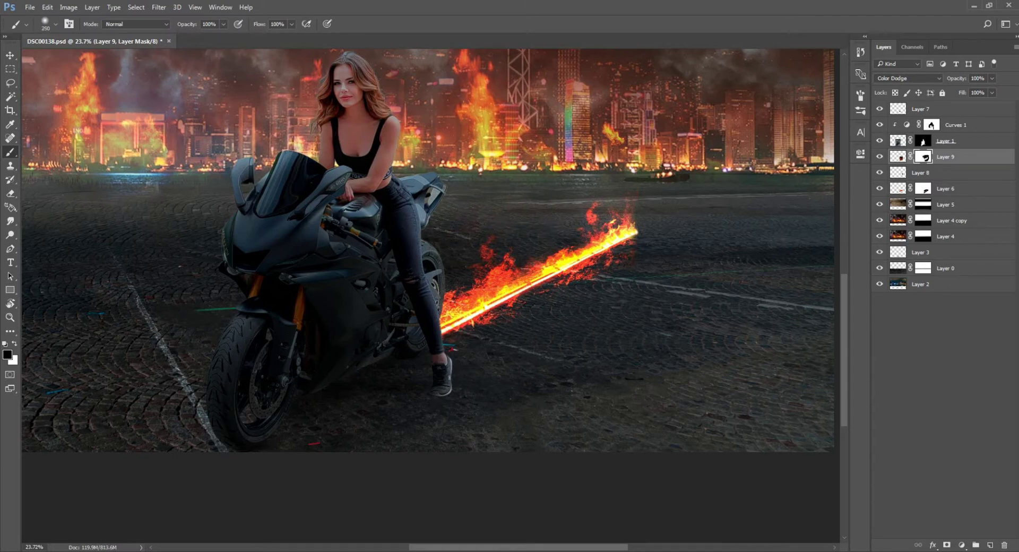
Step: Switch Layer 9's blend mode to Linear Dodge (Add)
click(897, 157)
click(908, 78)
click(902, 157)
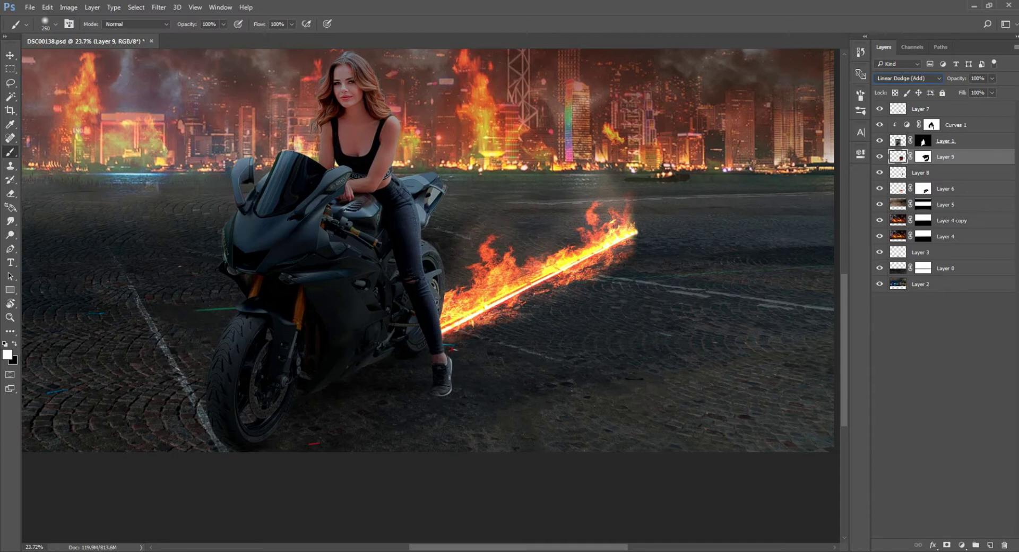
click(942, 372)
Step: Paint black on Layer 9's mask to hide the remaining glow below the streak
click(923, 156)
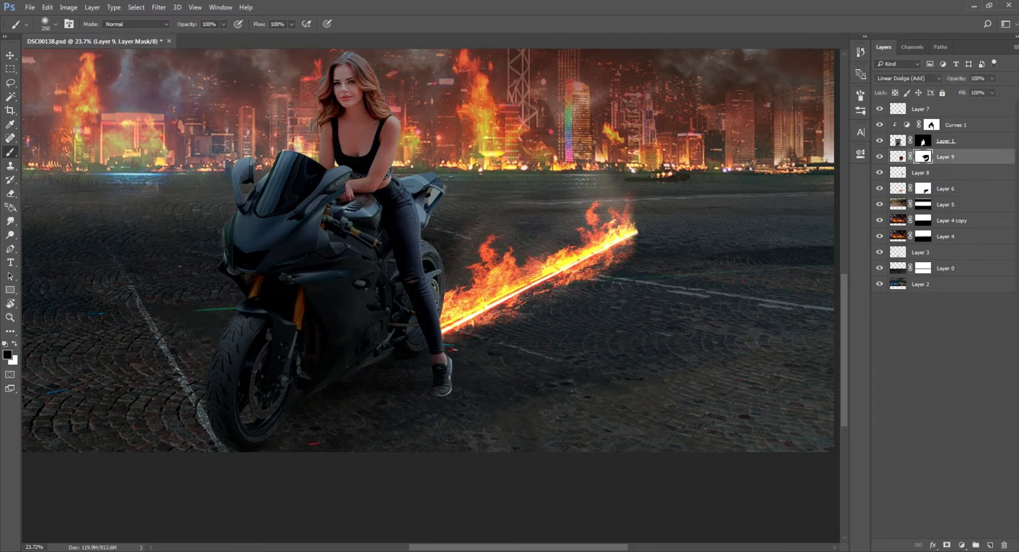
key(x)
key(bracketleft)
key(bracketleft)
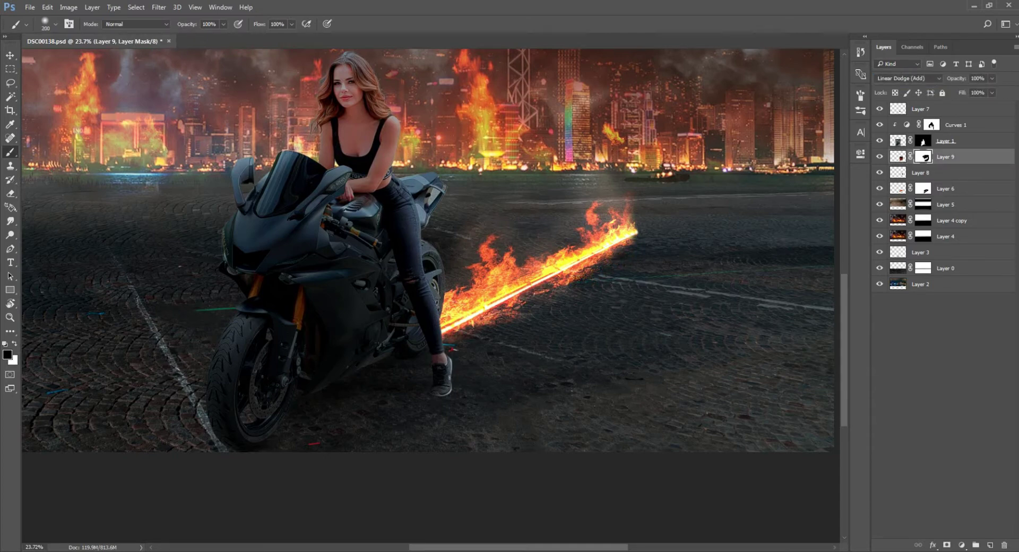
key(bracketright)
key(bracketright)
mouse_move(510, 314)
mouse_down()
mouse_move(454, 337)
mouse_move(626, 244)
mouse_up()
key(bracketright)
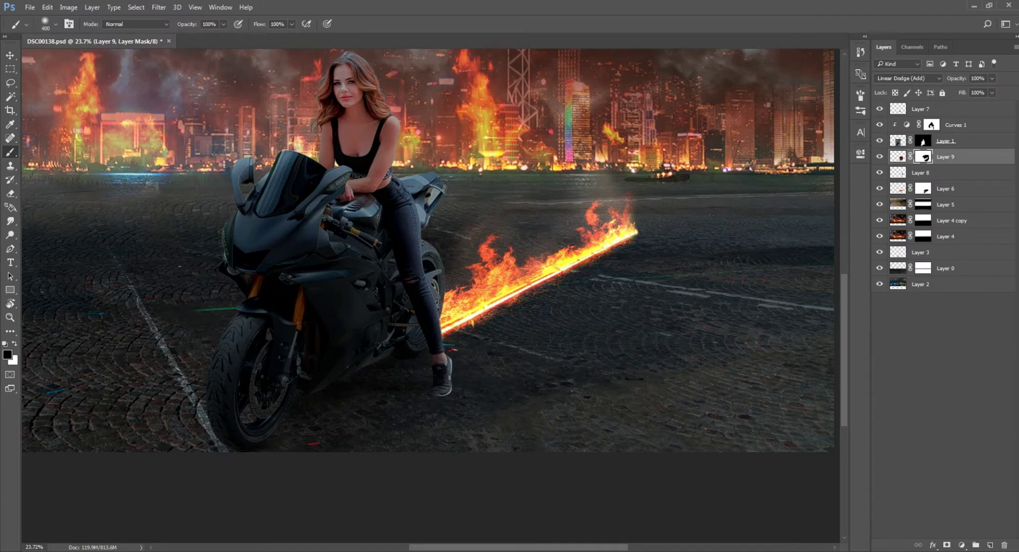
key(bracketright)
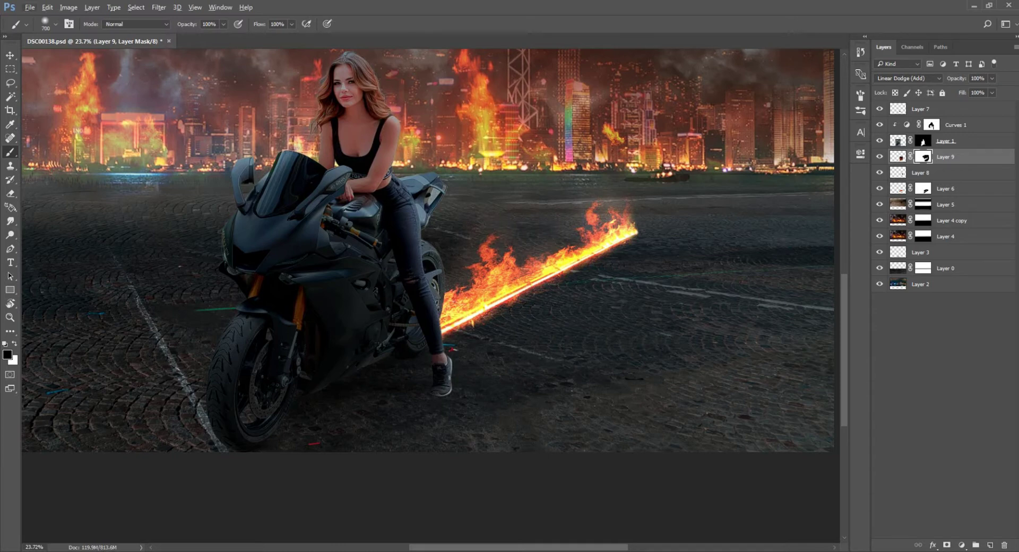
click(923, 188)
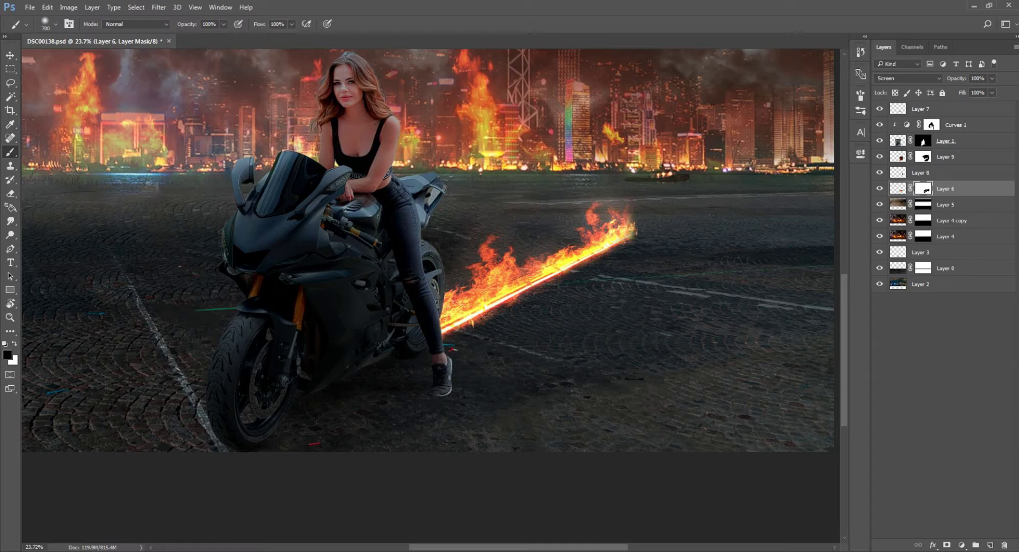
Step: Enlarge Layer 8's flame tip to about 150% and move it down-left along the fire trail
key(v)
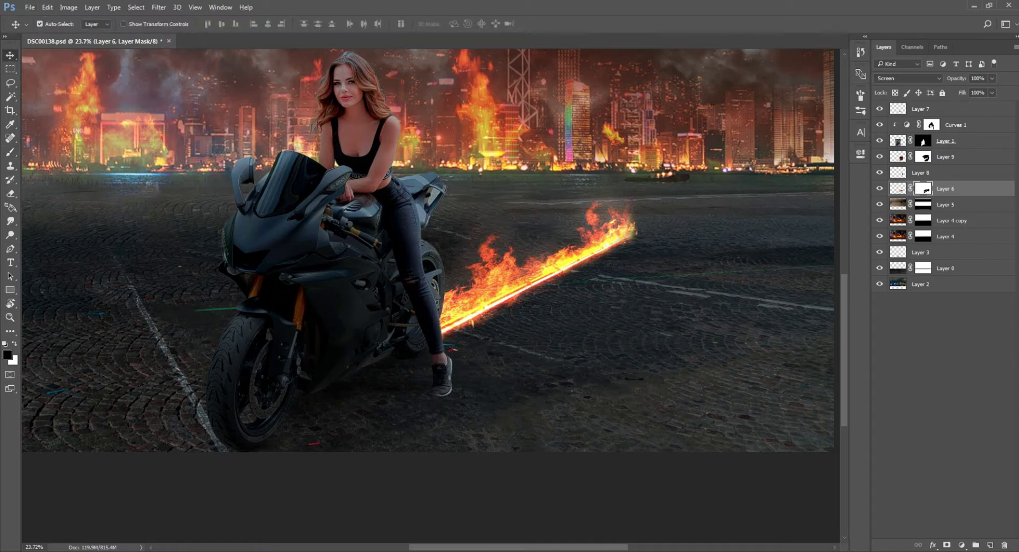
click(879, 156)
click(921, 173)
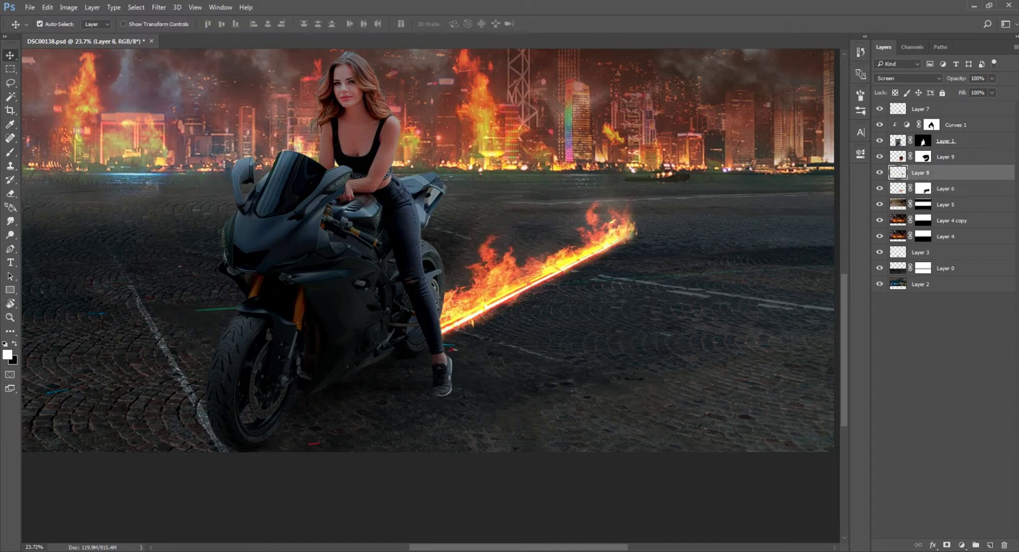
key(ctrl+t)
drag(580, 198, 548, 177)
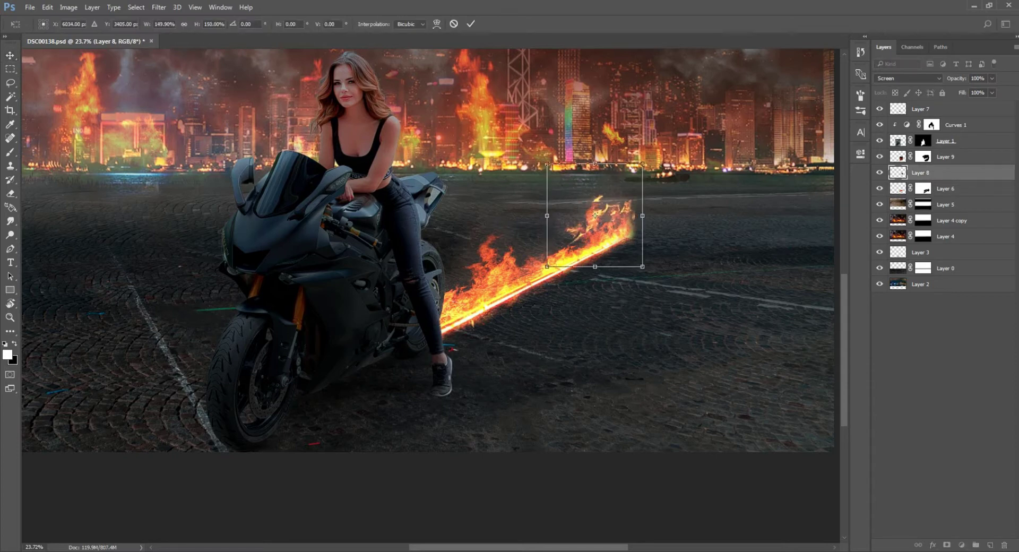
mouse_move(628, 215)
mouse_down()
mouse_move(598, 261)
mouse_move(548, 252)
mouse_up()
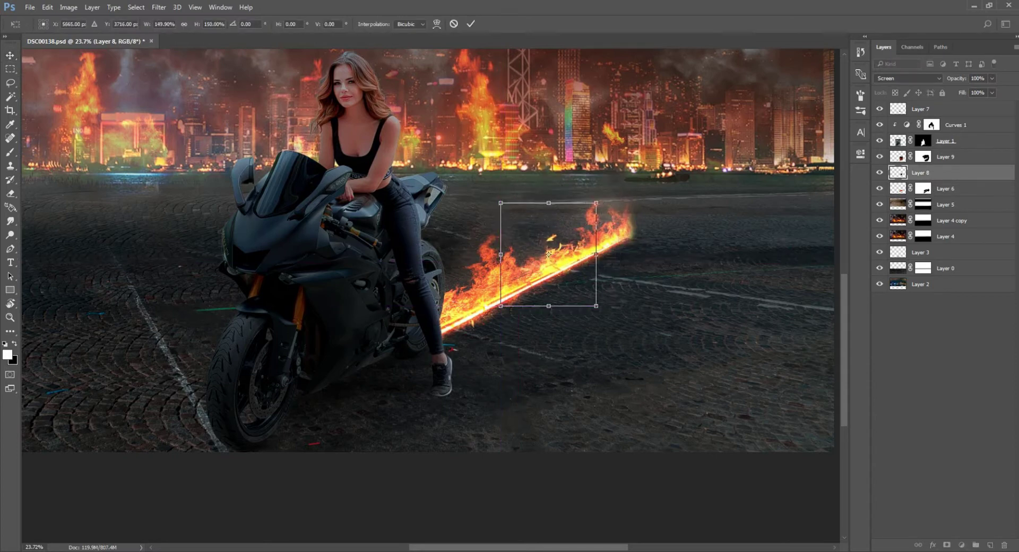
mouse_move(596, 200)
mouse_down()
mouse_move(616, 181)
mouse_move(596, 189)
mouse_up()
key(Return)
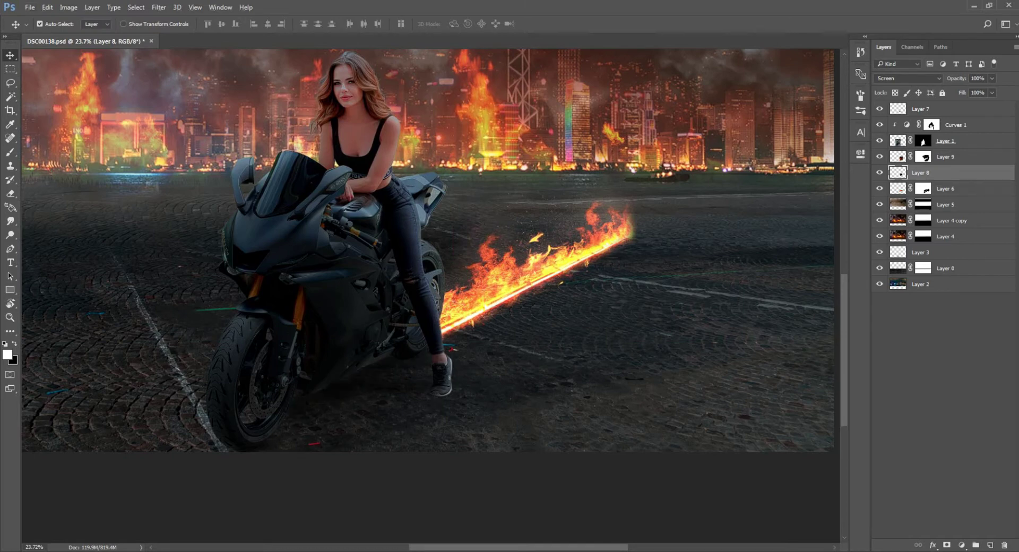
Step: Show Layer 7's flame, move it below Layer 1, and place it at the trail's start by the leg
click(880, 109)
drag(921, 109, 921, 149)
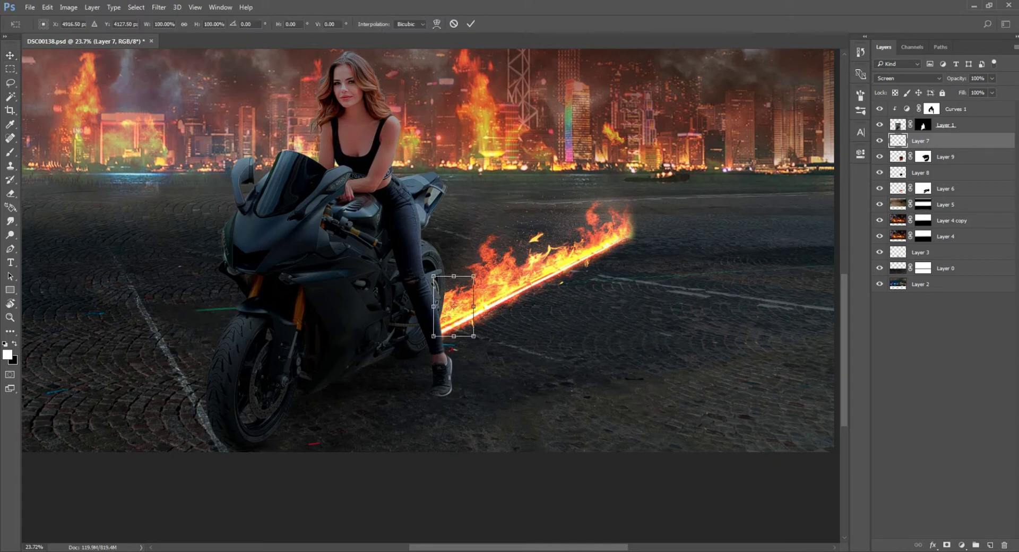
key(ctrl+t)
mouse_move(462, 318)
mouse_down()
mouse_move(468, 270)
mouse_move(502, 291)
mouse_move(502, 313)
mouse_up()
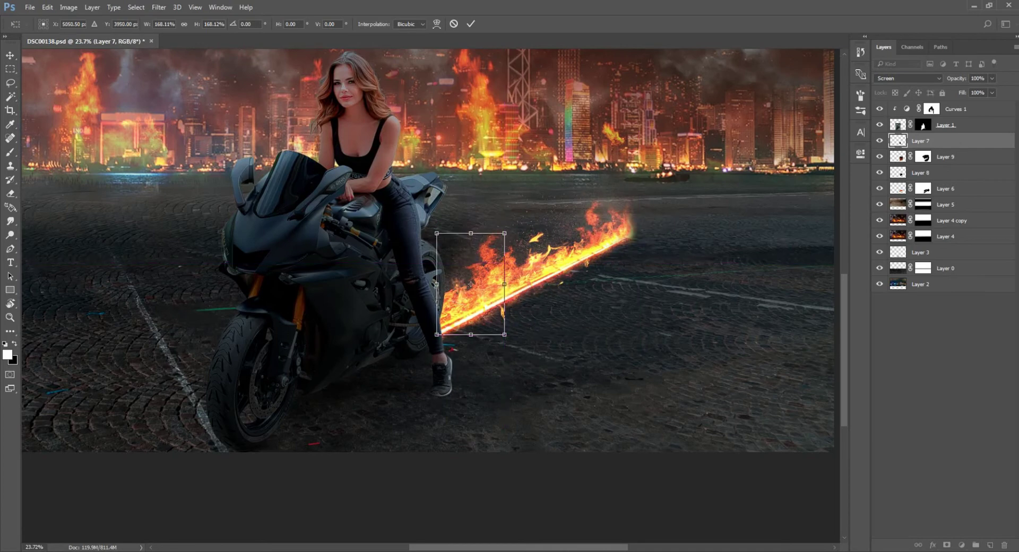
key(Return)
click(945, 268)
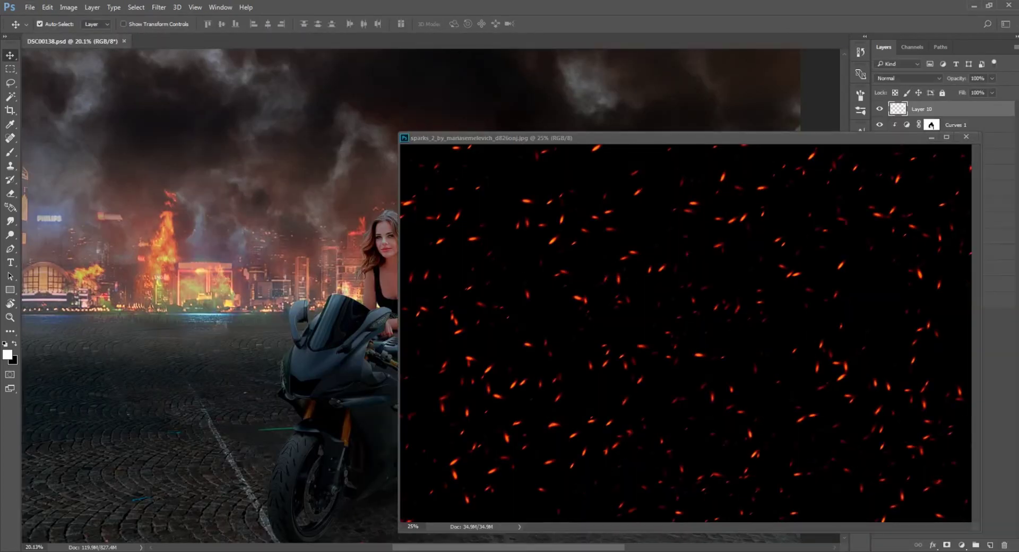
Step: Shrink the sparks layer and blend it in Screen to drop the black background
key(ctrl+t)
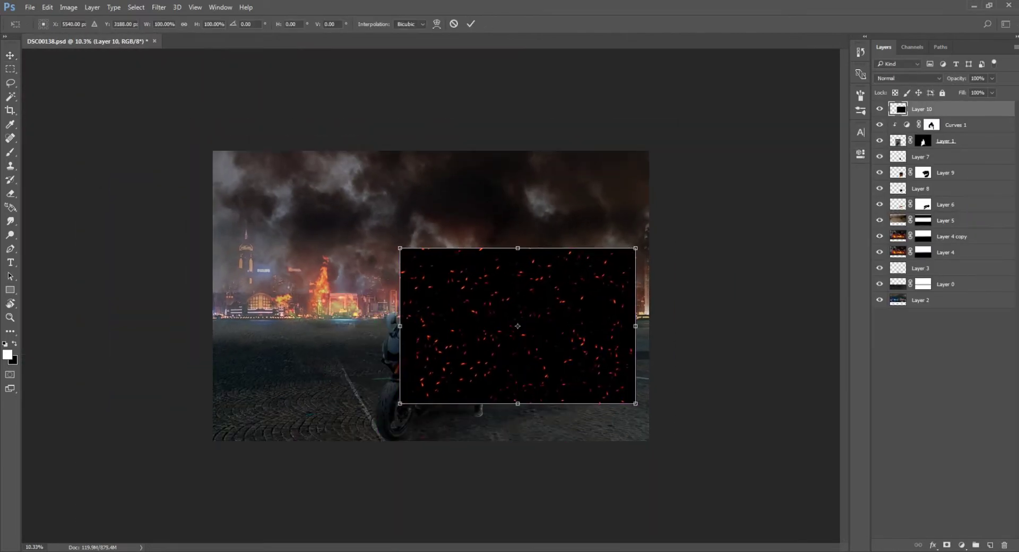
mouse_move(636, 409)
mouse_down()
mouse_move(561, 354)
mouse_move(547, 377)
mouse_up()
scroll(476, 318, up, 5)
key(Return)
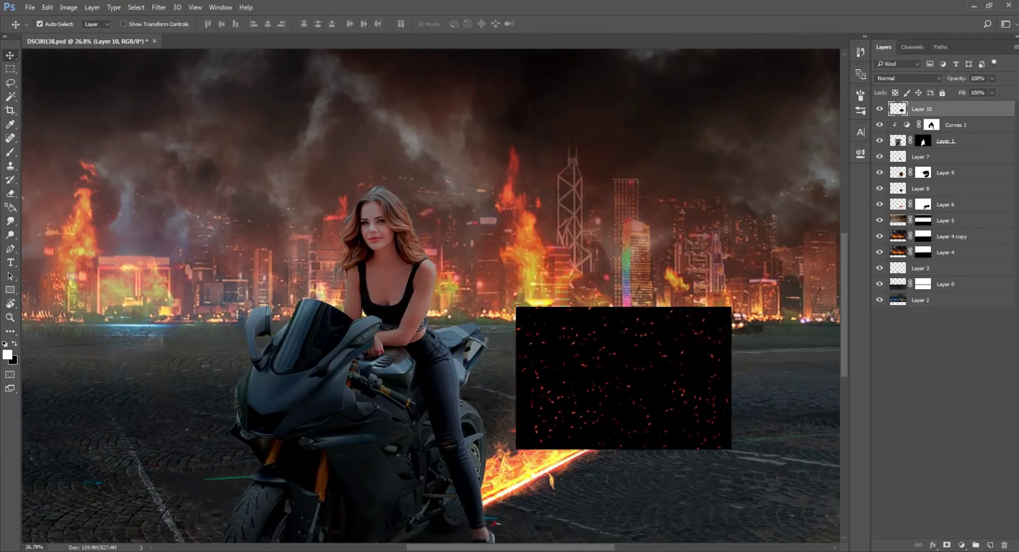
click(907, 78)
click(882, 151)
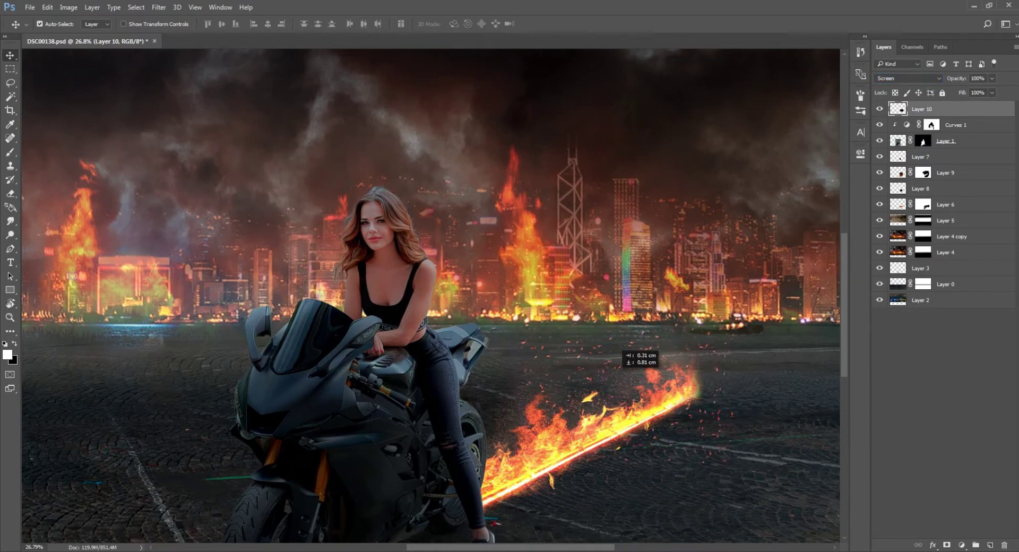
Step: Distort the sparks so they slant and angle along the fire trail
key(ctrl+t)
right_click(648, 357)
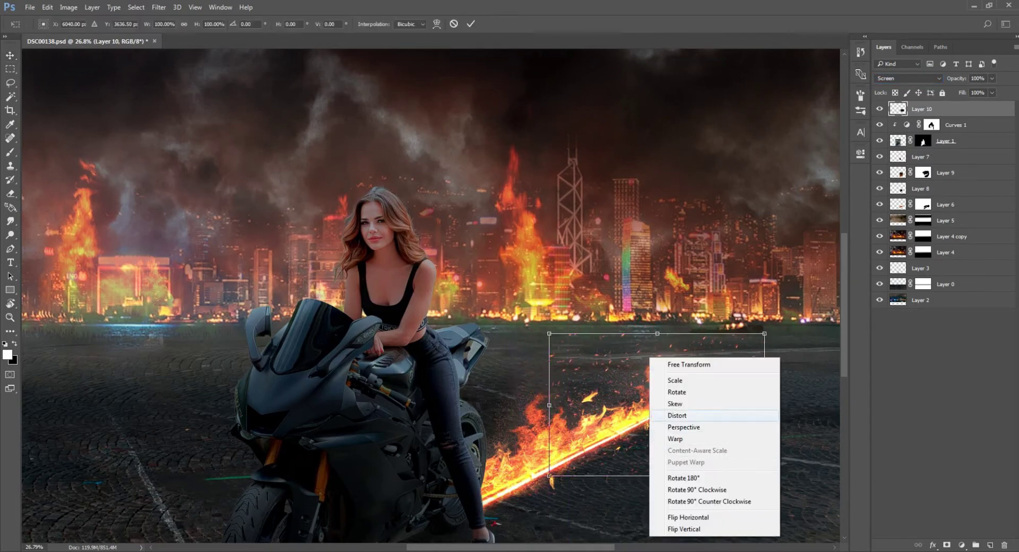
click(666, 419)
drag(549, 334, 508, 364)
mouse_move(765, 405)
mouse_down()
mouse_move(754, 372)
mouse_move(712, 348)
mouse_up()
drag(490, 421, 488, 539)
mouse_move(709, 292)
mouse_down()
mouse_move(706, 324)
mouse_move(710, 287)
mouse_up()
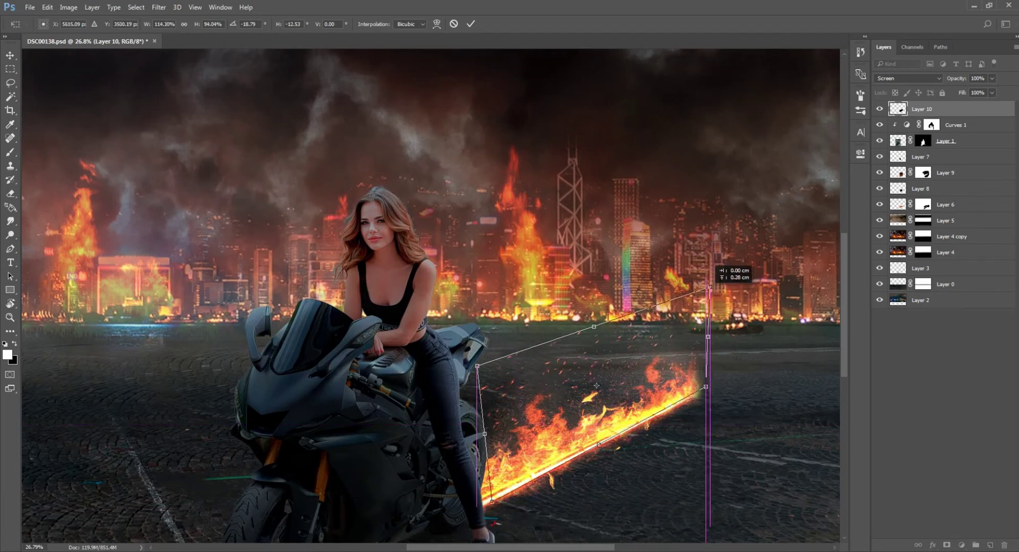
Step: Refine the sparks' distorted corners to sit over the trail, then apply the distortion
drag(473, 403, 480, 310)
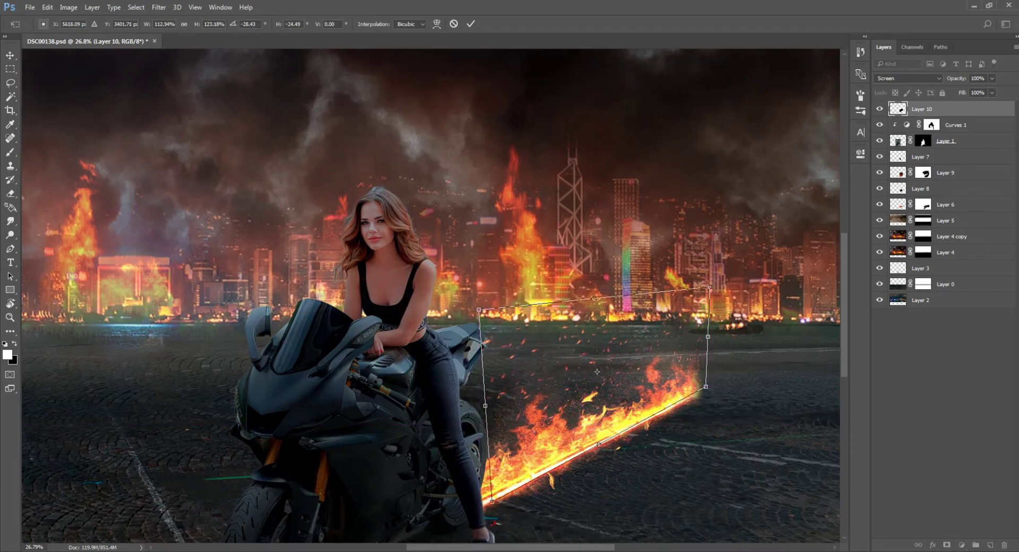
drag(492, 501, 480, 505)
drag(705, 387, 700, 391)
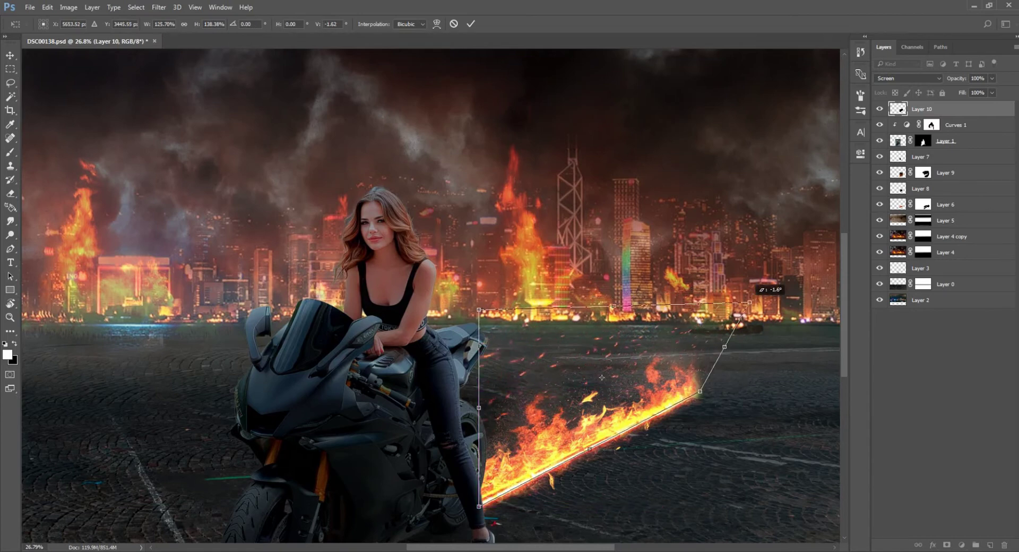
drag(709, 287, 705, 299)
drag(479, 309, 491, 340)
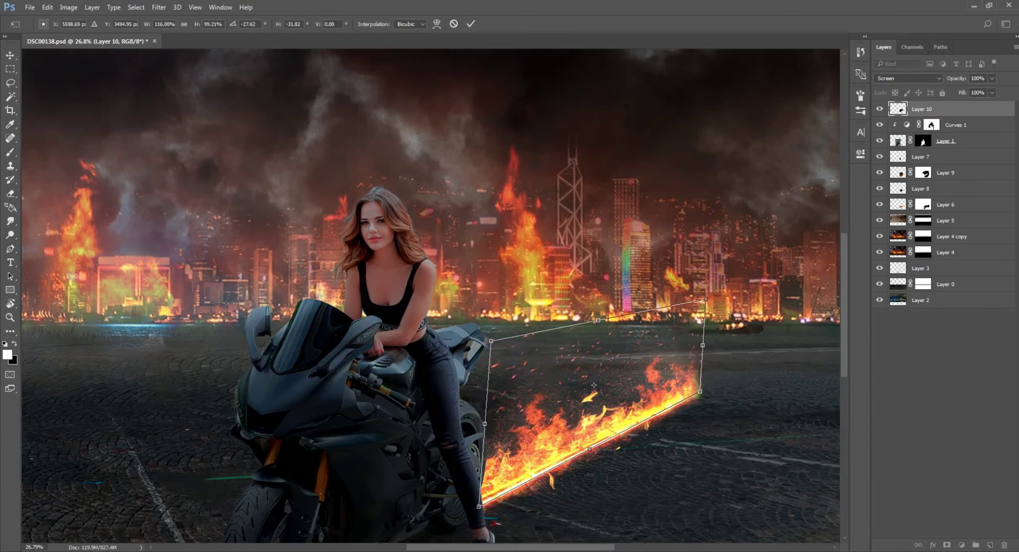
drag(700, 391, 723, 399)
drag(491, 340, 478, 341)
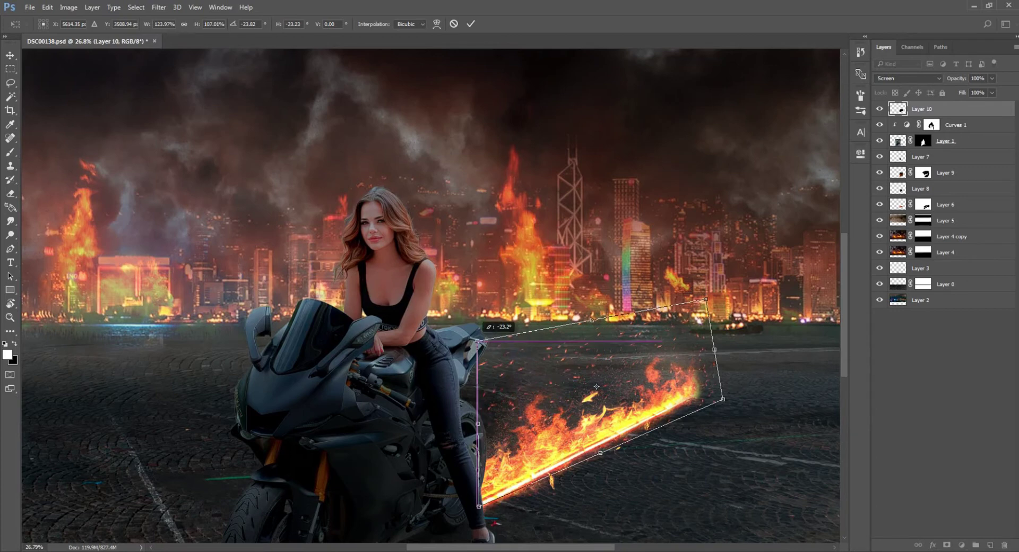
key(Return)
Step: Add a layer mask to Layer 10 and set up a black brush for masking
alt+scroll(479, 341, down, 4)
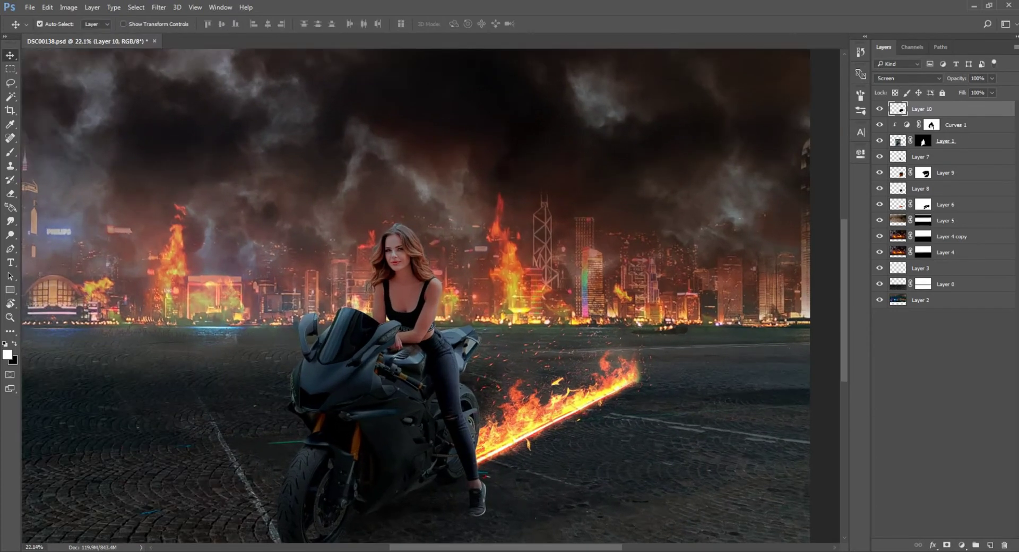
alt+scroll(477, 345, up, 2)
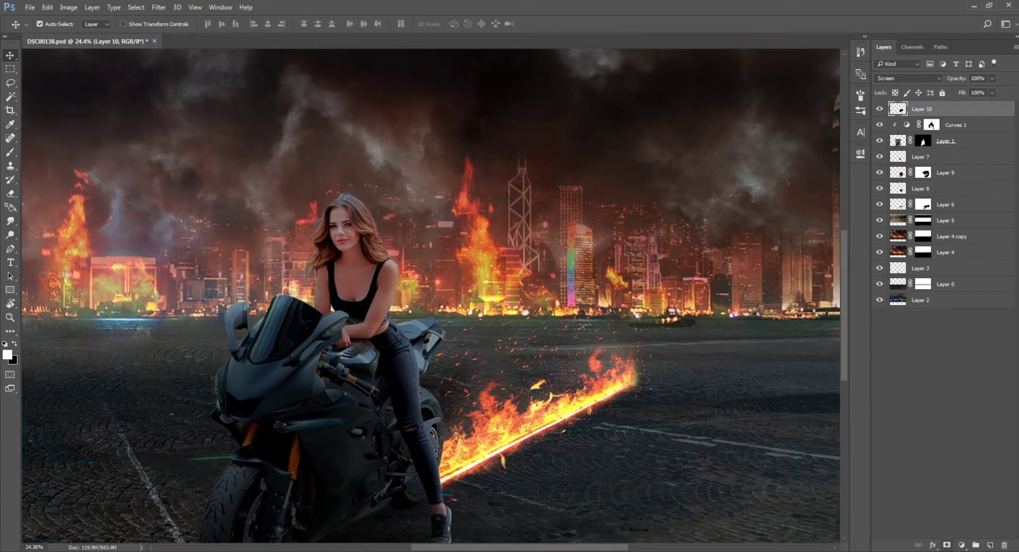
click(947, 545)
key(x)
key(b)
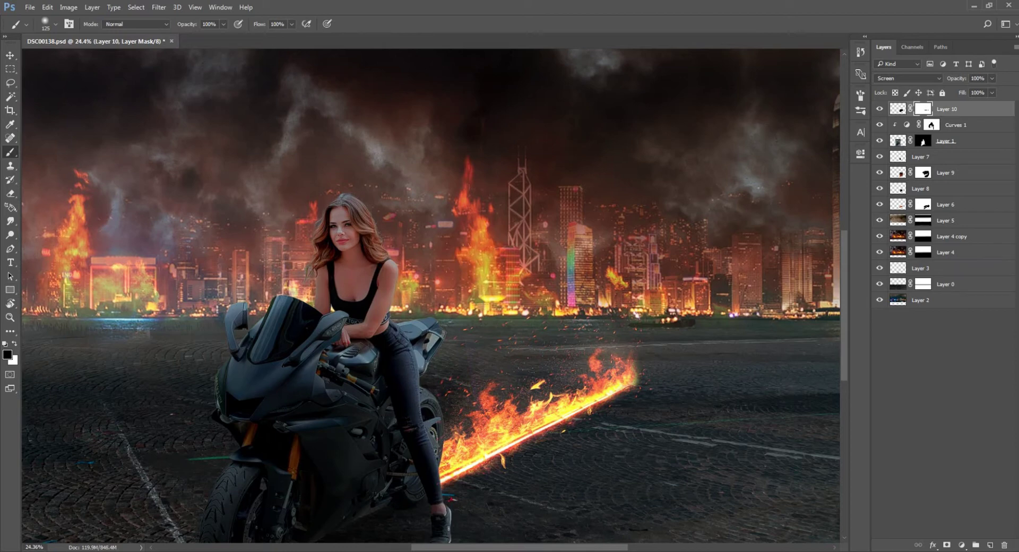
Step: Blend Layer 10's pixels as Linear Dodge (Add) and view the whole image
key(v)
click(898, 109)
click(907, 78)
click(902, 88)
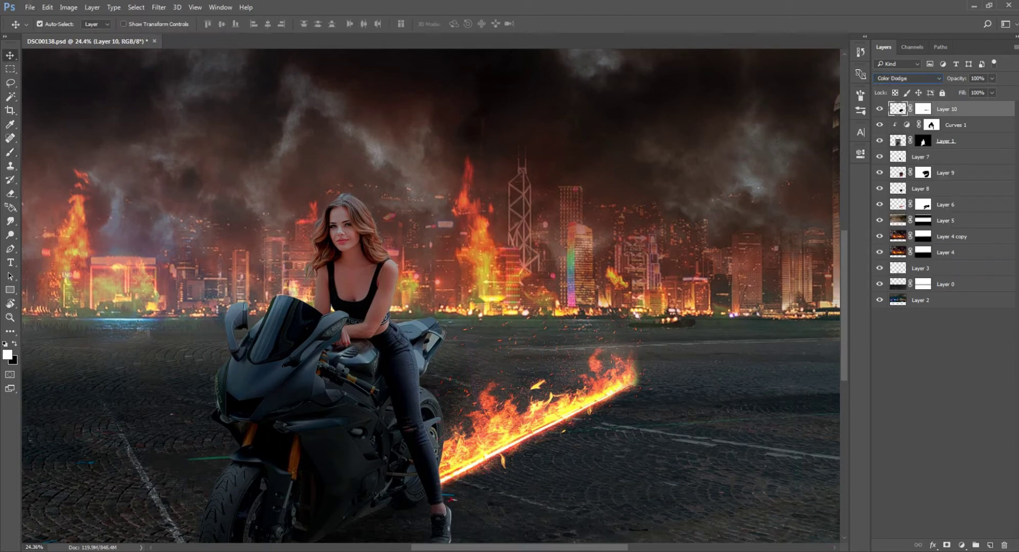
click(942, 361)
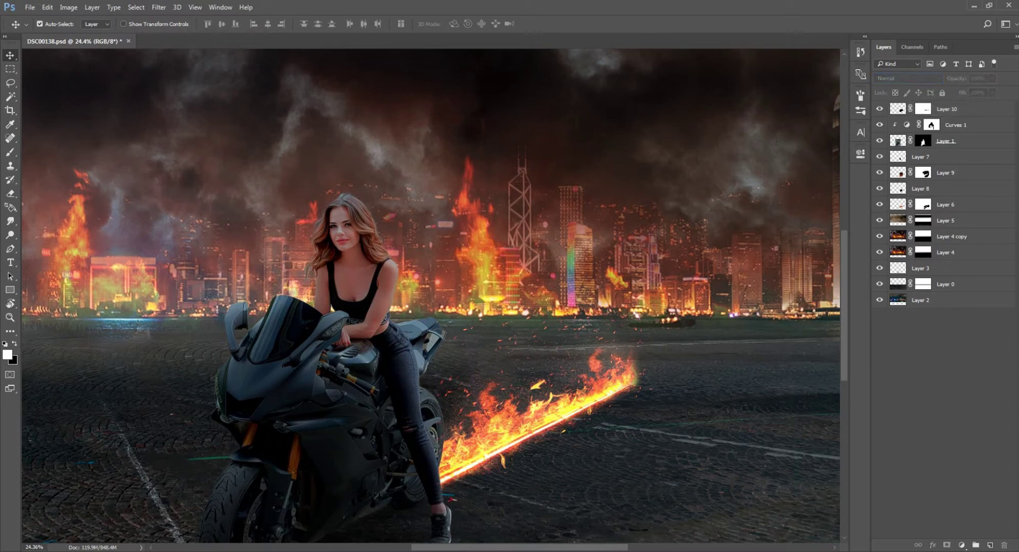
key(ctrl+minus)
key(ctrl+minus)
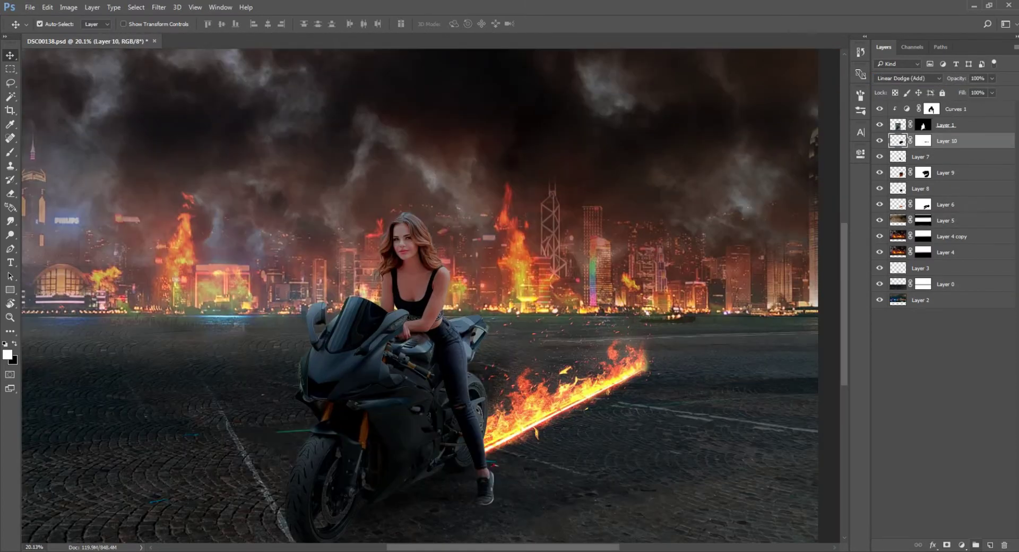
Step: Move Layer 11 just above Layer 3 and choose an orange painting colour
key(b)
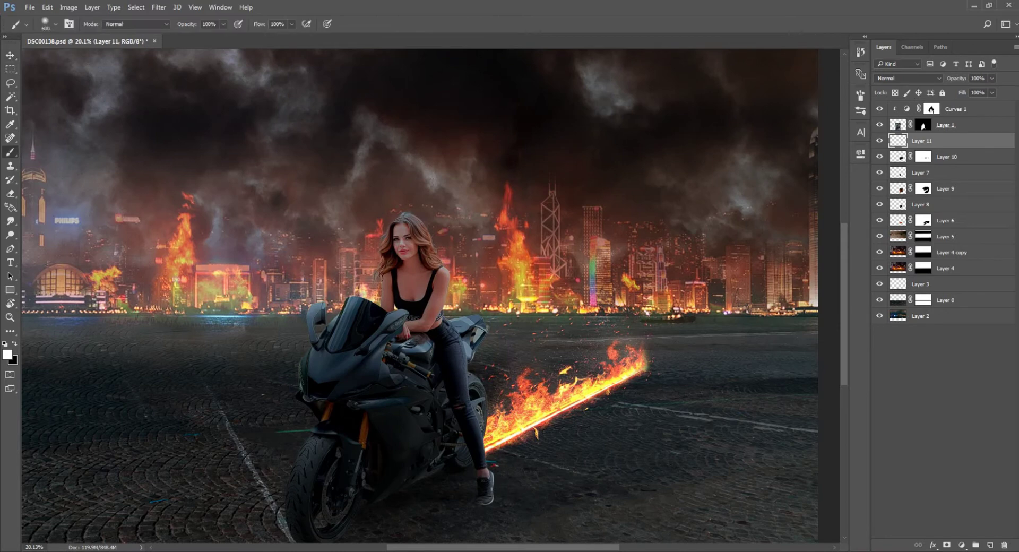
alt+click(639, 372)
drag(922, 141, 927, 281)
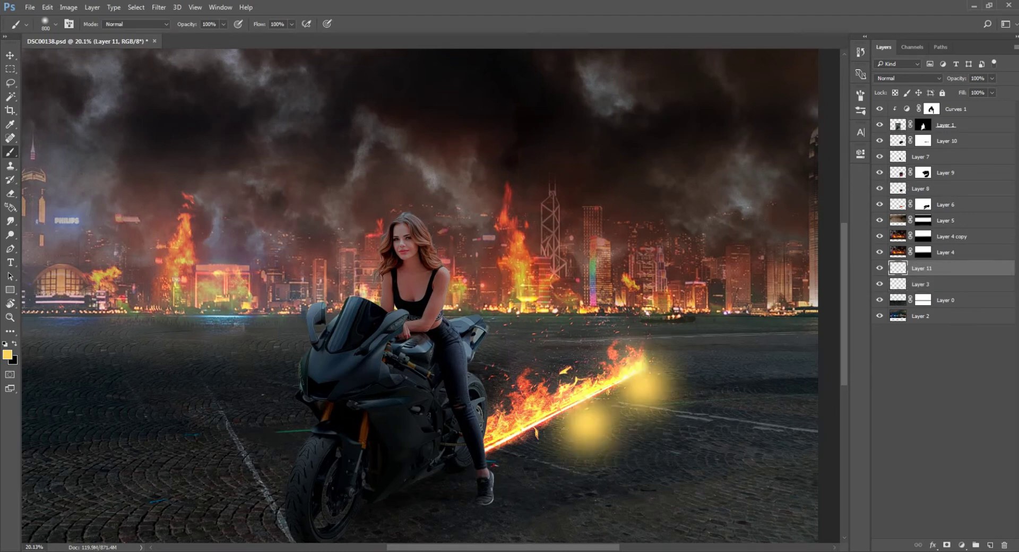
alt+click(630, 394)
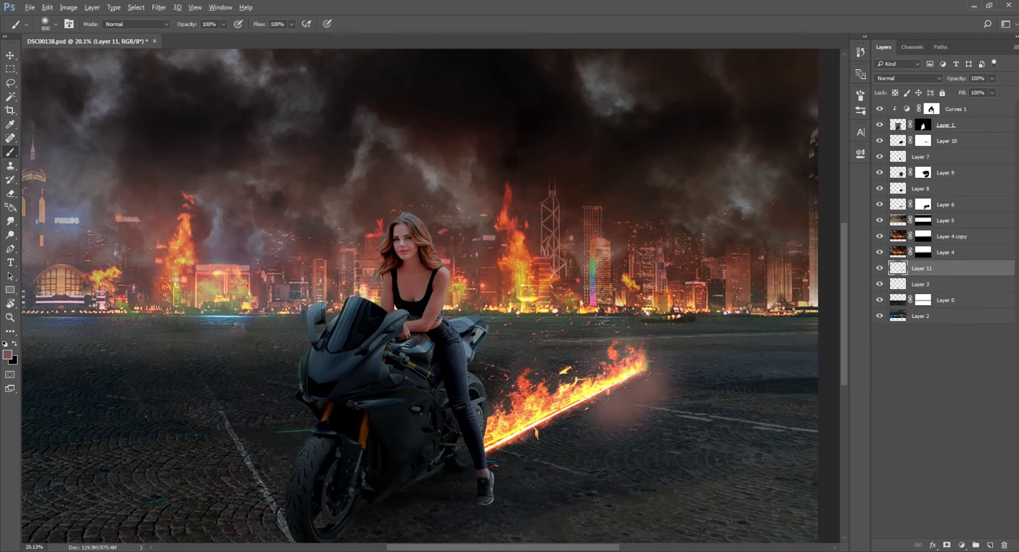
click(7, 354)
drag(799, 282, 799, 268)
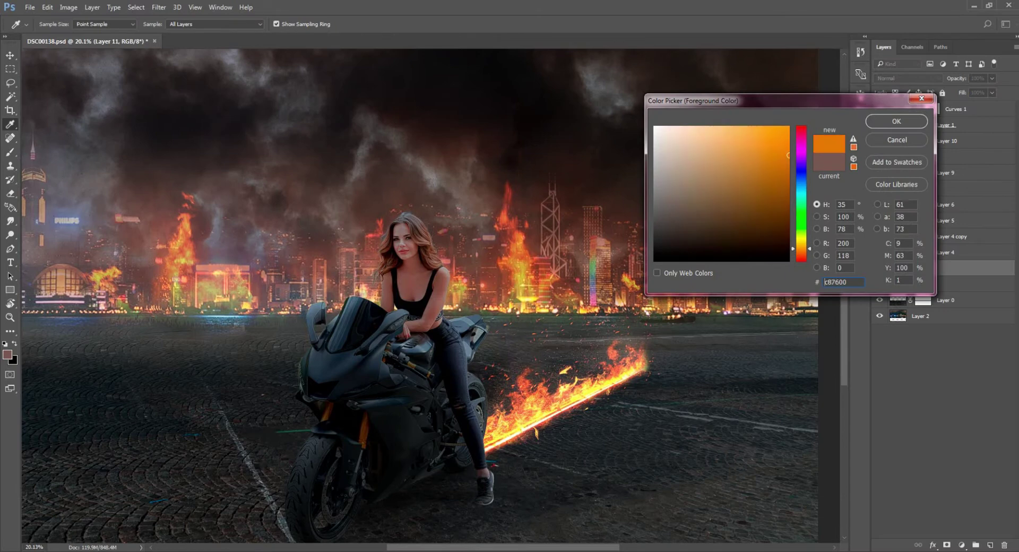
click(903, 122)
Step: Dab soft orange glow along and below the fire trail with a large brush
key(bracketright)
key(bracketright)
key(bracketright)
drag(478, 467, 663, 363)
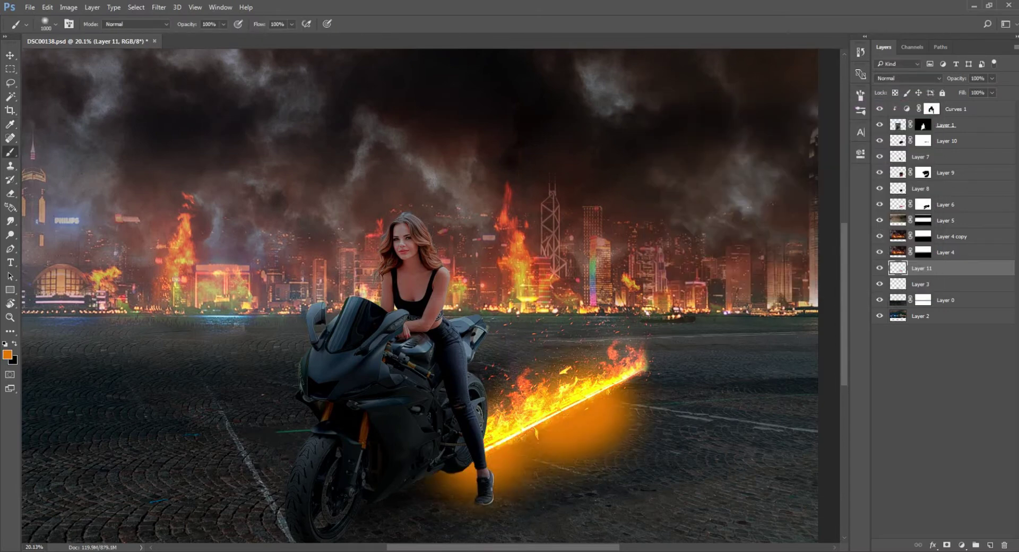
key(ctrl+z)
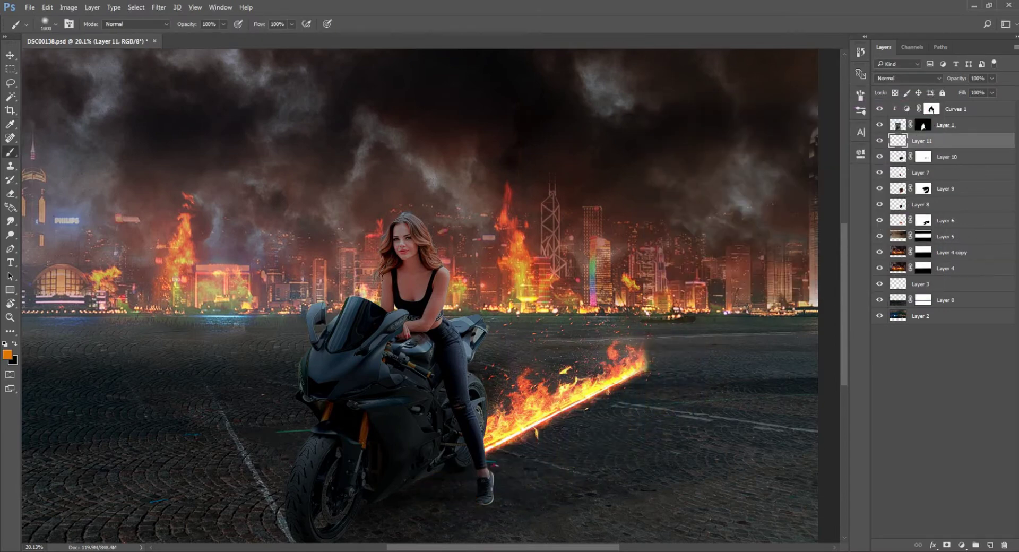
key(bracketright)
click(640, 379)
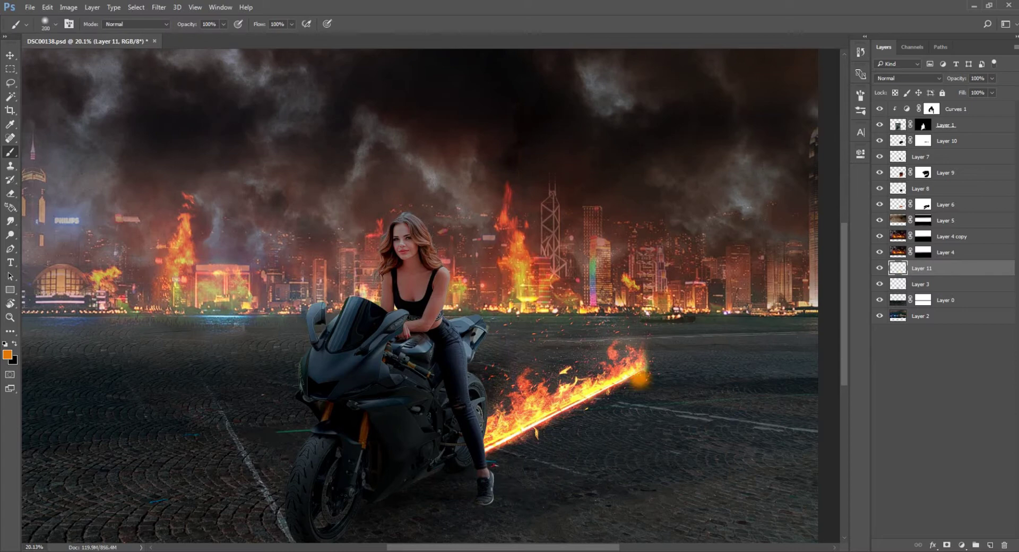
click(609, 396)
click(668, 372)
click(586, 370)
click(528, 395)
click(505, 411)
click(494, 462)
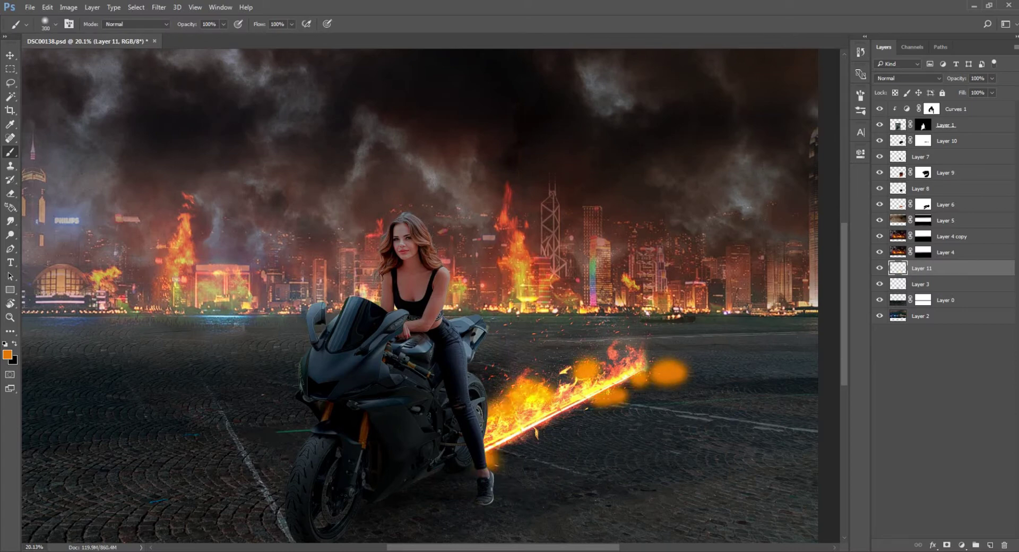
click(534, 448)
click(573, 419)
click(536, 429)
click(650, 378)
key(bracketright)
click(634, 359)
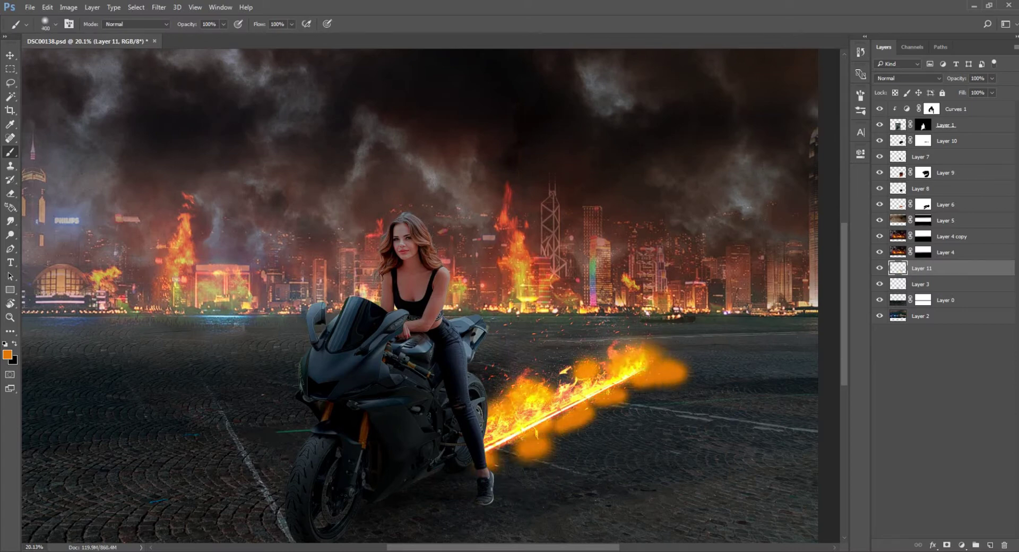
Step: Blend Layer 11 as Color Dodge and paint a bright glow along the trail at brush 700
click(908, 78)
click(891, 182)
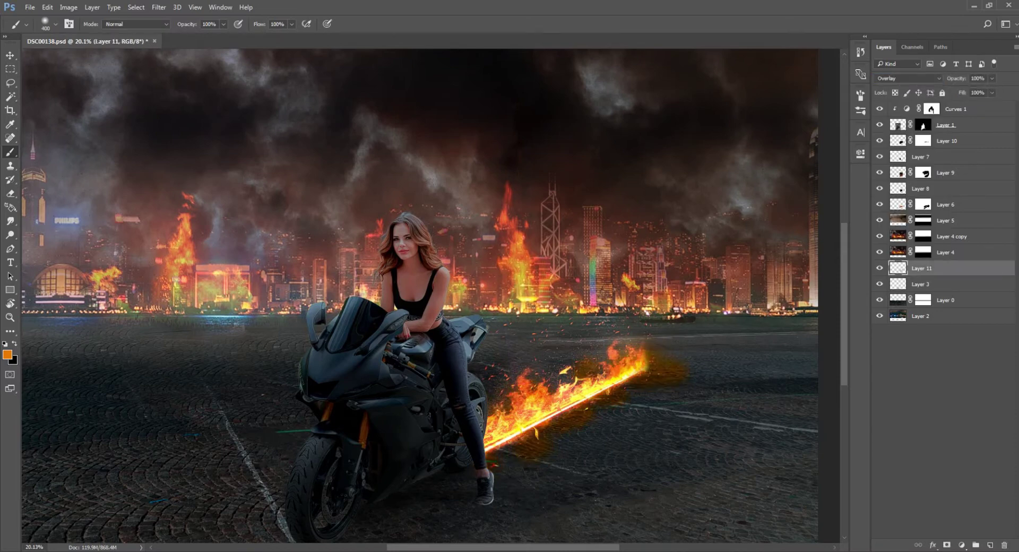
key(ctrl+z)
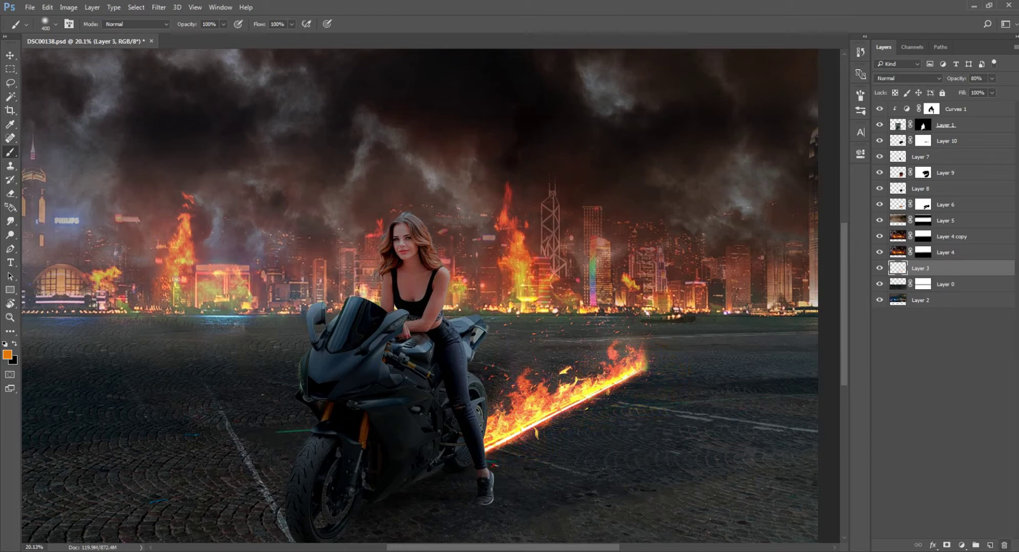
click(907, 78)
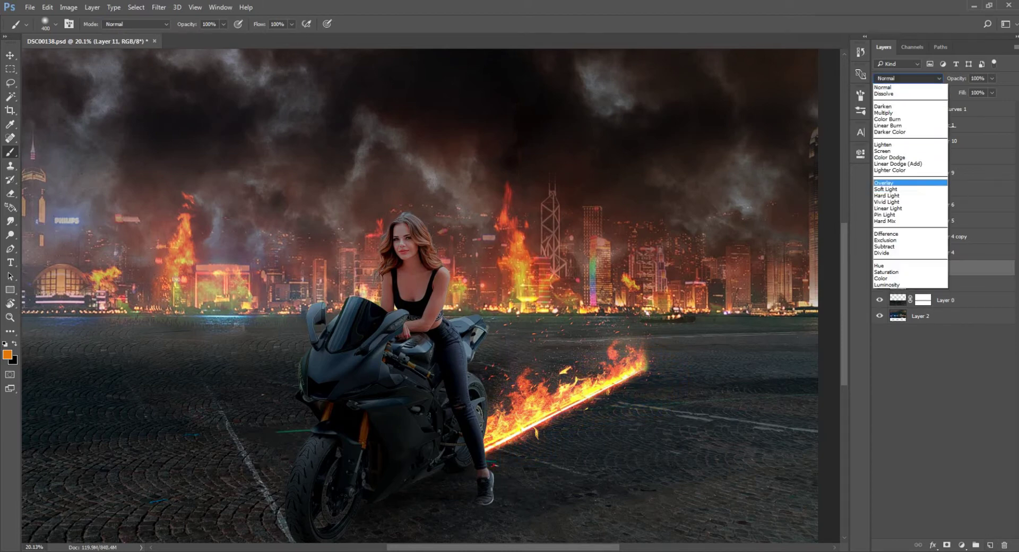
click(913, 157)
key(bracketright)
key(bracketright)
mouse_move(658, 361)
mouse_down()
mouse_move(504, 445)
mouse_move(481, 475)
mouse_up()
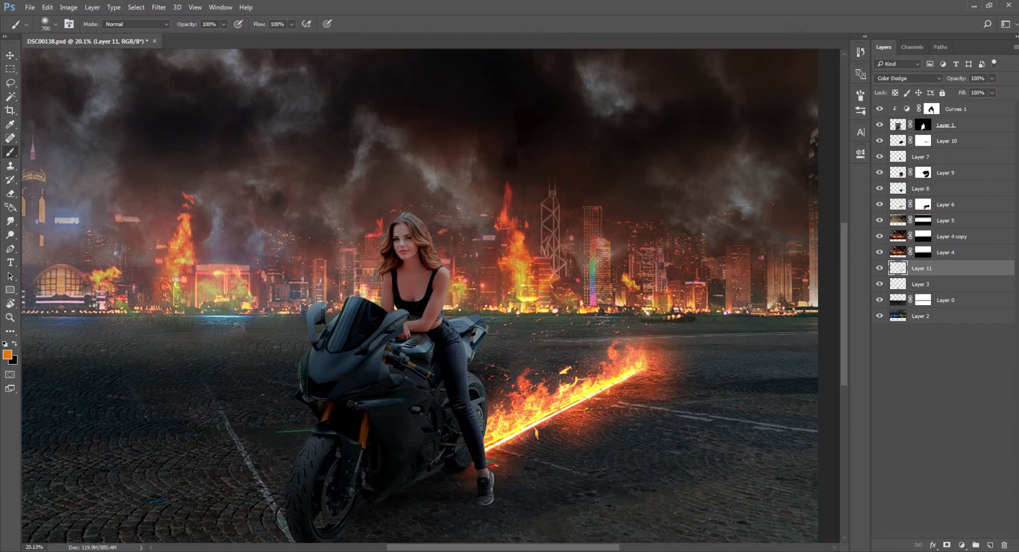
Step: Pick an orange-brown painting colour and set the brush size to 500
key(ctrl+minus)
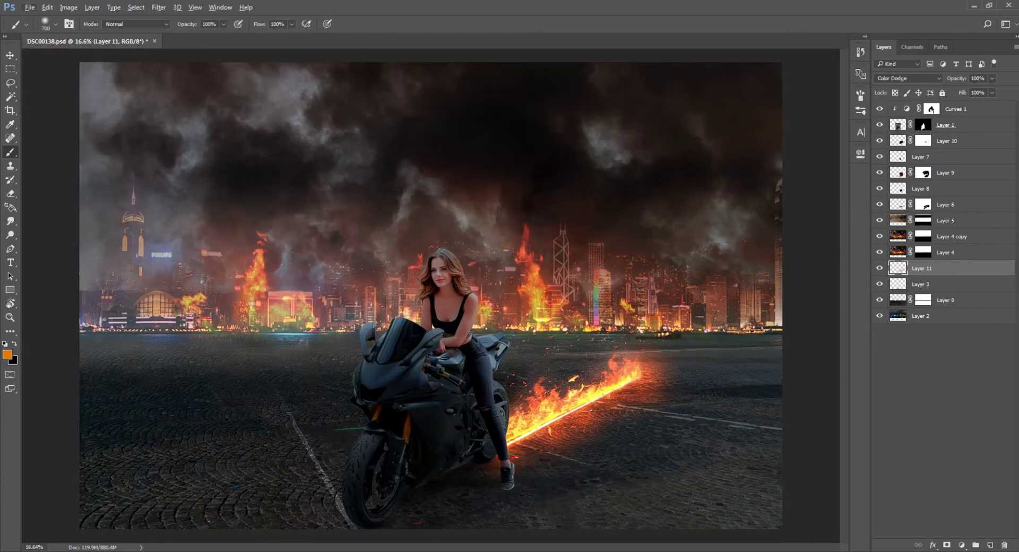
key(i)
click(7, 354)
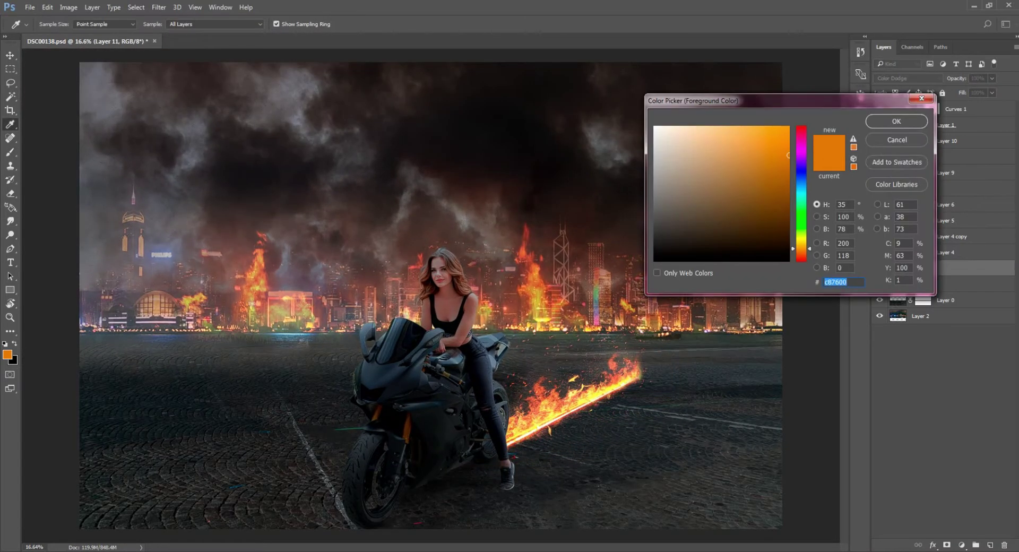
click(922, 123)
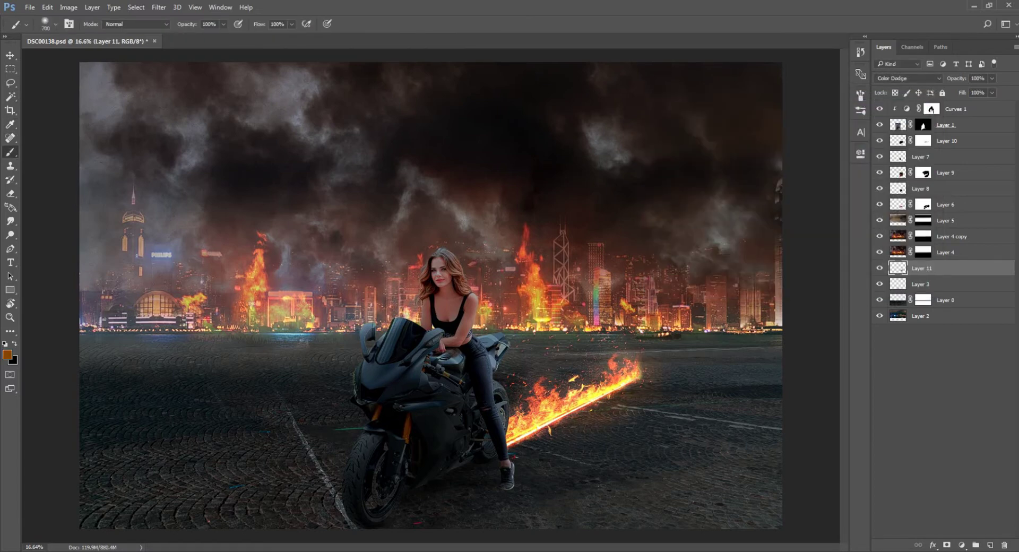
key(ctrl+plus)
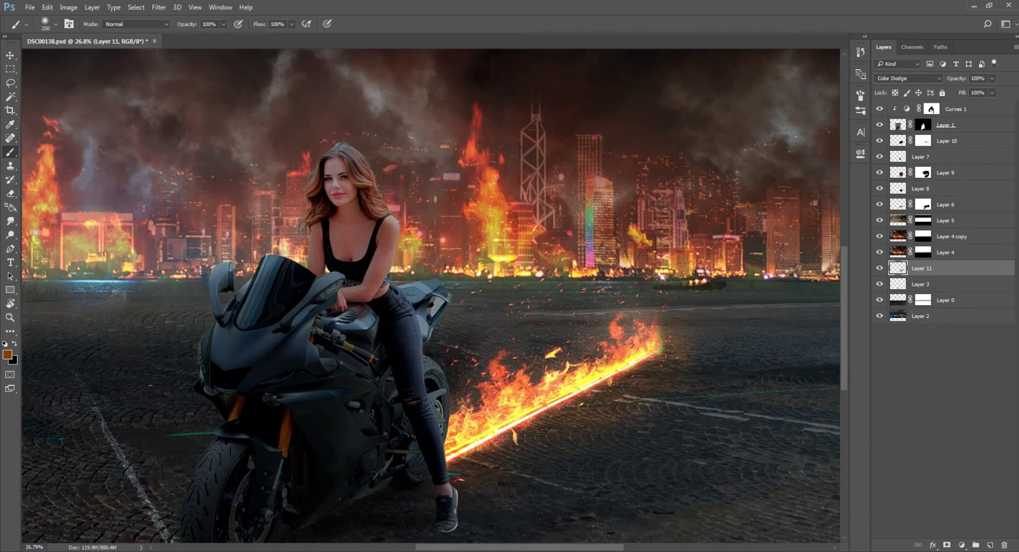
key(bracketright)
click(7, 354)
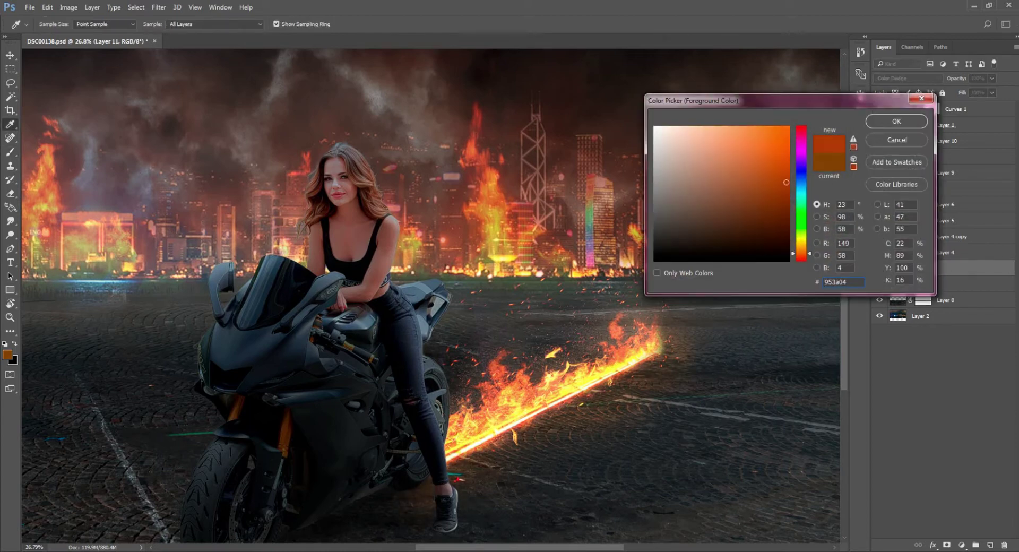
click(922, 125)
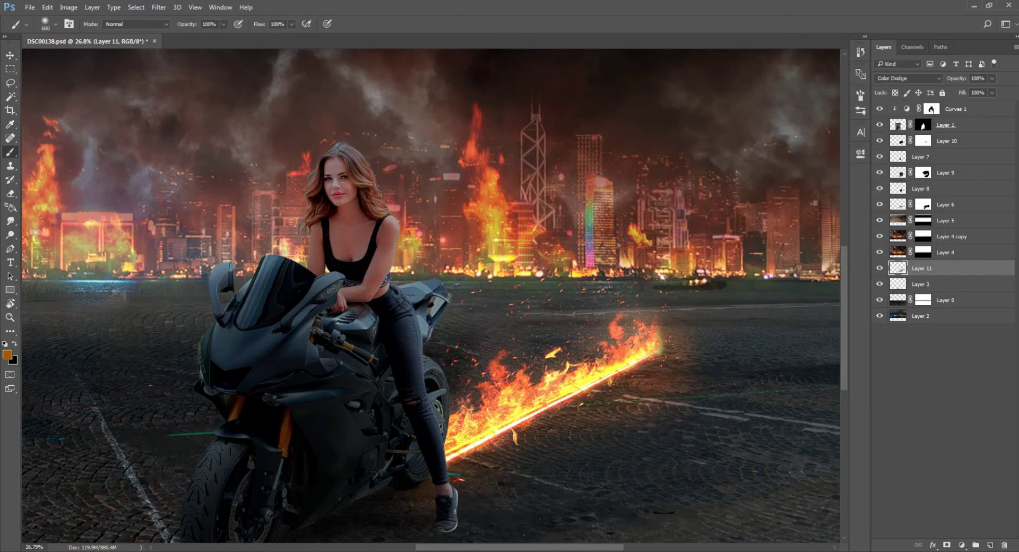
Step: Choose a brighter orange and set the brush size to 175
key(bracketright)
key(bracketright)
scroll(457, 380, down, 2)
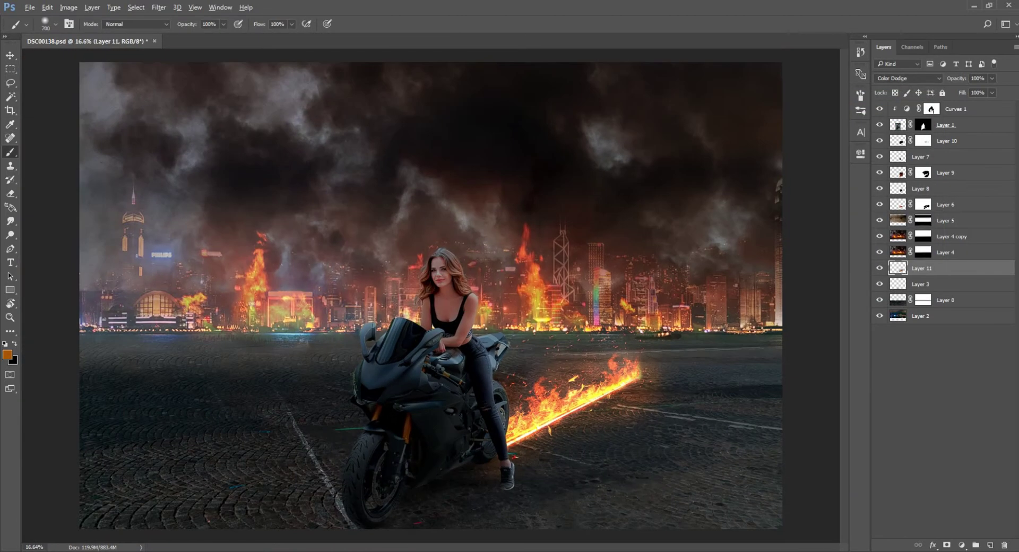
scroll(576, 445, up, 2)
scroll(576, 446, up, 2)
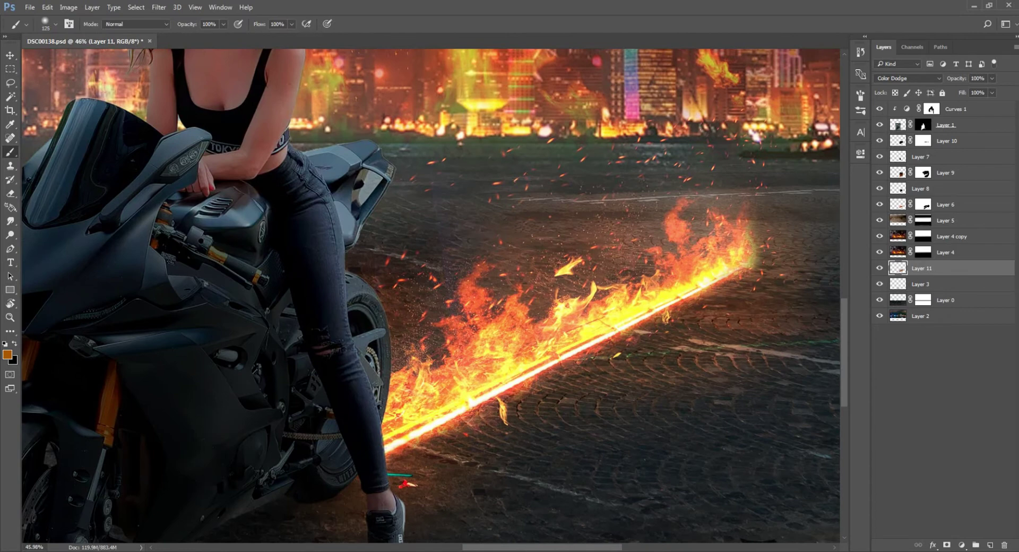
key(bracketleft)
click(7, 354)
click(764, 141)
click(921, 123)
key(bracketright)
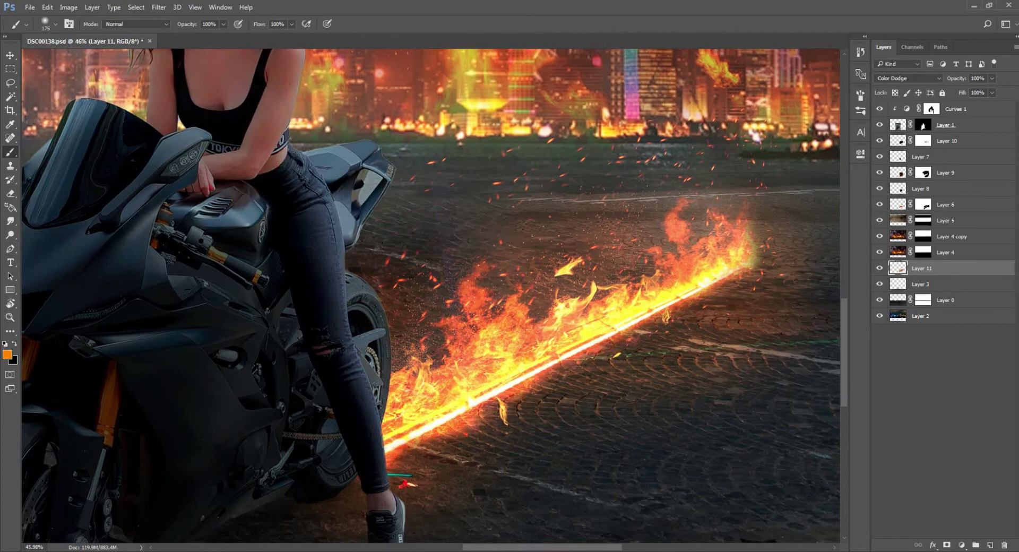
Step: With a brighter orange at brush size 700, paint a soft glow right of the fire trail
key(ctrl+0)
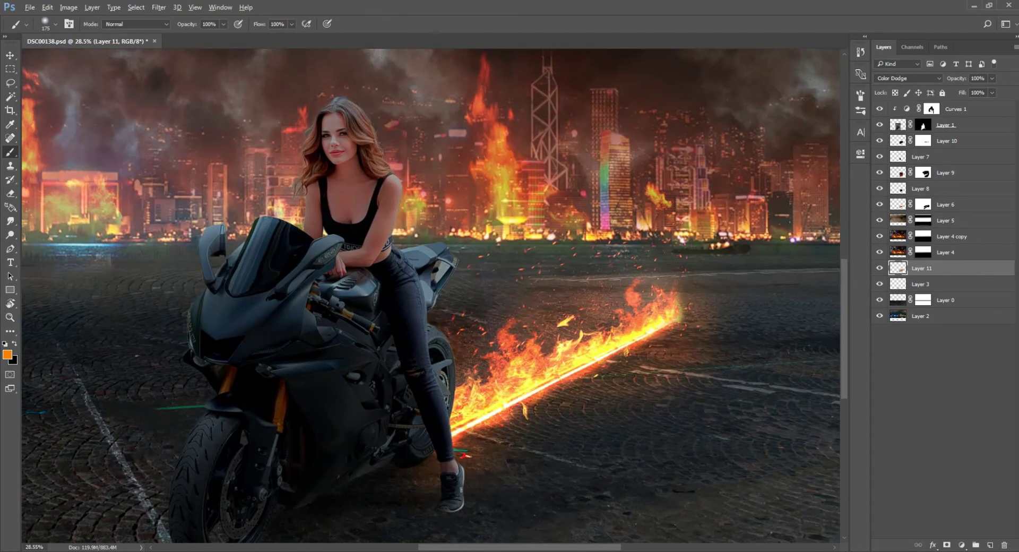
click(7, 354)
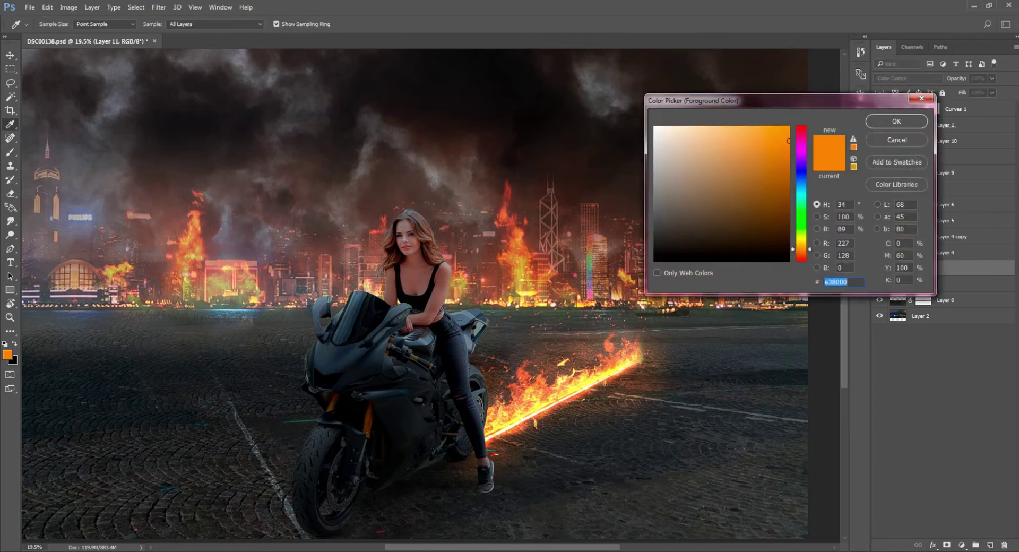
click(778, 189)
click(921, 124)
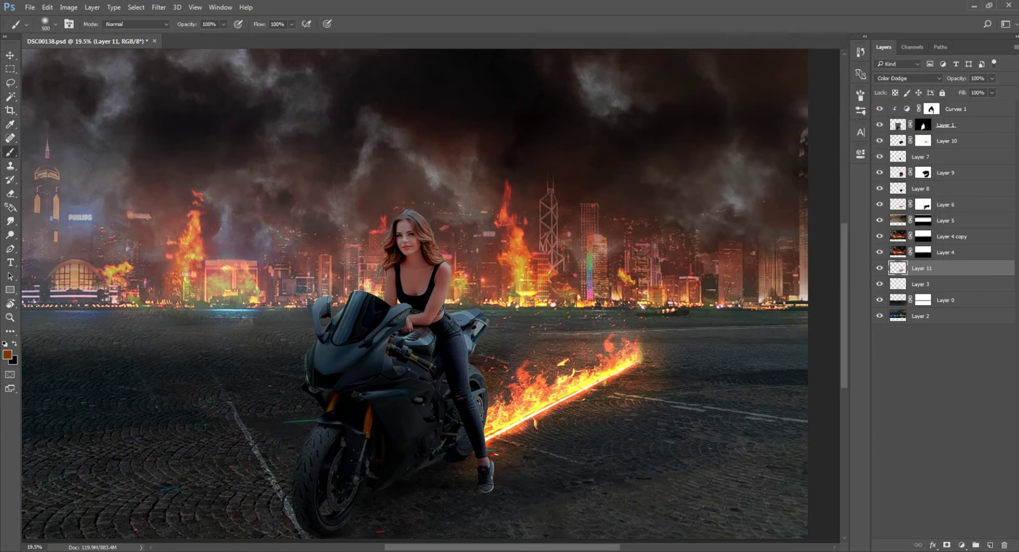
key(bracketright)
key(bracketright)
click(7, 355)
click(780, 180)
click(915, 122)
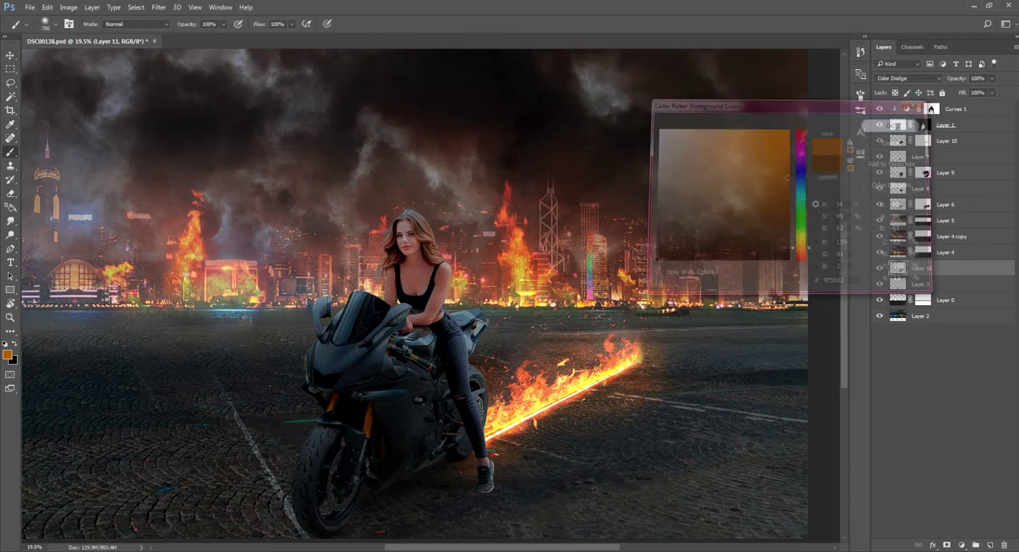
click(682, 356)
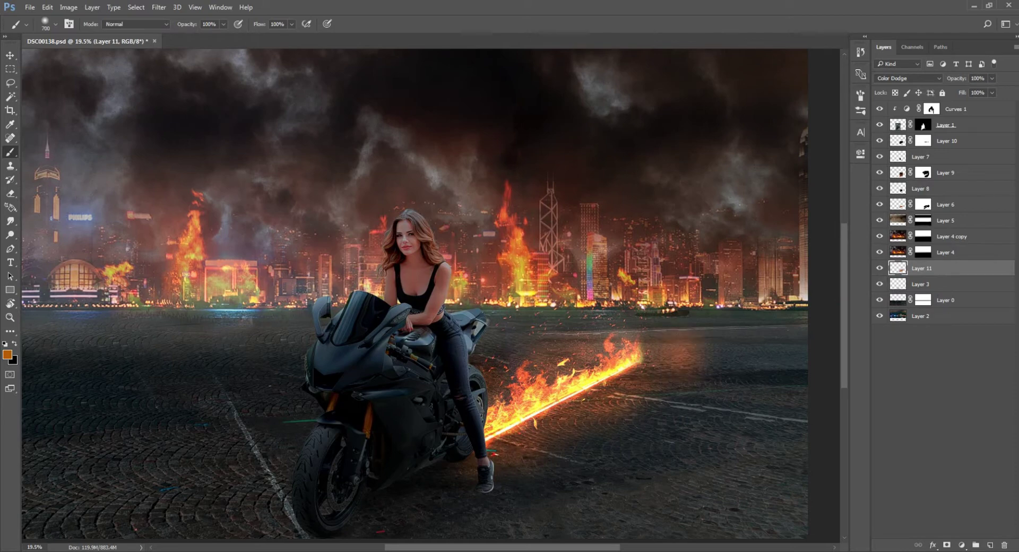
Step: Review the painted glow and select Layer 1
scroll(685, 357, down, 3)
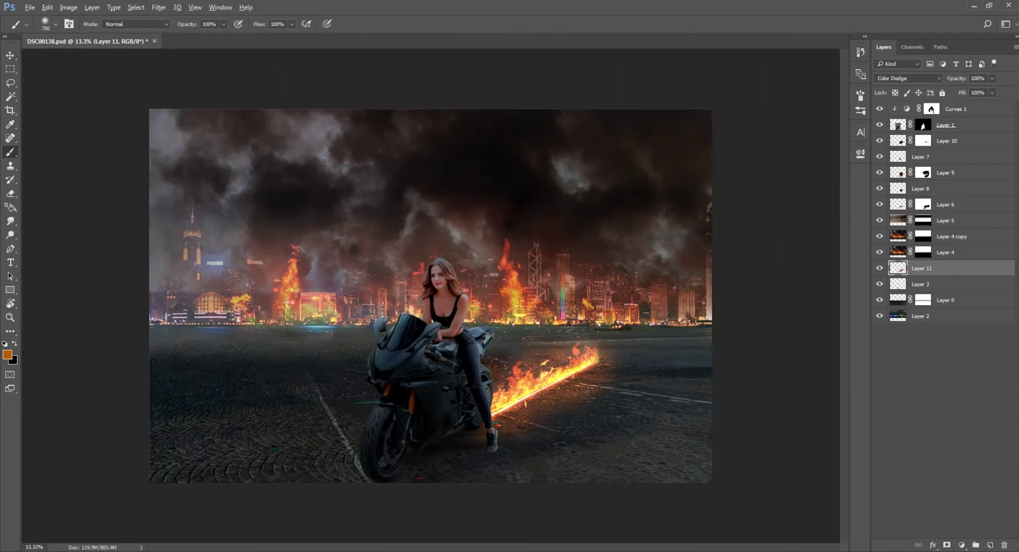
scroll(537, 363, up, 3)
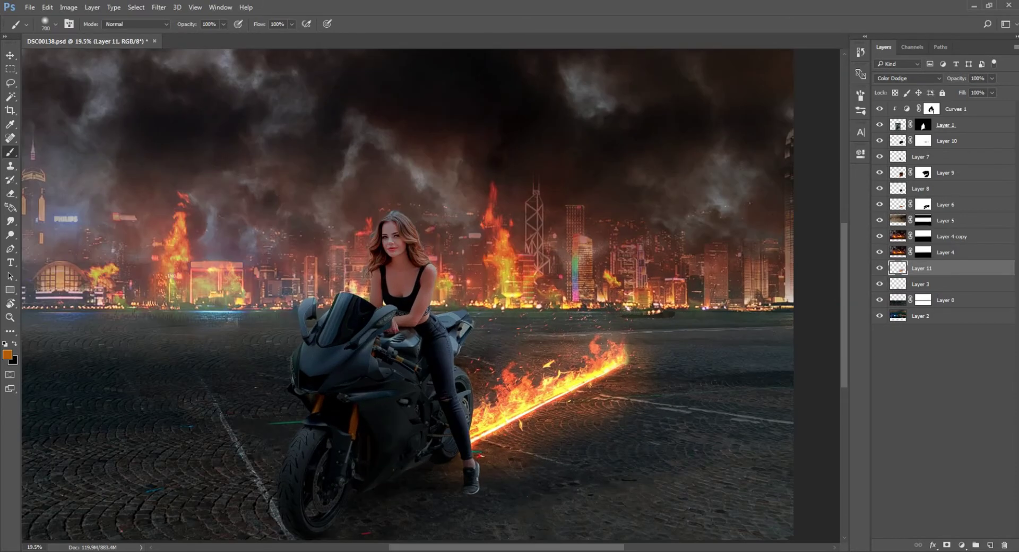
scroll(524, 452, up, 2)
scroll(525, 452, up, 2)
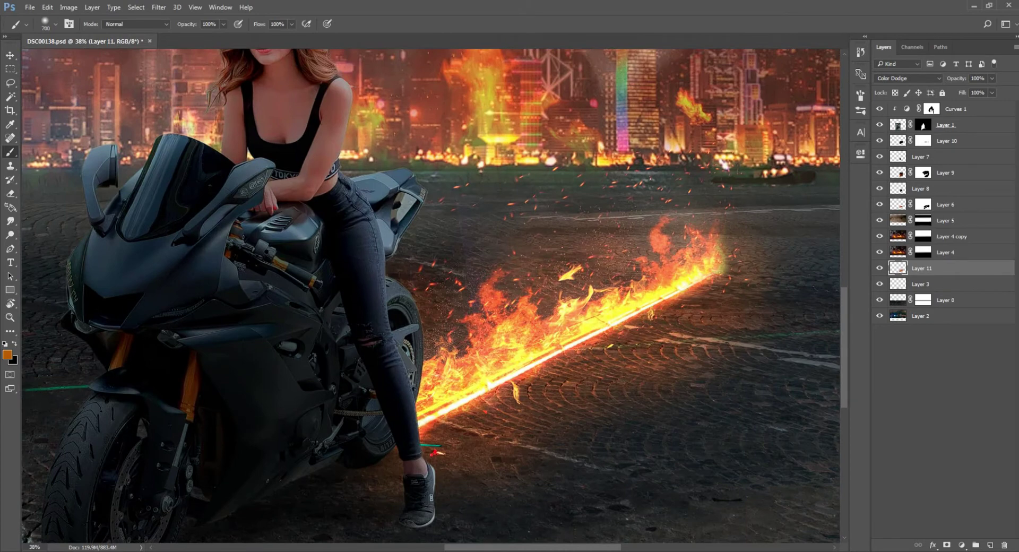
click(922, 123)
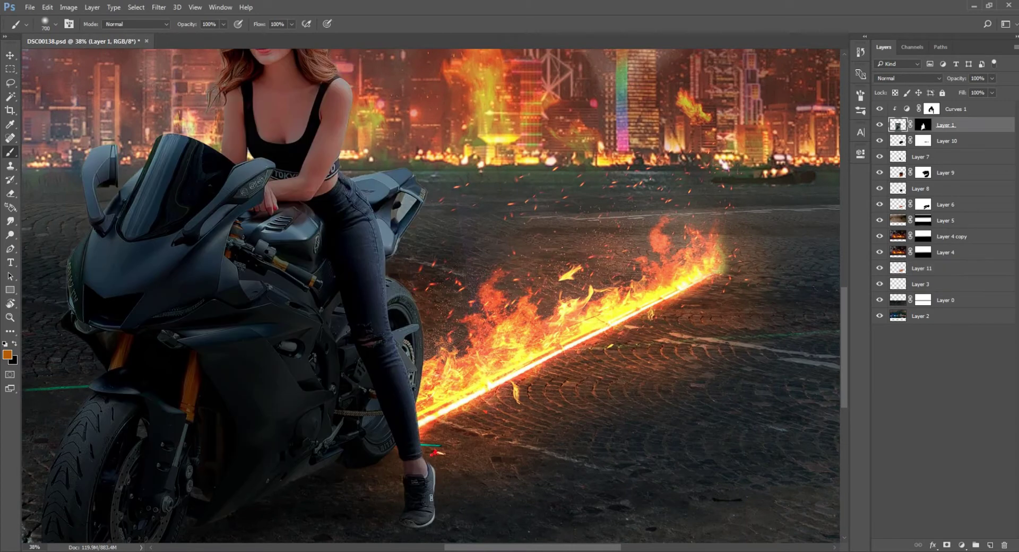
Step: Create a new clipped Layer 12 at the top of the stack, blended as Color Dodge
key(ctrl+shift+alt+n)
key(ctrl+alt+g)
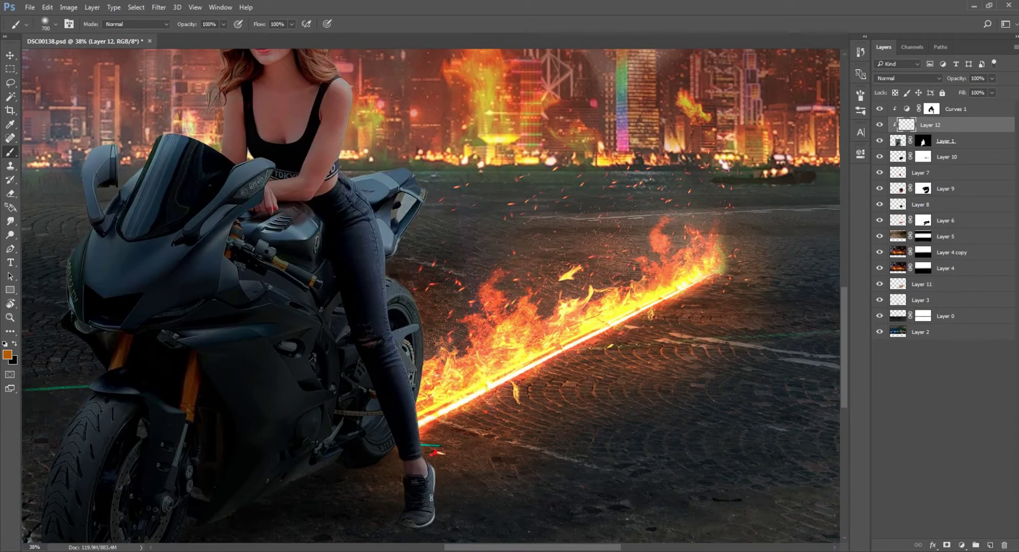
drag(905, 124, 905, 102)
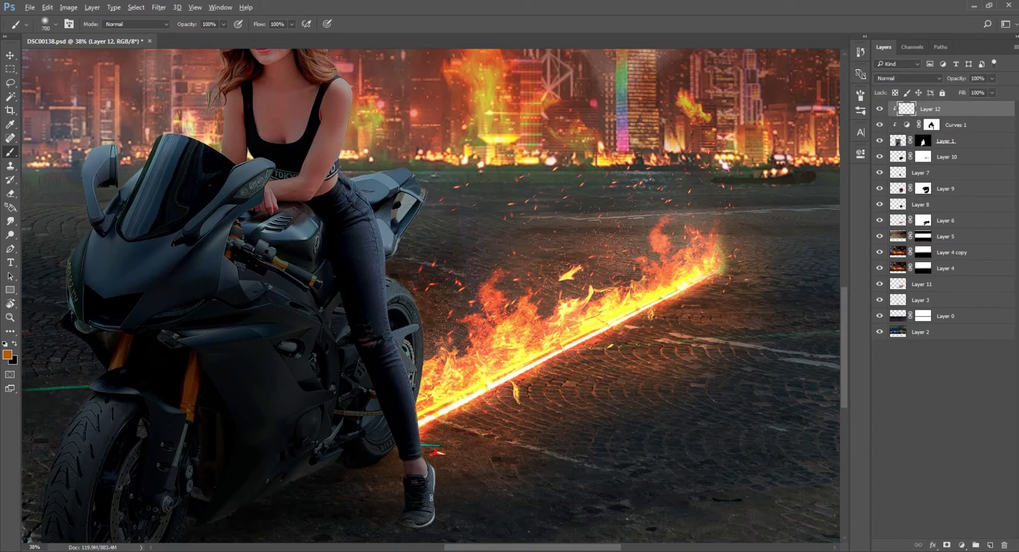
click(907, 78)
click(902, 156)
Step: Pick orange #f68b00 and paint rim glow down the leg's right edge and shoe
key(bracketleft)
key(bracketleft)
click(7, 354)
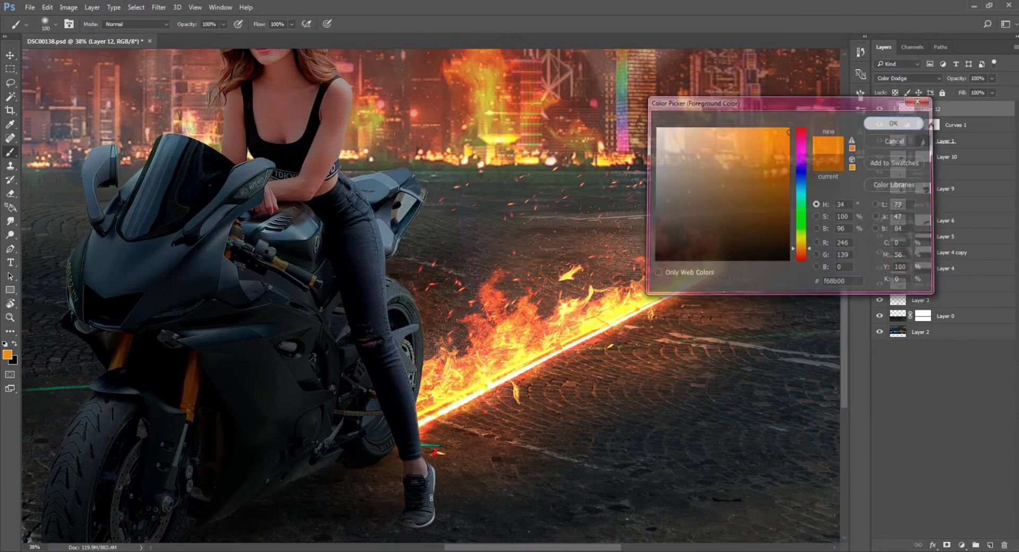
click(893, 123)
scroll(414, 327, up, 3)
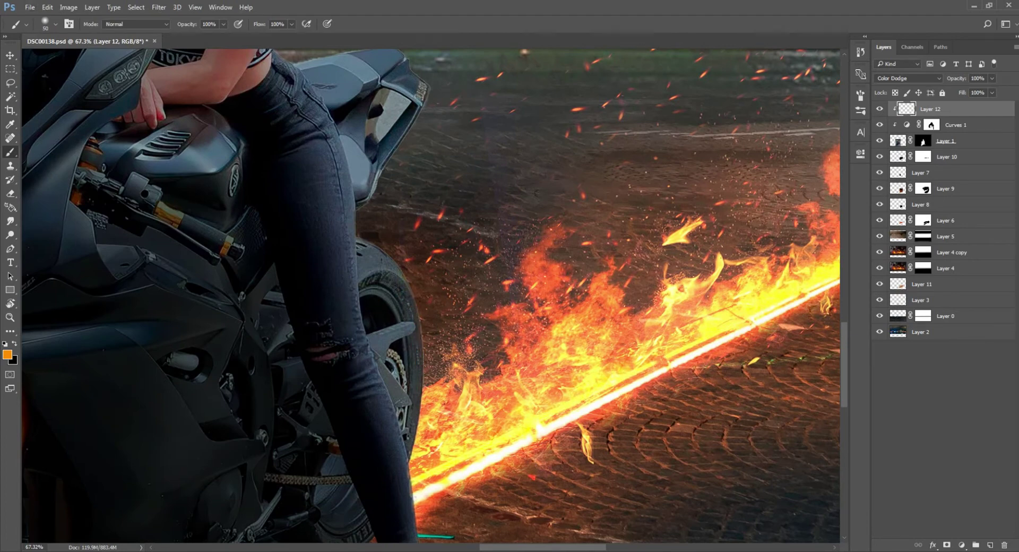
scroll(429, 296, down, 3)
drag(424, 365, 457, 522)
mouse_move(449, 472)
mouse_down()
mouse_move(419, 345)
mouse_move(435, 259)
mouse_move(420, 178)
mouse_up()
key(ctrl+z)
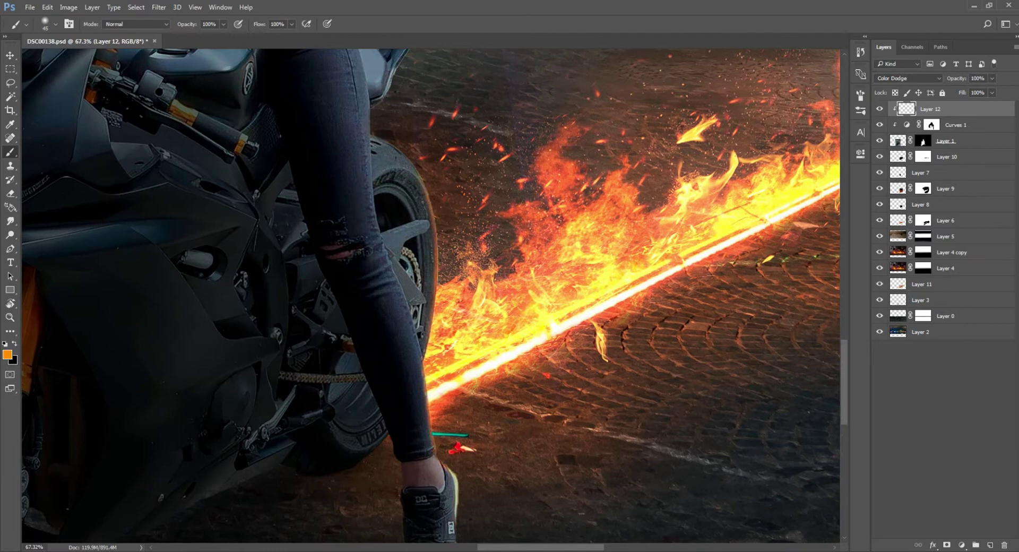
Step: Paint rim glow along the jeans, lower leg and shoe, plus a thin glow on the fairing edge
key(bracketright)
key(bracketright)
key(bracketright)
drag(431, 374, 422, 239)
drag(425, 428, 449, 499)
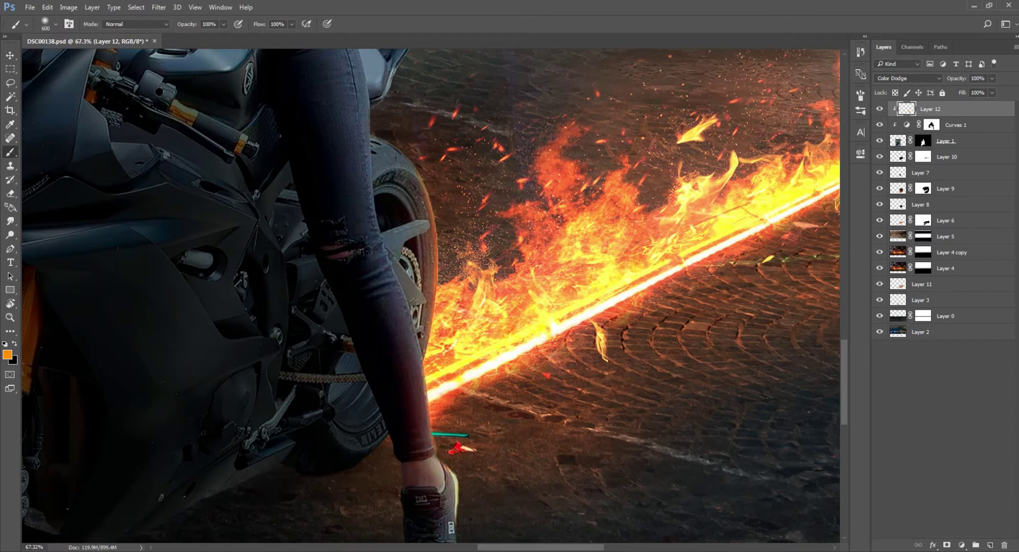
scroll(672, 286, down, 3)
scroll(672, 286, down, 3)
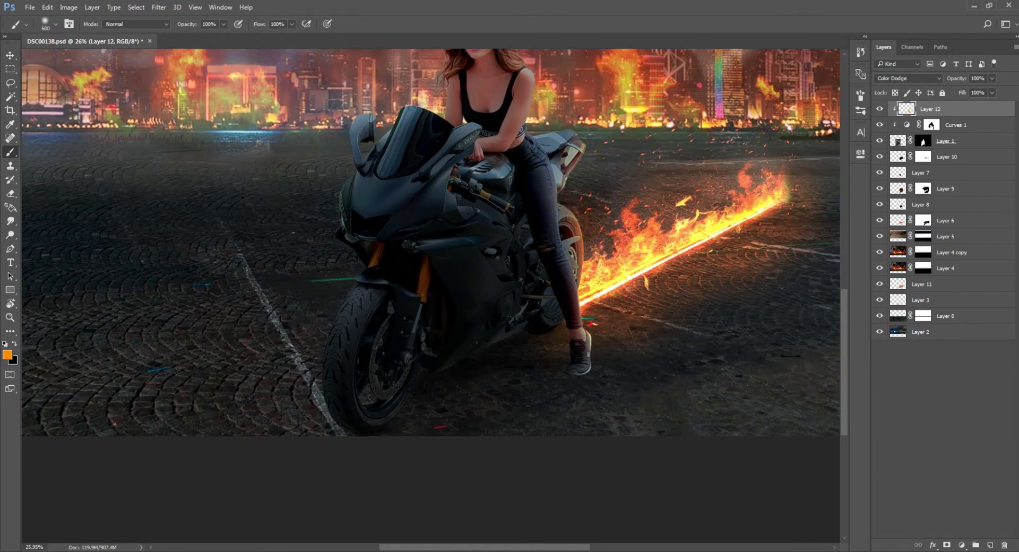
scroll(631, 234, up, 5)
key(bracketleft)
key(bracketleft)
key(bracketleft)
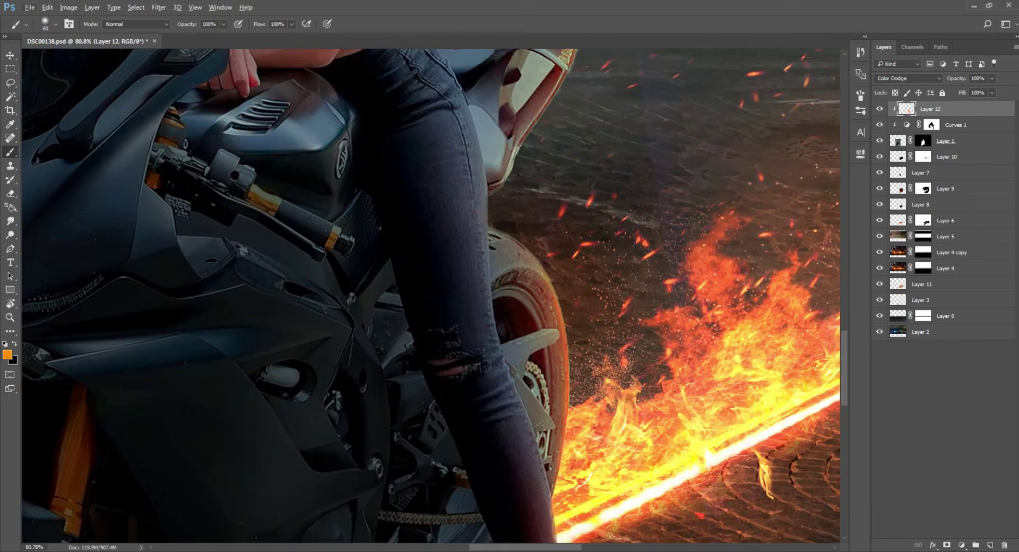
click(495, 188)
mouse_move(513, 163)
mouse_down()
mouse_move(563, 78)
mouse_move(489, 258)
mouse_up()
Step: Glow the rear fairing and hair with a lighter orange at brush 150, then add Layer 13
key(ctrl+0)
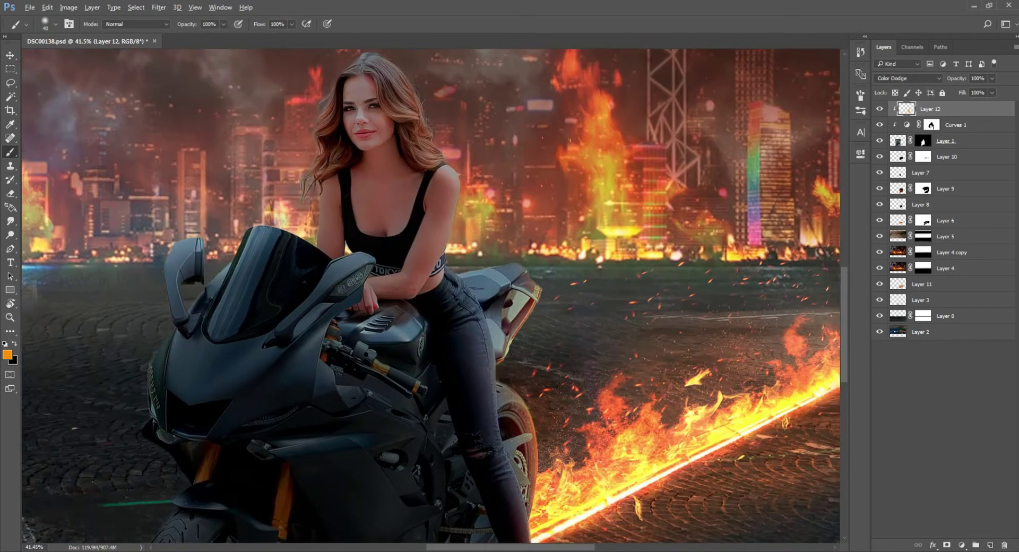
key(bracketright)
key(bracketright)
key(bracketright)
click(8, 355)
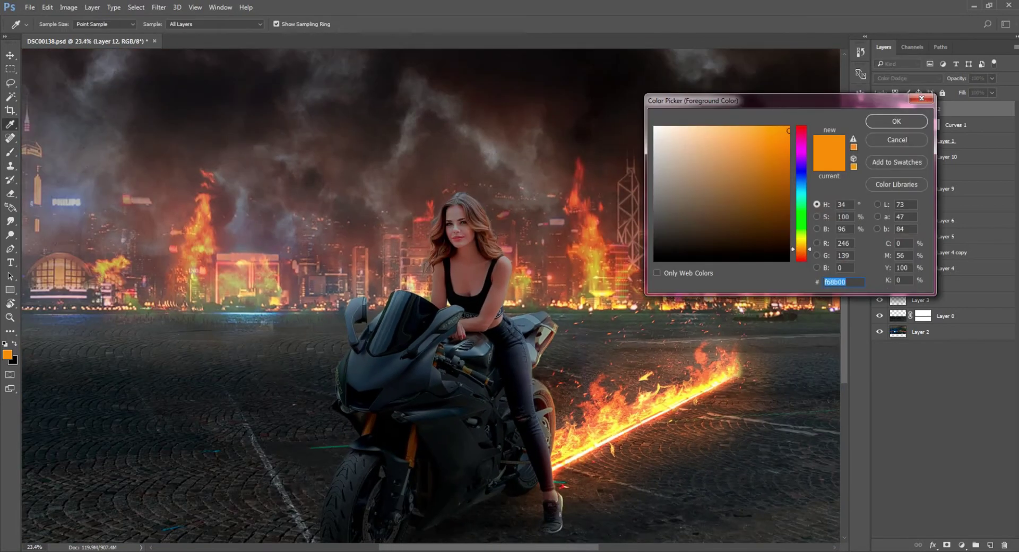
key(Return)
mouse_move(547, 336)
mouse_down()
mouse_move(555, 313)
mouse_move(515, 197)
mouse_move(483, 366)
mouse_up()
click(403, 245)
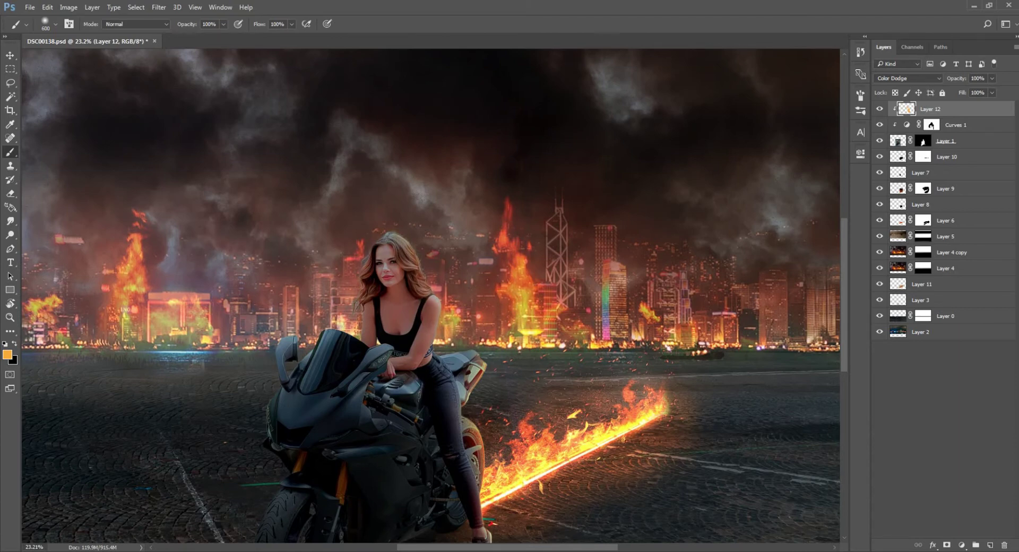
scroll(566, 260, down, 3)
scroll(566, 260, up, 2)
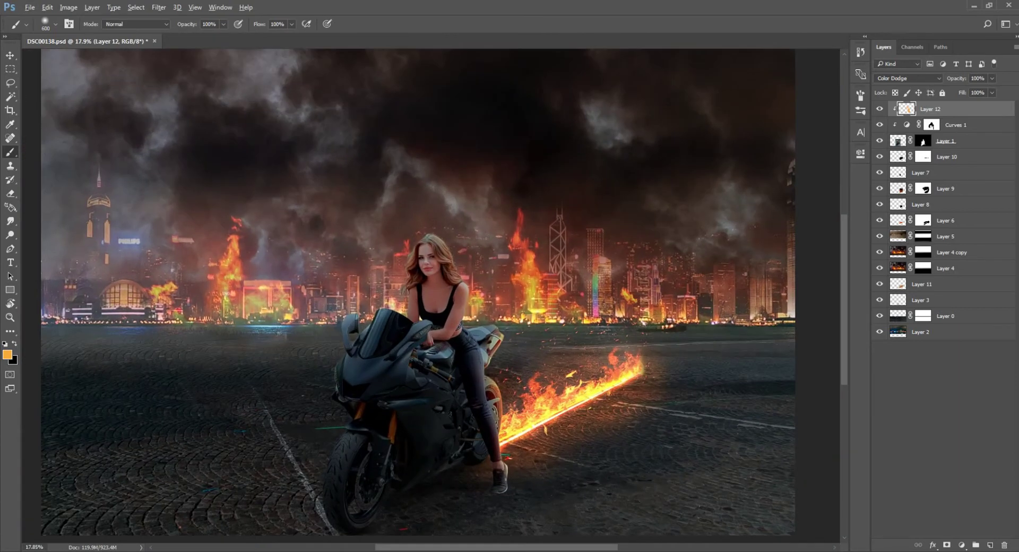
key(ctrl+shift+alt+n)
scroll(430, 295, down, 1)
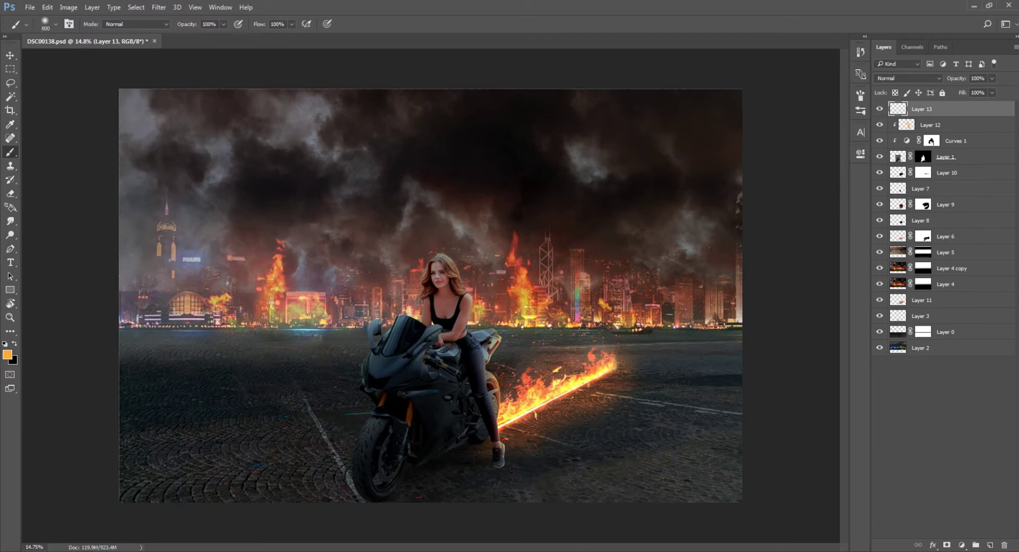
Step: Darken the road near the horizon with a dark colour, using an 1100 px brush at 32% opacity
key(bracketright)
key(bracketright)
key(bracketright)
key(2)
key(4)
key(3)
key(2)
alt+click(589, 344)
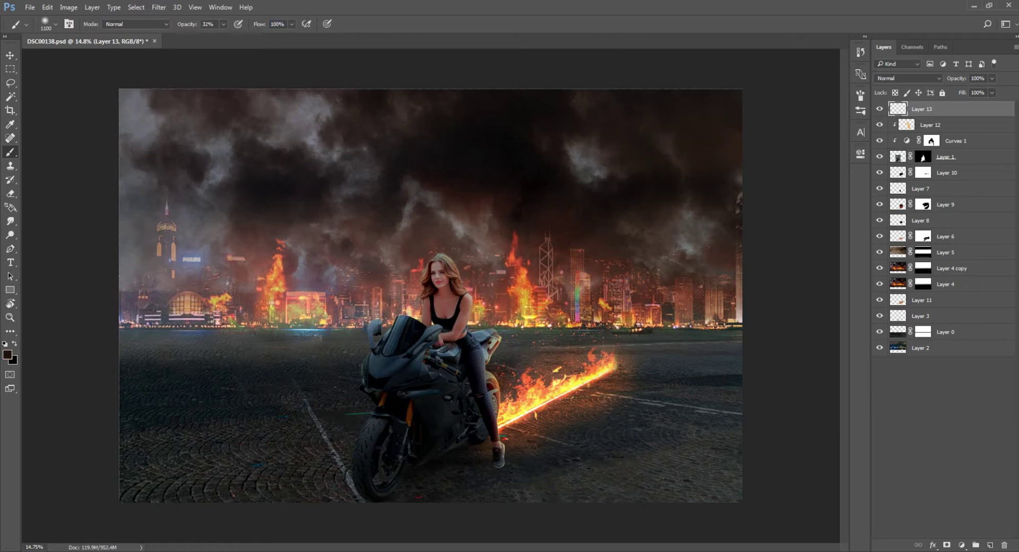
mouse_move(504, 340)
mouse_down()
mouse_move(632, 318)
mouse_move(690, 345)
mouse_move(504, 334)
mouse_up()
drag(393, 329, 127, 340)
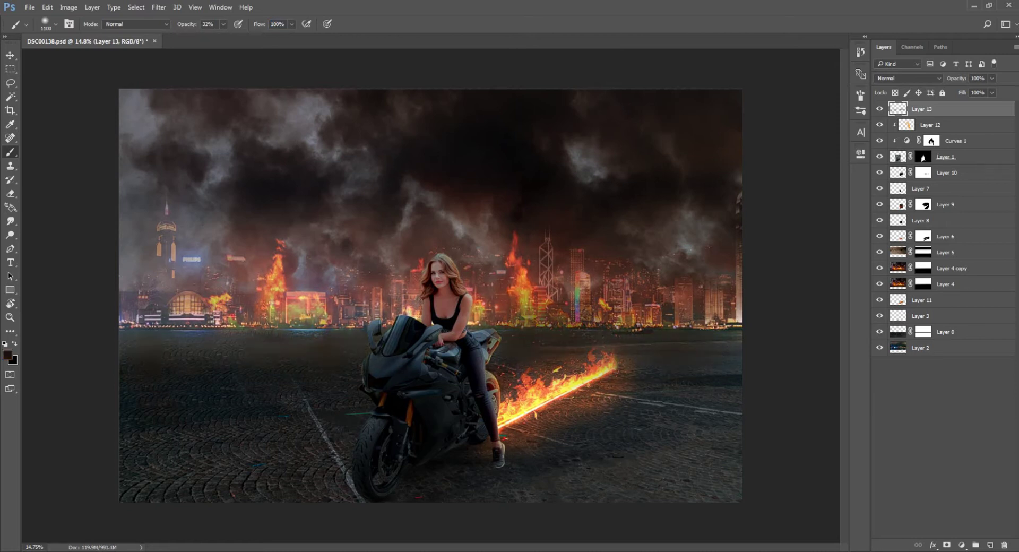
Step: Paint lighter brown over the left road and right of the flame trail
alt+click(170, 440)
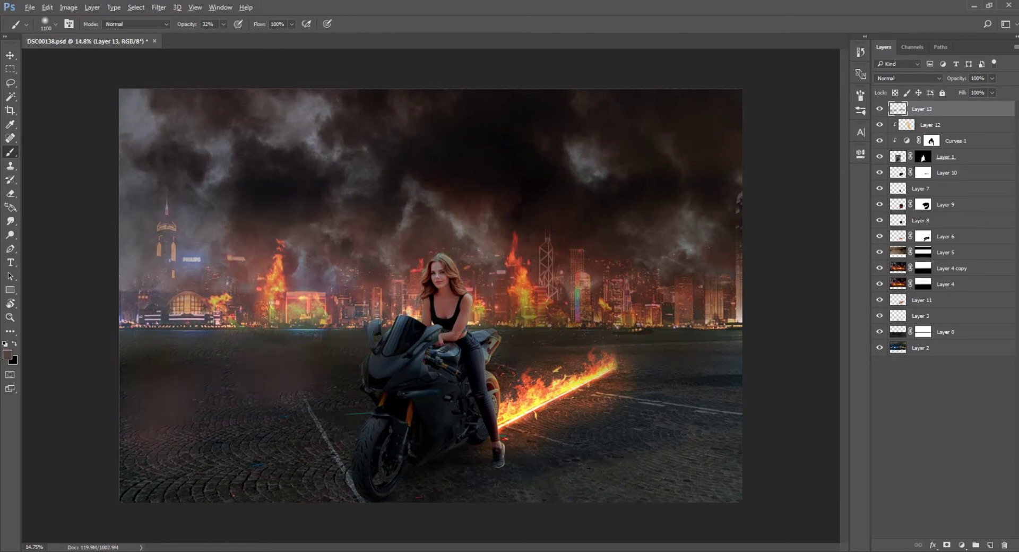
drag(297, 382, 138, 393)
drag(530, 343, 631, 335)
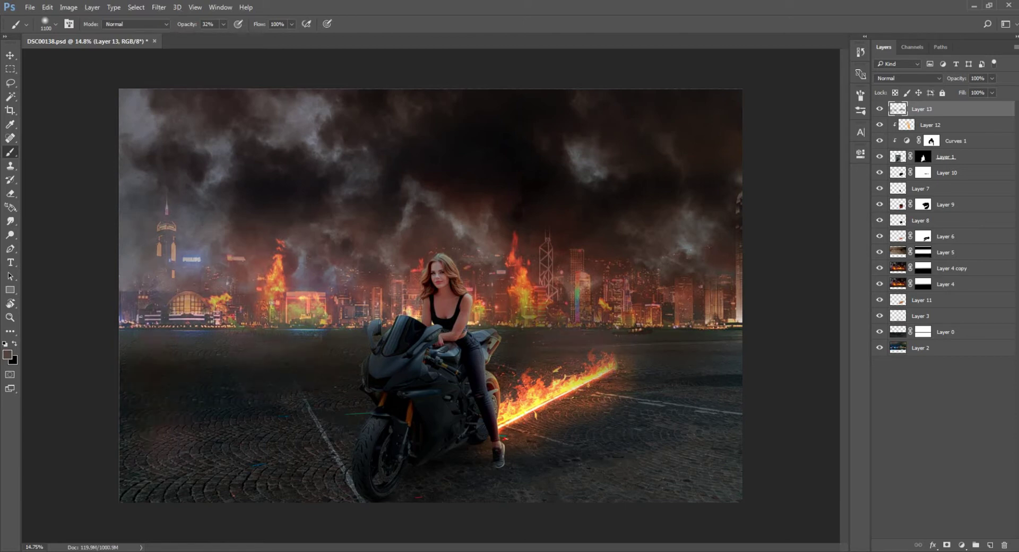
drag(682, 417, 653, 396)
Step: Add darker reddish-brown glow beside the flame trail and lower-left ground; blend Layer 13 as Soft Light
alt+click(669, 404)
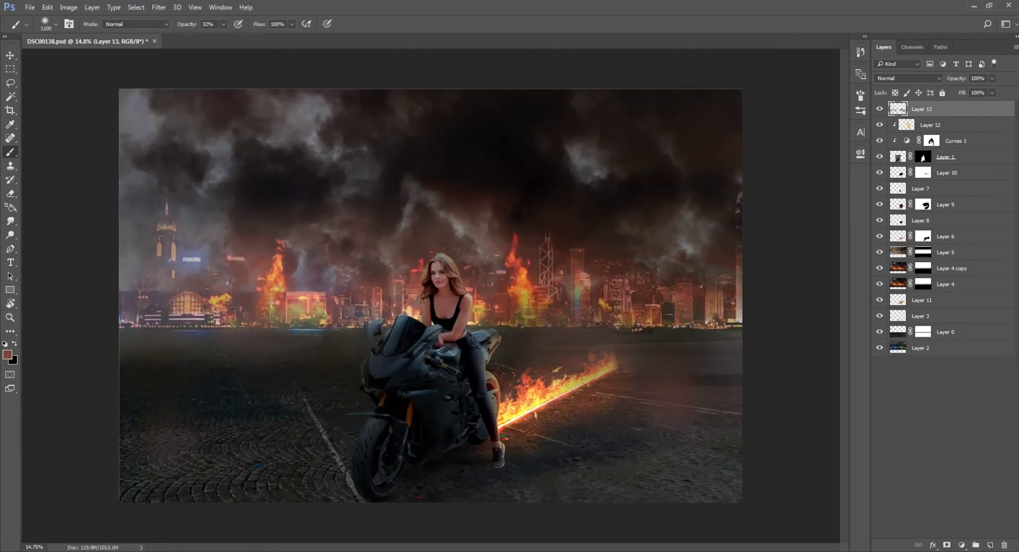
click(706, 359)
click(658, 425)
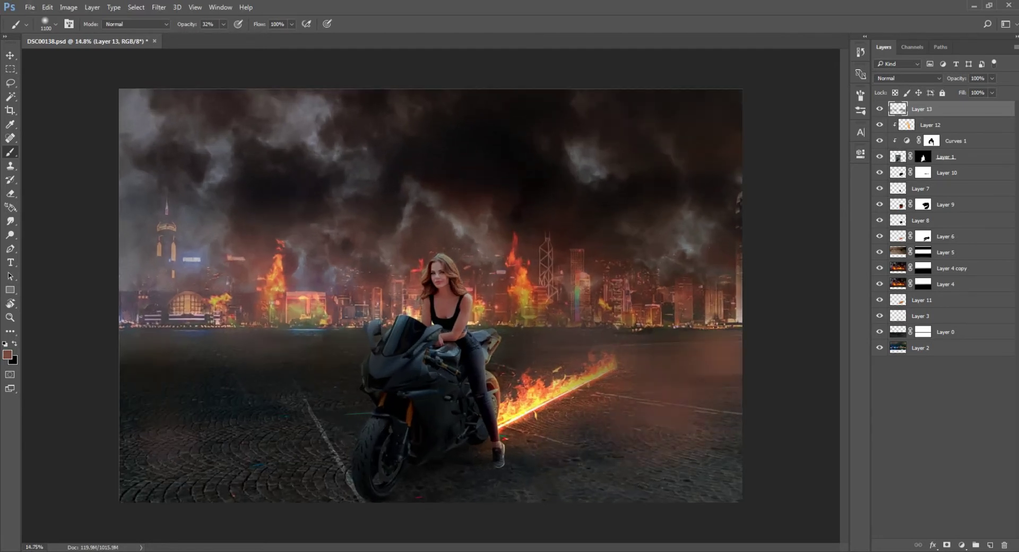
click(191, 349)
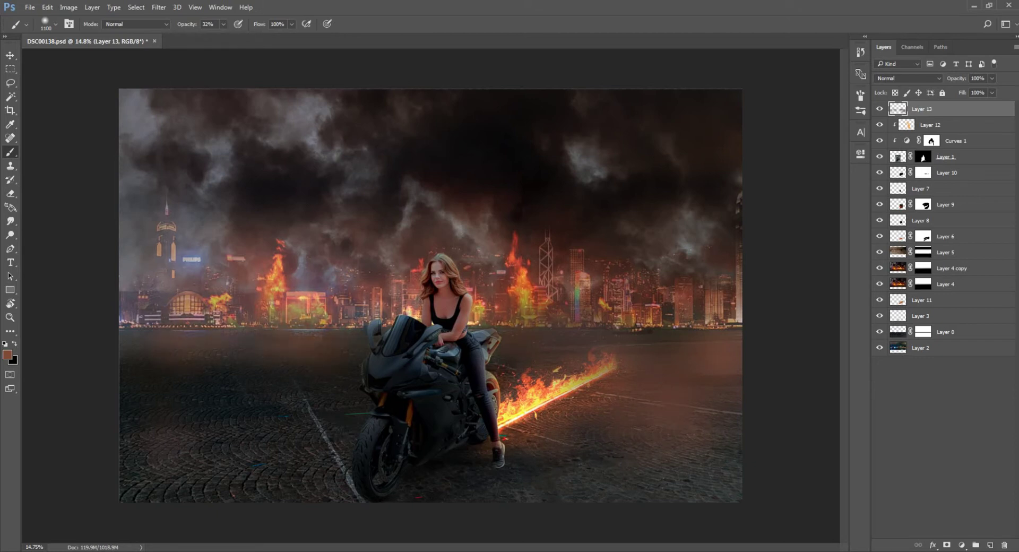
click(137, 391)
click(216, 389)
click(145, 386)
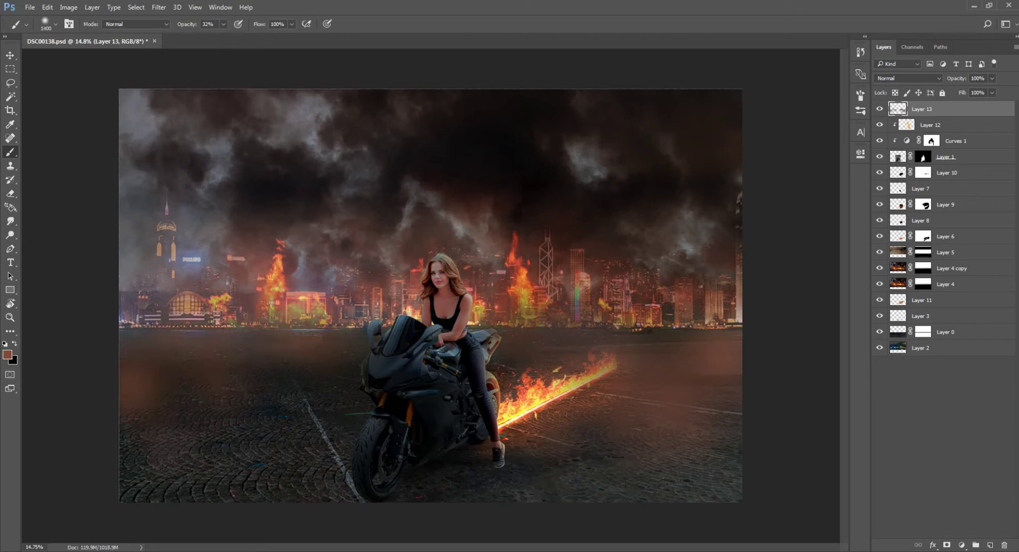
click(185, 390)
click(907, 78)
click(913, 189)
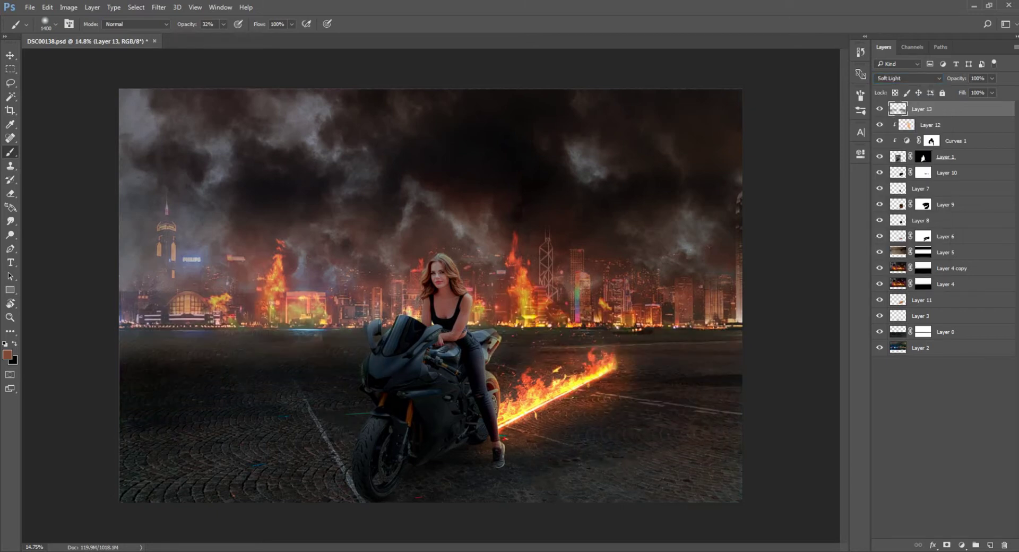
Step: Paint black with an 1100 px brush beside the fire and left of the bike
key(d)
key(bracketleft)
key(bracketleft)
key(bracketleft)
drag(573, 392, 685, 302)
drag(711, 345, 727, 318)
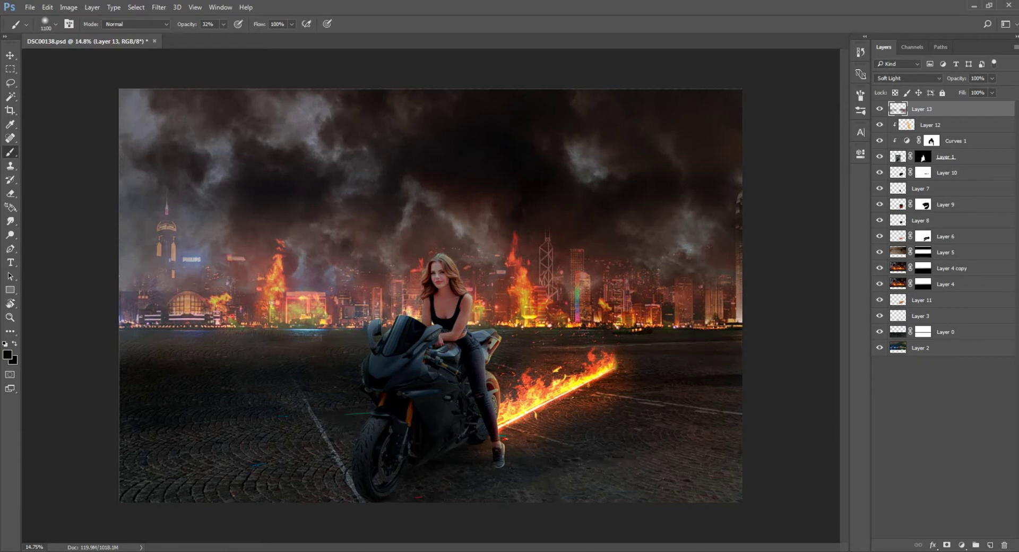
drag(249, 357, 282, 357)
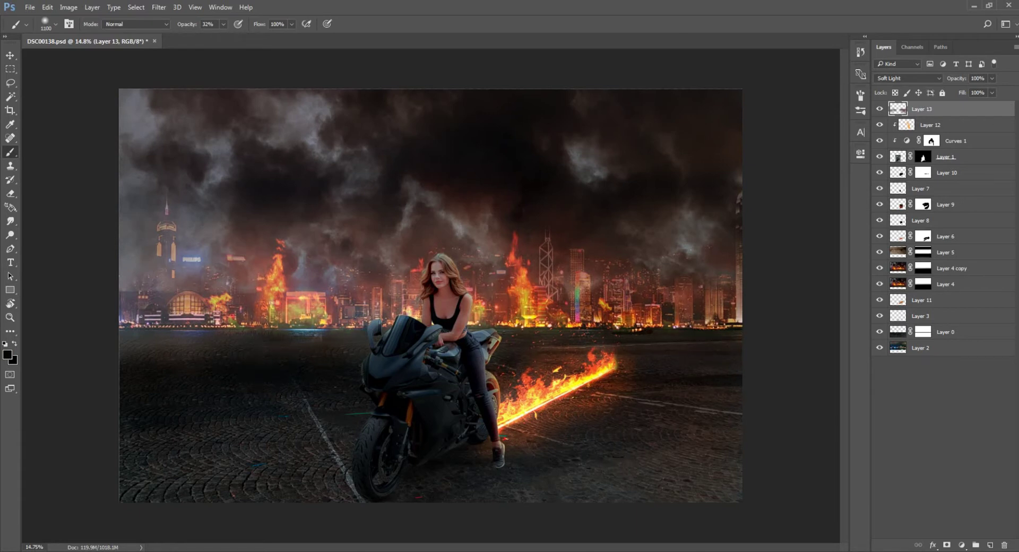
scroll(430, 295, down, 2)
scroll(431, 295, up, 3)
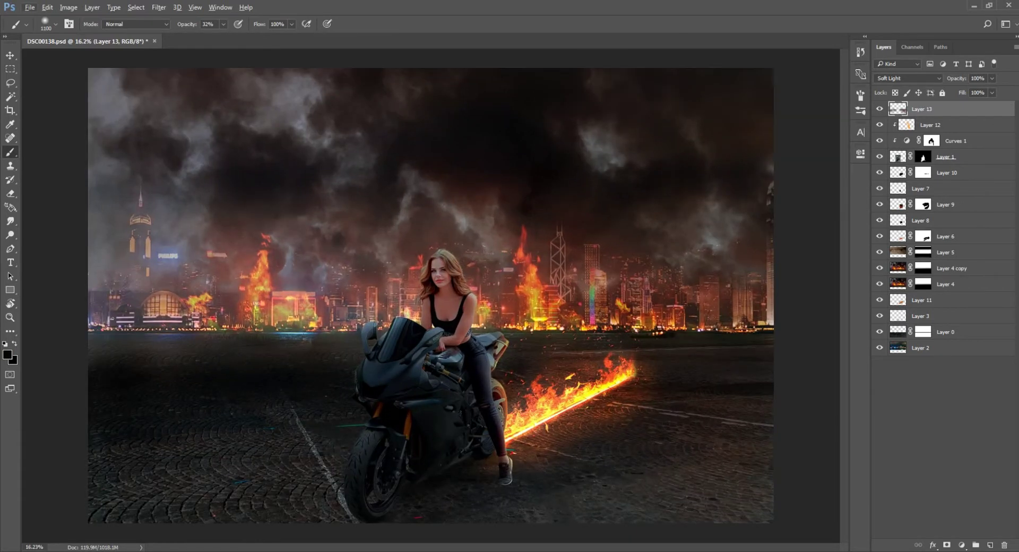
Step: Try Overlay, Screen and Normal blending on Layer 13, settling on Soft Light
click(908, 78)
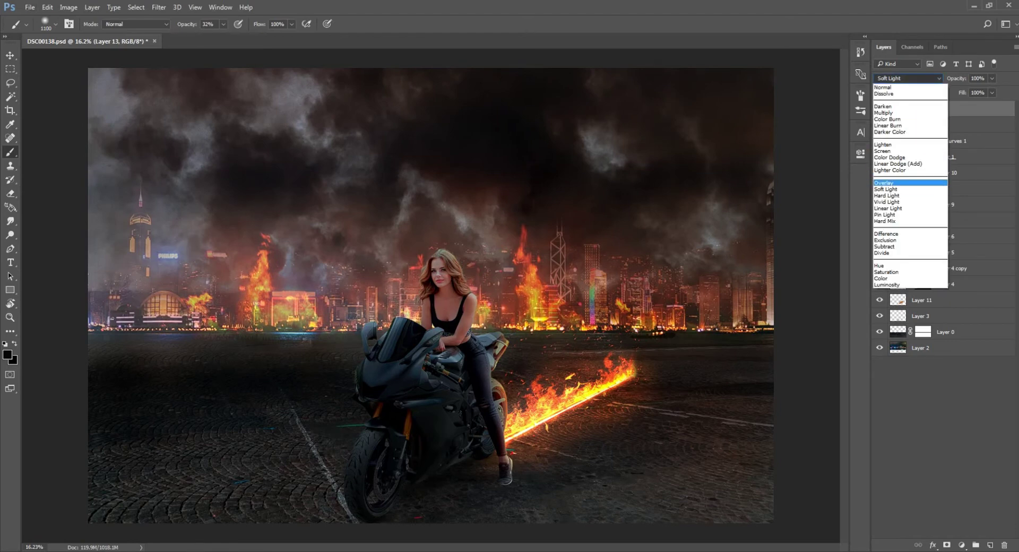
click(883, 182)
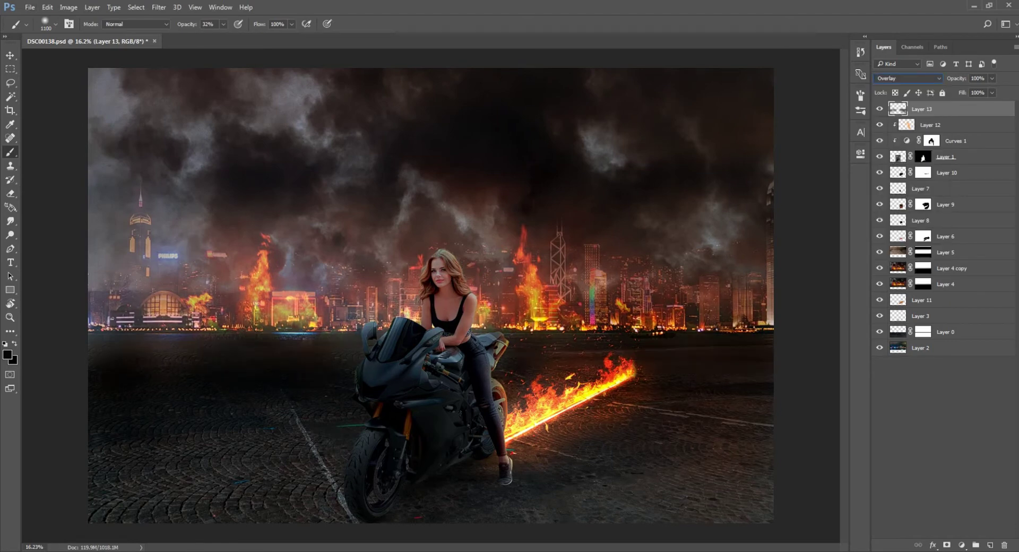
click(908, 78)
click(922, 151)
click(908, 78)
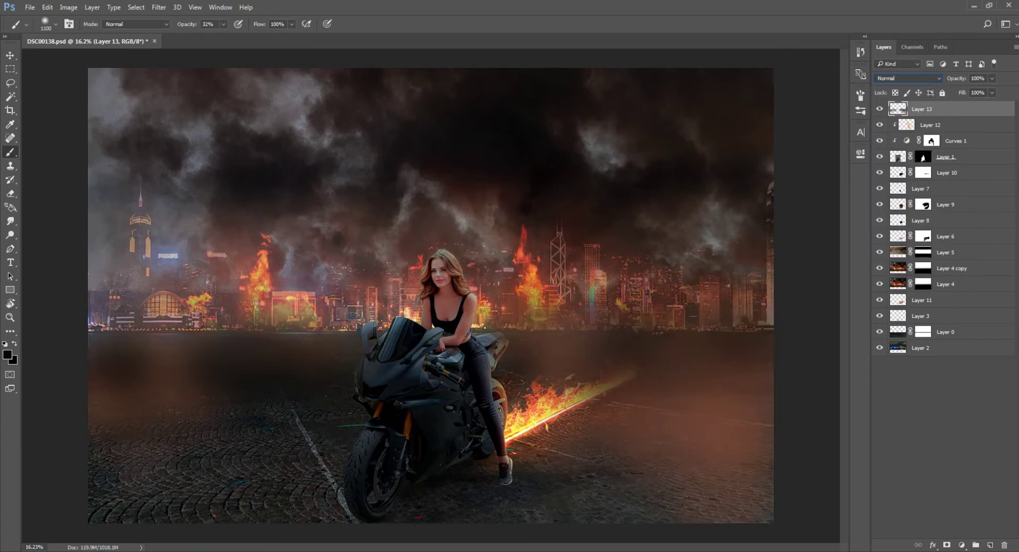
click(908, 78)
click(884, 189)
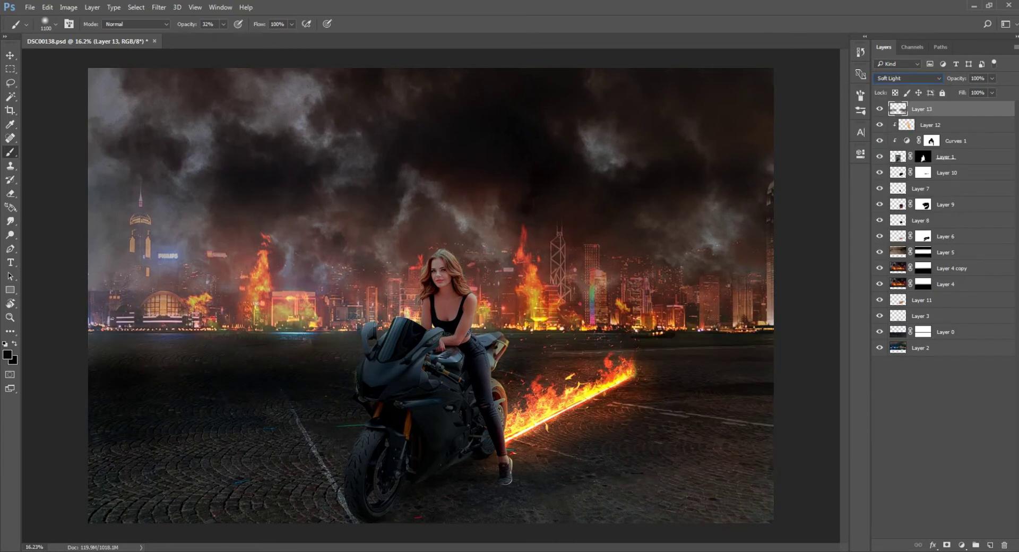
Step: Set Layer 13 to 76% opacity, then compare by toggling Curves 1 and Layer 0
text(72)
key(Return)
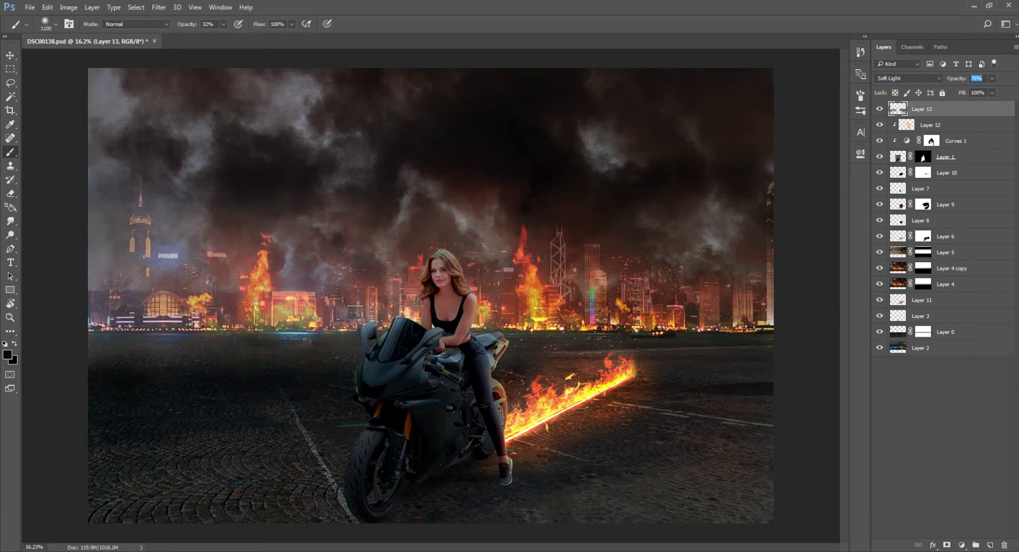
key(Return)
click(880, 141)
click(879, 331)
Step: Lower the glowing city Layer 5 to 45% opacity
key(v)
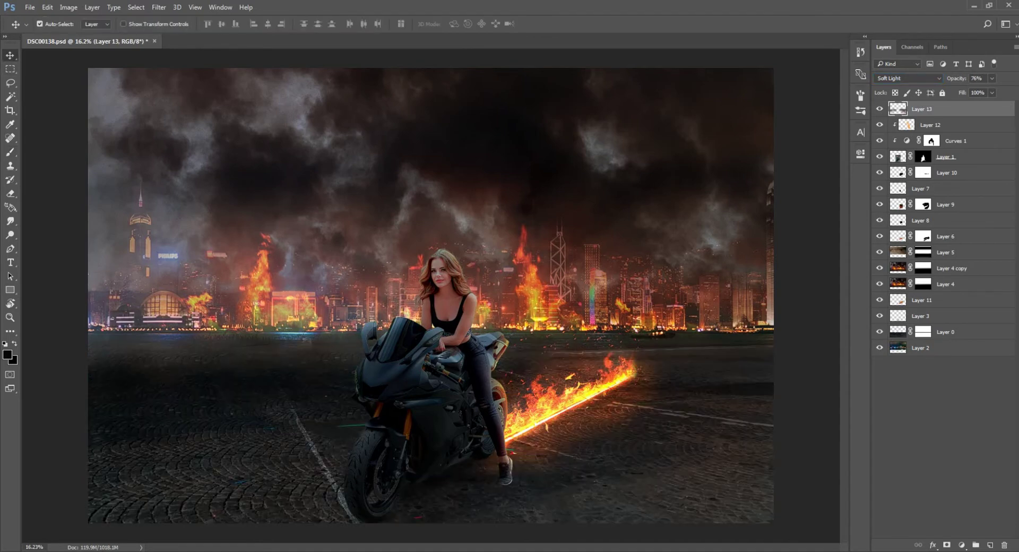
click(880, 252)
click(945, 252)
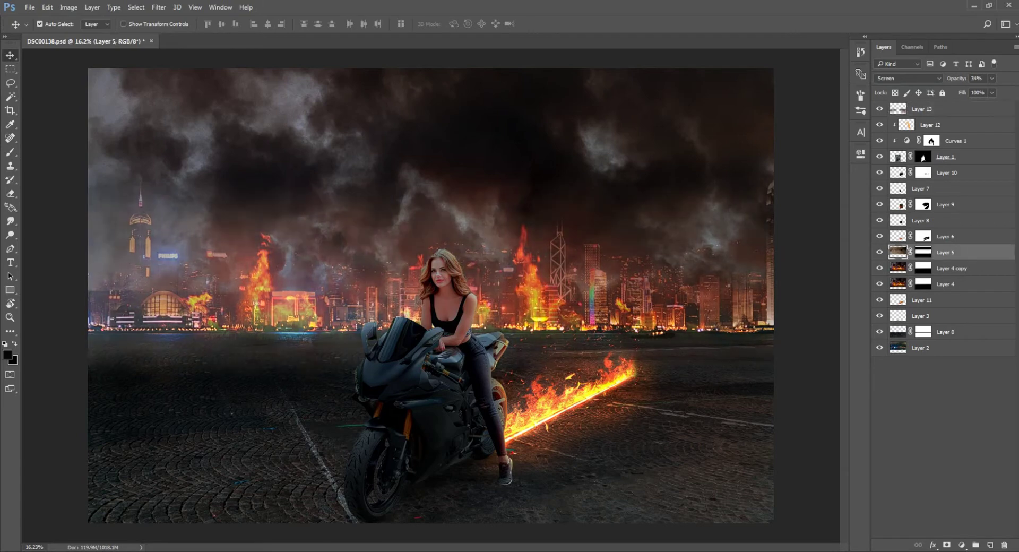
text(45)
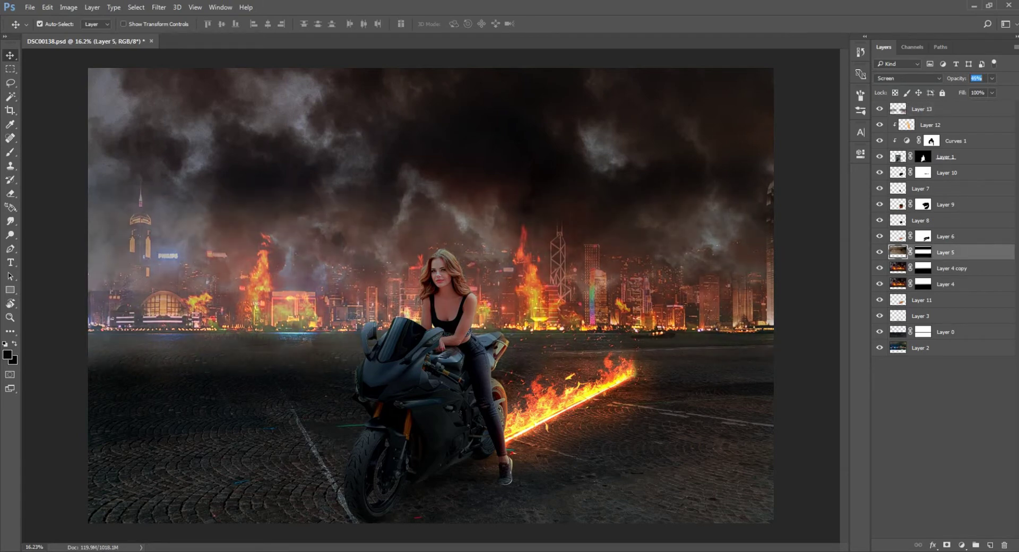
key(Return)
Step: Return to Layer 13, set a 600 px lighter-colour brush, and add new Layer 14
key(alt+period)
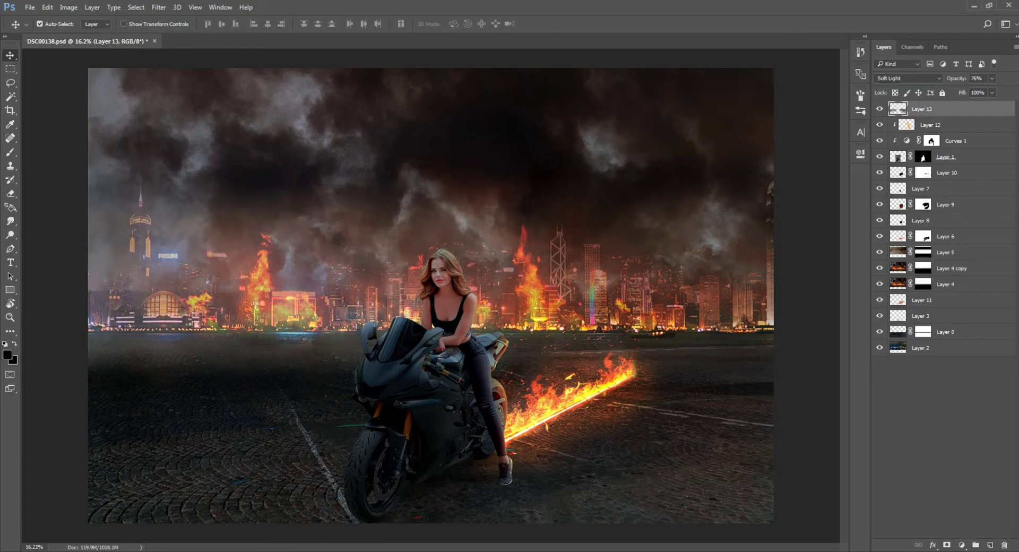
key(e)
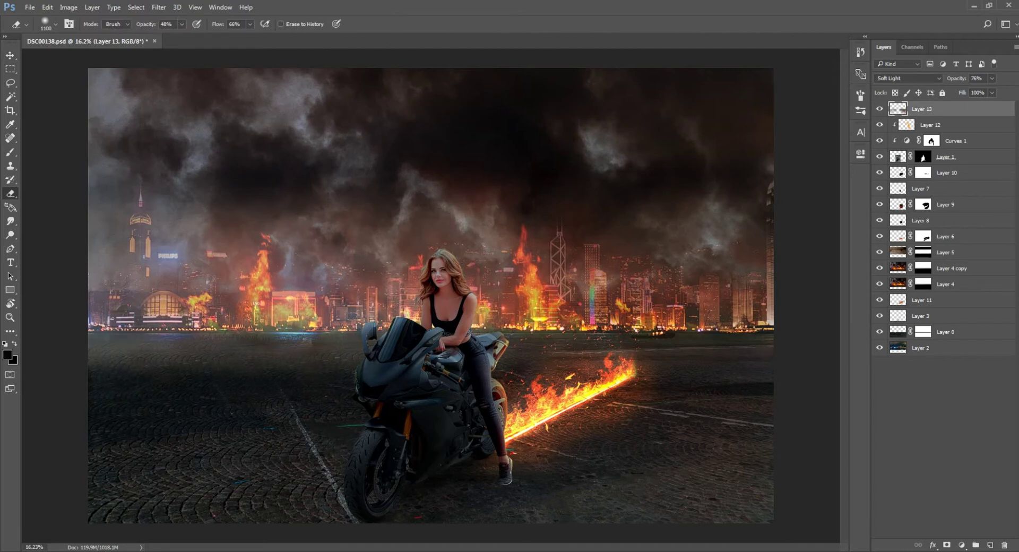
key(b)
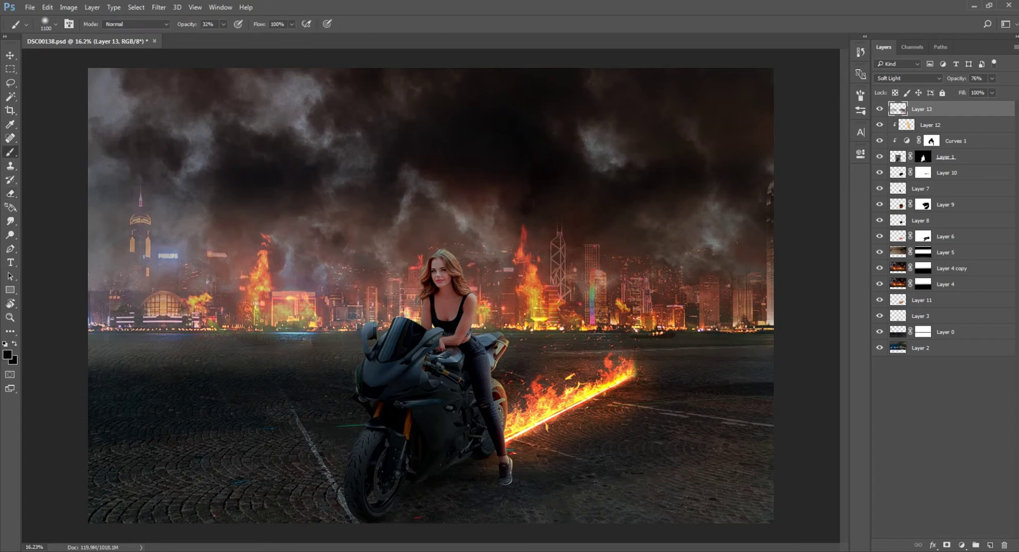
key(bracketleft)
key(bracketleft)
key(bracketleft)
key(x)
click(991, 545)
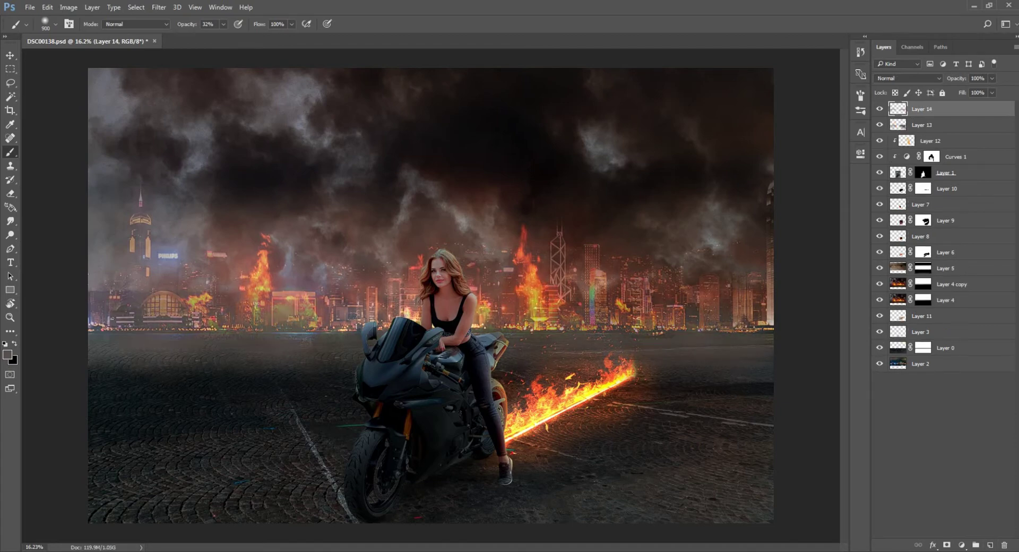
Step: Set a 1500 px brush at 15% flow and move Layer 14 beneath Layer 1
key(bracketright)
key(bracketright)
key(bracketright)
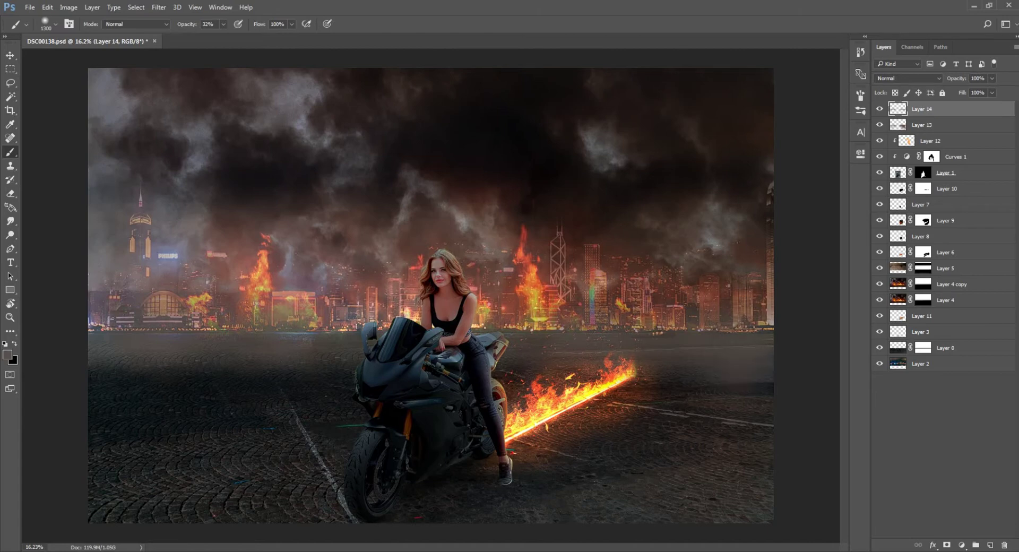
key(shift+1)
key(shift+5)
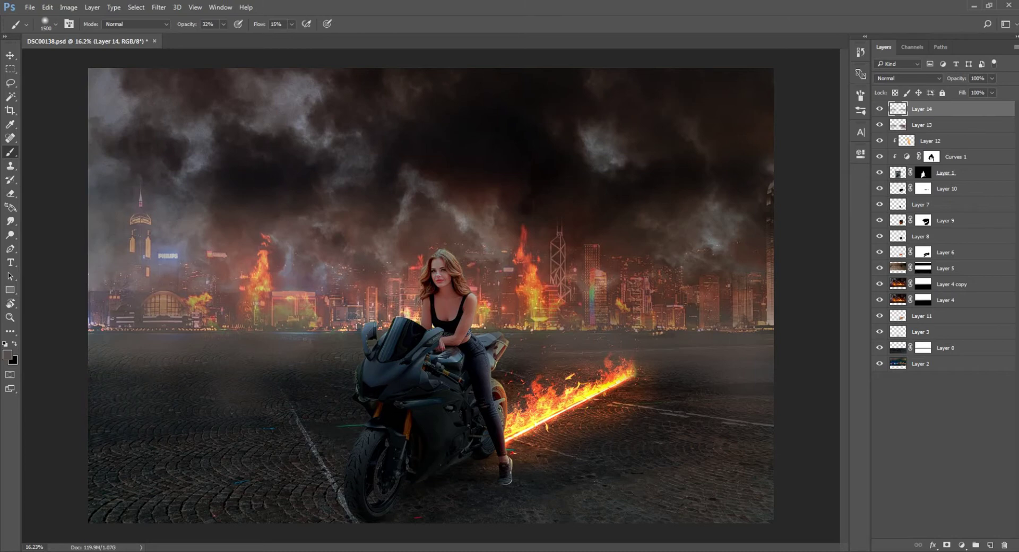
click(908, 78)
key(Escape)
drag(921, 172, 921, 173)
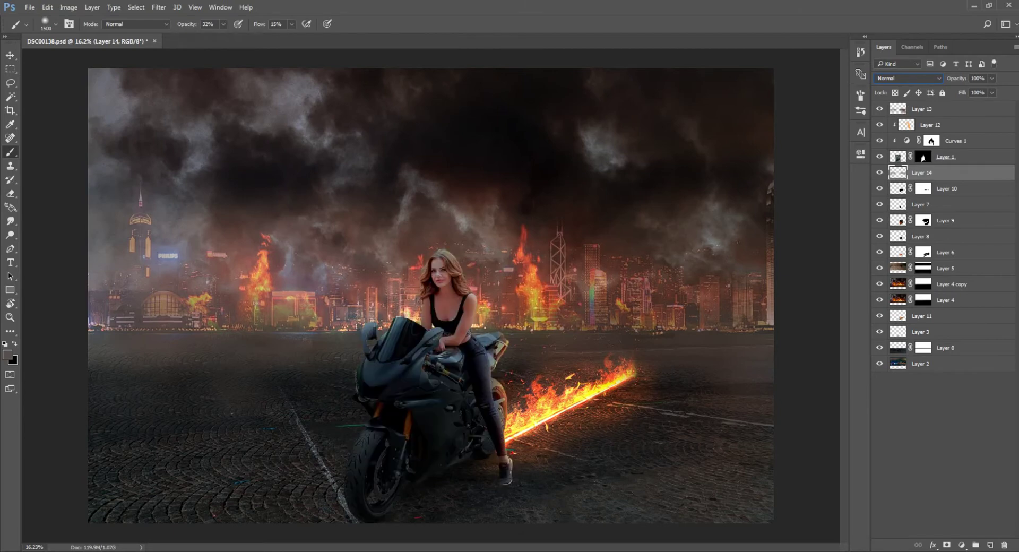
key(Escape)
Step: Move Layer 13 beneath Layer 1, then haze the lower-left ground on Layer 14 with a 900 px brush
drag(923, 156, 924, 164)
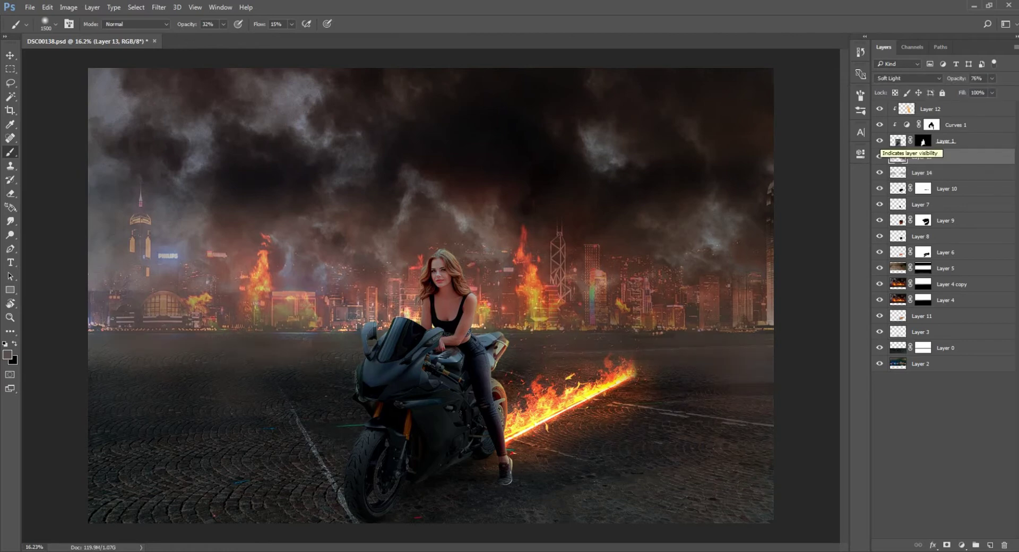
click(879, 157)
click(880, 157)
click(935, 109)
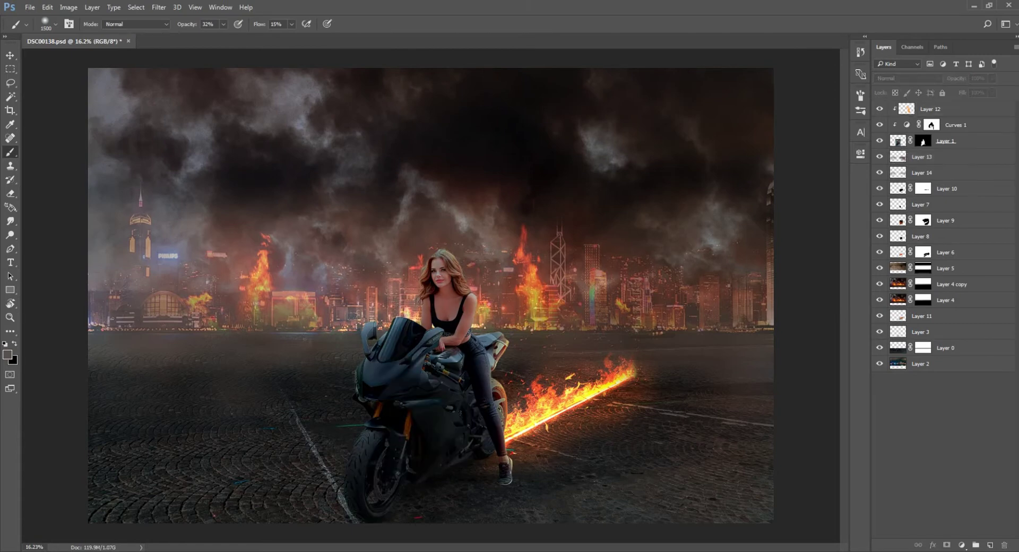
click(935, 157)
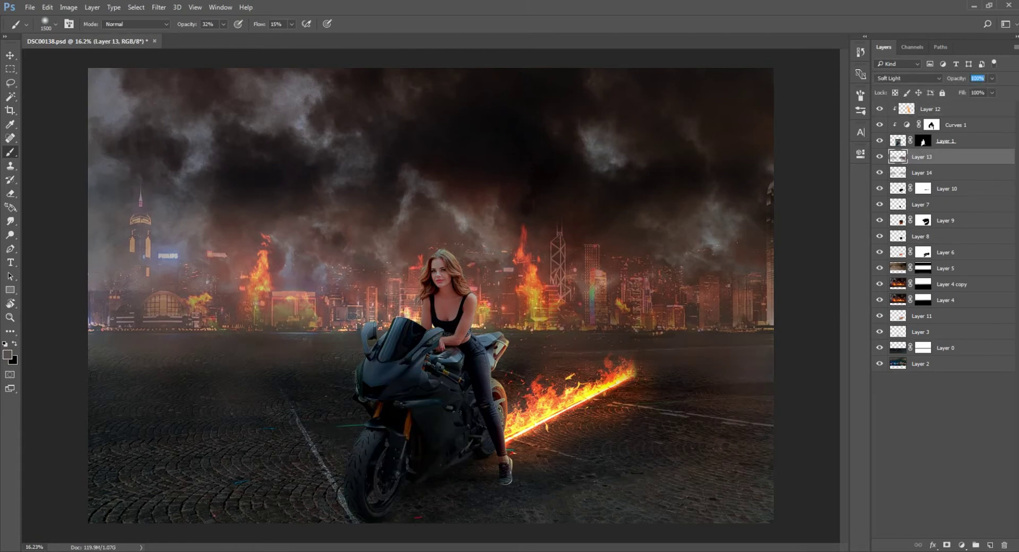
key(alt+bracketleft)
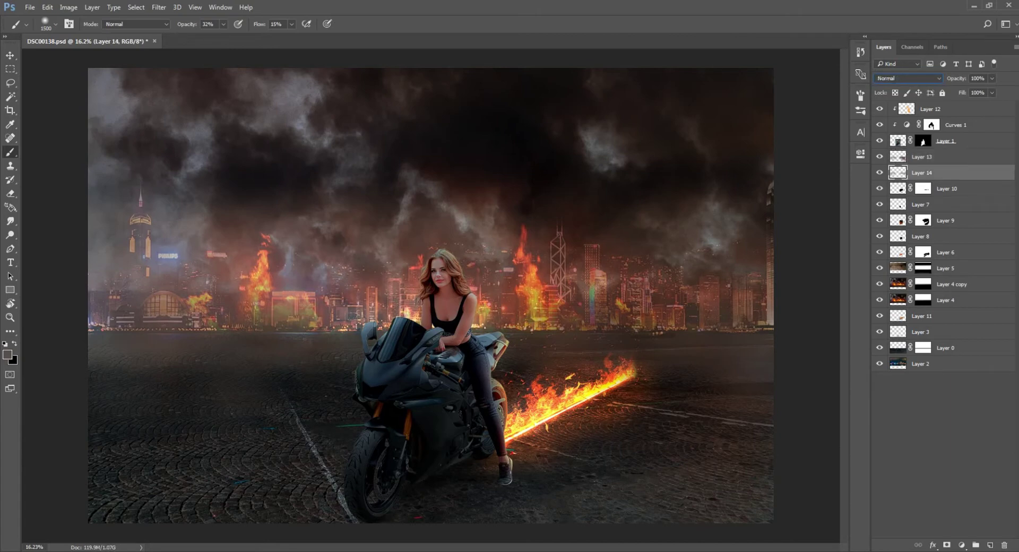
key(shift+Tab)
key(bracketleft)
key(bracketleft)
key(bracketleft)
drag(106, 393, 265, 393)
Step: Add a new empty Layer 15 directly above Layer 13
scroll(431, 295, down, 3)
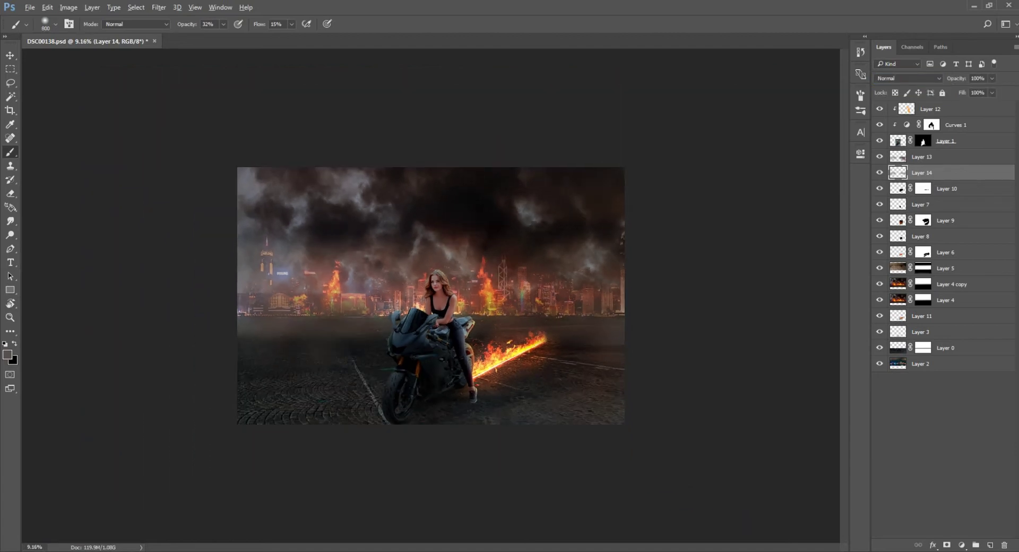
scroll(430, 295, up, 2)
scroll(431, 295, up, 1)
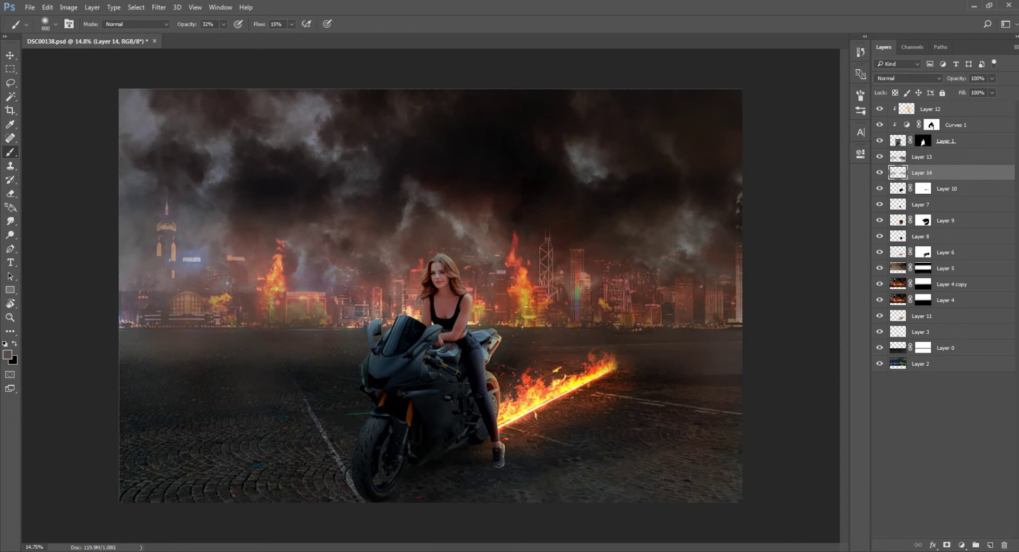
key(alt+bracketright)
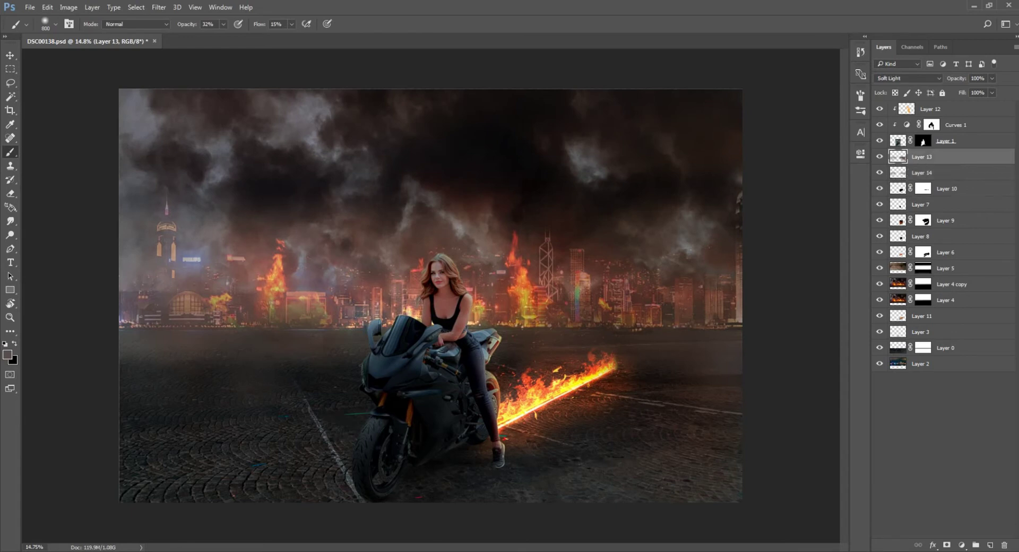
click(991, 545)
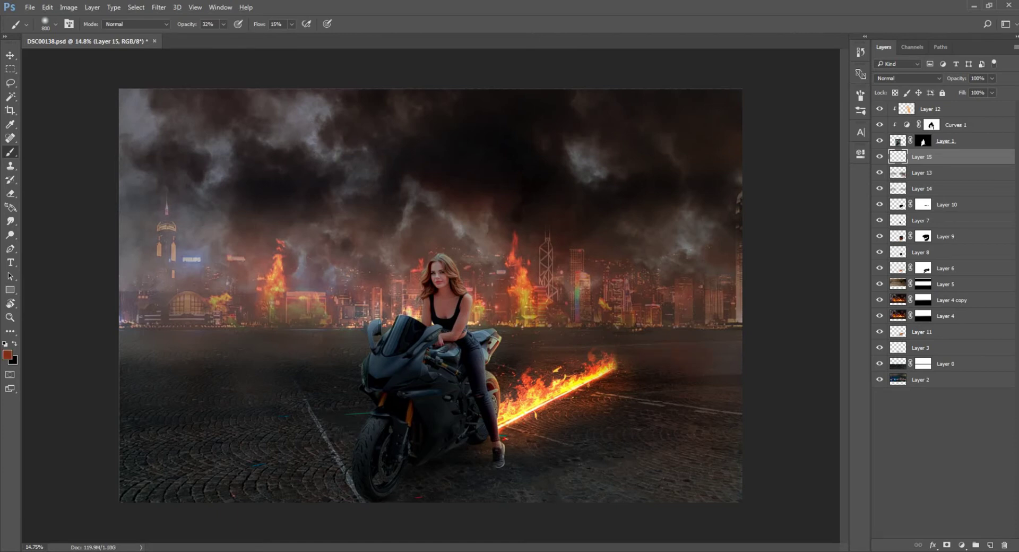
Step: Try Soft Light and Overlay on Layer 15, settling on Color Dodge, and review the whole composite
click(908, 78)
click(910, 187)
click(907, 78)
click(910, 182)
click(908, 78)
click(911, 157)
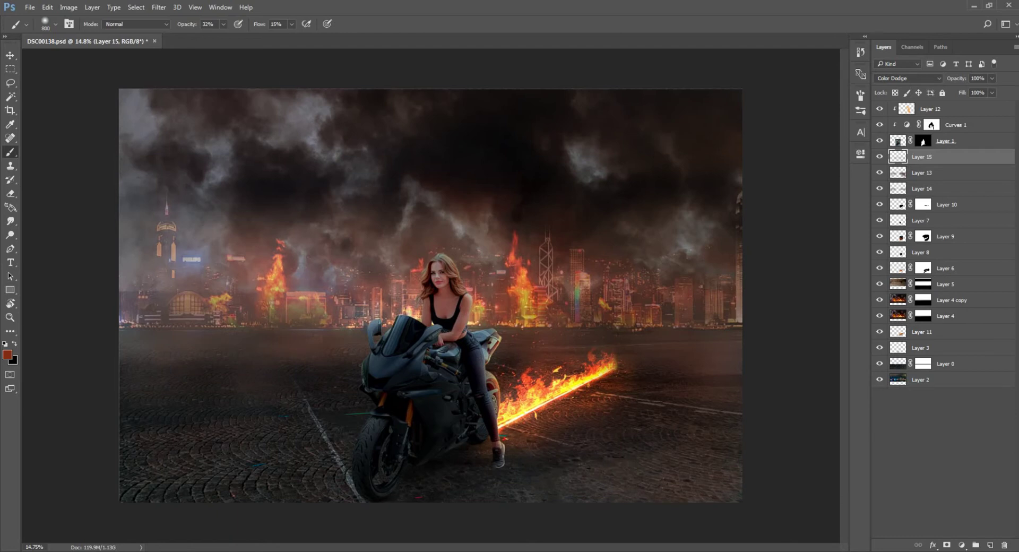
key(ctrl+minus)
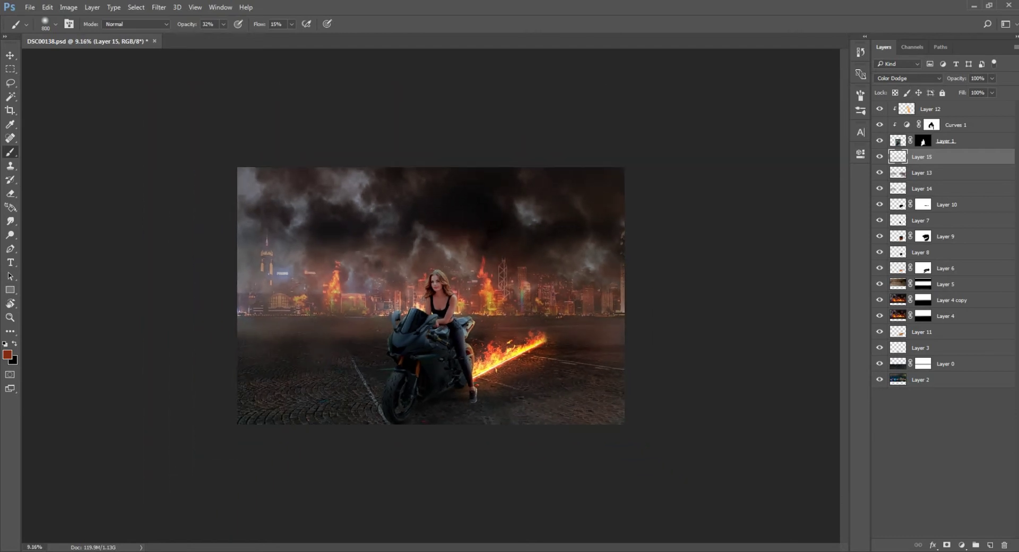
key(ctrl+plus)
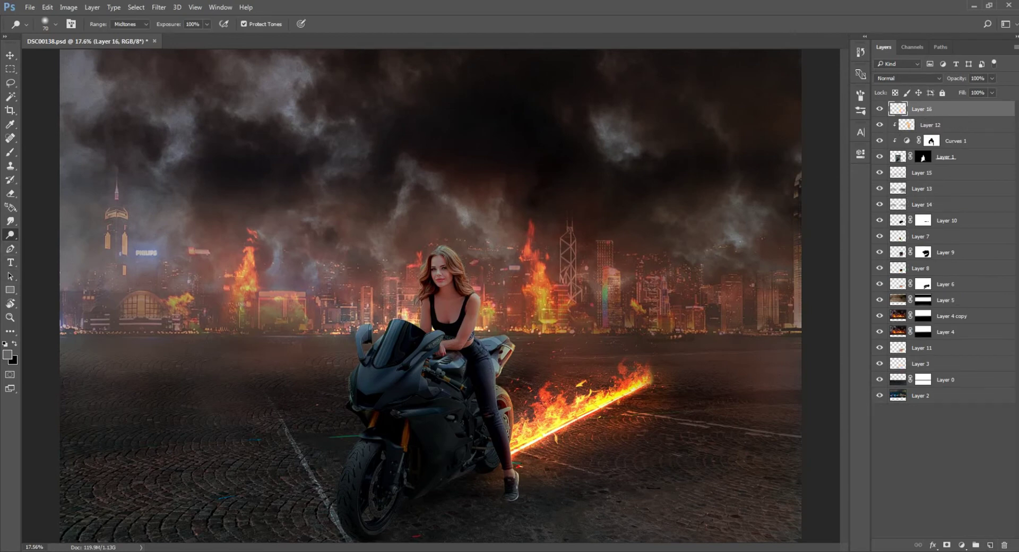
Step: Fill Layer 16 with mid grey and clip it to the rider and bike
key(i)
click(7, 354)
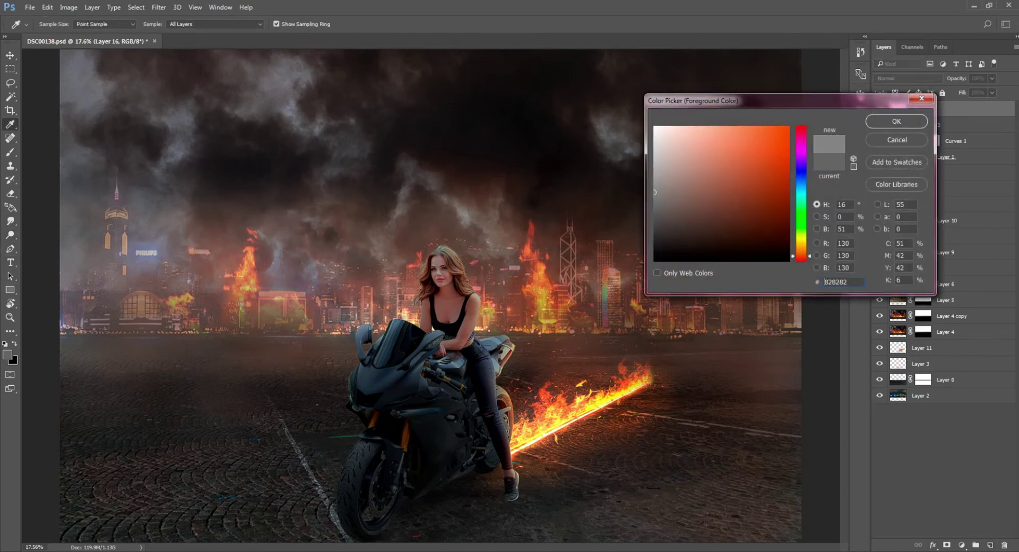
drag(654, 183, 655, 185)
key(alt+BackSpace)
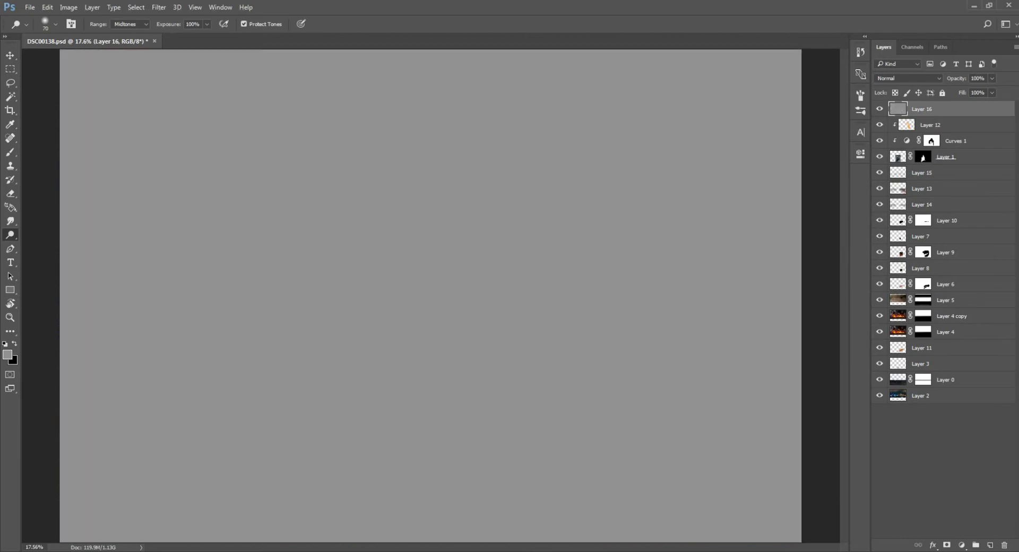
key(ctrl+alt+g)
Step: Lighten the woman's arm and left body edge, then test Overlay and Linear Burn blending
scroll(379, 394, up, 2)
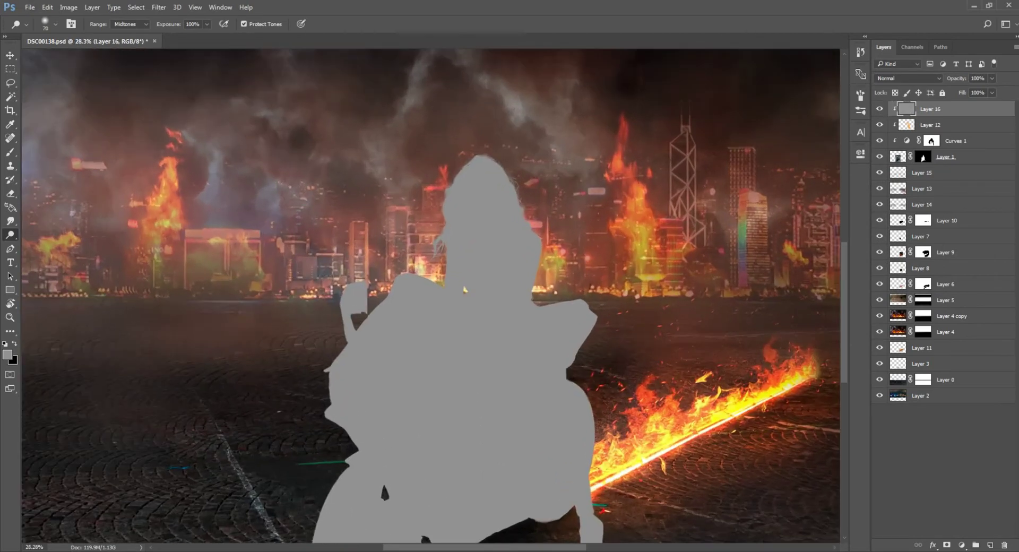
scroll(336, 344, up, 2)
mouse_move(339, 316)
mouse_down()
mouse_move(346, 259)
mouse_move(371, 255)
mouse_up()
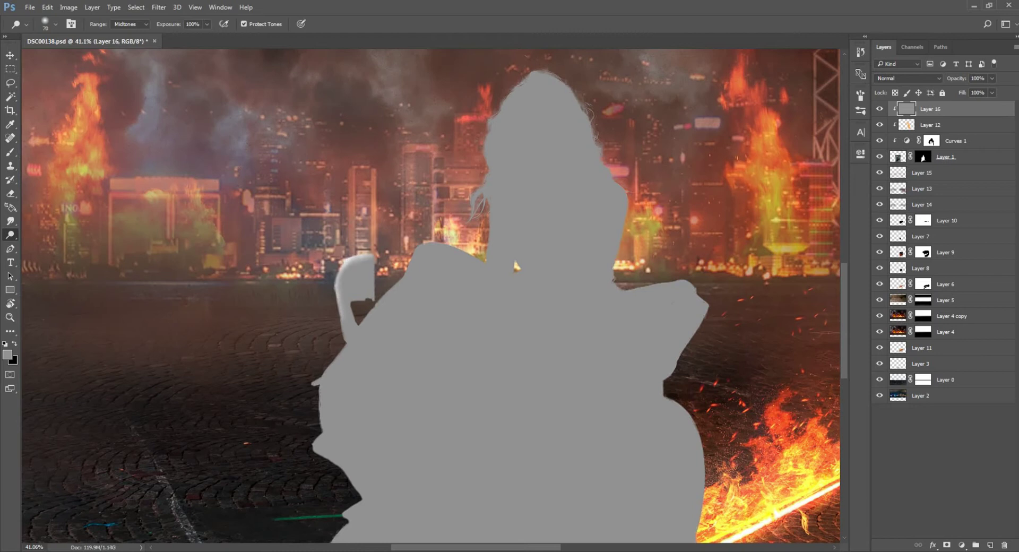
mouse_move(343, 321)
mouse_down()
mouse_move(337, 359)
mouse_move(315, 384)
mouse_move(313, 451)
mouse_up()
click(907, 78)
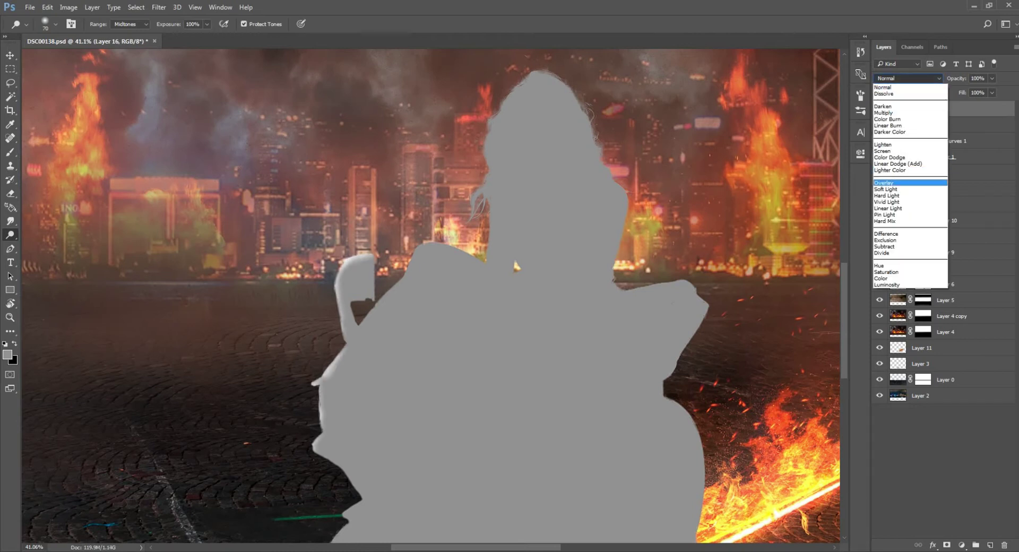
click(903, 182)
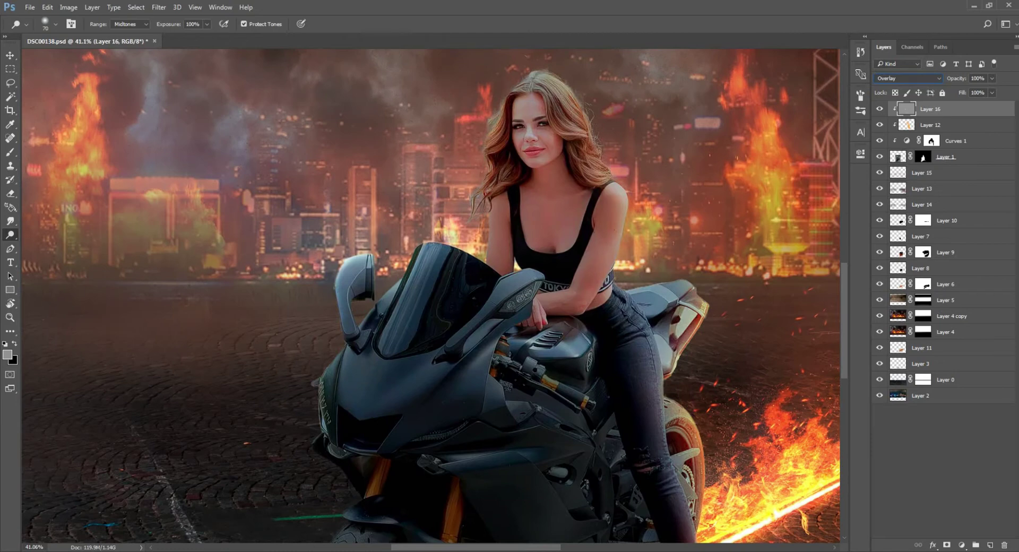
click(907, 78)
scroll(908, 78, down, 5)
click(908, 78)
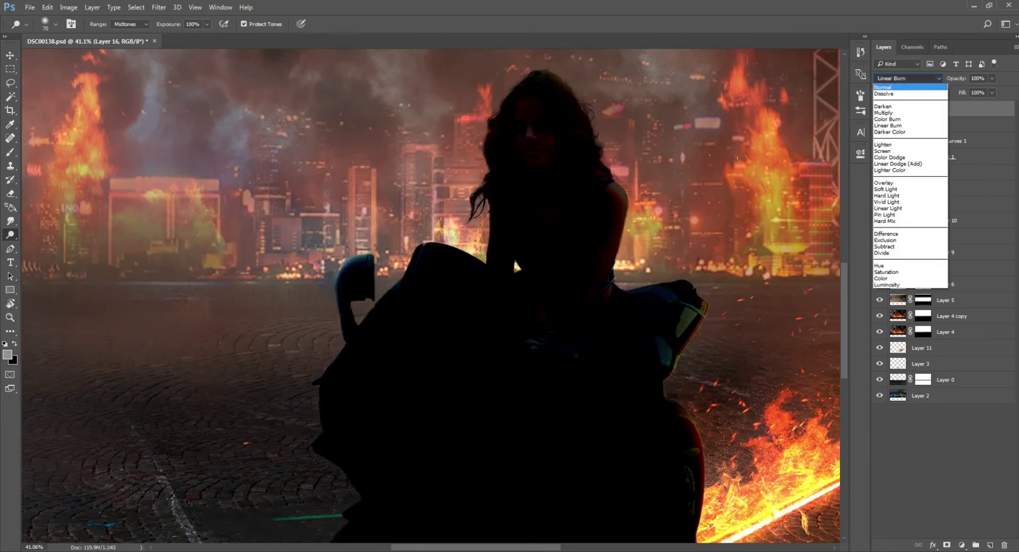
scroll(430, 297, right, 3)
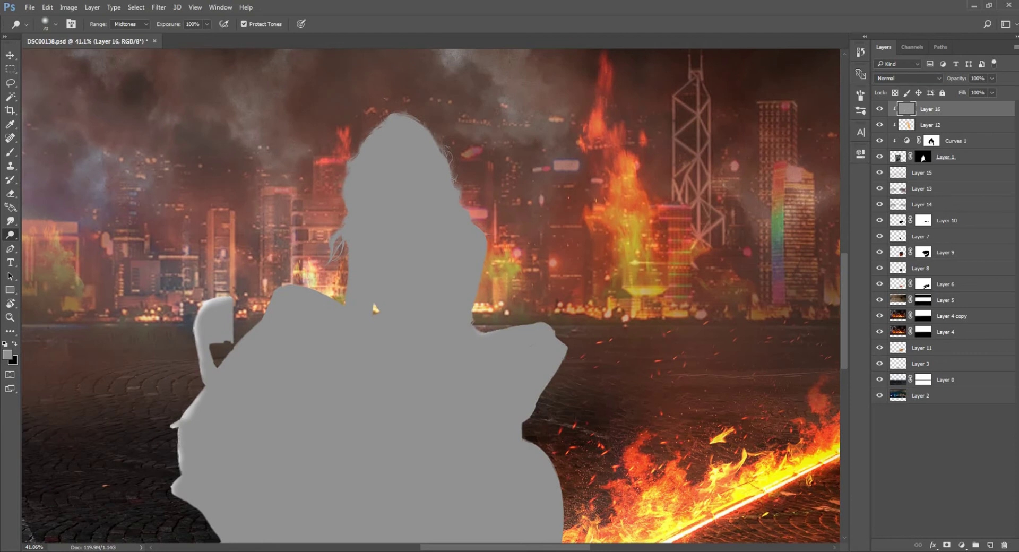
Step: Dodge the edges of the head, shoulders, raised arm and right side
mouse_move(473, 318)
mouse_down()
mouse_move(486, 247)
mouse_move(438, 143)
mouse_move(392, 115)
mouse_move(351, 167)
mouse_move(330, 260)
mouse_up()
key(bracketright)
key(bracketright)
key(bracketright)
key(bracketleft)
key(bracketleft)
key(bracketleft)
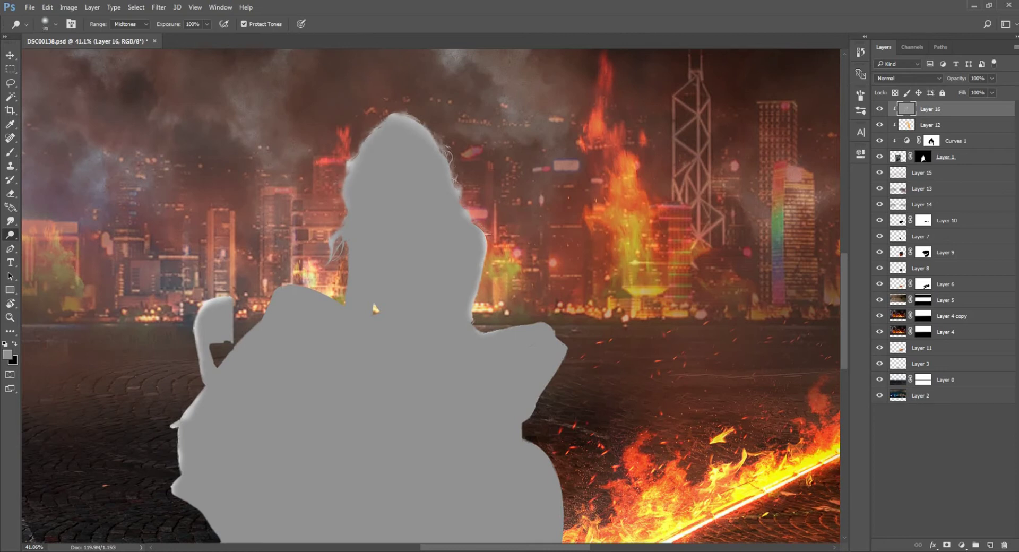
mouse_move(340, 303)
mouse_down()
mouse_move(287, 286)
mouse_move(242, 343)
mouse_up()
drag(230, 300, 229, 324)
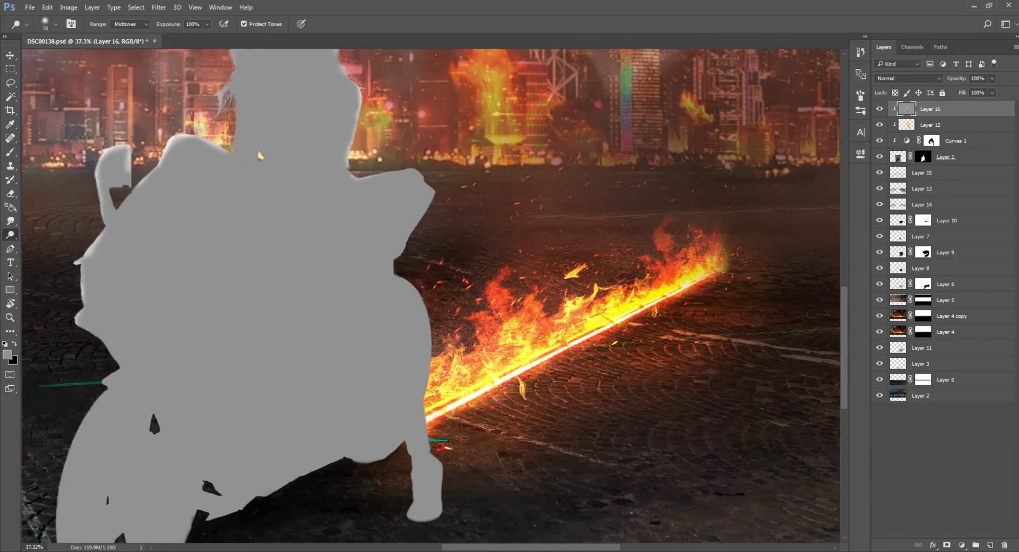
mouse_move(372, 169)
mouse_down()
mouse_move(417, 171)
mouse_move(433, 188)
mouse_move(393, 268)
mouse_move(429, 323)
mouse_move(426, 441)
mouse_move(437, 487)
mouse_up()
key(bracketright)
key(bracketright)
key(bracketright)
key(bracketleft)
key(bracketleft)
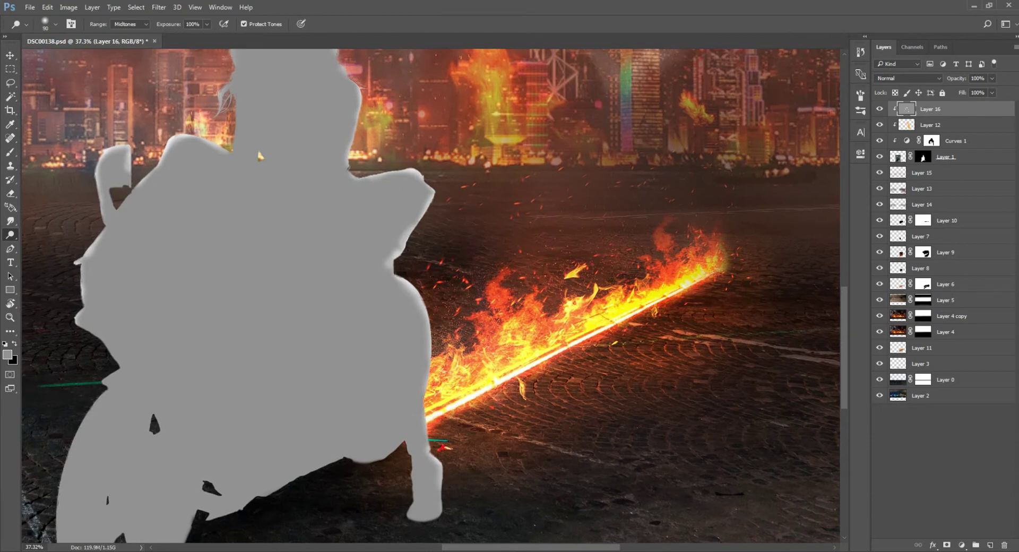
key(bracketleft)
Step: Dodge the edges of the front wheel's holes and the nearby notch with a smaller brush
mouse_move(107, 377)
mouse_down()
mouse_move(325, 281)
mouse_move(298, 329)
mouse_move(272, 451)
mouse_move(332, 462)
mouse_up()
key(bracketleft)
key(bracketright)
key(bracketright)
key(bracketleft)
key(bracketleft)
key(bracketleft)
drag(321, 422, 325, 407)
key(bracketright)
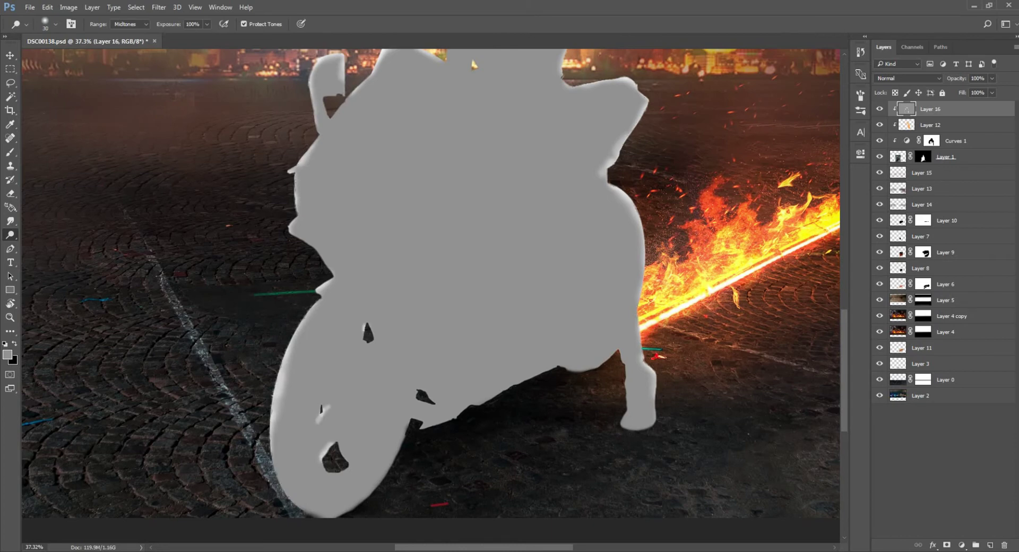
drag(364, 325, 372, 345)
drag(329, 477, 350, 475)
key(bracketright)
drag(407, 419, 405, 442)
Step: Briefly lower the grey layer's opacity to check, then restore it to full
scroll(430, 281, up, 3)
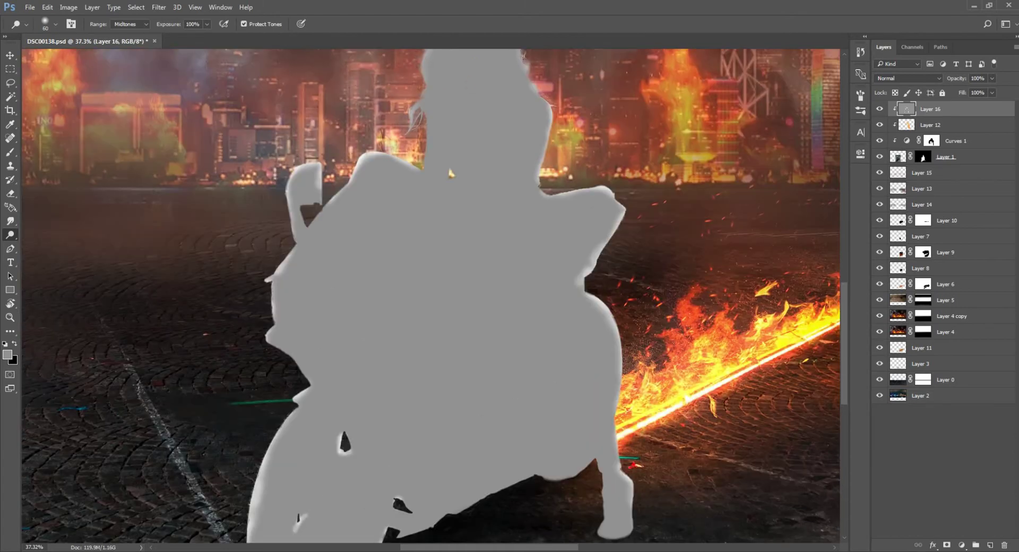
scroll(430, 281, up, 2)
drag(956, 78, 939, 78)
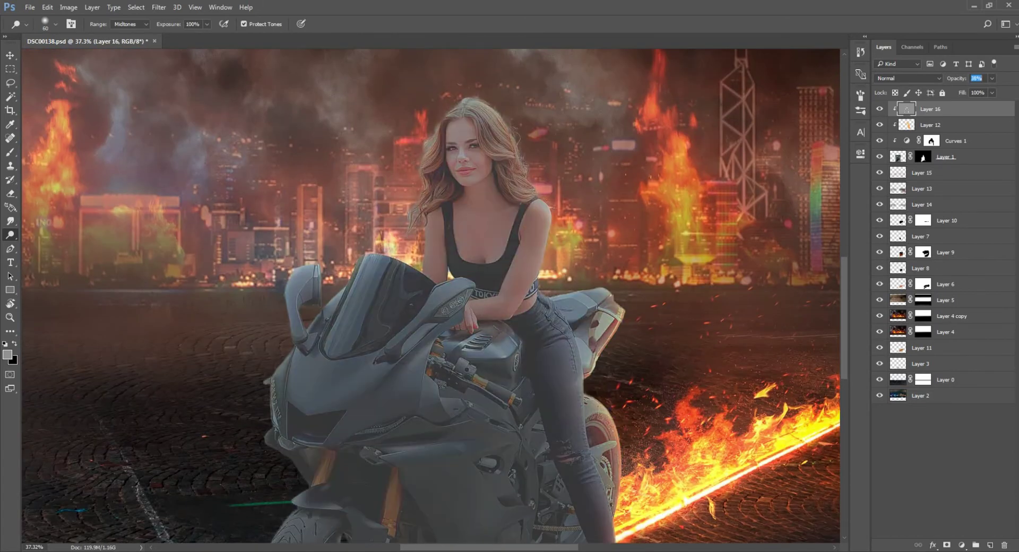
scroll(430, 282, down, 2)
key(ctrl+z)
Step: Try Screen, Hard Light and Color Dodge on Layer 16, then settle on Overlay
click(907, 78)
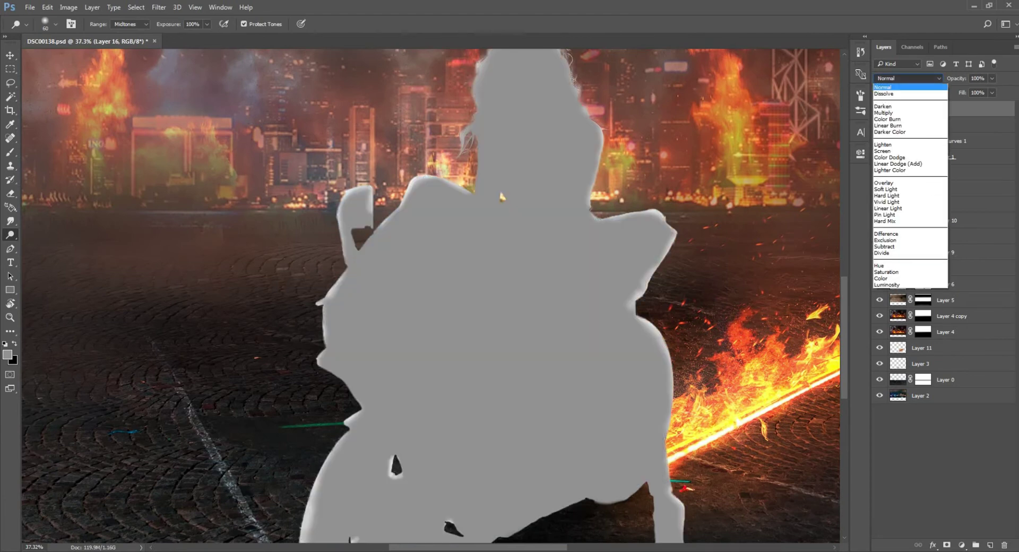
click(903, 144)
click(908, 78)
click(903, 173)
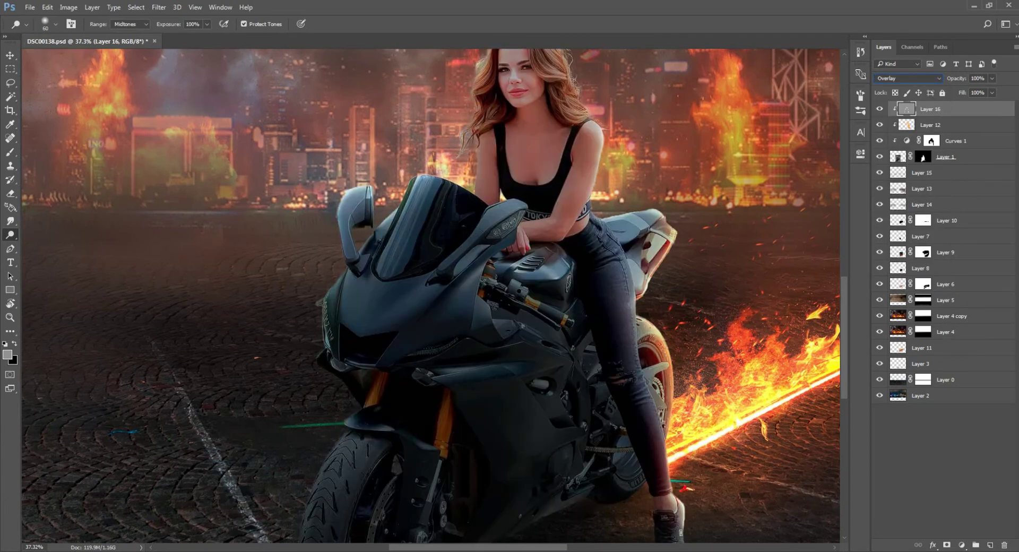
key(Down)
key(Down)
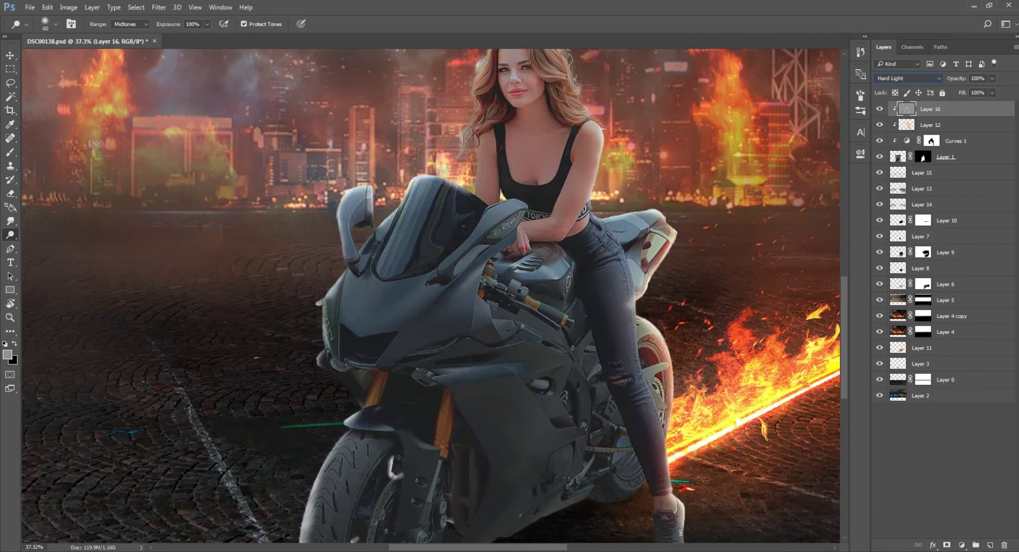
key(Down)
click(902, 78)
click(889, 157)
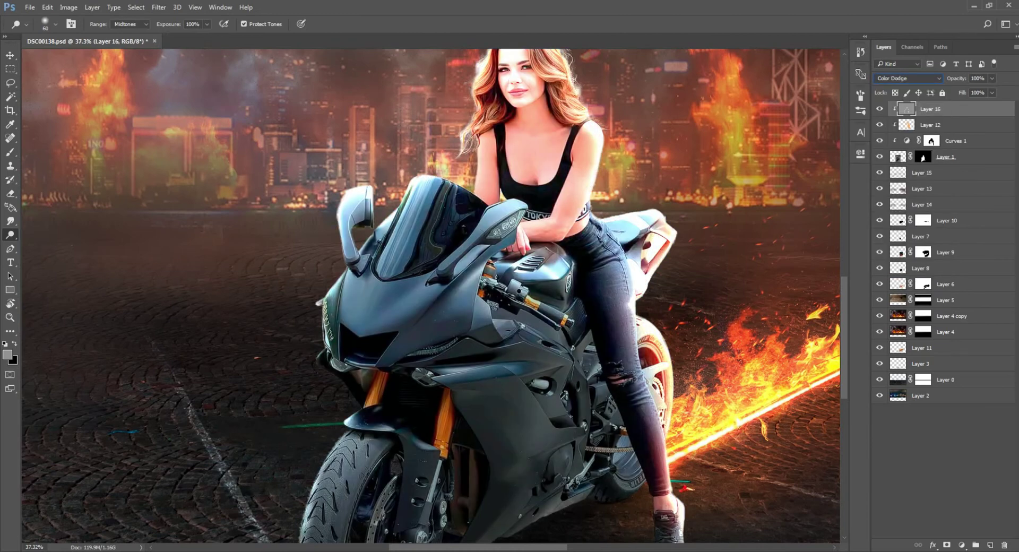
key(Down)
key(Down)
click(908, 78)
click(902, 173)
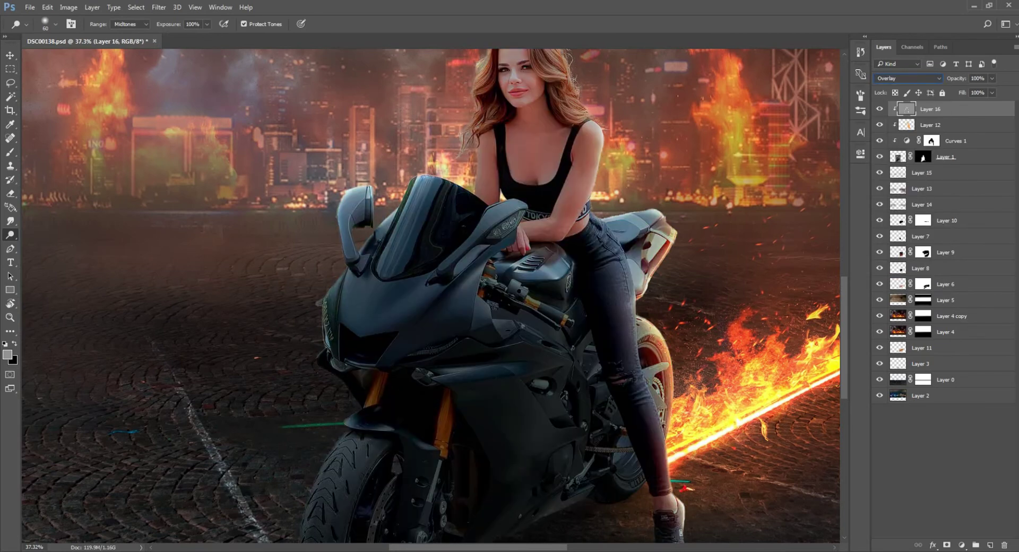
Step: Fit the whole image in view and resize the Dodge brush
key(v)
key(ctrl+0)
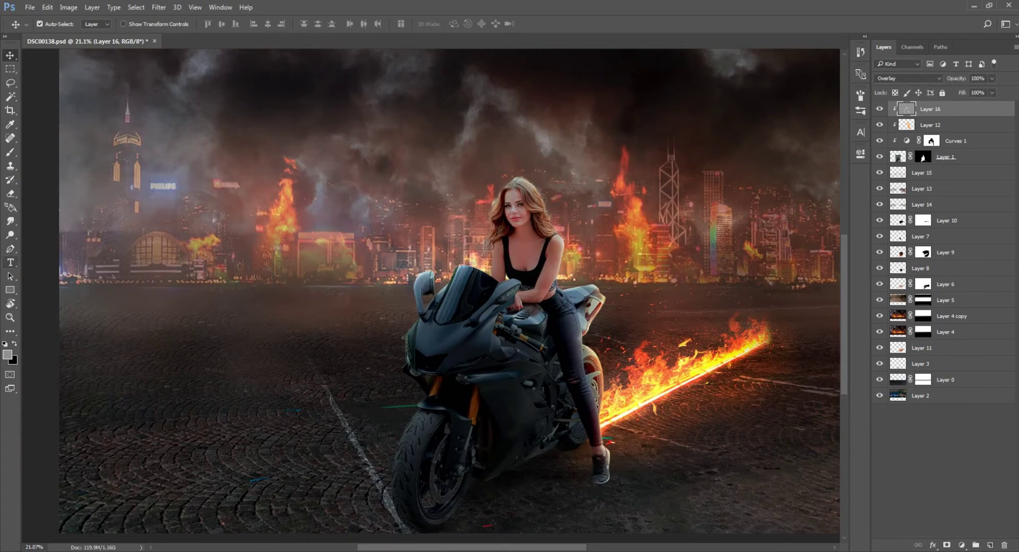
key(o)
scroll(456, 384, up, 2)
key(bracketright)
key(bracketright)
key(bracketright)
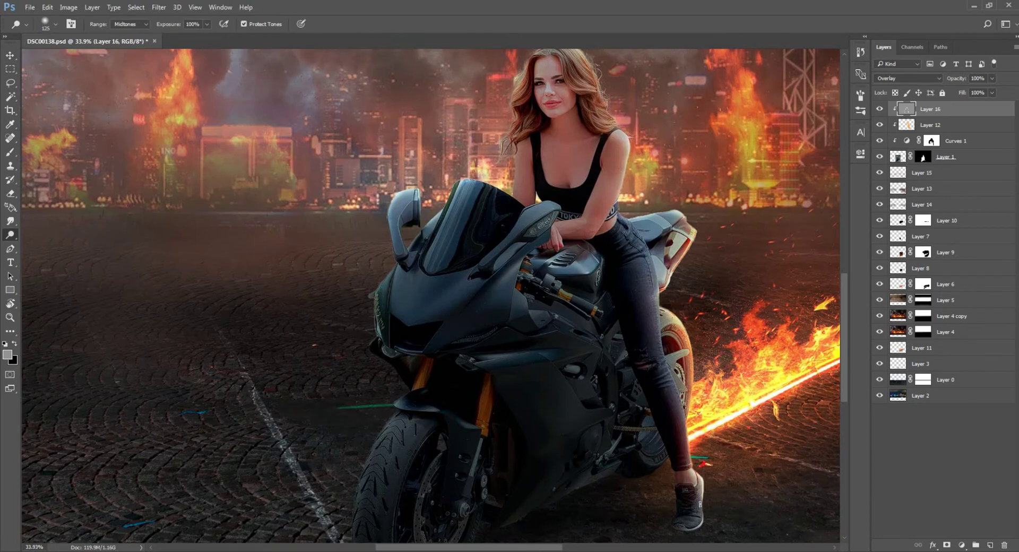
scroll(373, 453, down, 3)
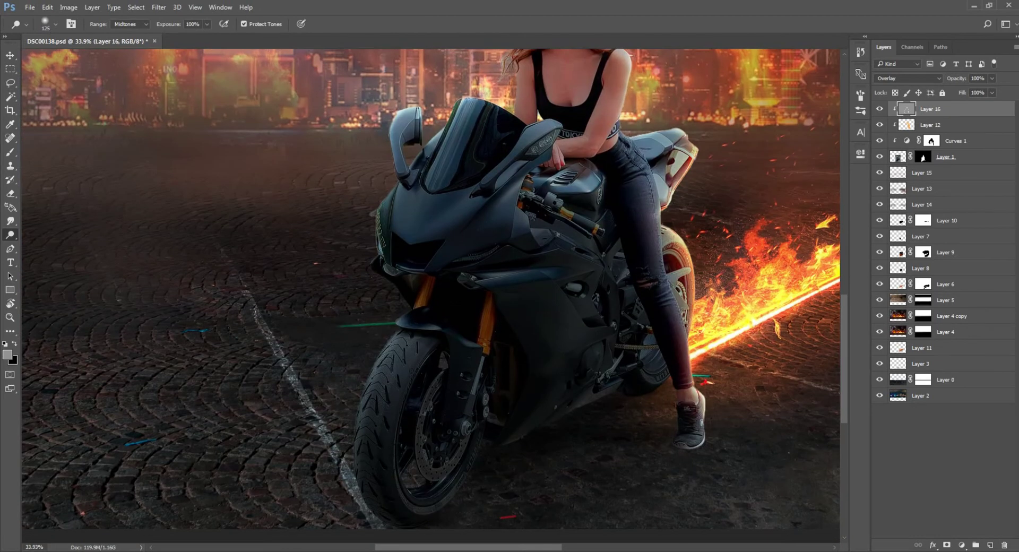
scroll(419, 445, up, 4)
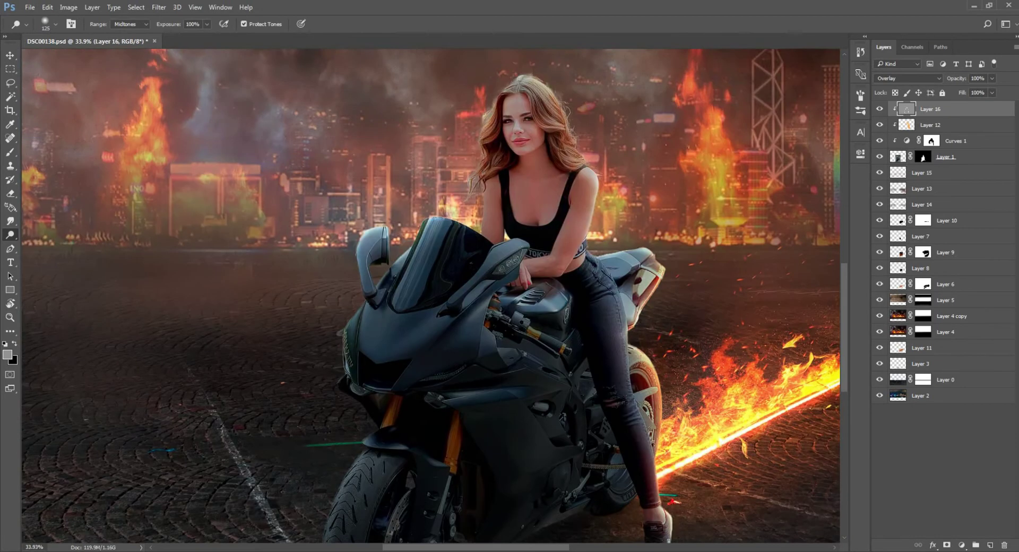
key(bracketright)
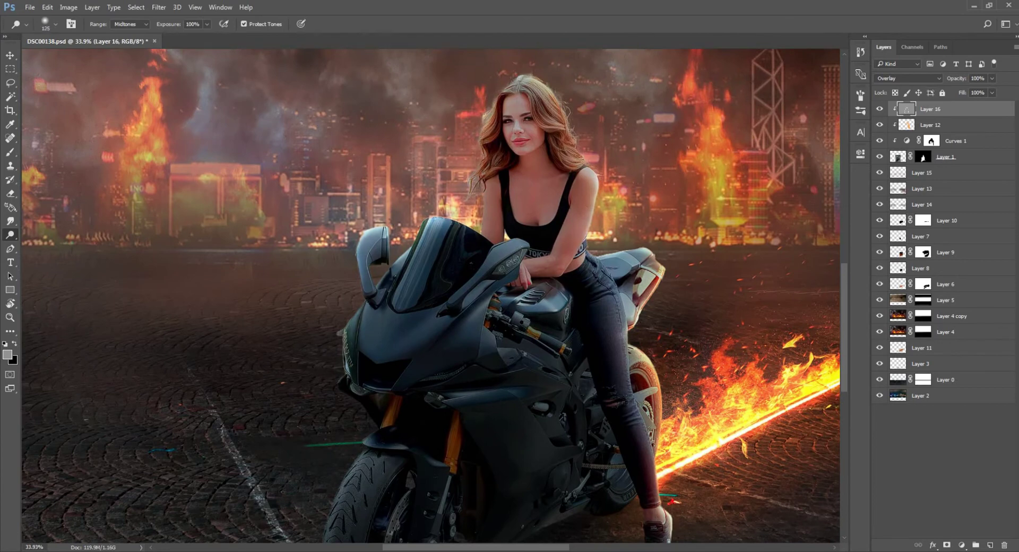
key(bracketleft)
key(bracketleft)
key(bracketleft)
scroll(430, 295, down, 1)
scroll(430, 294, up, 2)
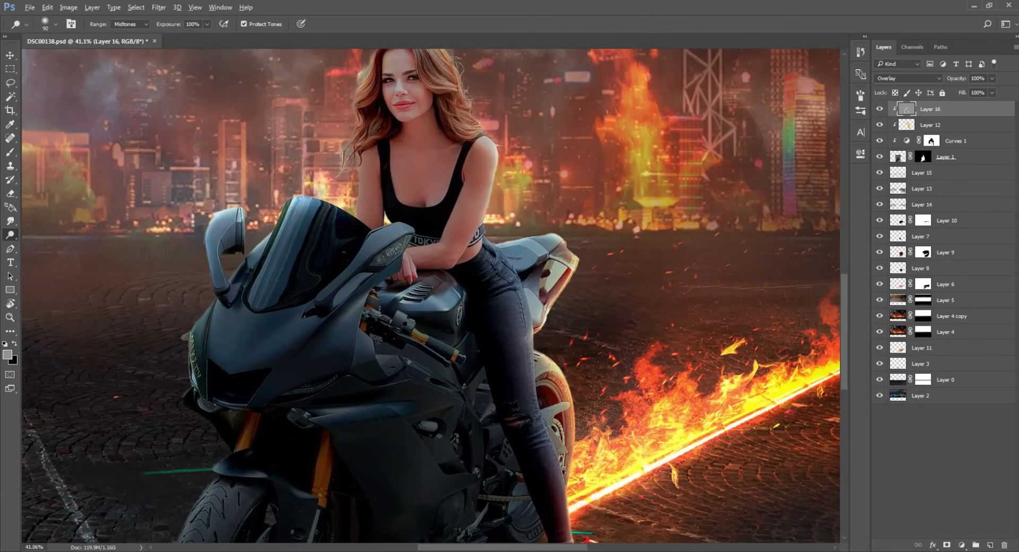
key(bracketleft)
scroll(401, 228, down, 3)
key(bracketleft)
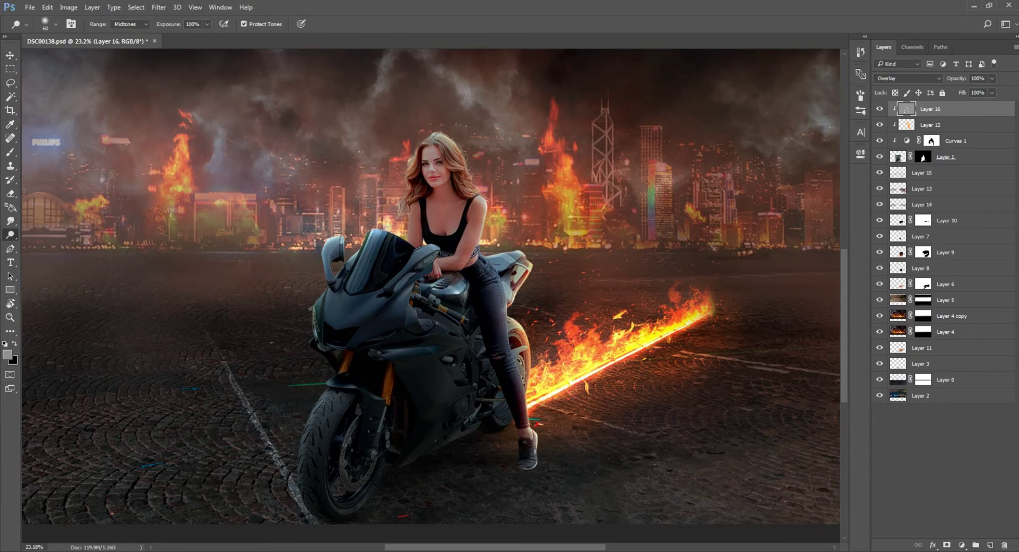
key(bracketright)
key(bracketright)
key(bracketright)
key(bracketleft)
key(bracketleft)
Step: Dodge the bike fairing, a fuel-tank patch and the thigh beside the seat
drag(428, 326, 478, 357)
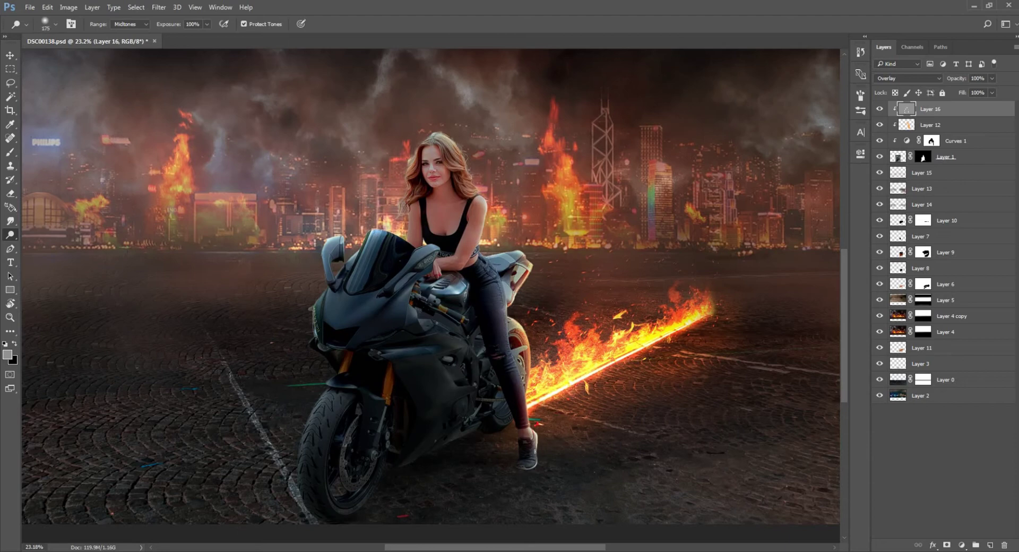
key(bracketright)
key(bracketright)
key(bracketright)
drag(385, 353, 435, 348)
click(453, 287)
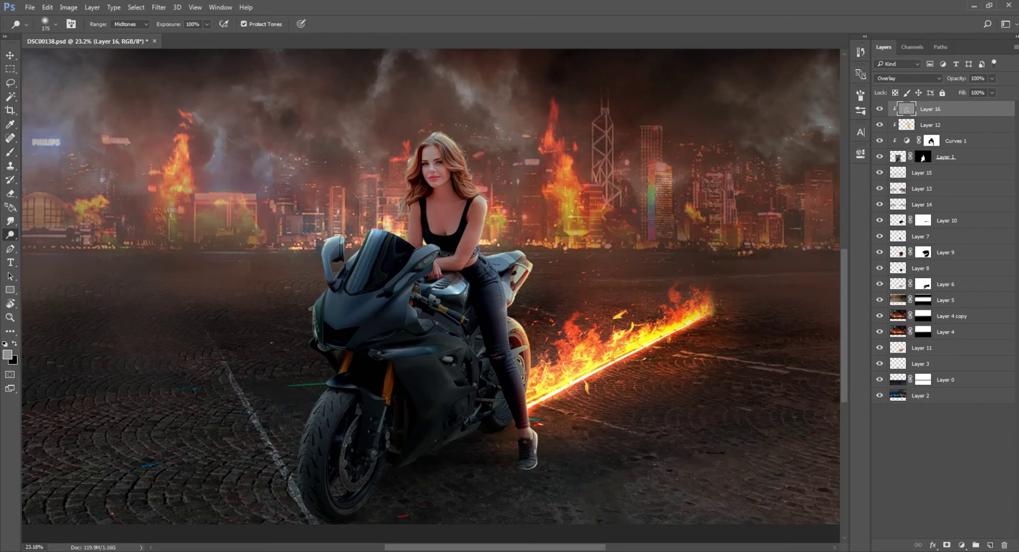
key(bracketright)
key(bracketright)
key(bracketright)
scroll(508, 262, up, 5)
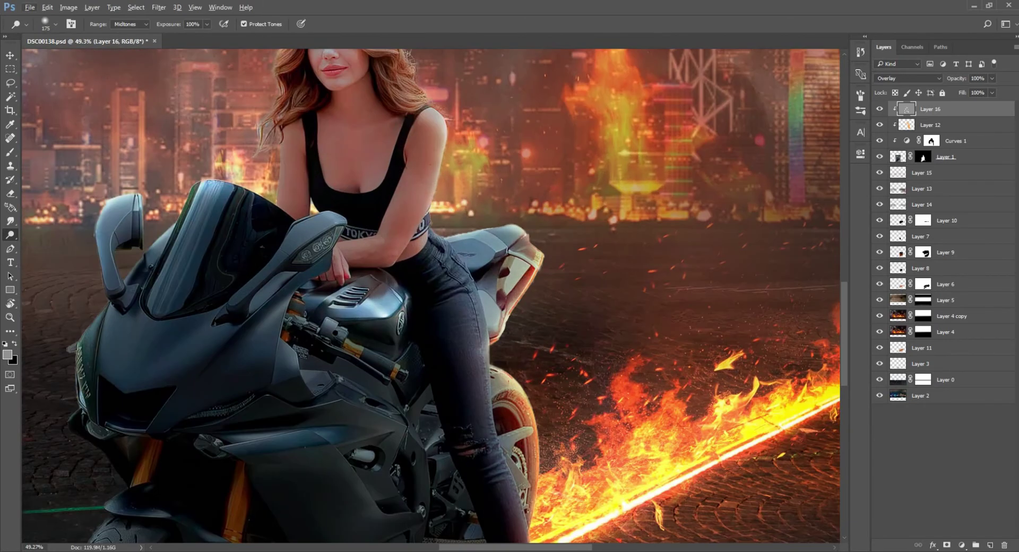
scroll(561, 336, down, 5)
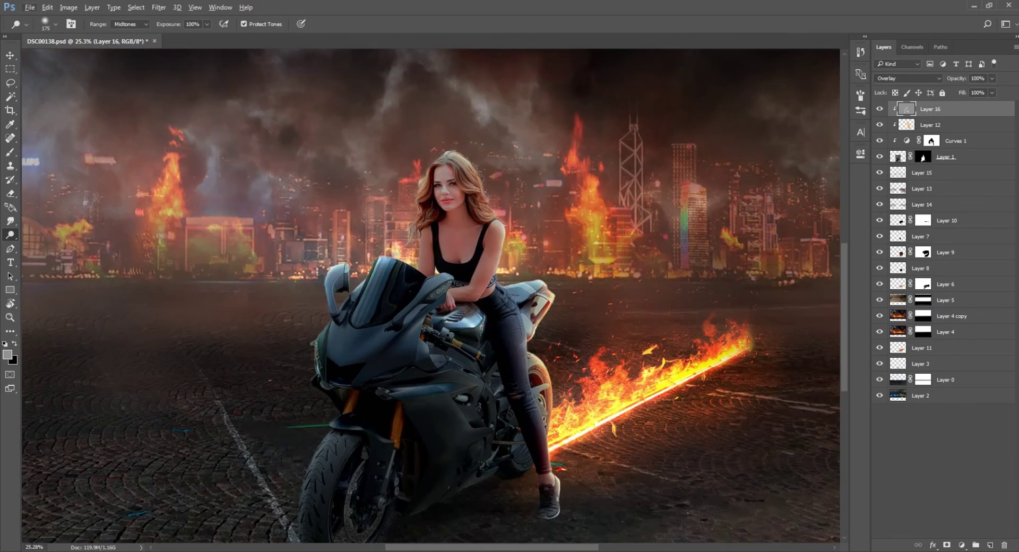
scroll(539, 288, up, 1)
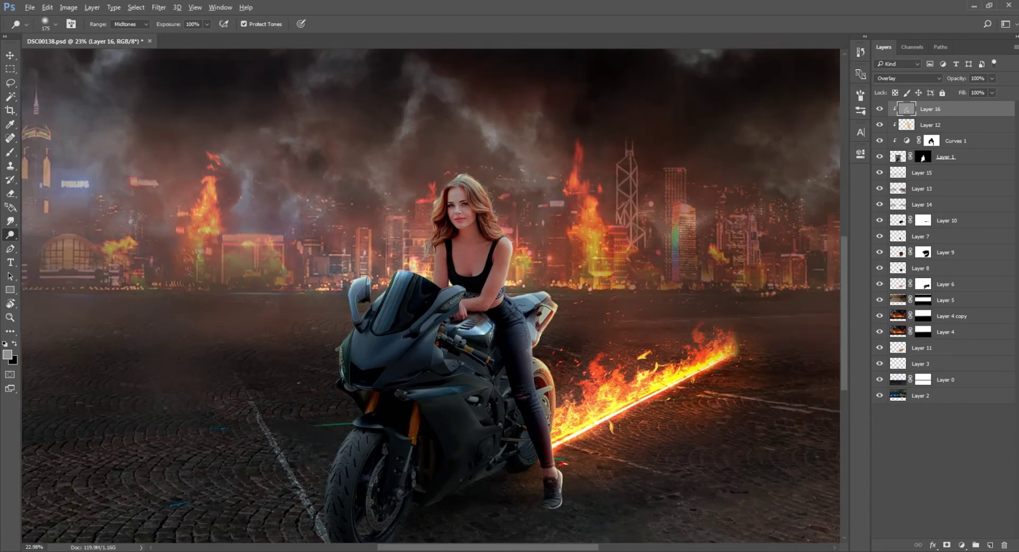
scroll(573, 473, up, 1)
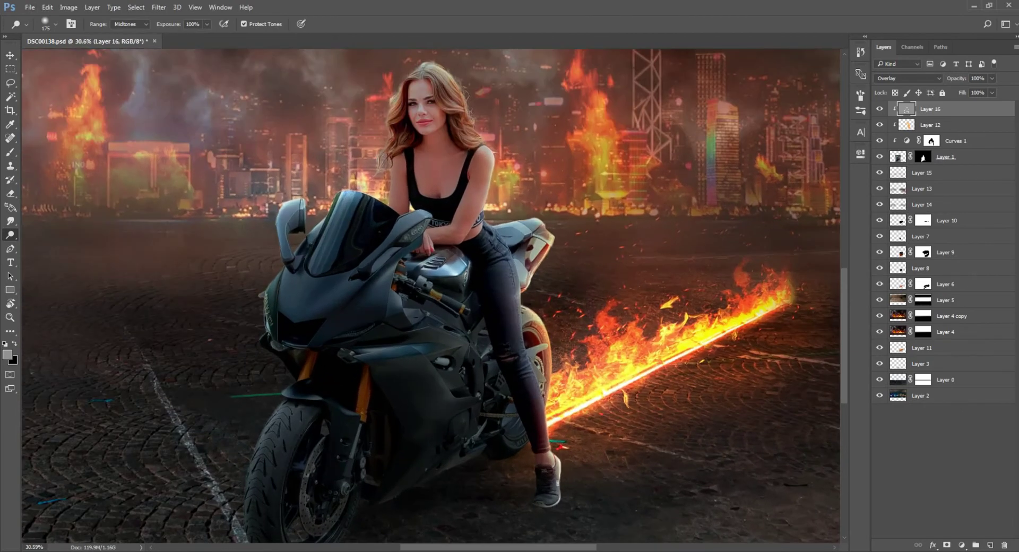
key(bracketright)
drag(552, 371, 576, 470)
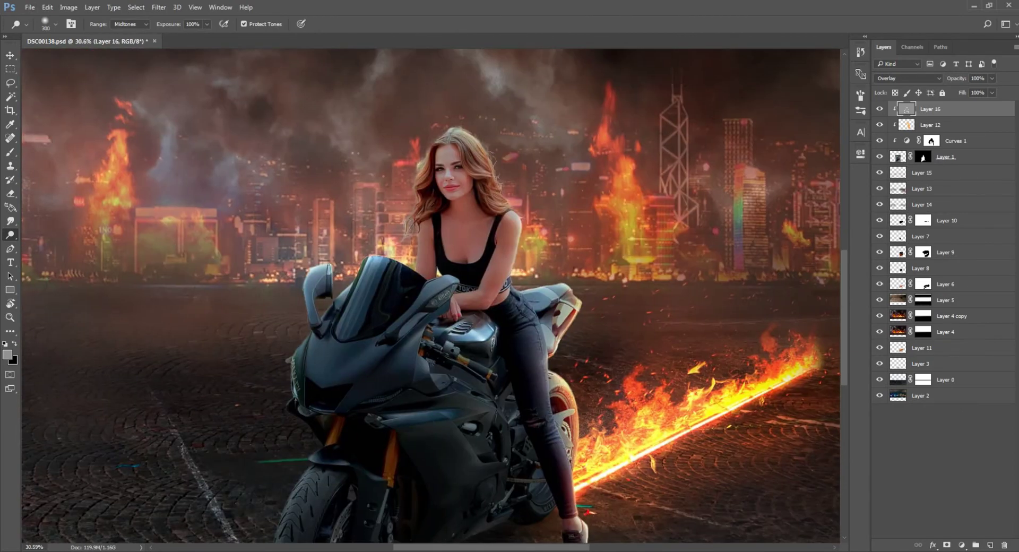
scroll(520, 330, up, 5)
click(545, 338)
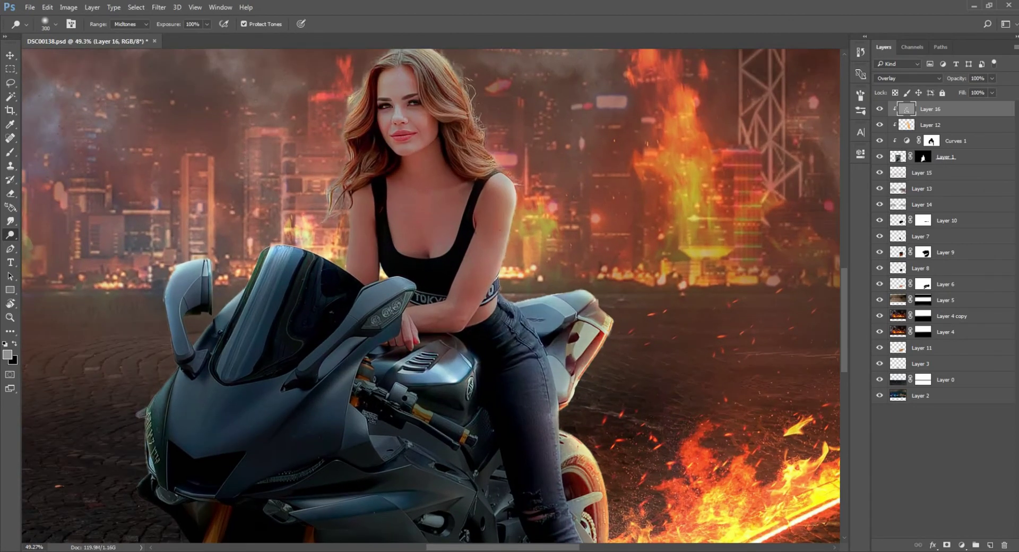
Step: Dodge the woman's arm, waistband, face and chest at 51%, then 25% exposure
key(5)
key(1)
key(bracketleft)
key(bracketleft)
key(bracketleft)
drag(501, 183, 478, 314)
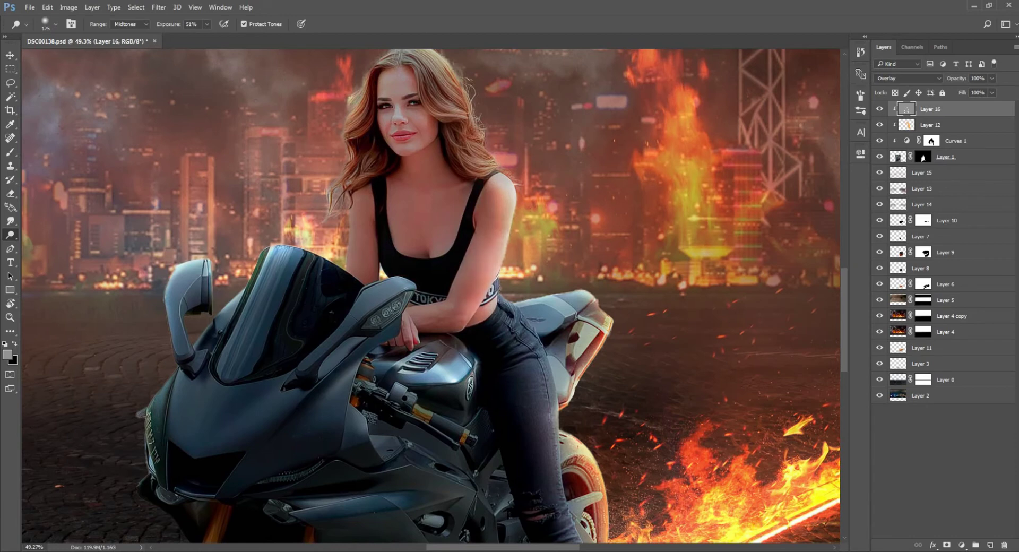
key(bracketright)
key(bracketright)
key(2)
key(5)
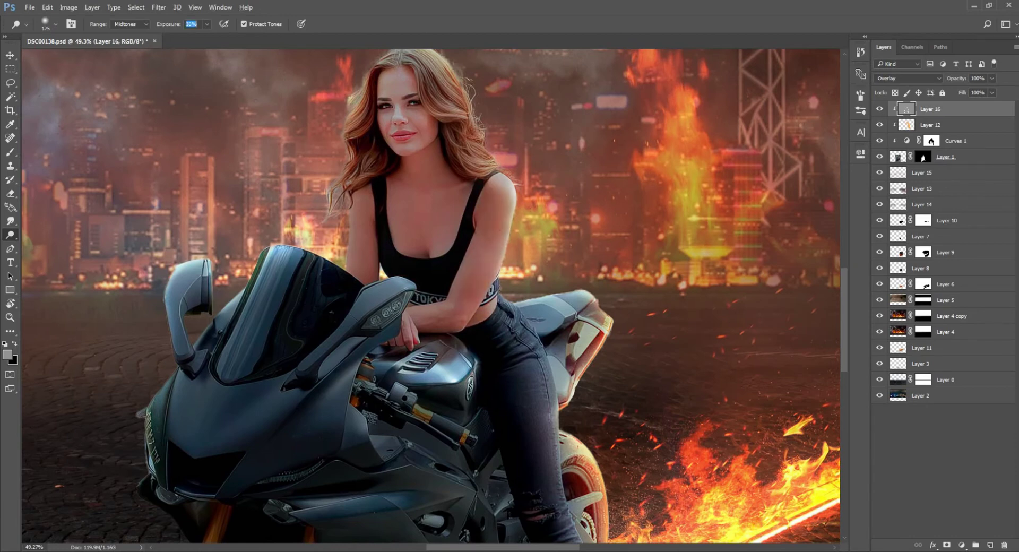
drag(501, 180, 478, 316)
drag(425, 265, 460, 302)
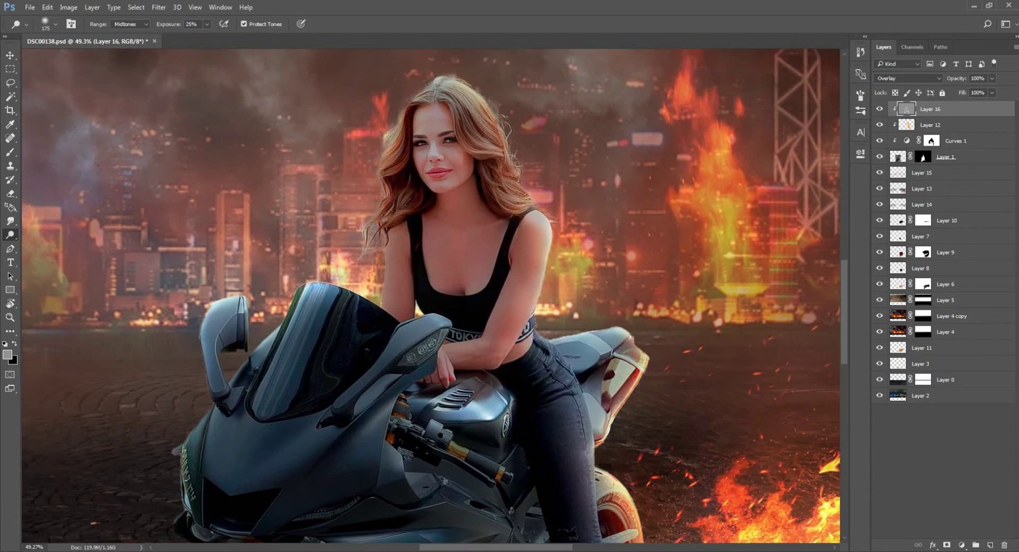
drag(437, 114, 432, 178)
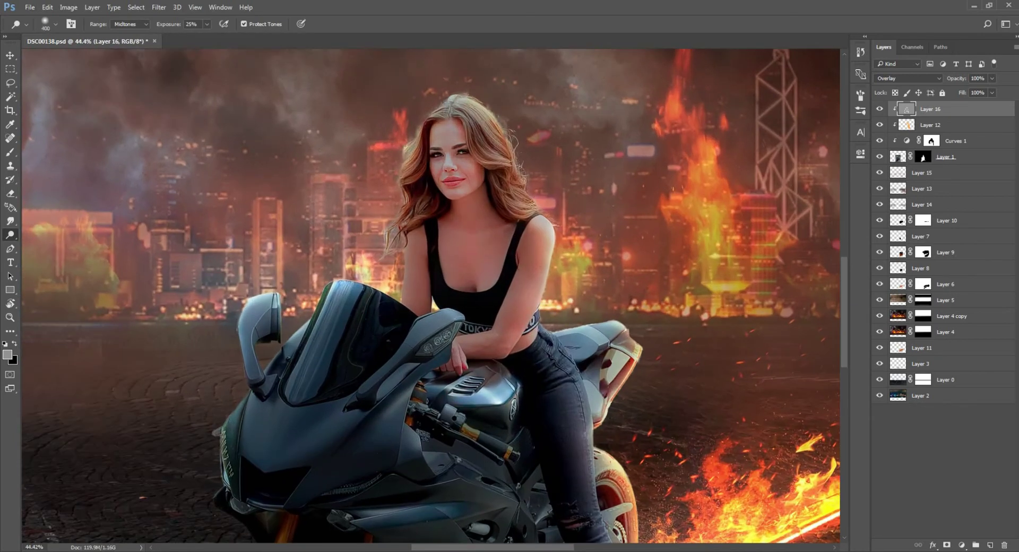
drag(469, 228, 466, 260)
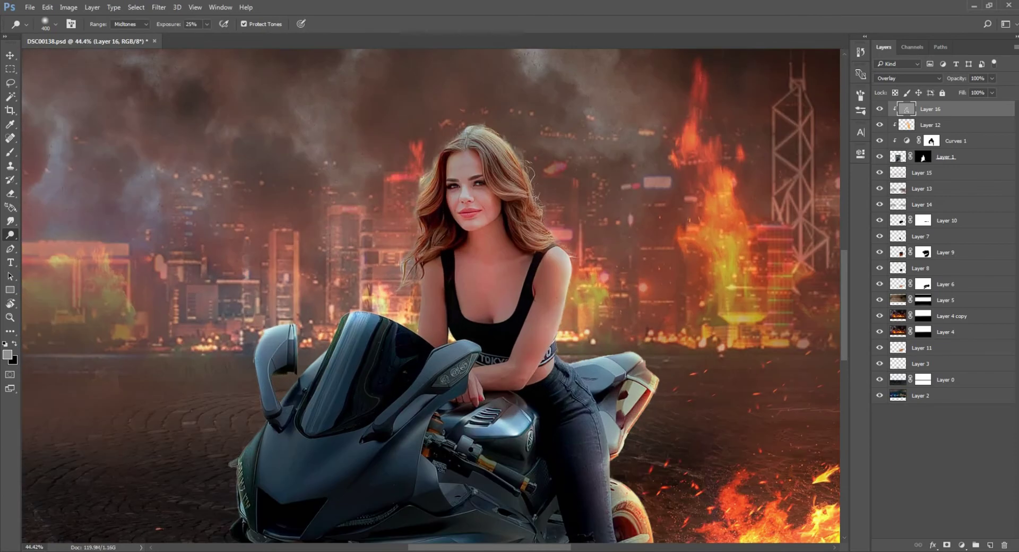
key(bracketleft)
key(bracketleft)
key(bracketleft)
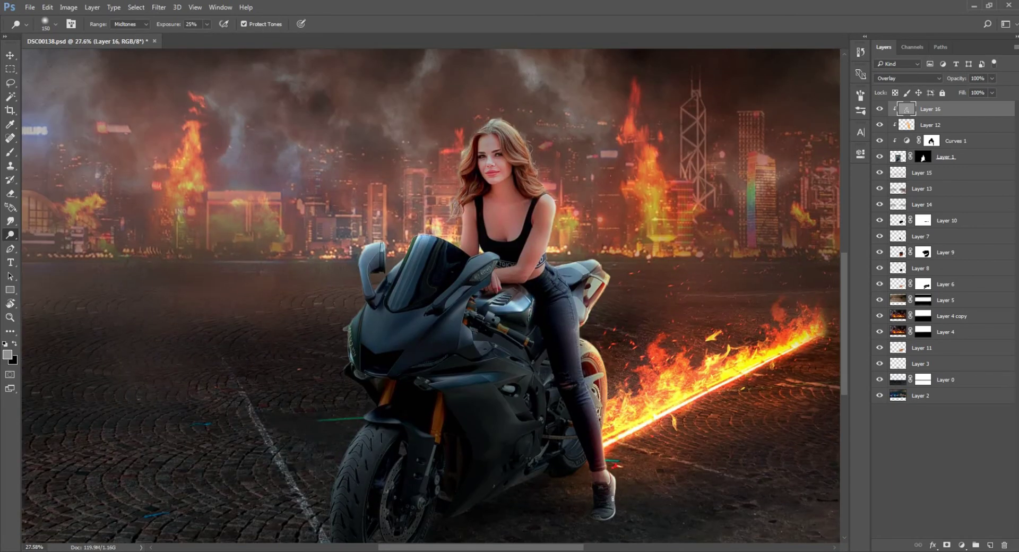
Step: Switch to the Burn tool at 42% exposure and darken the windshield and front fender
right_click(10, 235)
click(47, 245)
key(bracketright)
key(bracketright)
key(bracketright)
key(bracketleft)
key(bracketleft)
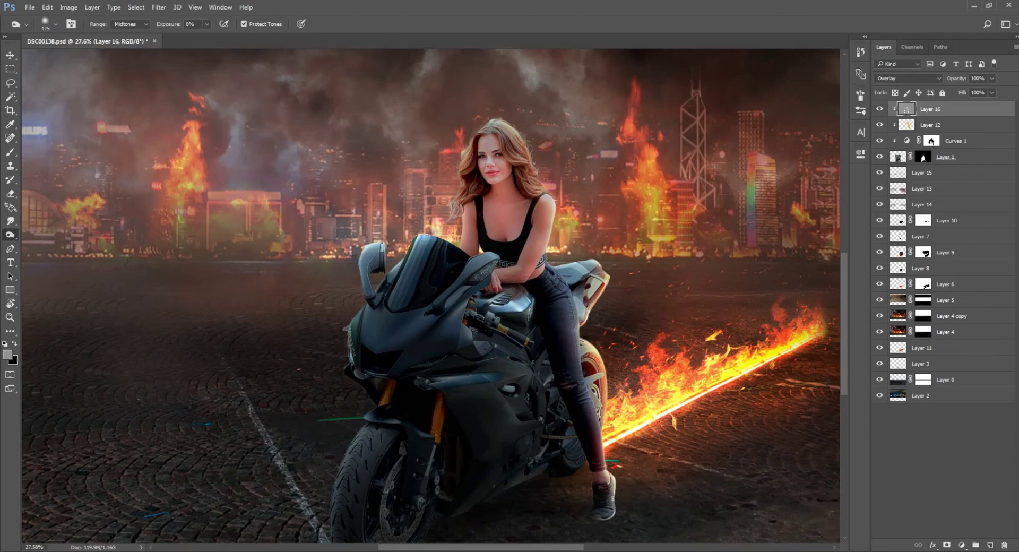
scroll(430, 292, down, 3)
key(bracketleft)
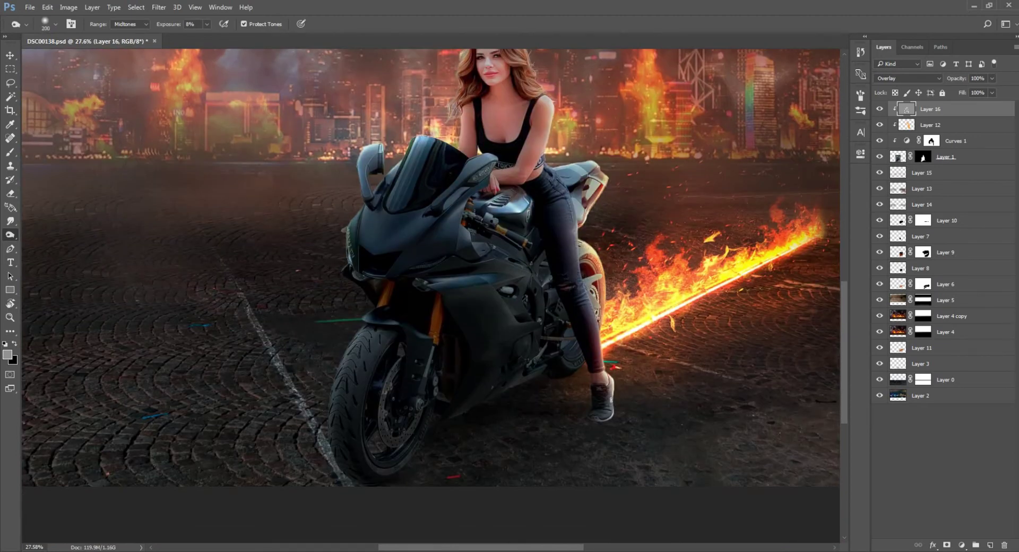
key(bracketright)
key(4)
key(2)
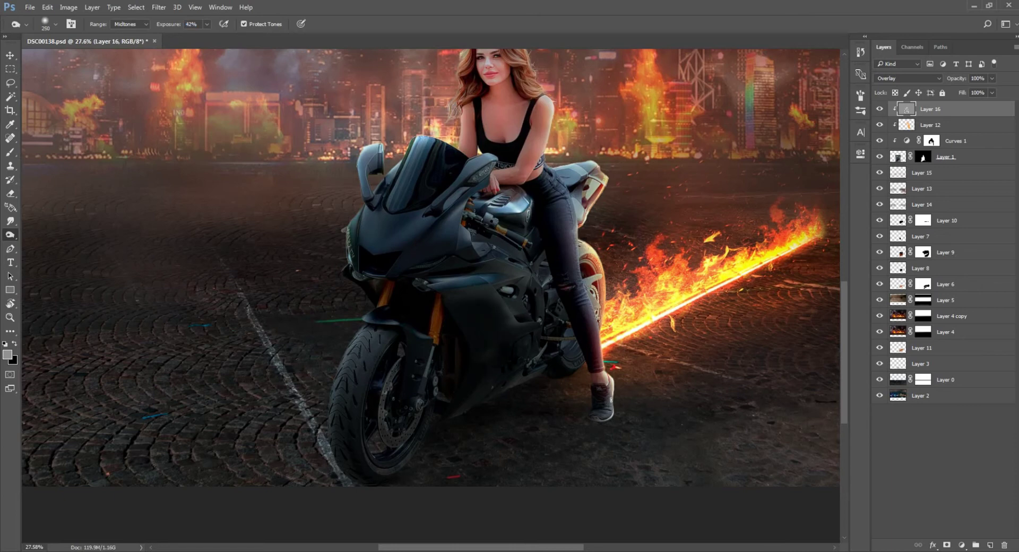
click(406, 177)
drag(382, 340, 358, 377)
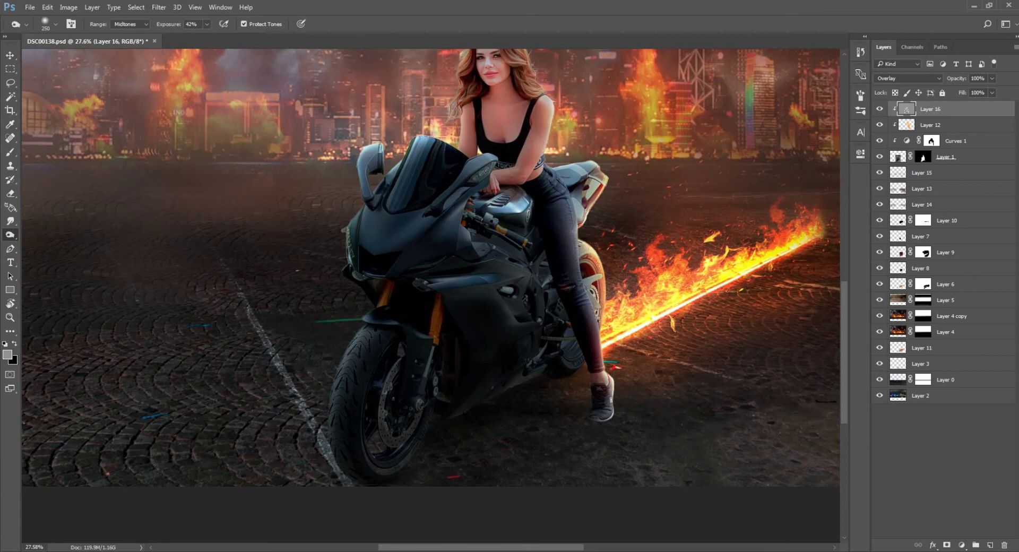
drag(368, 340, 361, 344)
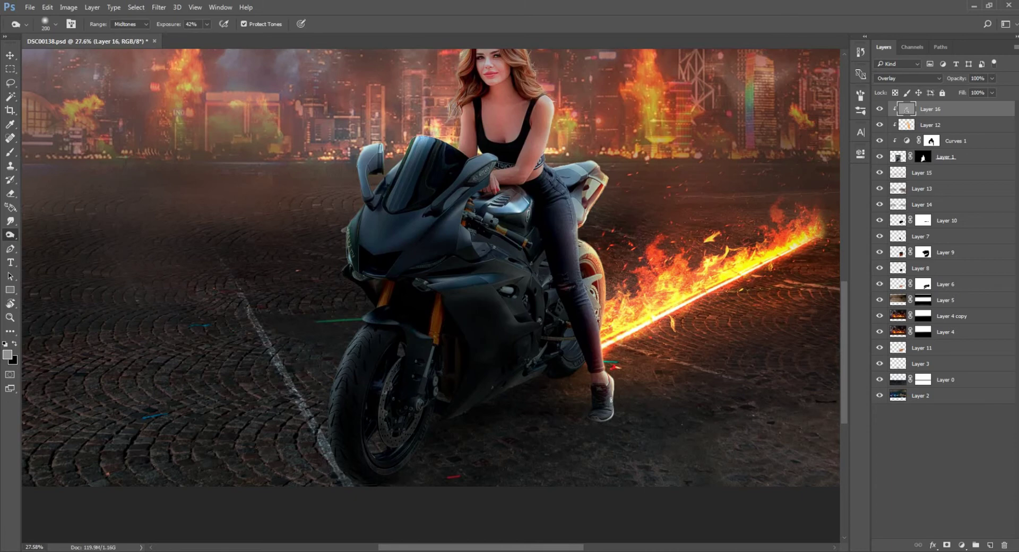
drag(478, 265, 467, 250)
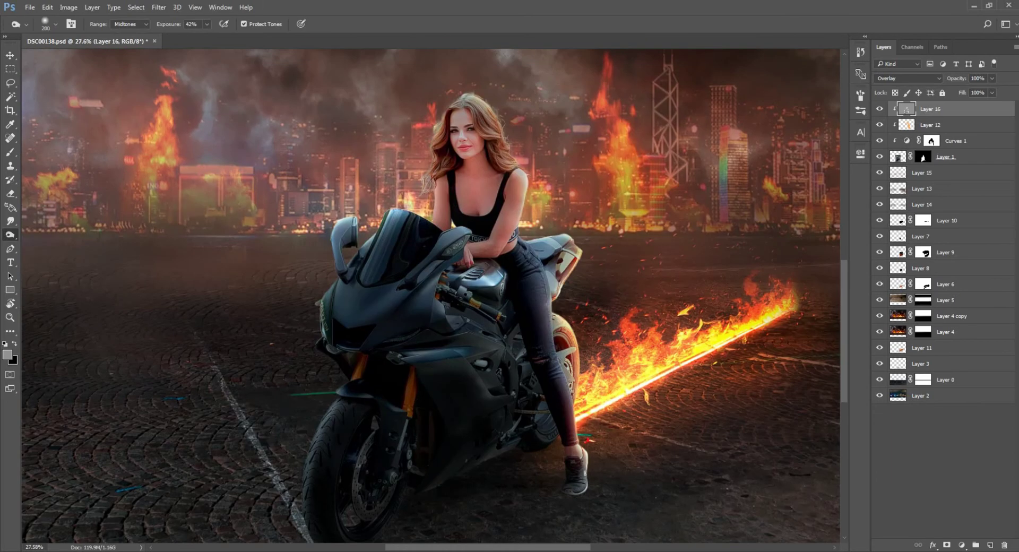
Step: Tone the front tyre's left edge and lower the exposure to 19%
scroll(406, 509, down, 3)
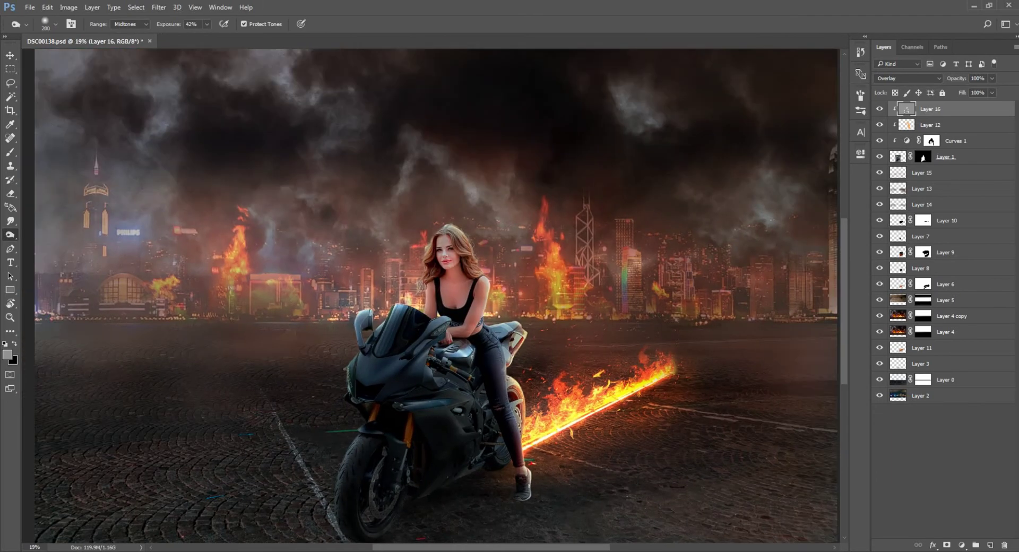
drag(359, 455, 358, 473)
key(1)
key(9)
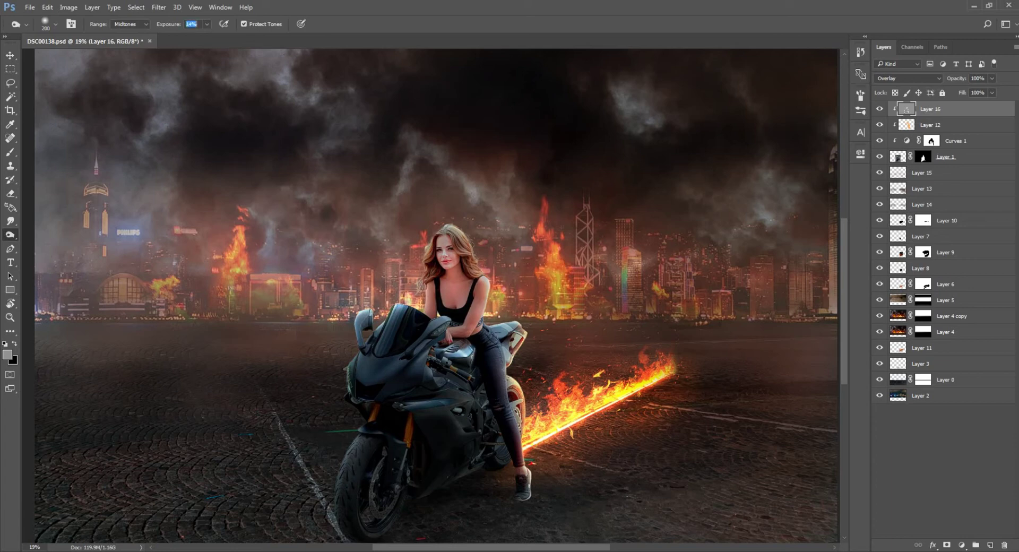
scroll(435, 292, down, 3)
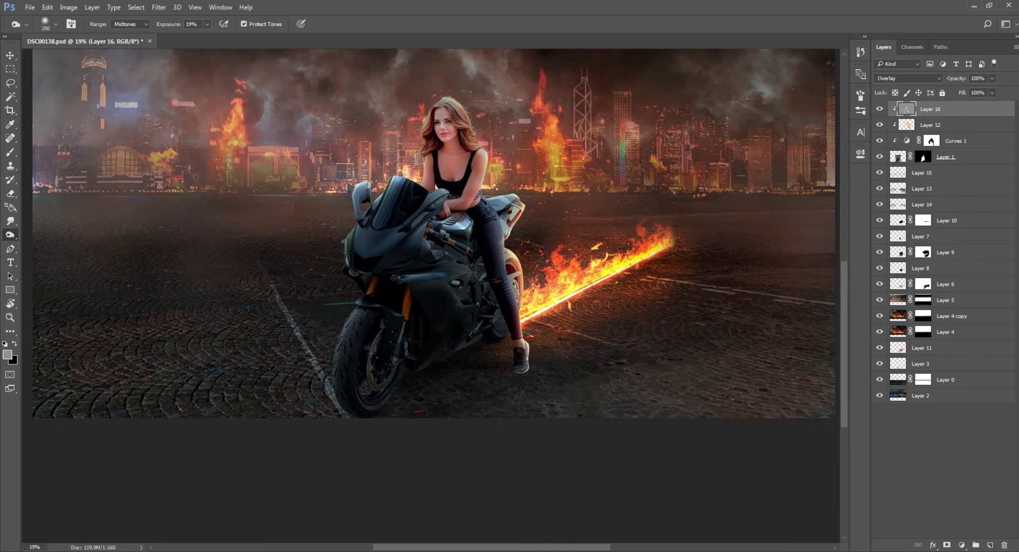
scroll(518, 377, up, 3)
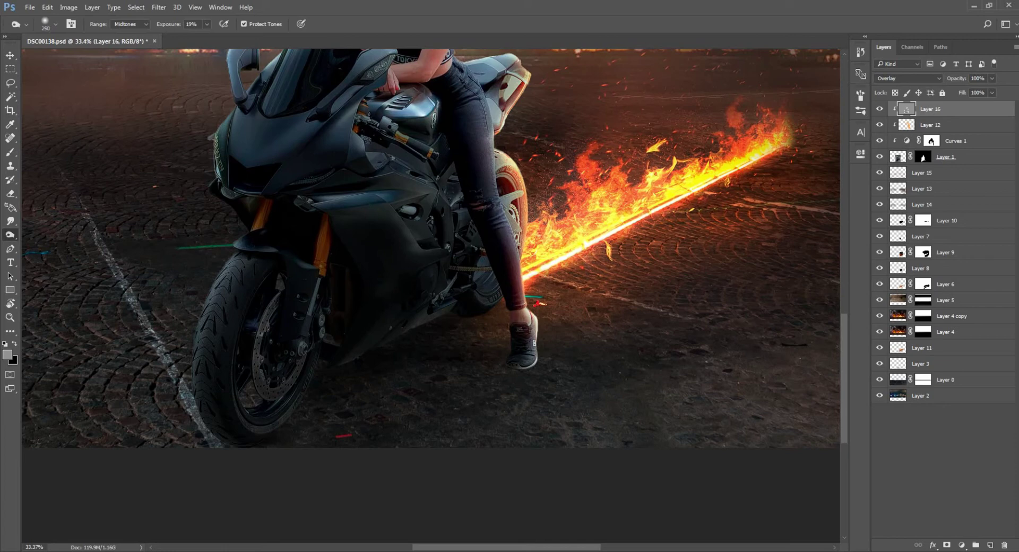
scroll(430, 281, up, 3)
scroll(430, 295, up, 3)
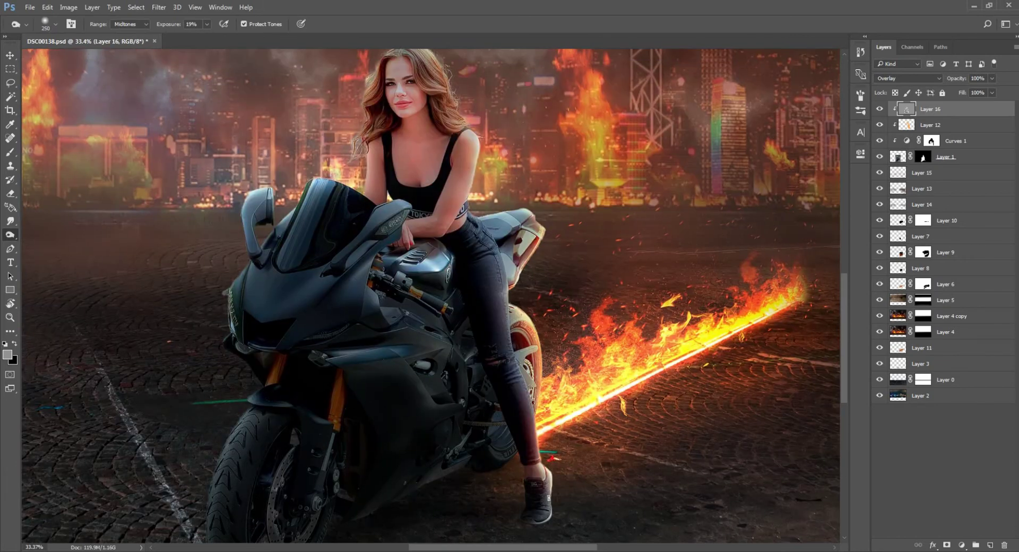
scroll(472, 424, down, 3)
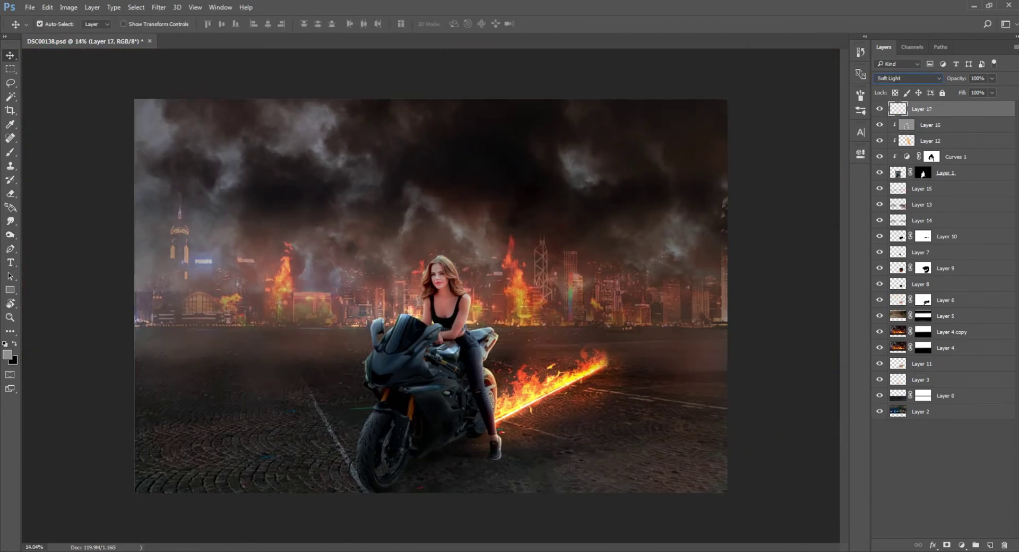
Step: Set up a large black brush at full opacity and flow, undoing a trial ground stroke
key(b)
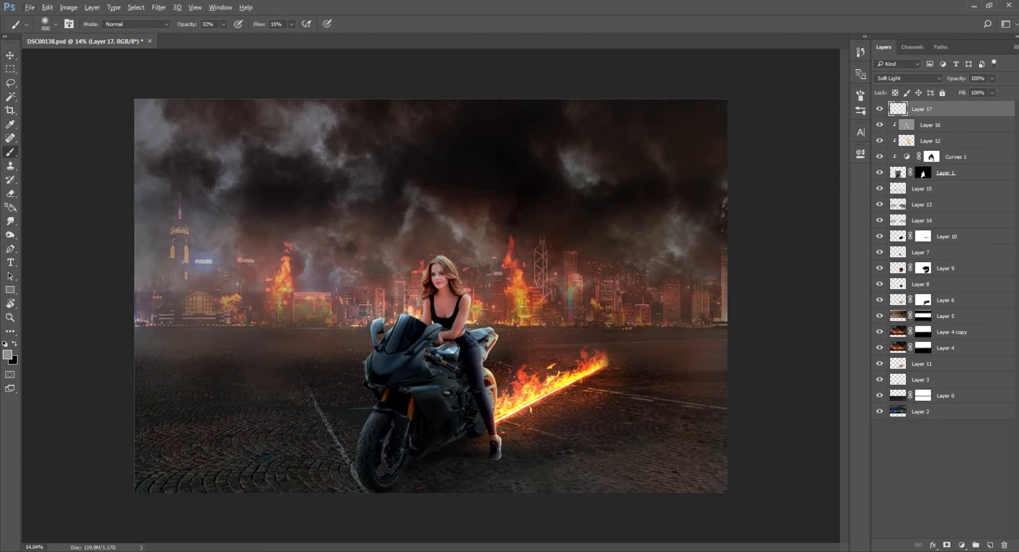
key(d)
key(bracketright)
key(bracketright)
key(bracketright)
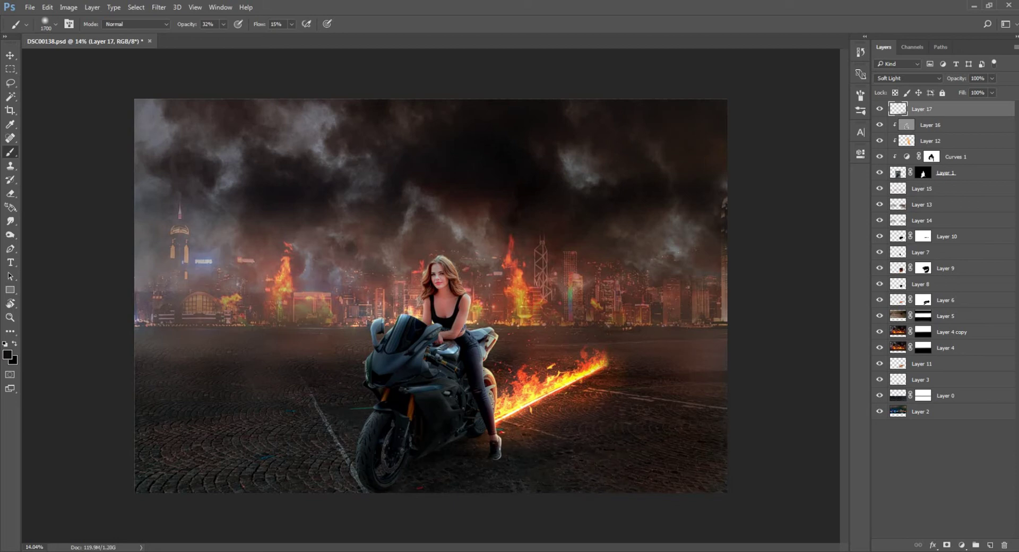
key(0)
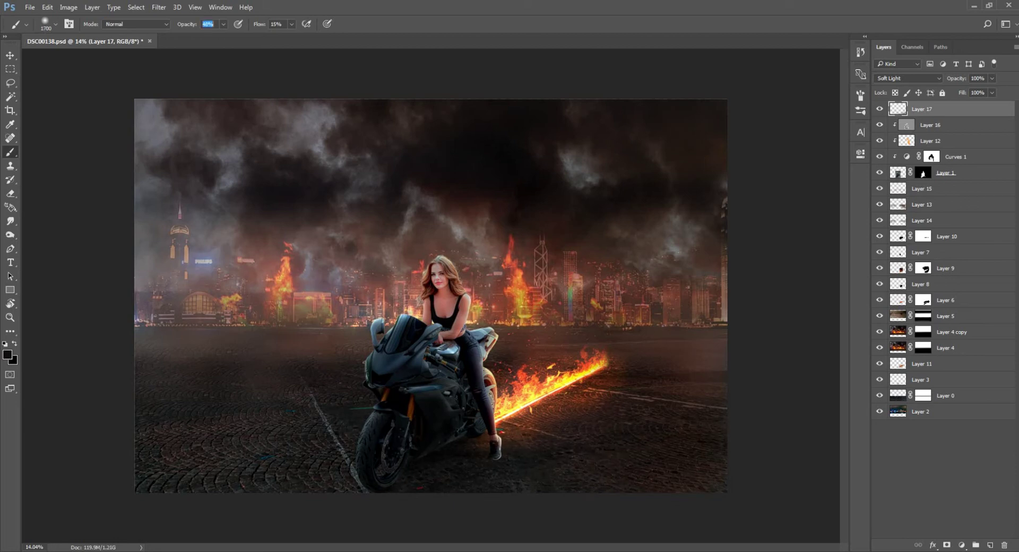
key(shift+0)
drag(170, 435, 189, 463)
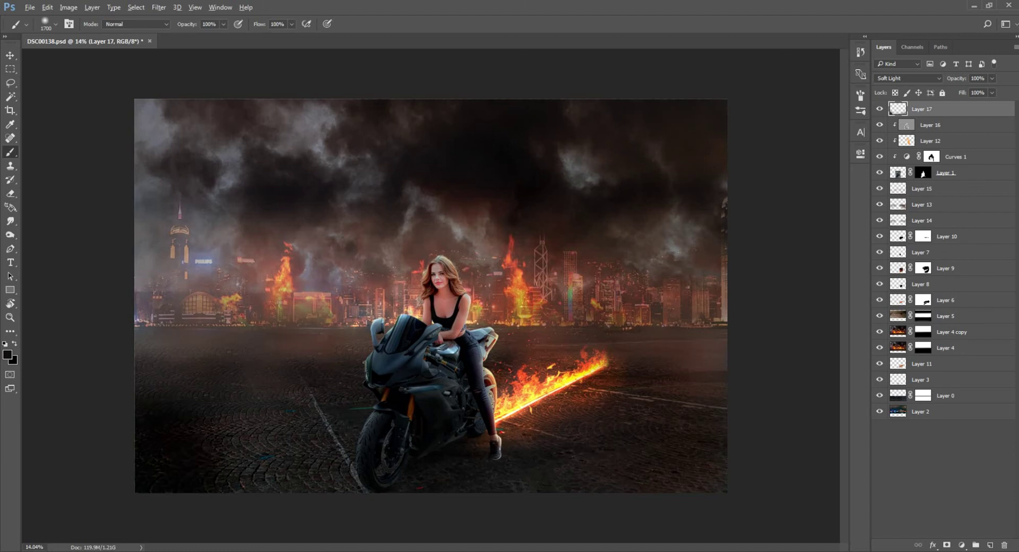
key(ctrl+z)
Step: At 53% flow, dab soft black on the lower-left ground and the road bottom
key(shift+5)
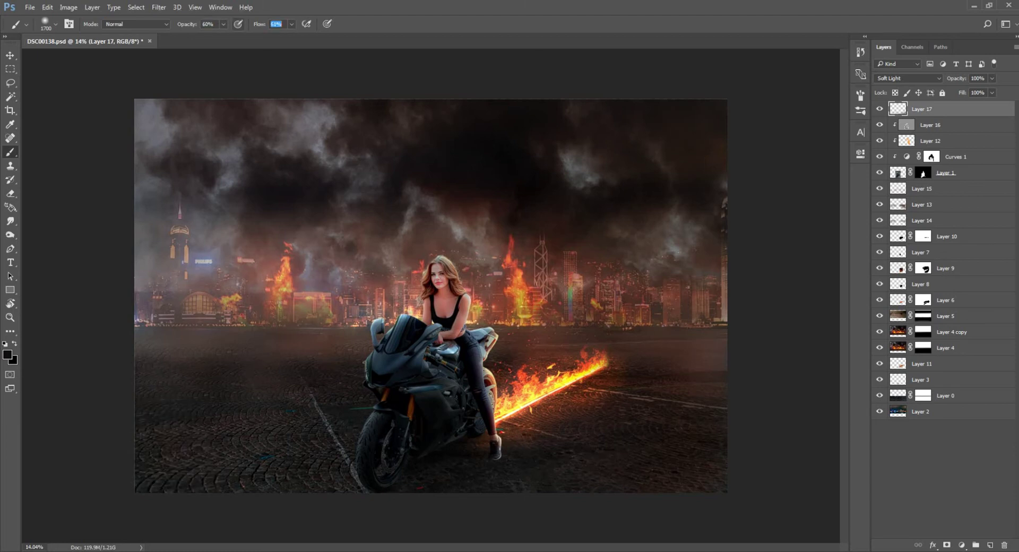
key(shift+3)
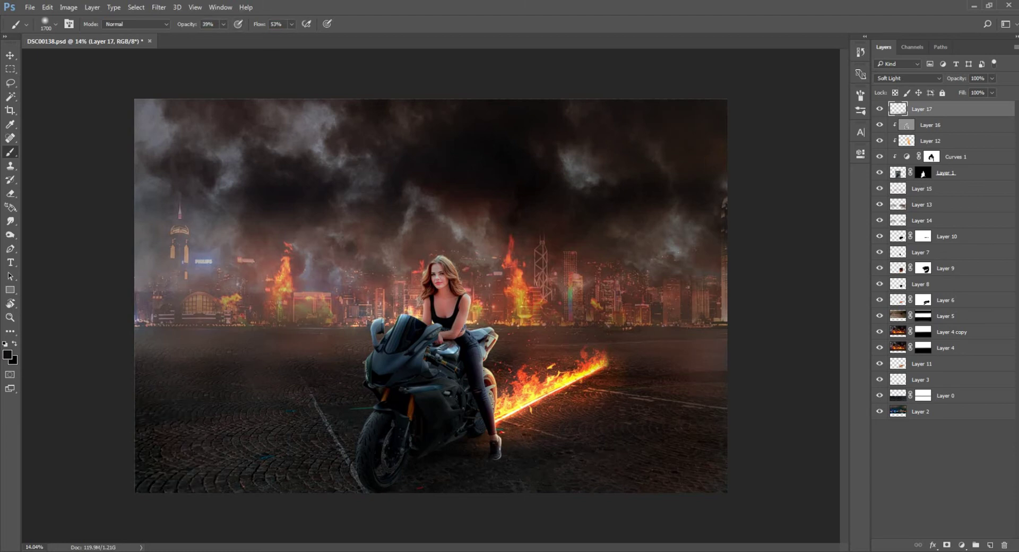
click(212, 468)
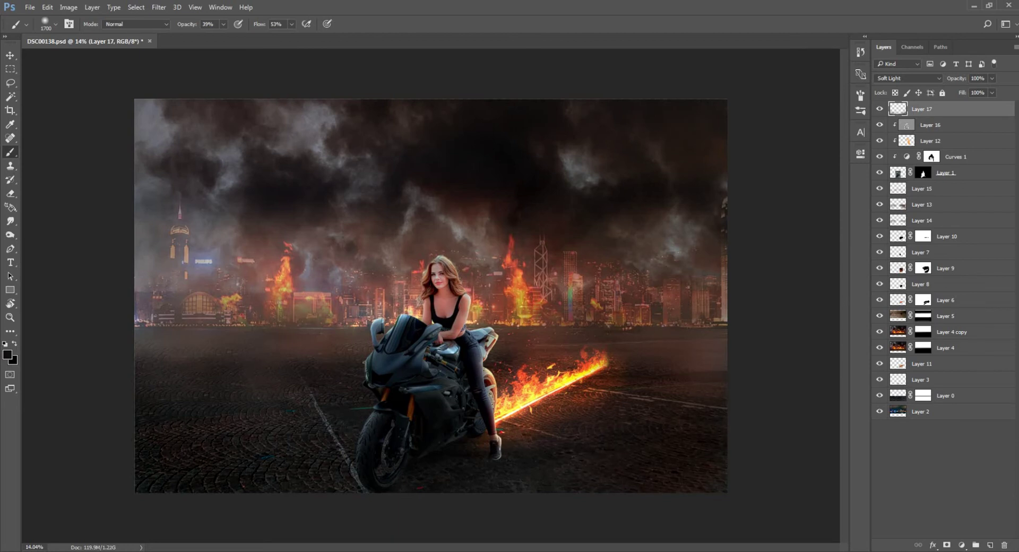
click(446, 491)
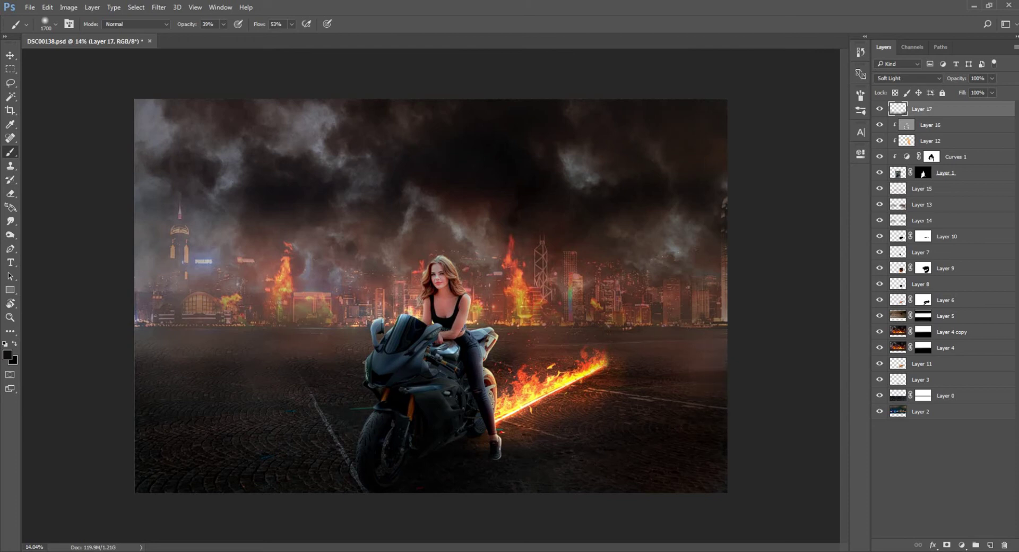
key(x)
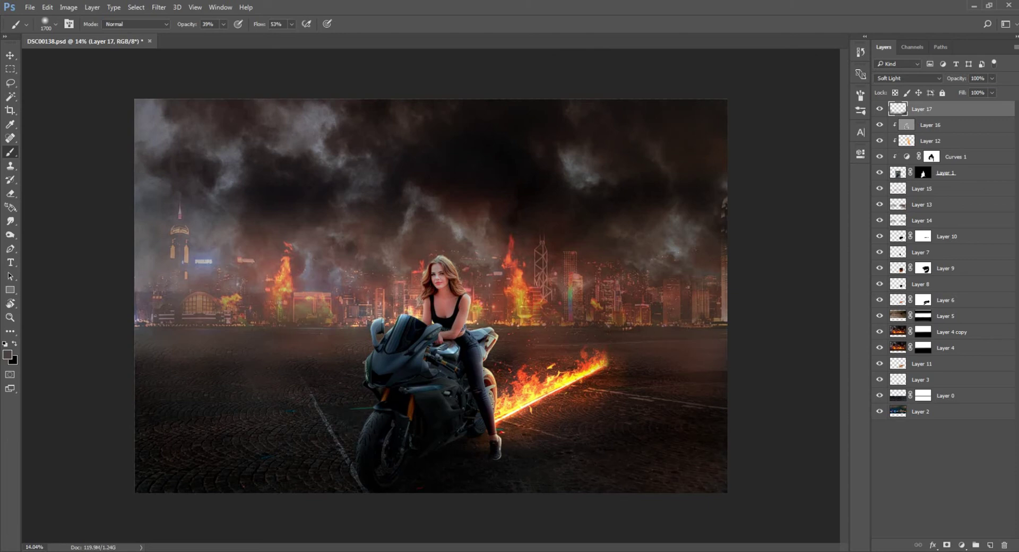
key(x)
Step: Select Layer 11 and add a new Layer 18 above it
key(v)
scroll(431, 296, down, 2)
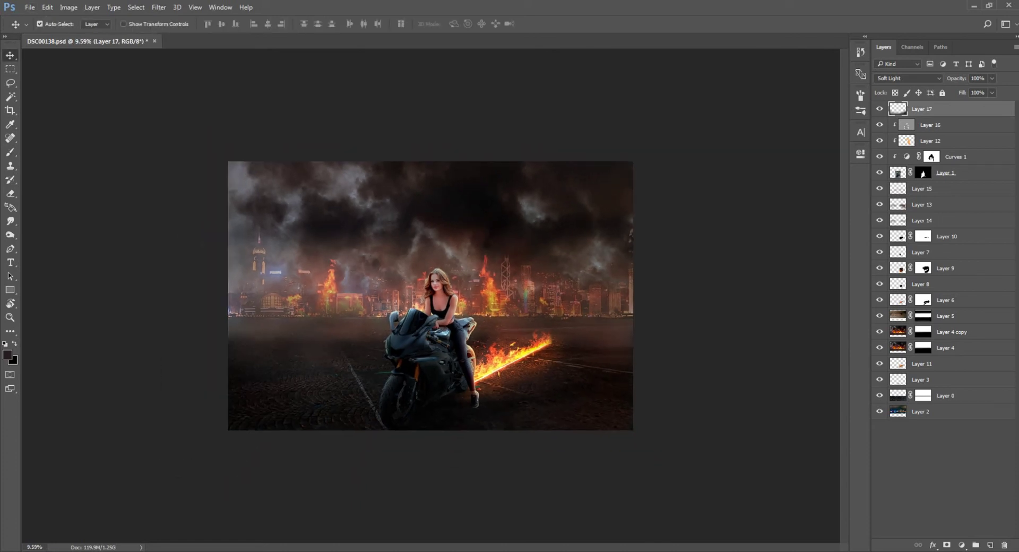
scroll(431, 295, up, 3)
click(945, 396)
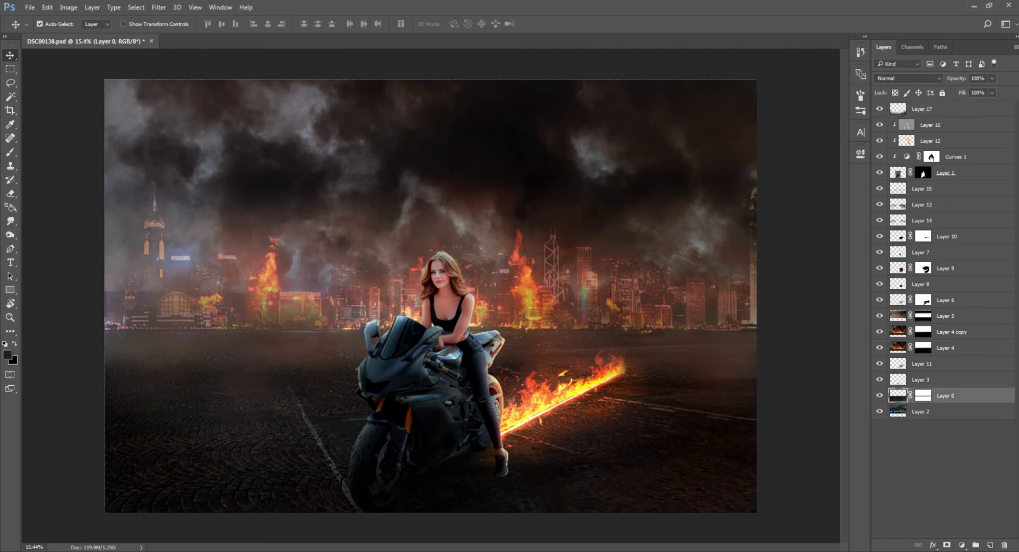
key(alt+bracketright)
key(alt+bracketright)
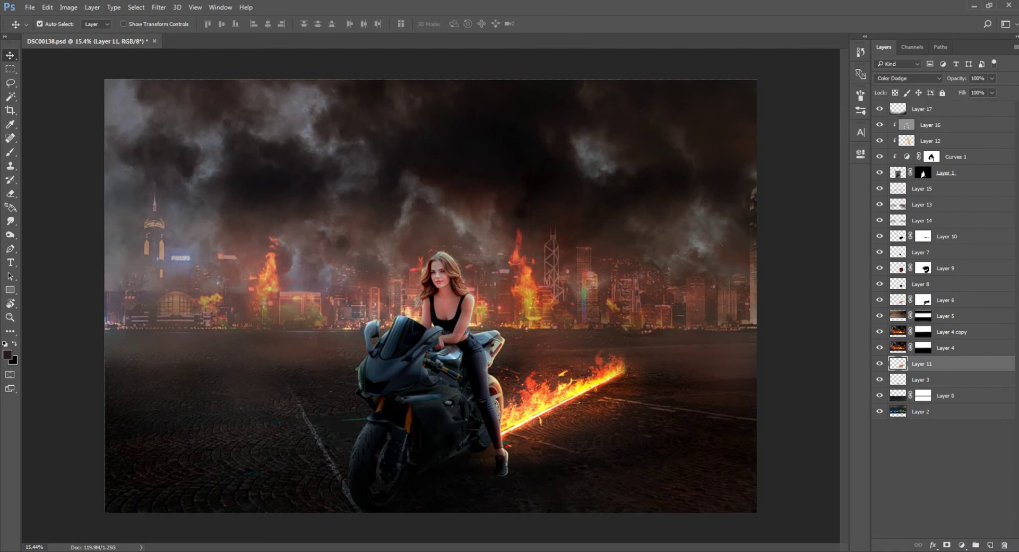
click(880, 363)
click(990, 546)
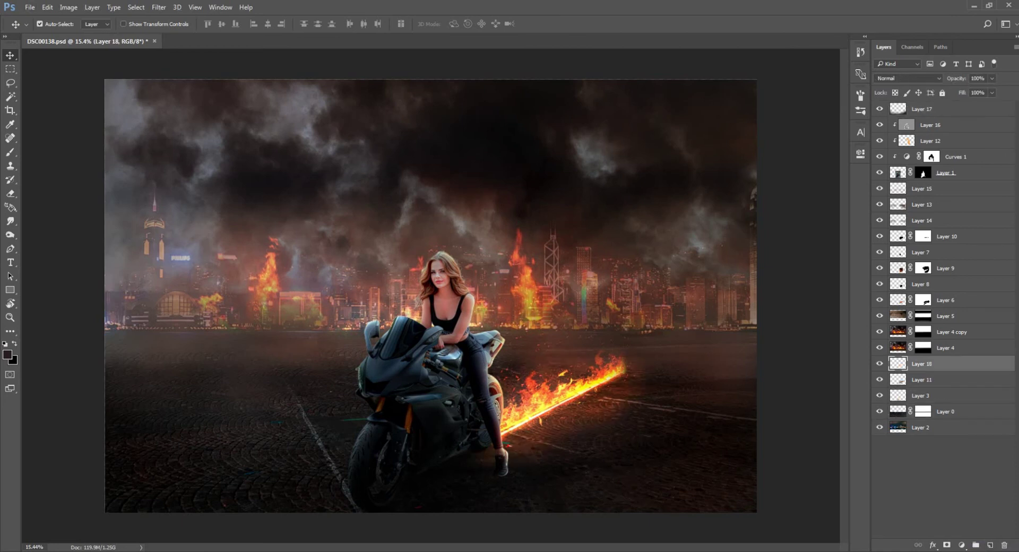
Step: Fill Layer 18 with mid grey and set it to Overlay blending
click(8, 355)
click(906, 123)
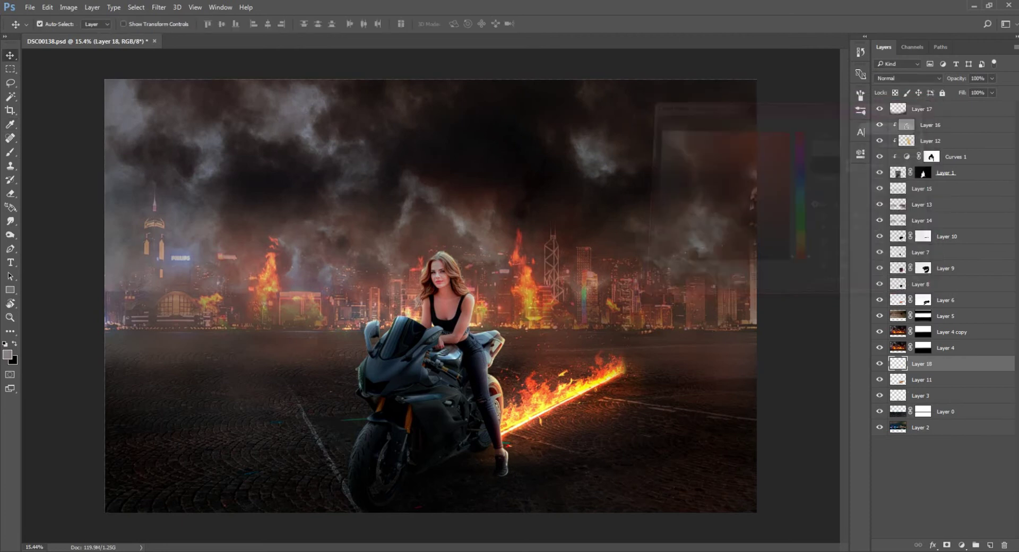
click(907, 78)
click(903, 182)
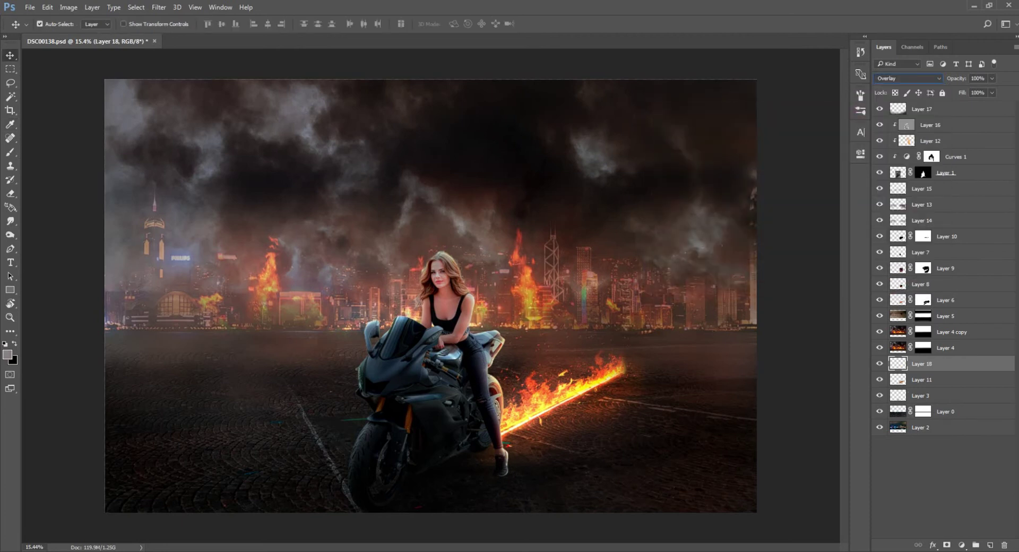
key(alt+BackSpace)
Step: Lighten a patch of the road line with a 900-px Dodge brush
key(b)
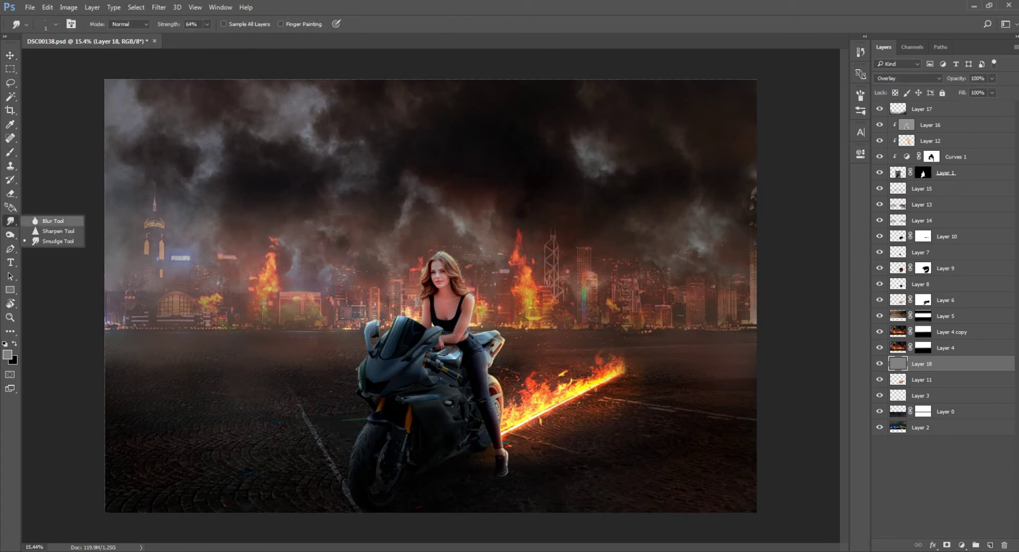
drag(10, 221, 48, 220)
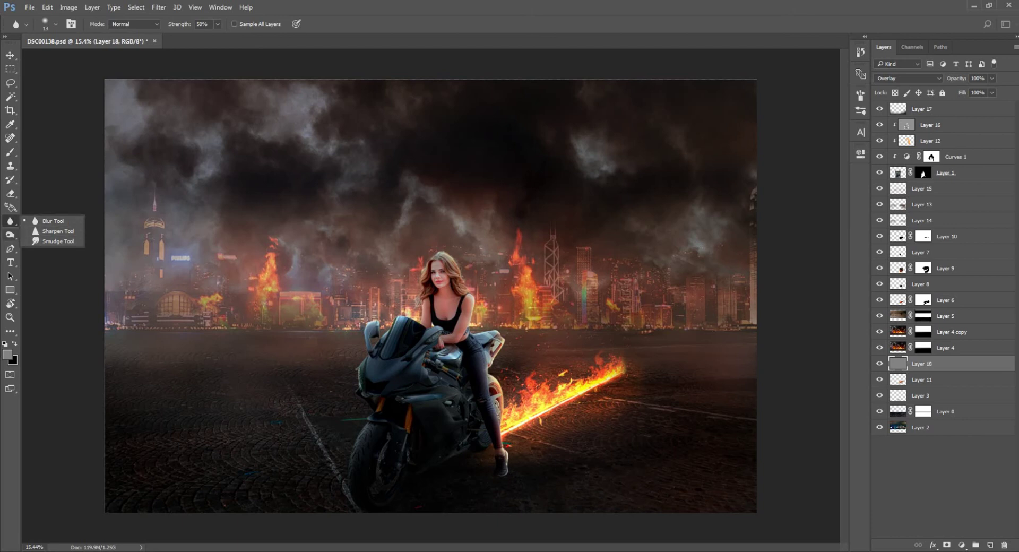
key(v)
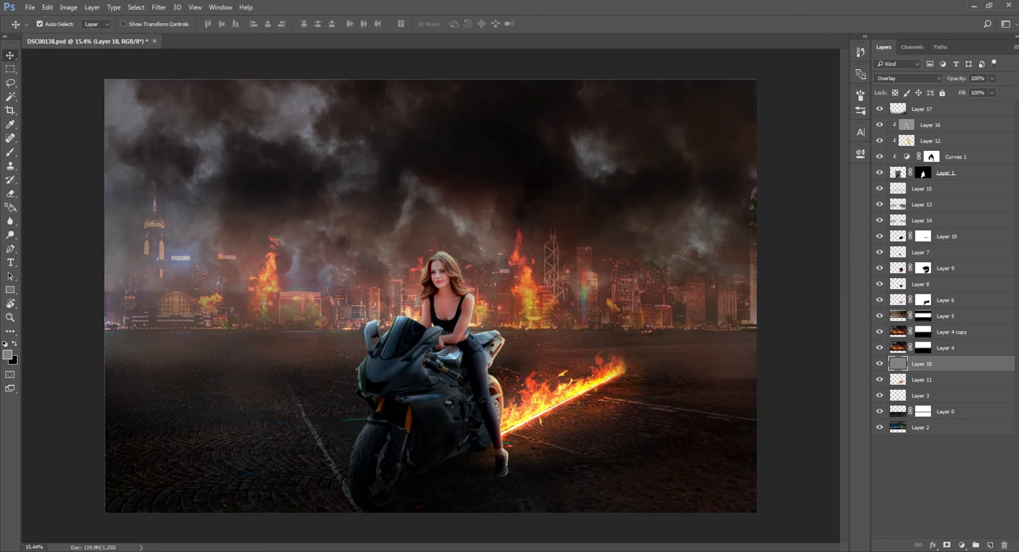
key(o)
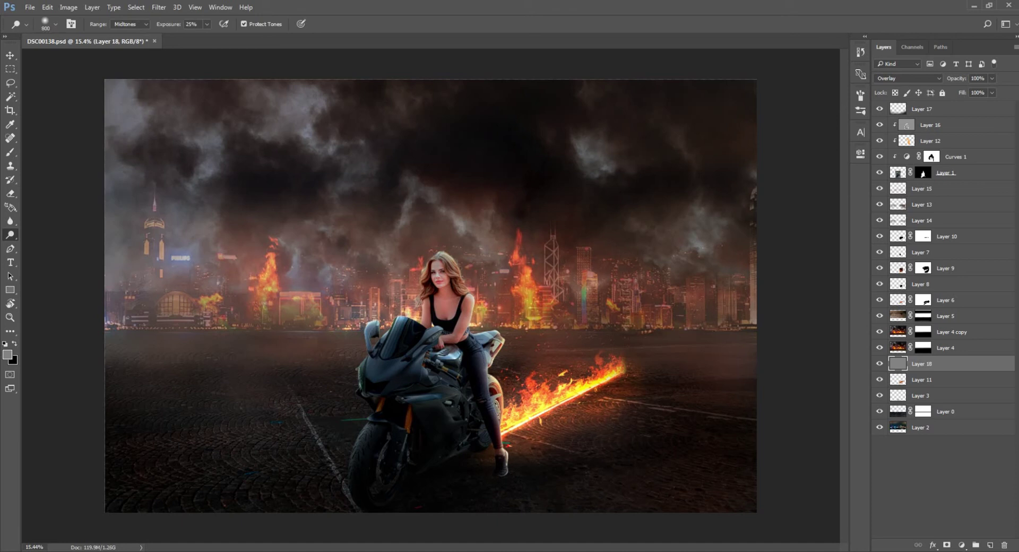
key(bracketright)
key(bracketleft)
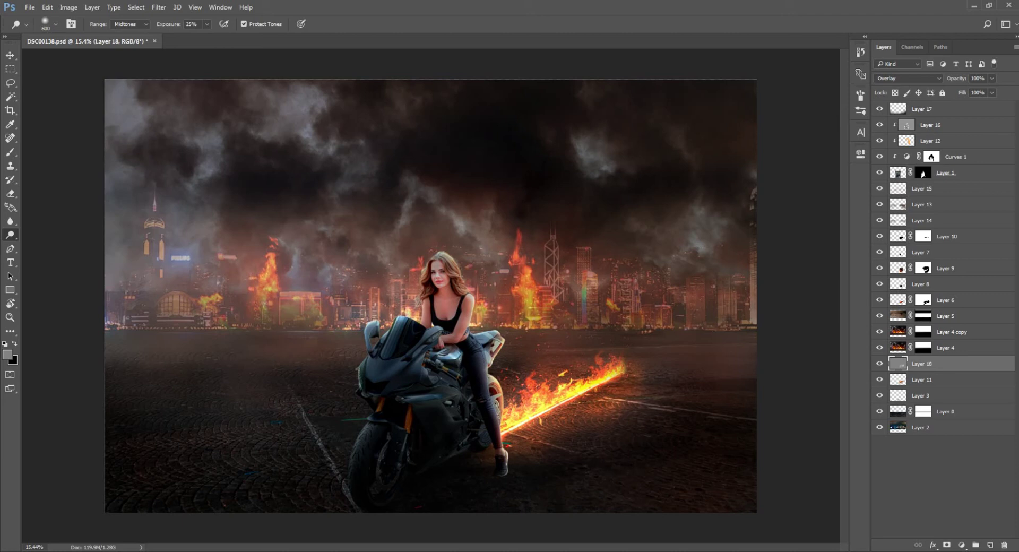
click(656, 410)
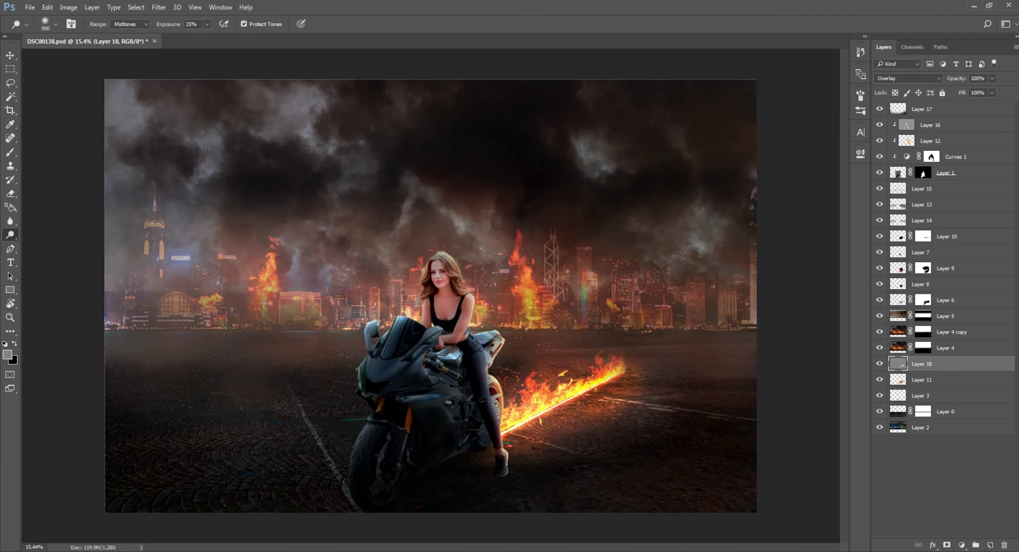
key(bracketright)
scroll(431, 295, down, 2)
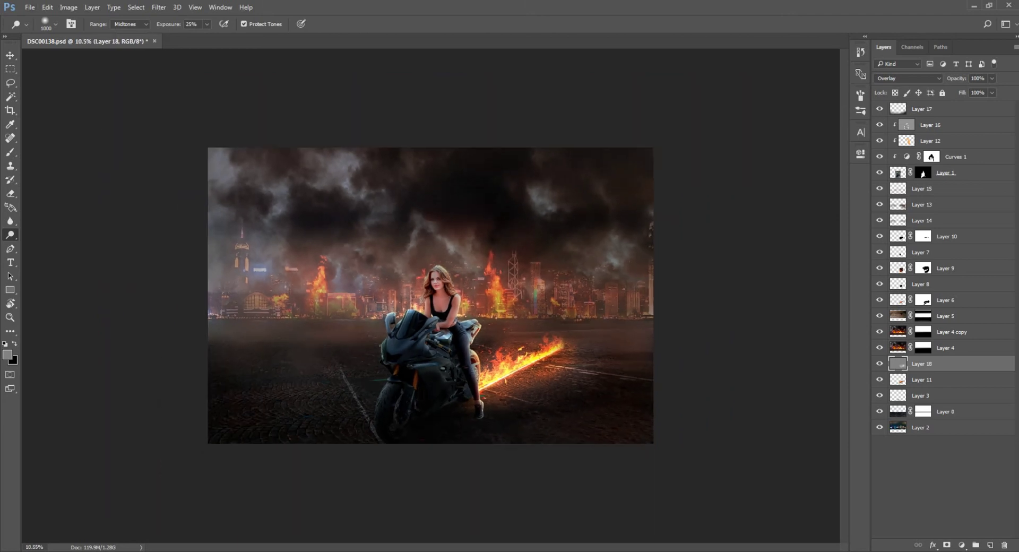
Step: Create Layer 19 below Layer 17 and set it to Soft Light
click(990, 545)
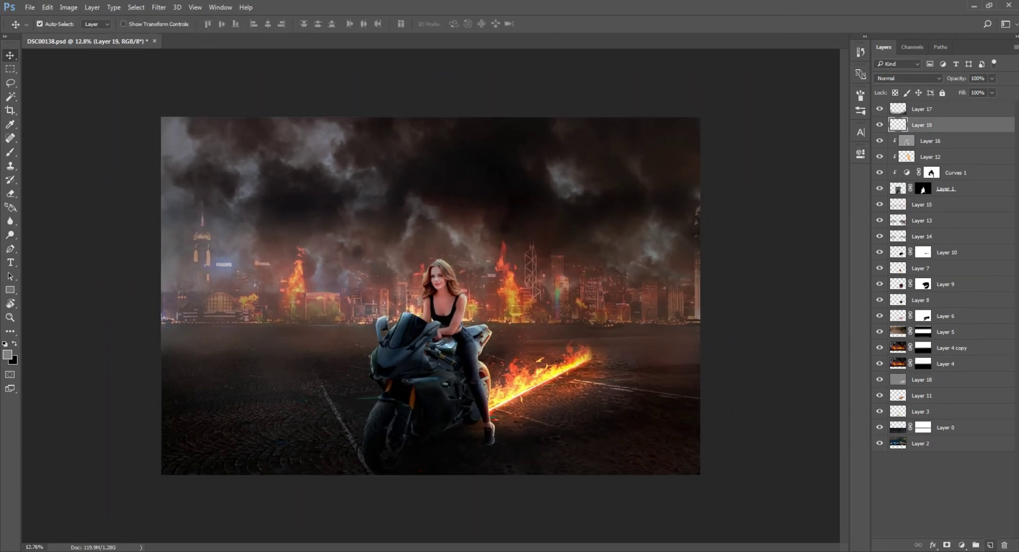
key(v)
click(907, 78)
click(886, 189)
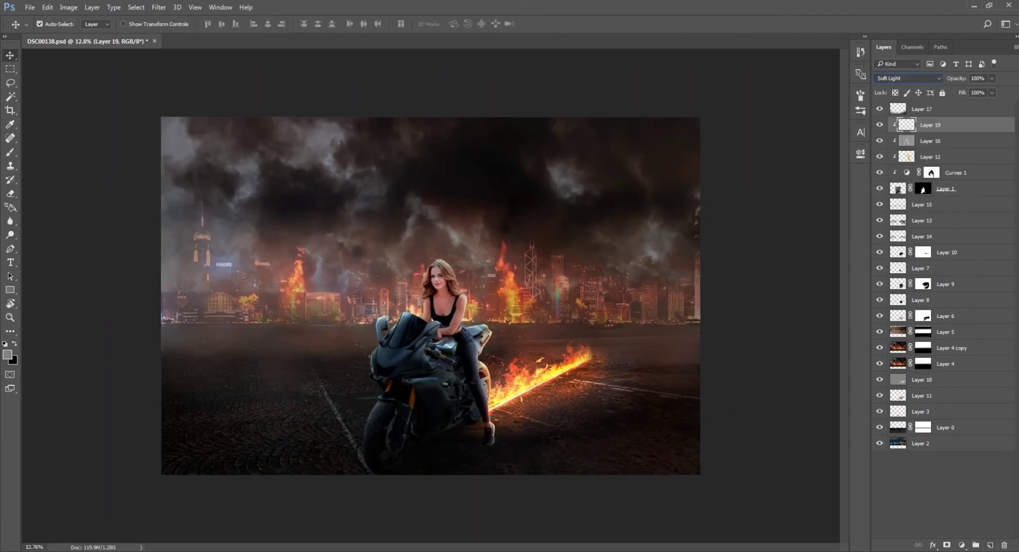
key(b)
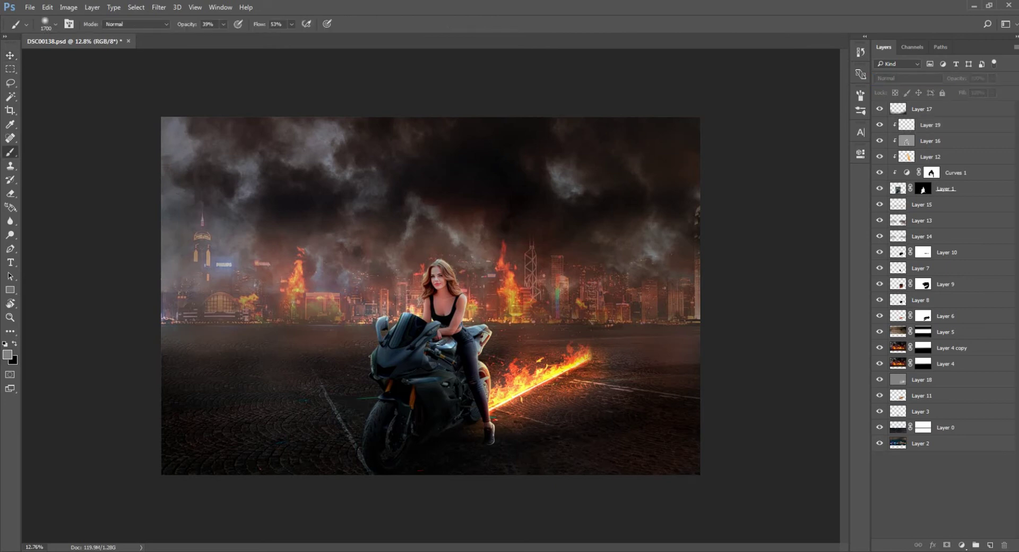
click(945, 124)
Step: Pick a paint colour in the Color Picker, then make Layer 5 active
click(7, 355)
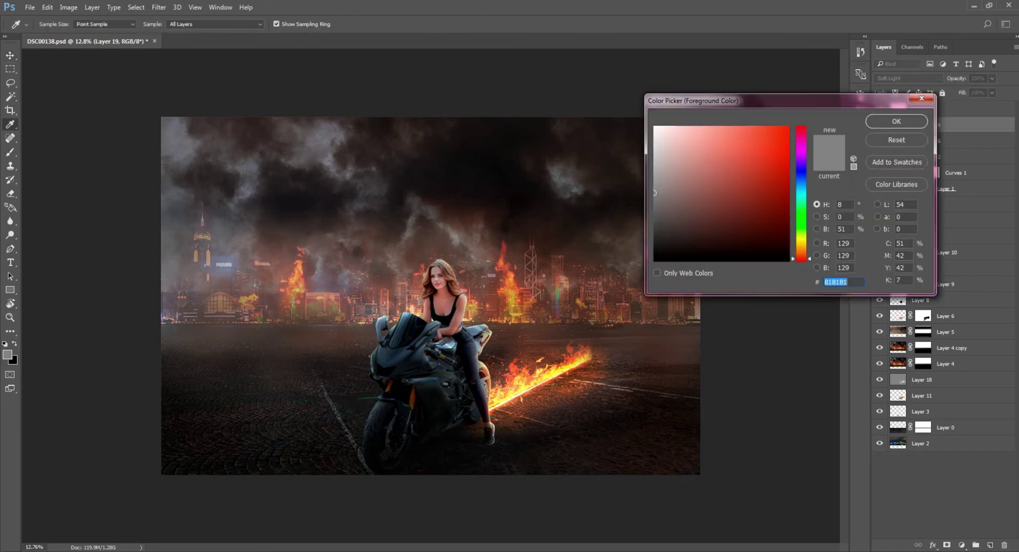
click(673, 220)
key(Escape)
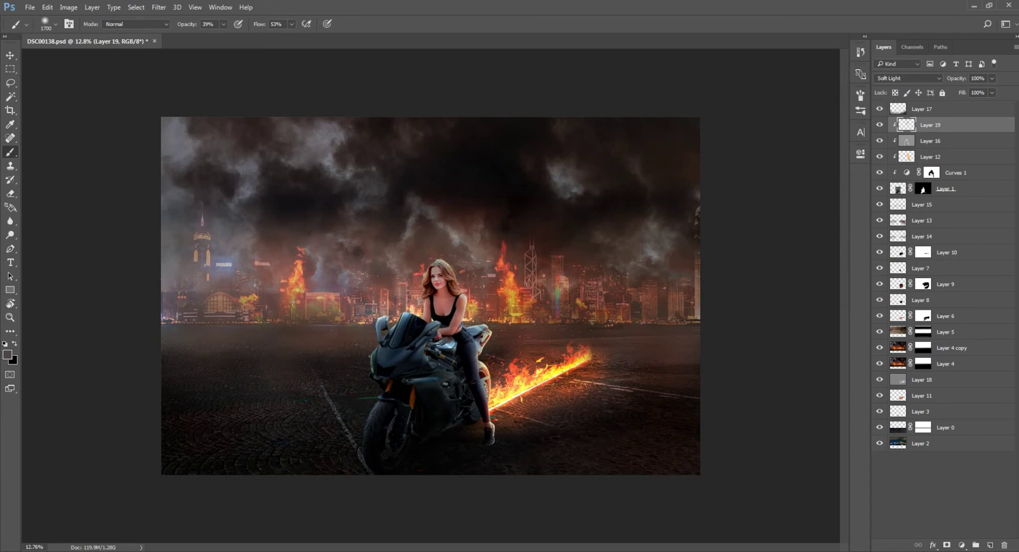
scroll(446, 338, up, 2)
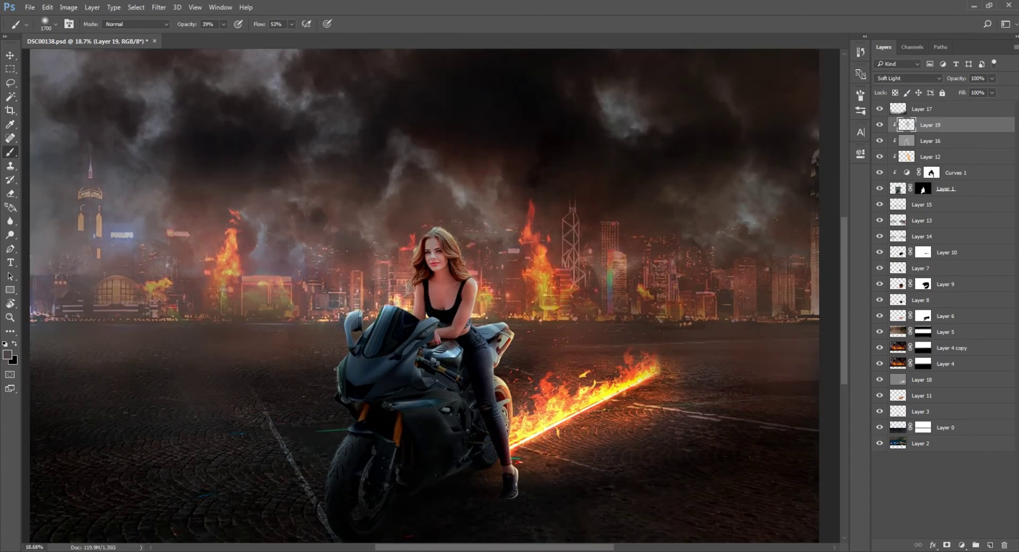
scroll(466, 377, down, 1)
key(v)
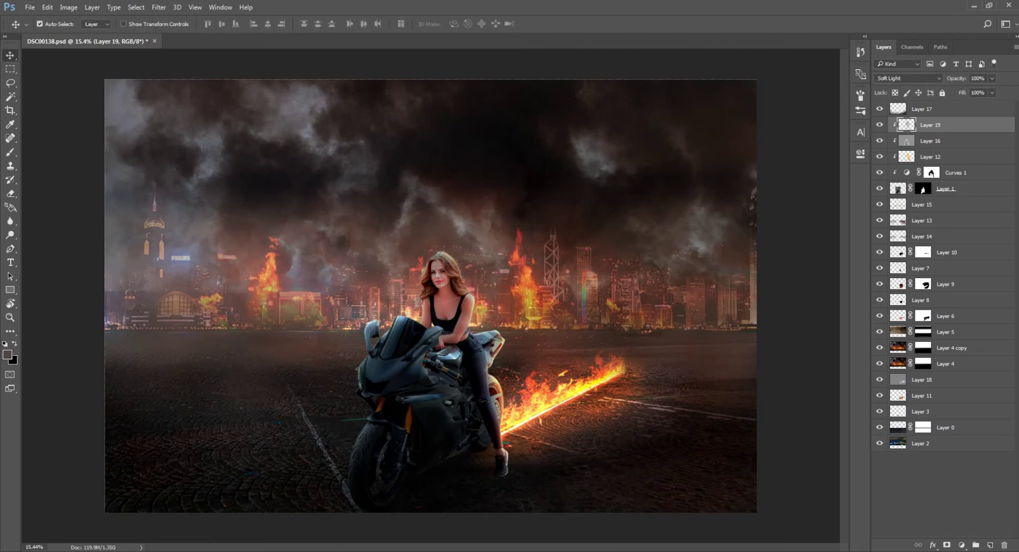
click(430, 299)
scroll(431, 298, up, 1)
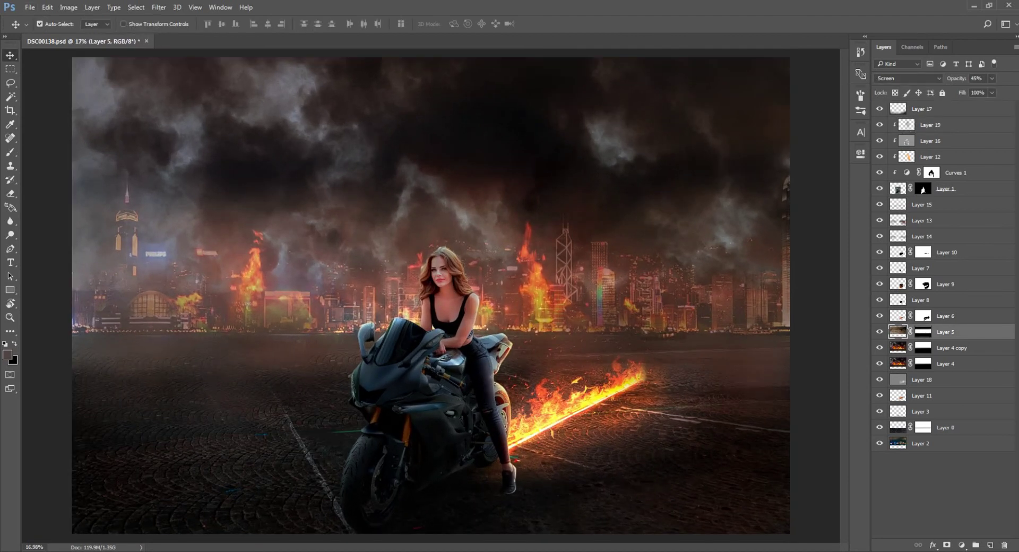
scroll(430, 299, down, 1)
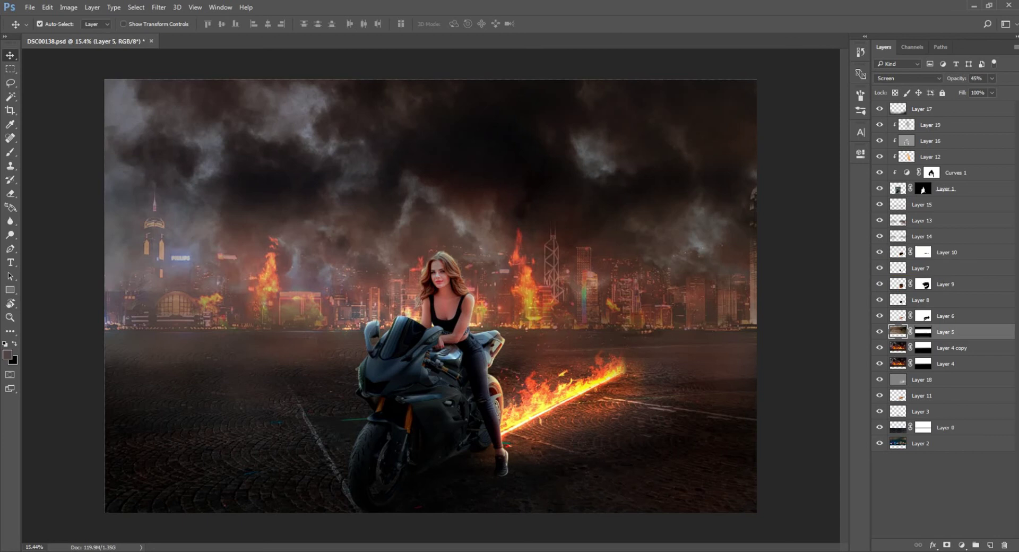
Step: Toggle Layers 9, 8, 6 and 4 copy to compare the composite, then target Layer 4 copy's mask
click(880, 284)
click(880, 284)
click(880, 299)
scroll(695, 407, up, 5)
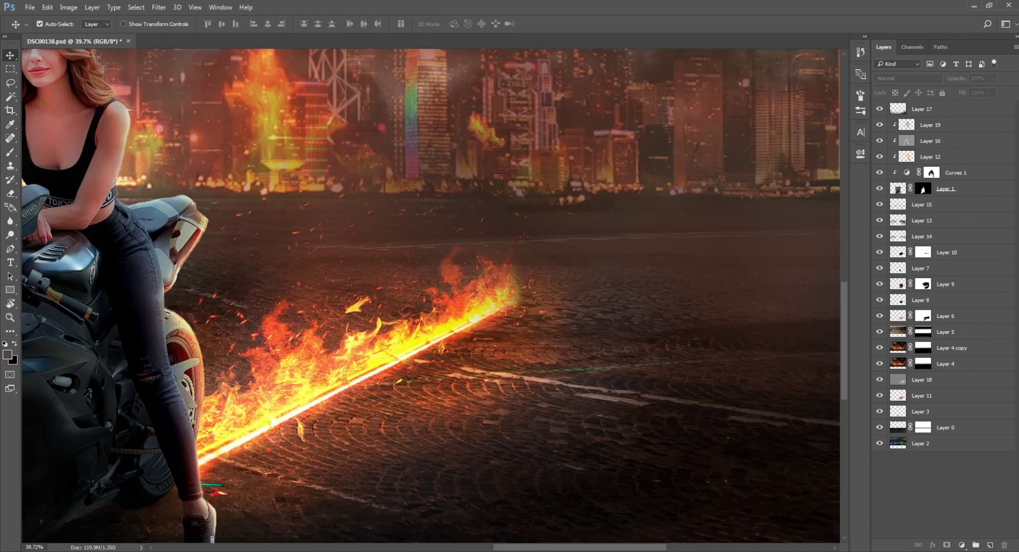
click(879, 315)
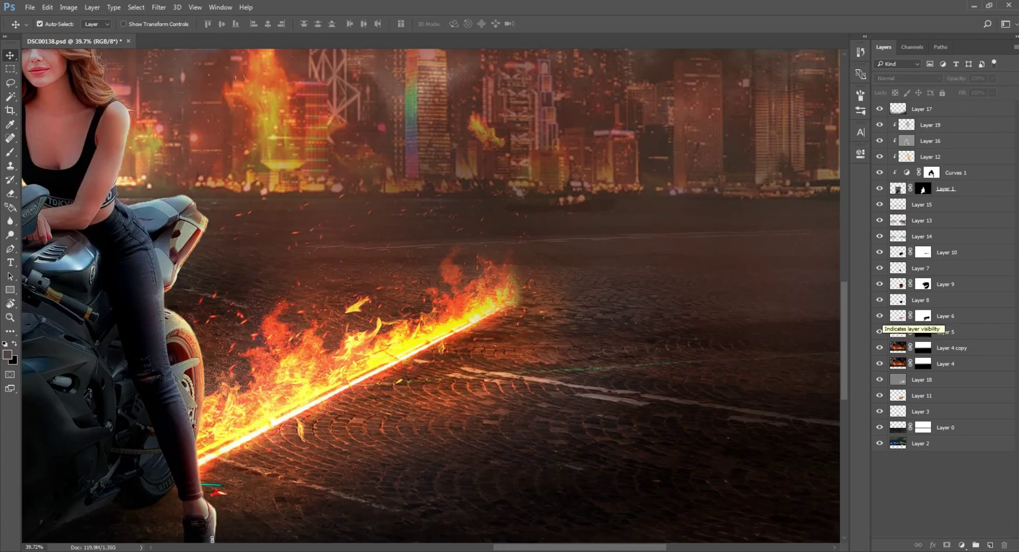
click(880, 348)
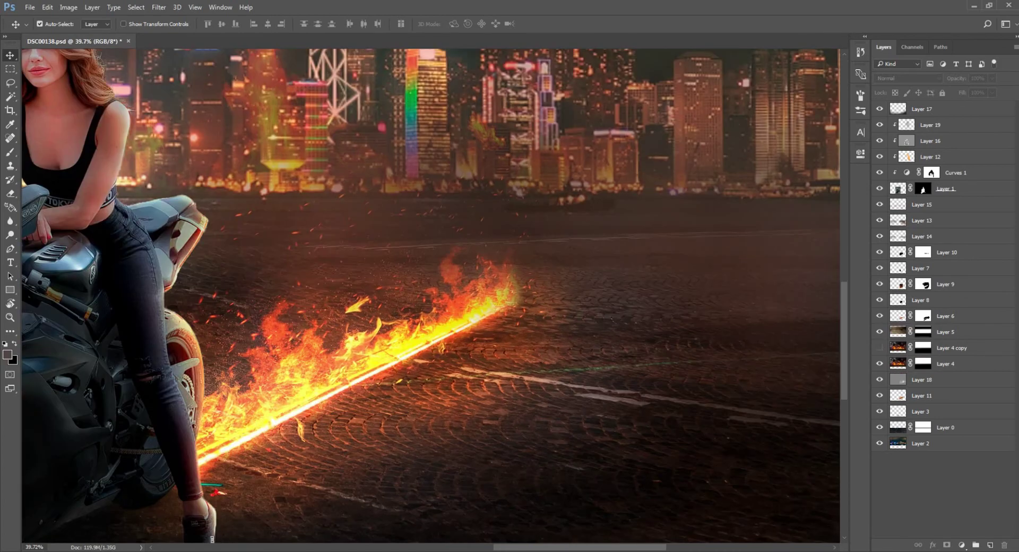
click(950, 347)
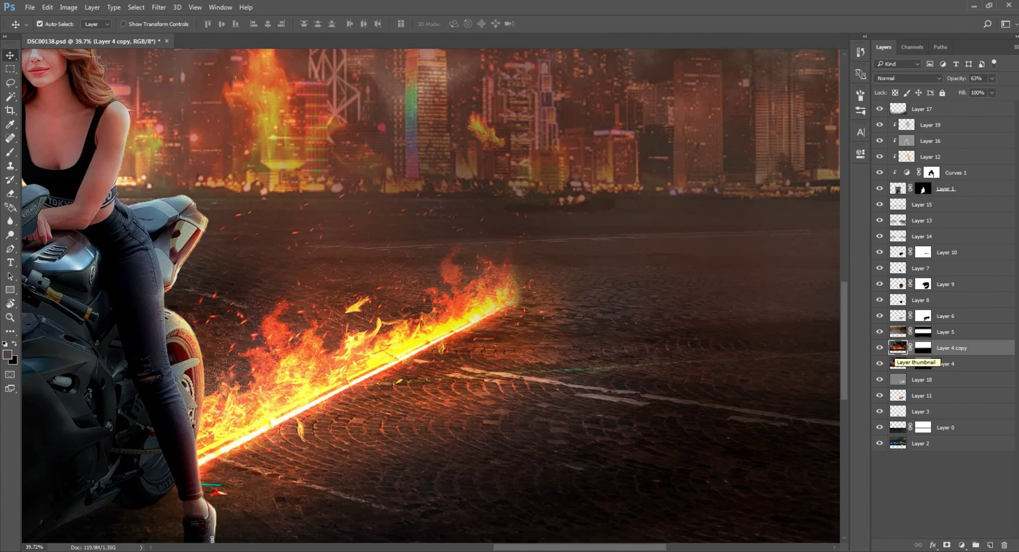
click(923, 347)
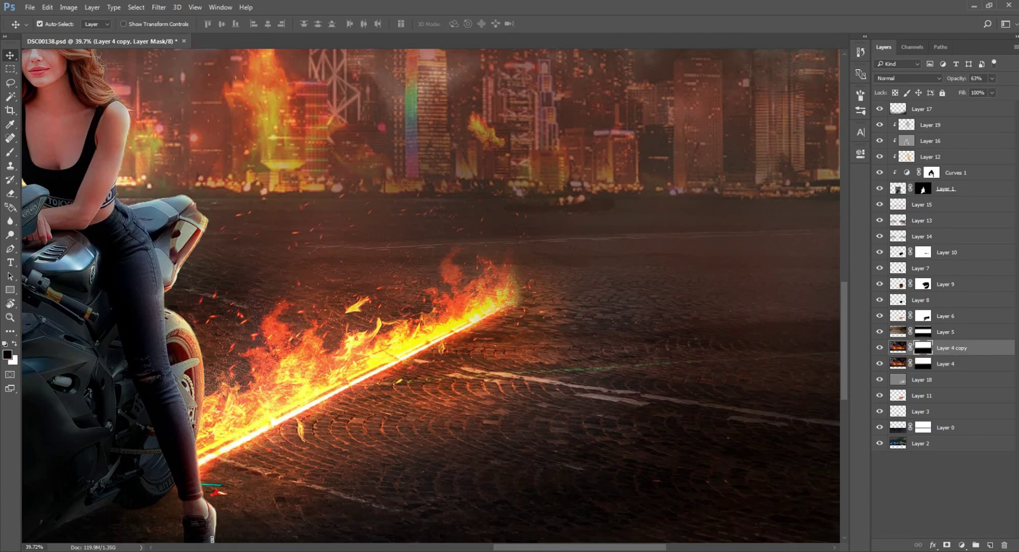
Step: Step down through Layer 4 to Layer 18, then jump back to the top layer, Layer 17
key(alt+bracketleft)
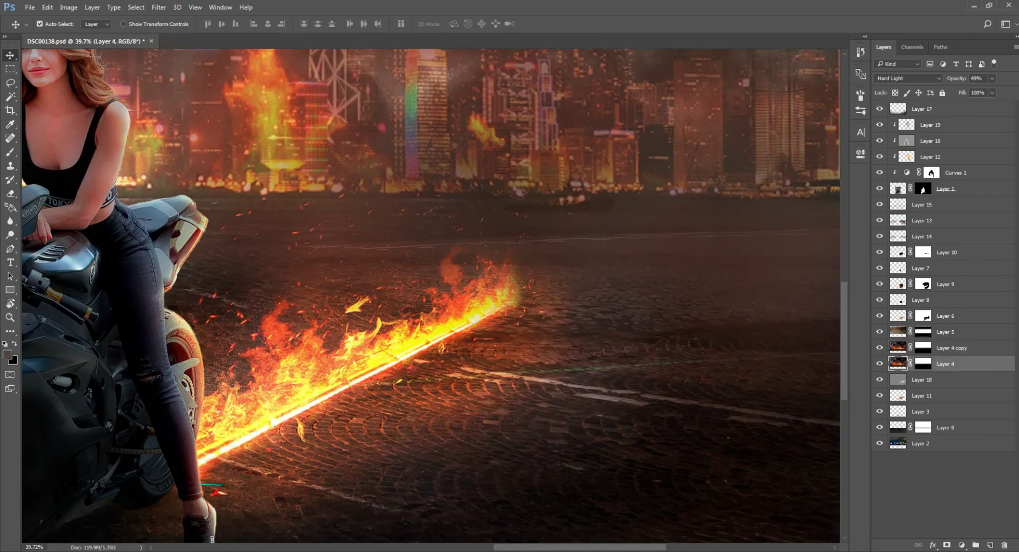
key(alt+bracketleft)
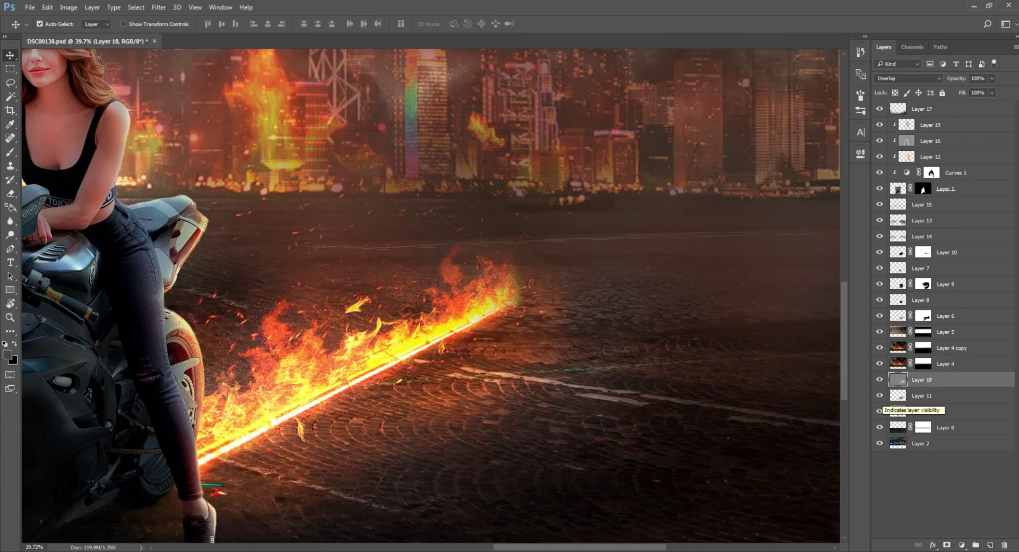
scroll(627, 377, down, 2)
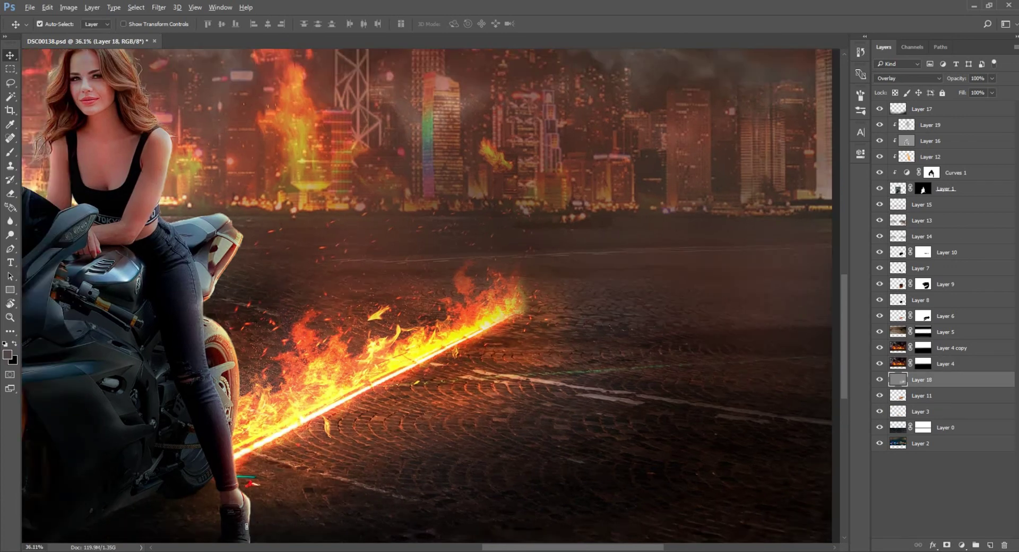
scroll(626, 377, down, 2)
scroll(626, 377, down, 1)
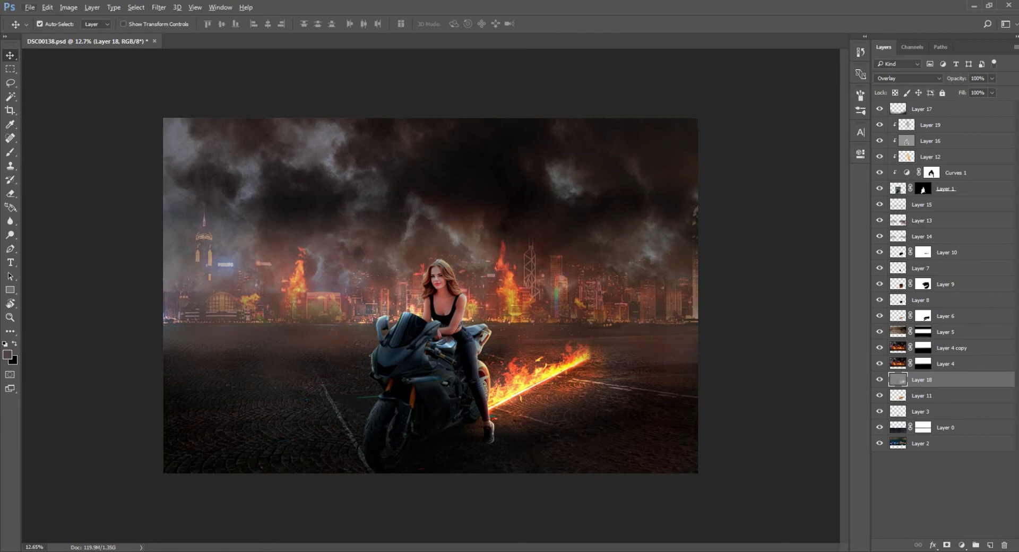
key(alt+period)
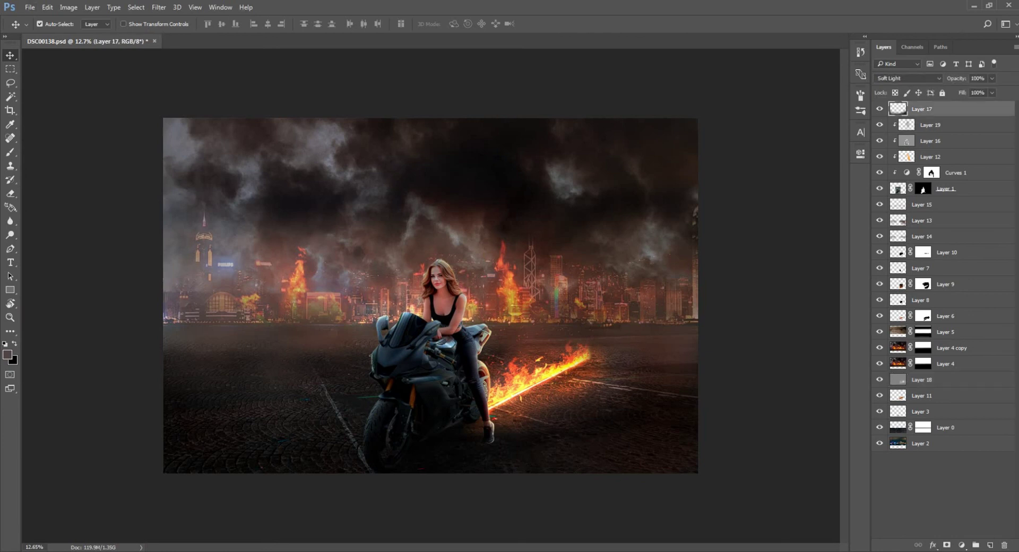
key(alt+Tab)
key(alt+Tab)
Step: Stamp all visible layers into a new layer and multiply it onto itself with Apply Image
key(ctrl+shift+alt+e)
key(alt+i)
key(y)
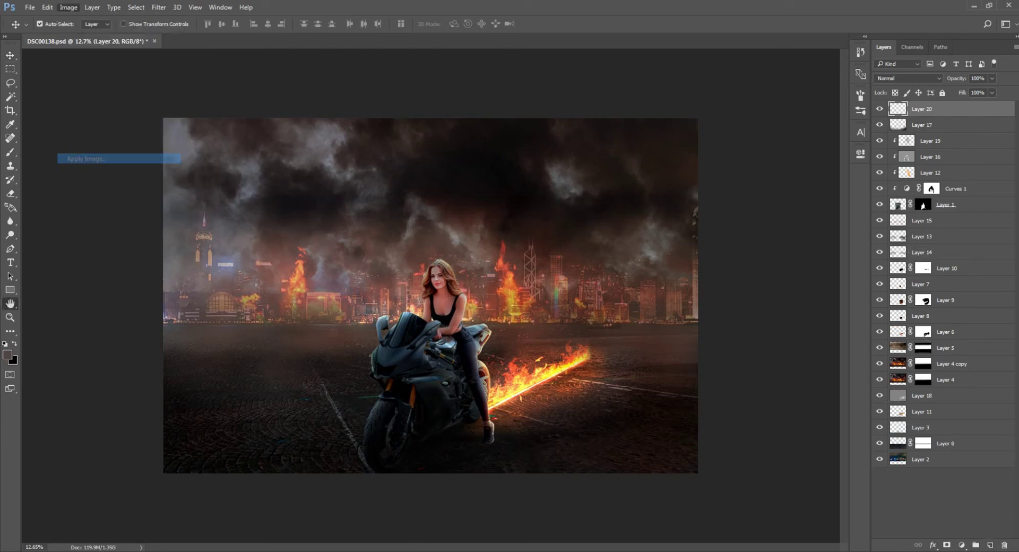
key(Return)
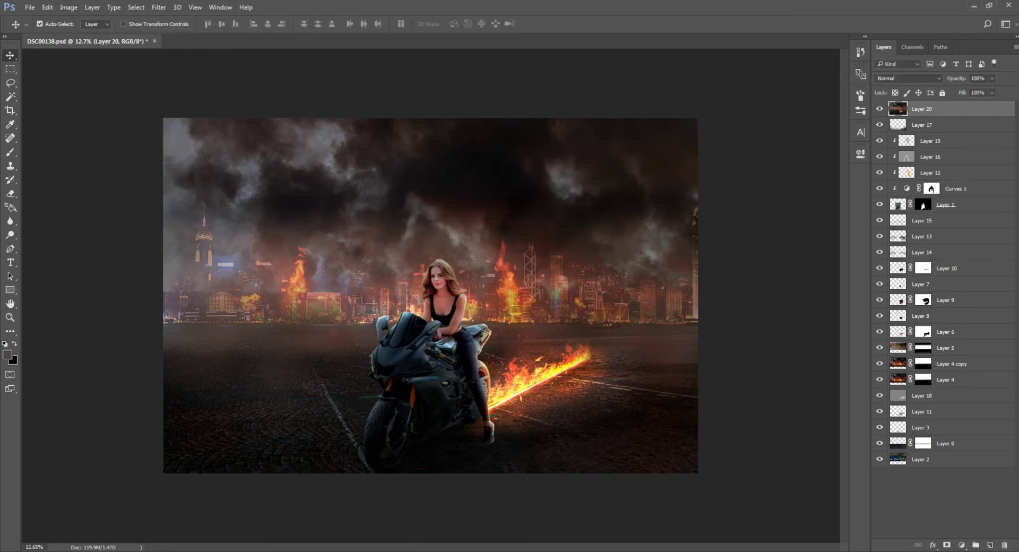
Step: Grade the stamped Layer 20 with the filmstock_50.3dl color lookup and lower its opacity to 75%
key(alt+i)
key(j)
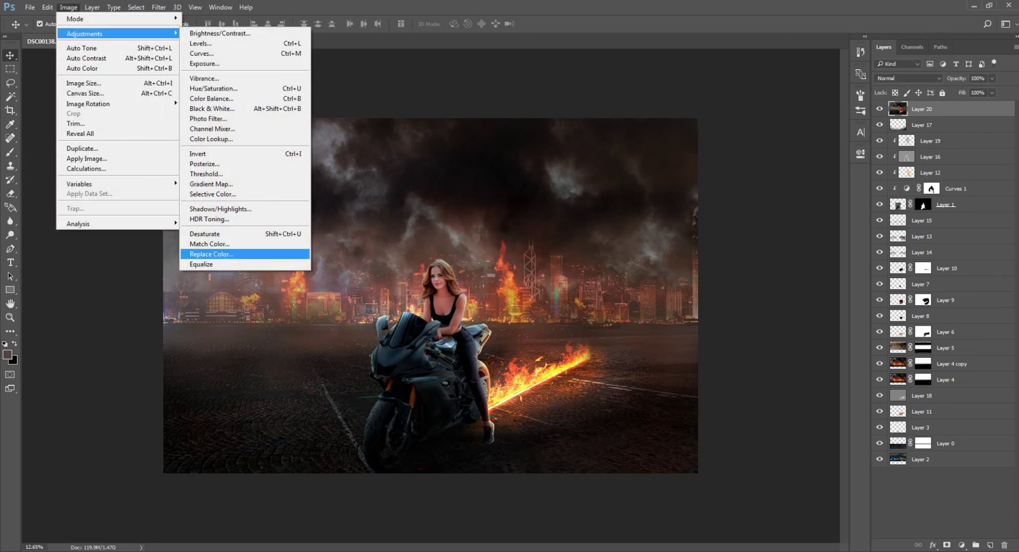
key(Up)
key(Up)
key(Up)
key(Return)
key(alt+Down)
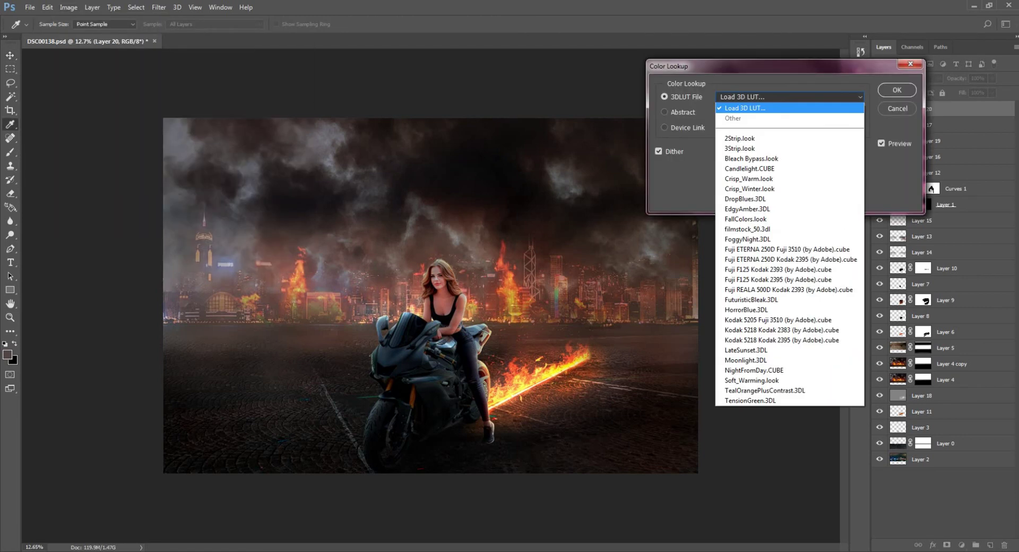
key(Down)
key(Down)
key(Return)
key(End)
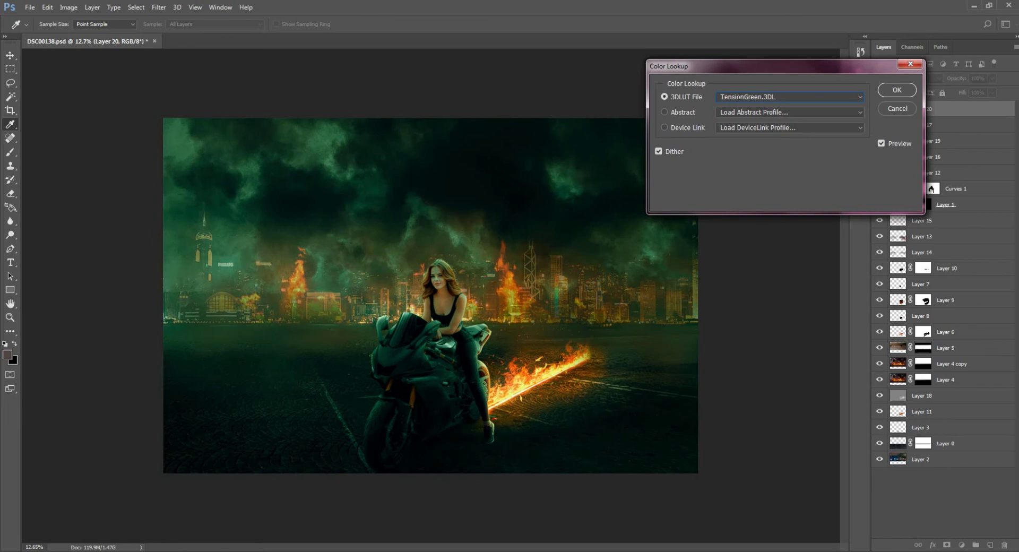
key(alt+Down)
key(Down)
key(Down)
key(Down)
key(Return)
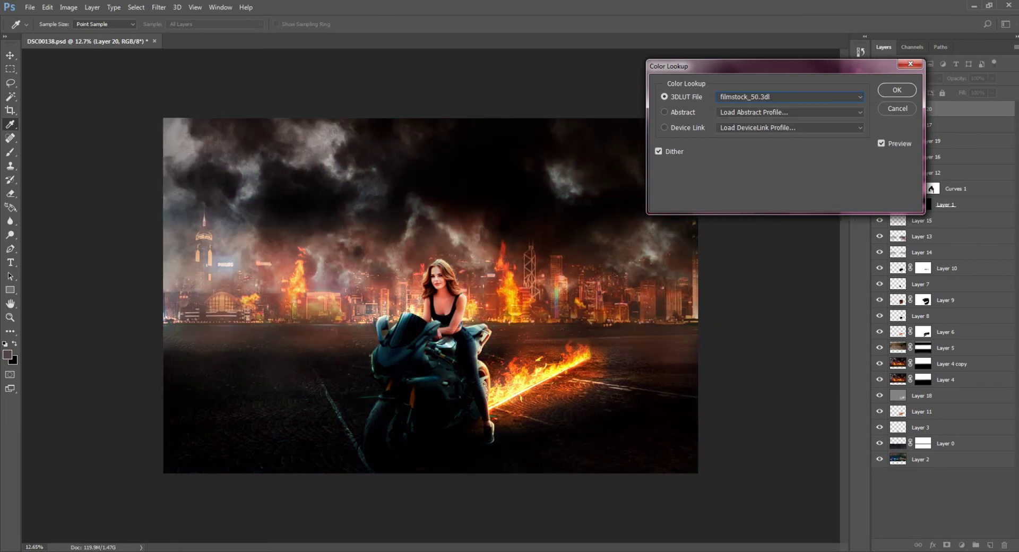
key(Return)
key(v)
key(9)
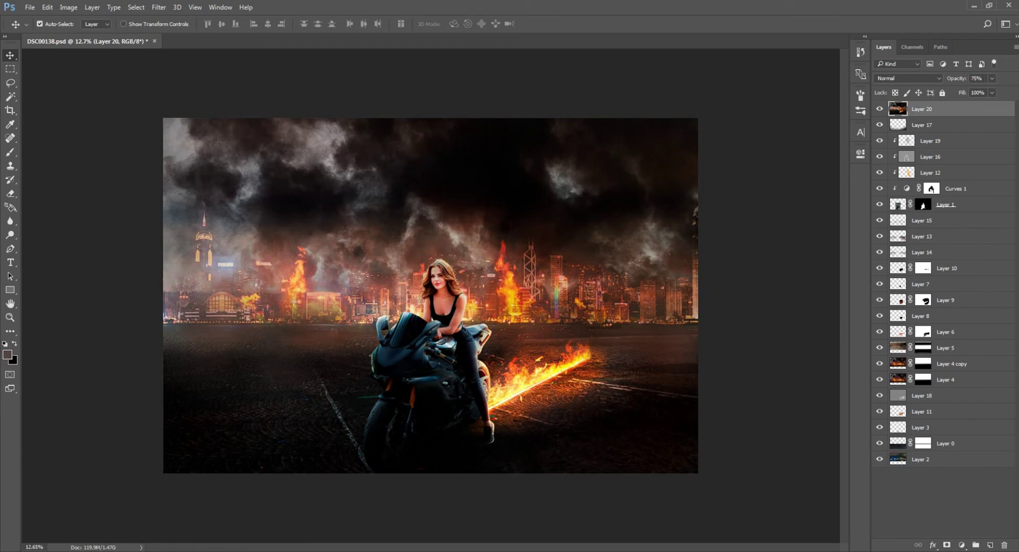
Step: Bring Layer 20's opacity down from 75% to 30%
text(70)
text(50)
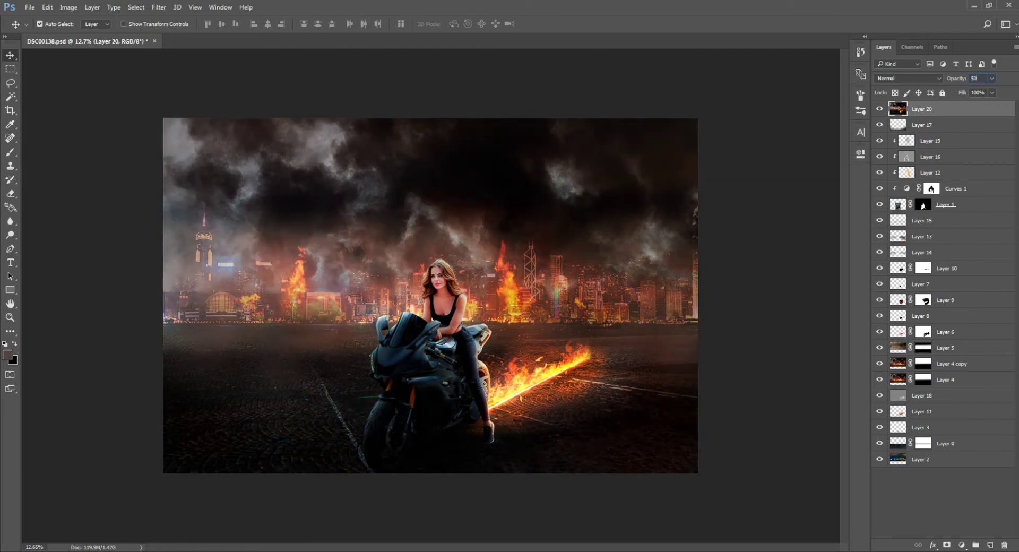
key(Return)
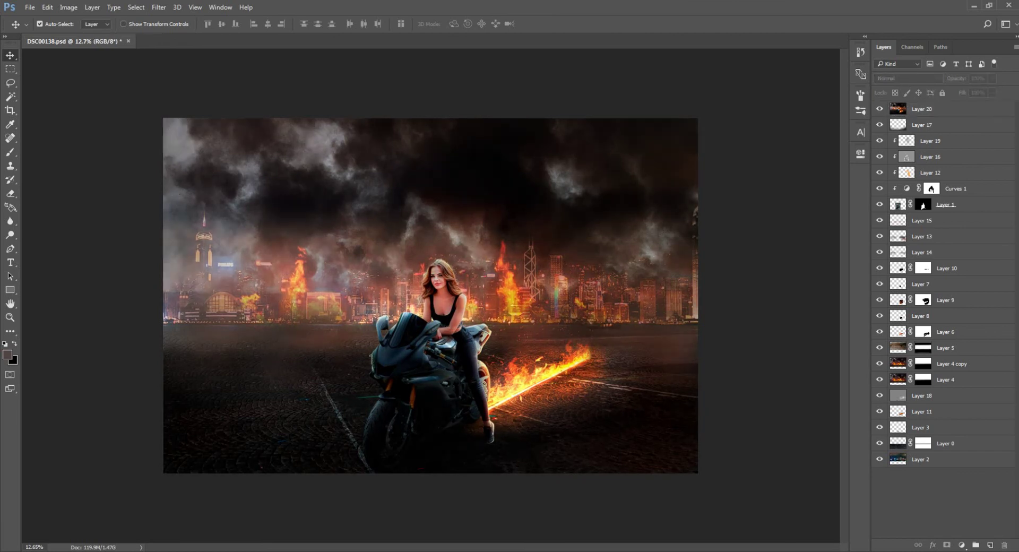
key(ctrl+z)
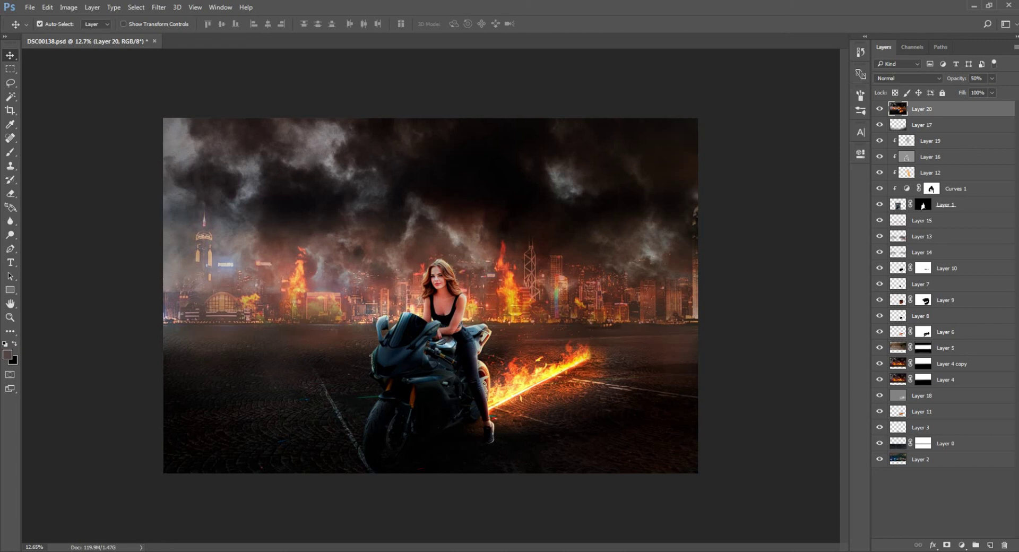
drag(955, 78, 934, 79)
text(30)
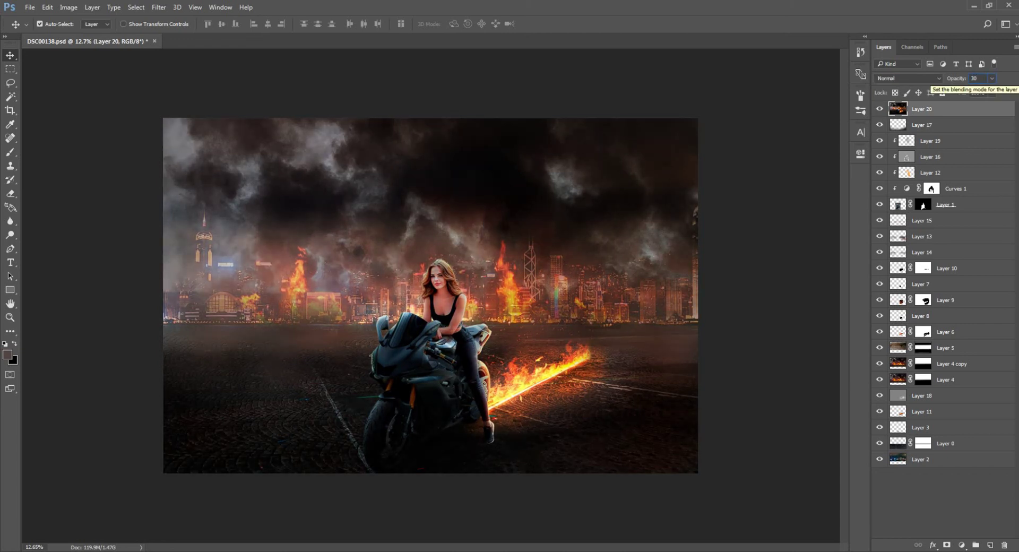
key(Return)
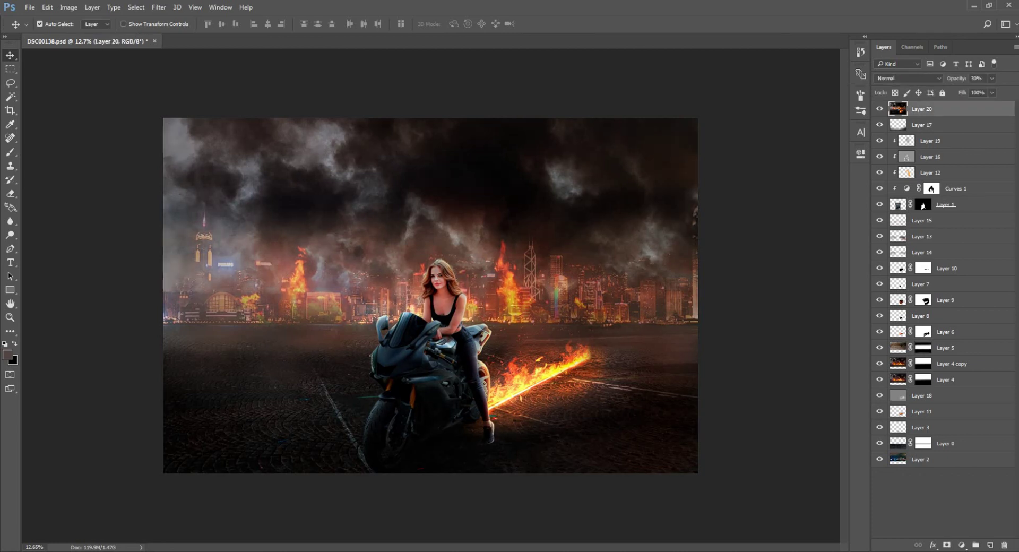
Step: Add Layer 21 above Layer 20 and fill it with a stamped copy of the composite
click(990, 545)
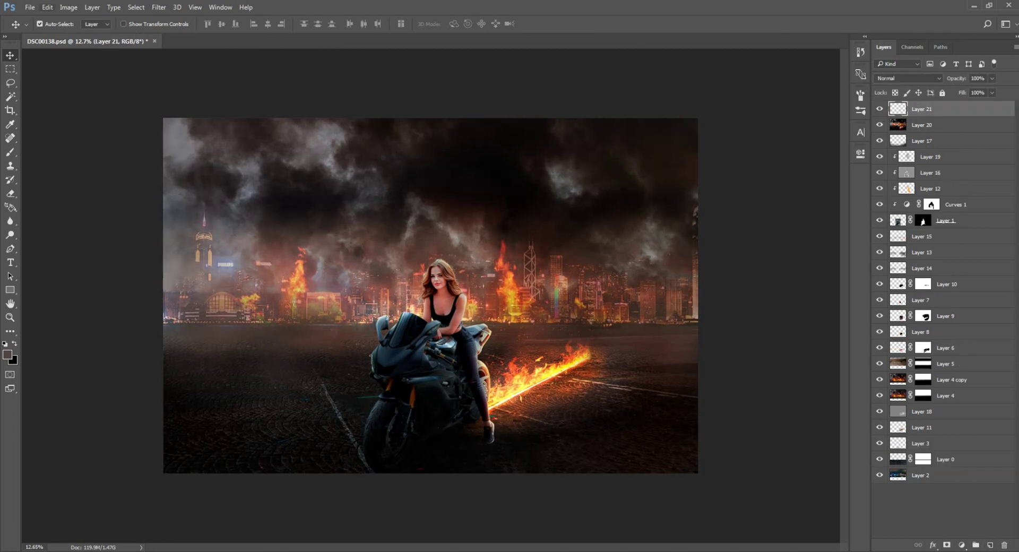
click(68, 6)
click(80, 158)
key(Return)
Step: Warm Layer 21 with a 25% Warming Filter (85) photo filter and add an empty Layer 22
click(158, 7)
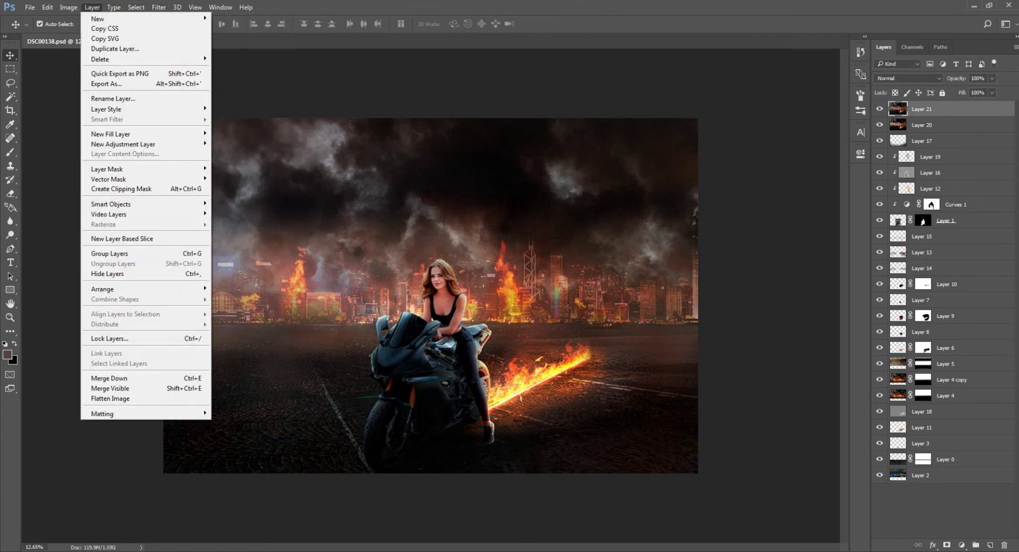
mouse_move(88, 34)
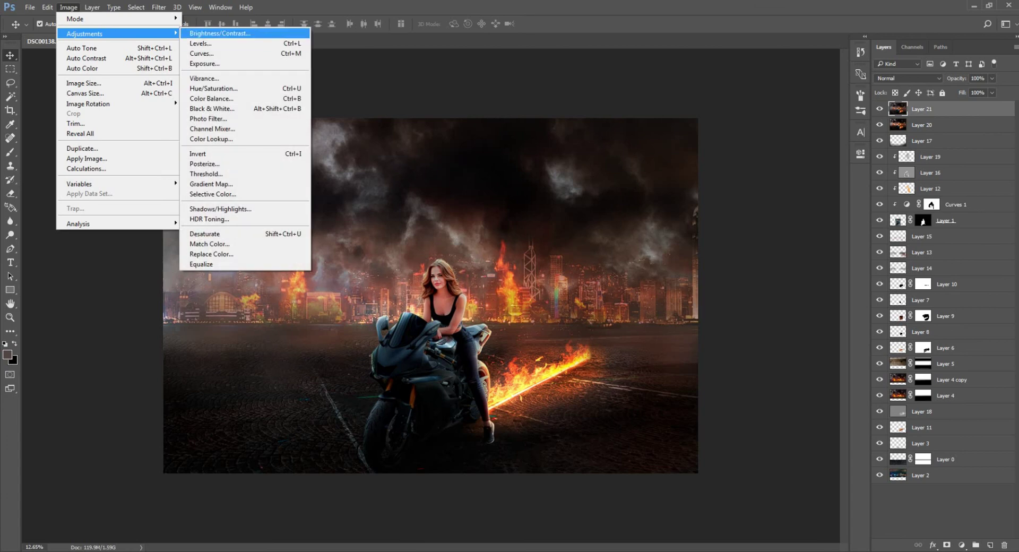
click(208, 119)
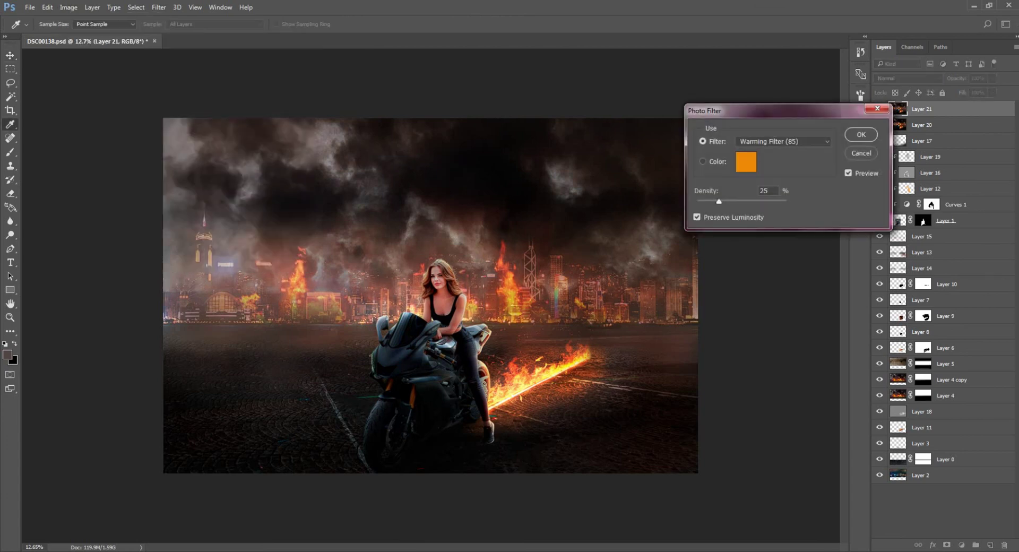
click(783, 141)
click(783, 152)
key(Down)
key(Down)
key(Down)
key(Down)
key(Down)
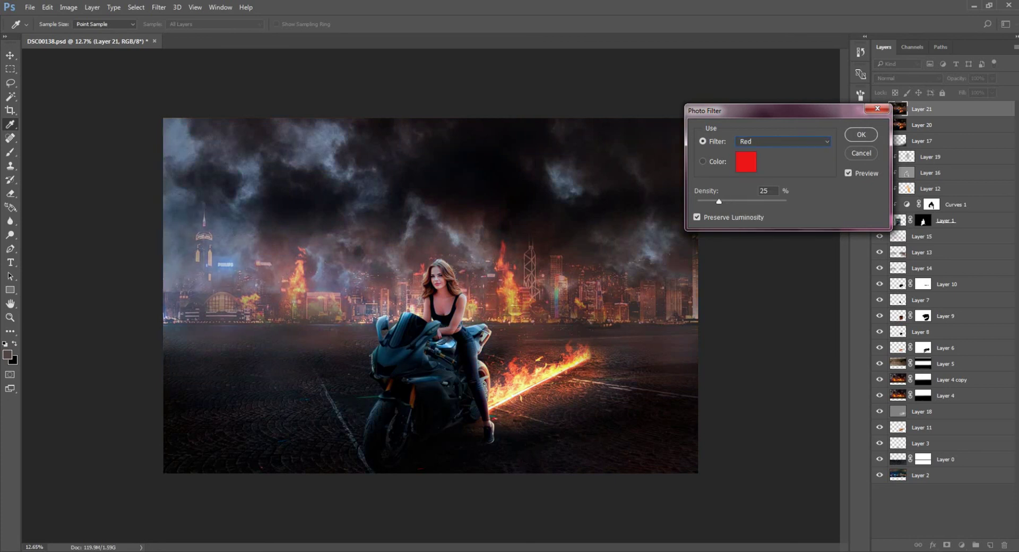
key(Down)
key(Down)
key(Down)
key(Down)
key(Down)
key(Down)
key(Down)
key(Down)
key(Down)
key(Down)
key(Down)
key(Down)
key(Down)
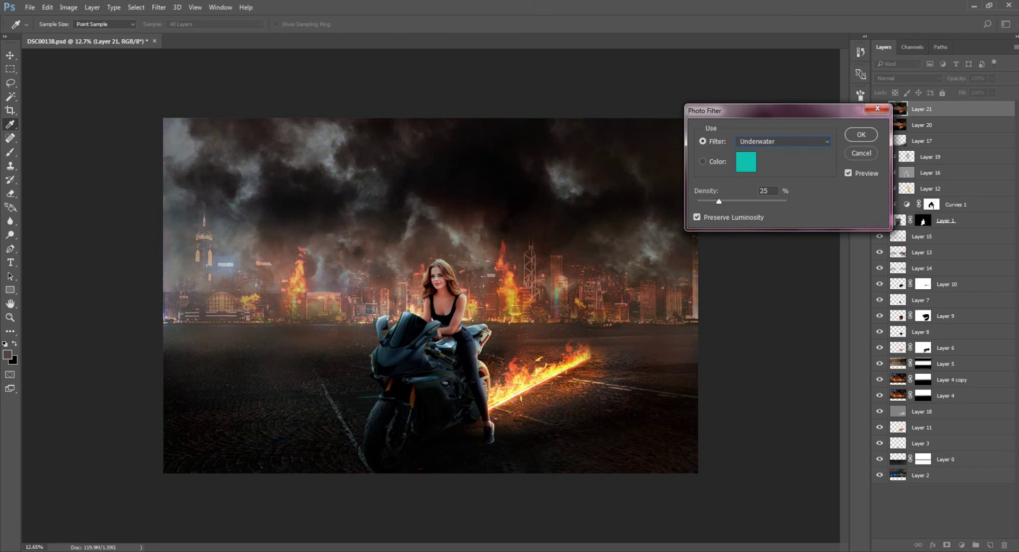
key(alt+Down)
key(Home)
key(Return)
key(Return)
key(v)
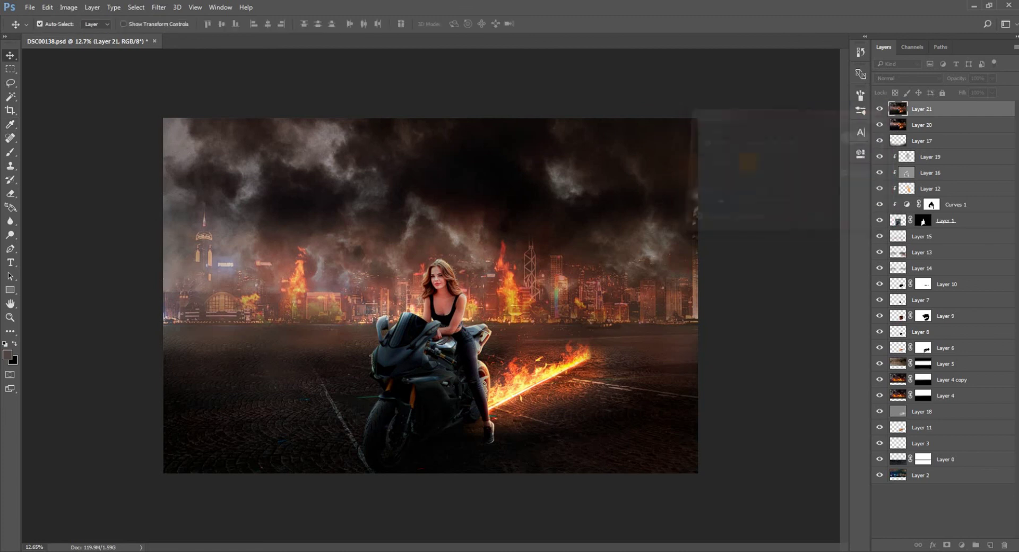
key(ctrl+shift+alt+n)
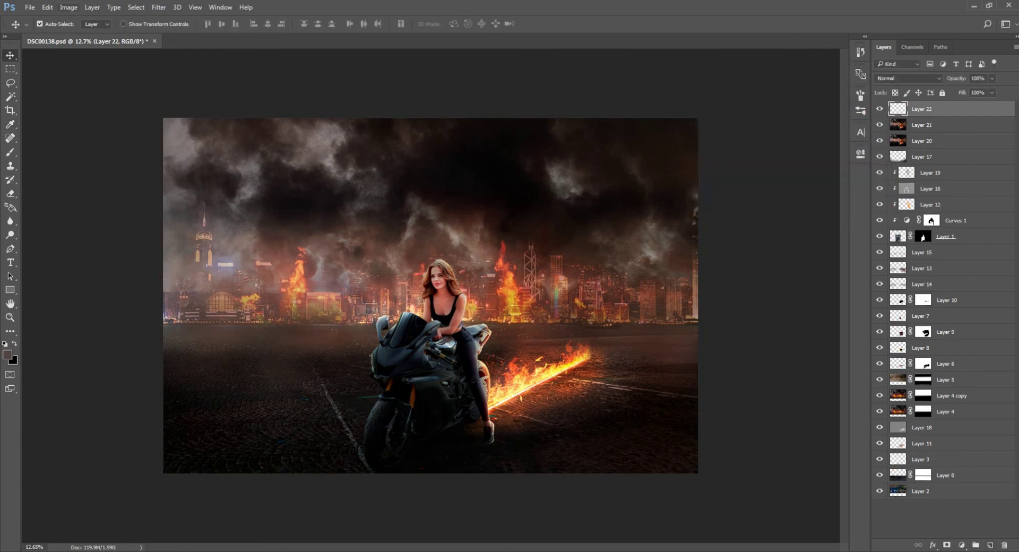
Step: Stamp the visible composite into Layer 22
key(alt+i)
key(y)
key(Return)
Step: In Selective Color, set the Reds to Cyan -14, Magenta -15, slightly more Yellow, Black +19
key(alt+i)
key(j)
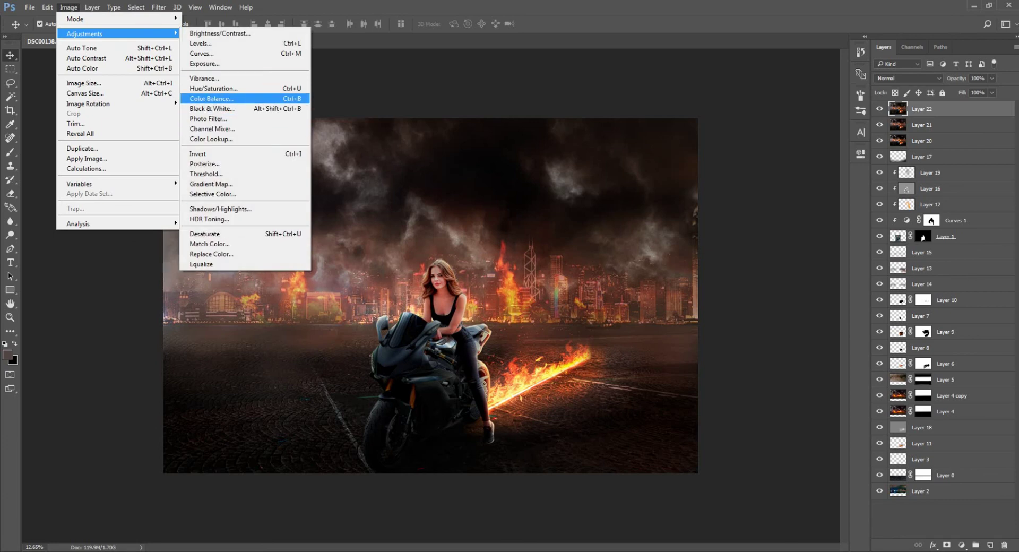
key(Down)
key(Down)
key(Down)
key(Return)
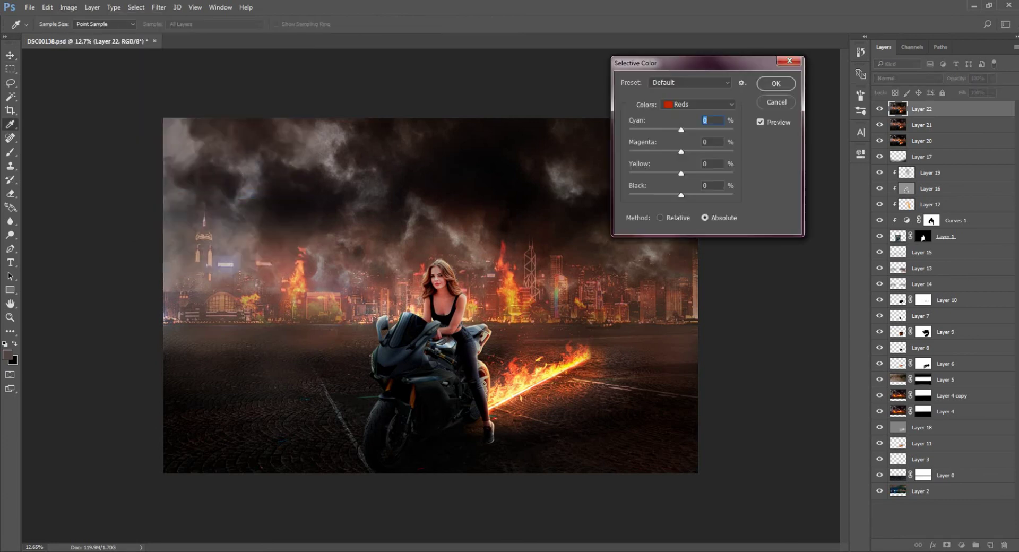
key(shift+Down)
key(Down)
key(Down)
key(Down)
key(Up)
key(Up)
key(Up)
key(Up)
key(Tab)
key(Up)
key(Up)
key(shift+Down)
key(Down)
key(Down)
key(Down)
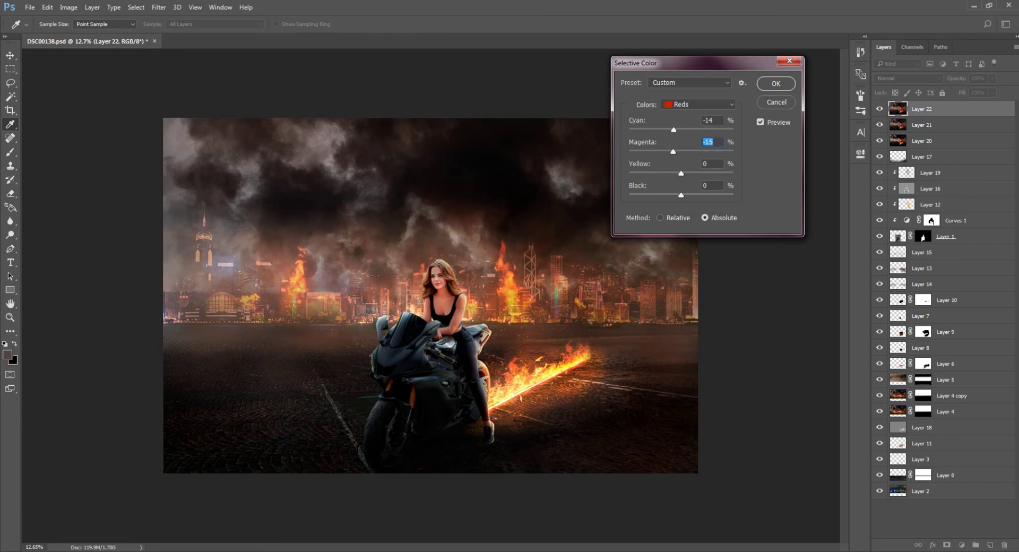
key(Tab)
key(Up)
key(Up)
key(Up)
key(Up)
key(Up)
key(Up)
key(Tab)
key(Down)
key(Down)
key(Down)
key(shift+Up)
key(shift+Up)
key(Up)
key(Up)
key(Up)
Step: Reduce magenta and yellow slightly in the Yellows range
click(698, 104)
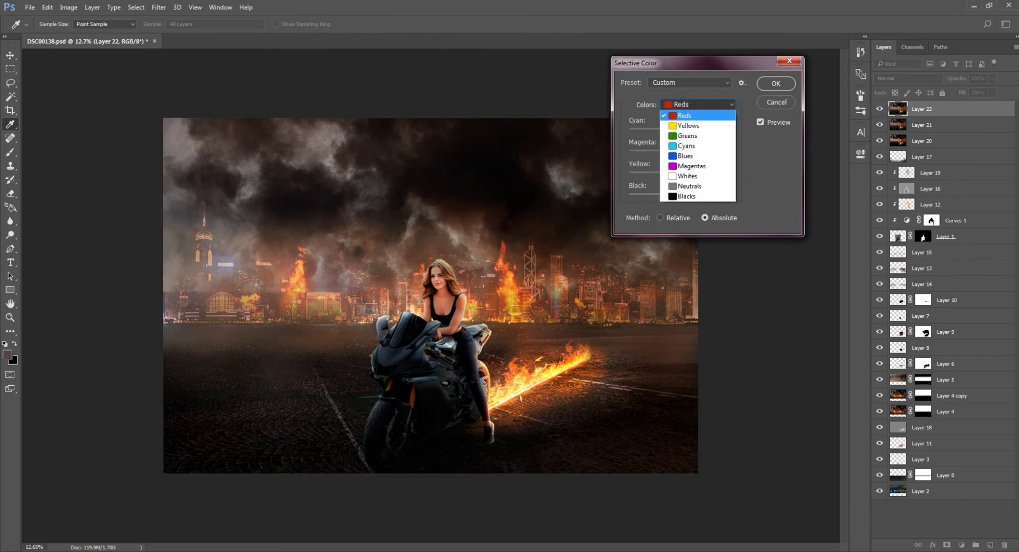
key(Tab)
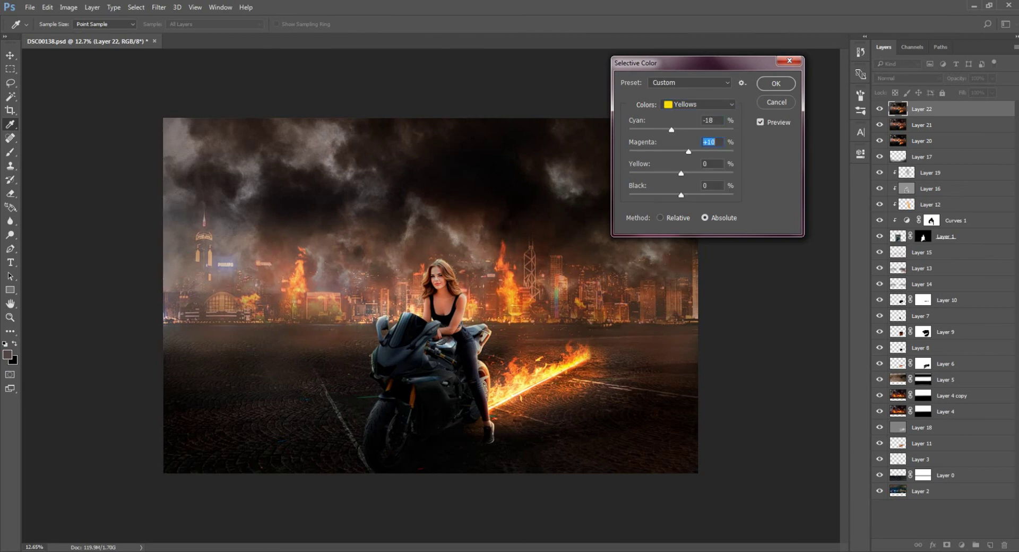
key(Down)
key(Down)
key(Down)
key(Tab)
key(Down)
key(Down)
Step: Set the Neutrals to Cyan +4, Magenta +2, Yellow +3 and apply the Selective Color grade
click(698, 104)
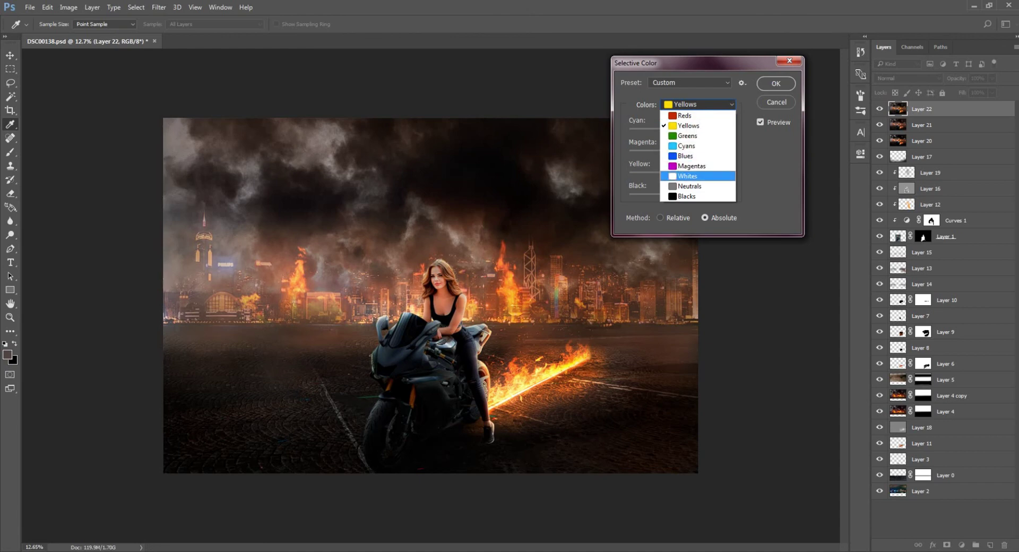
click(689, 186)
key(Tab)
key(Up)
key(Up)
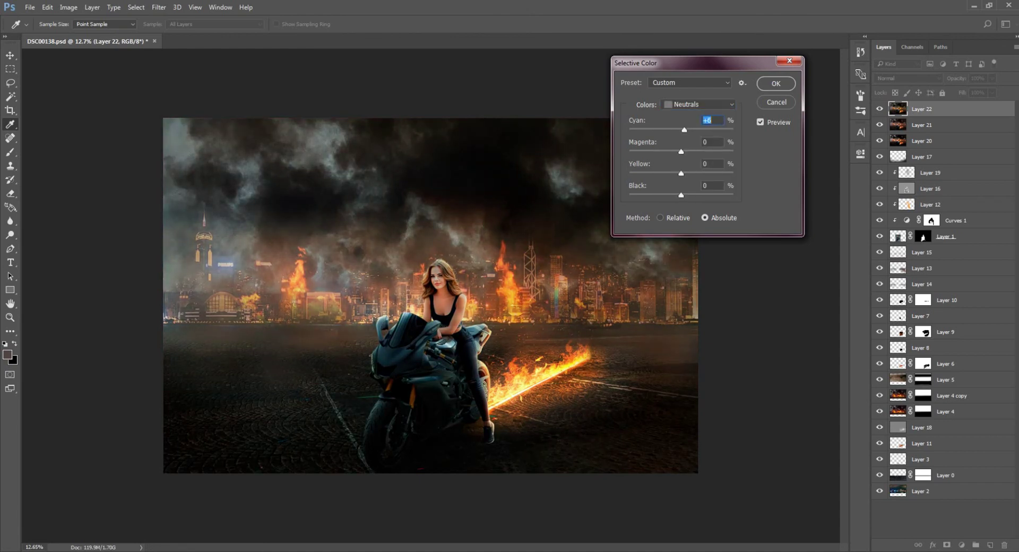
key(Tab)
key(Up)
key(Up)
key(Up)
key(Up)
key(Up)
key(Up)
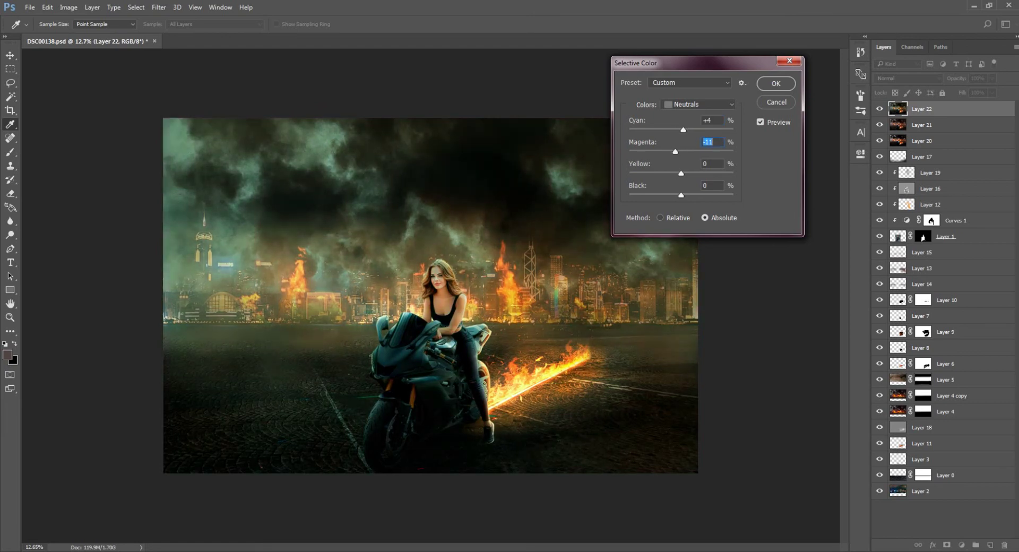
key(Down)
key(Down)
key(Down)
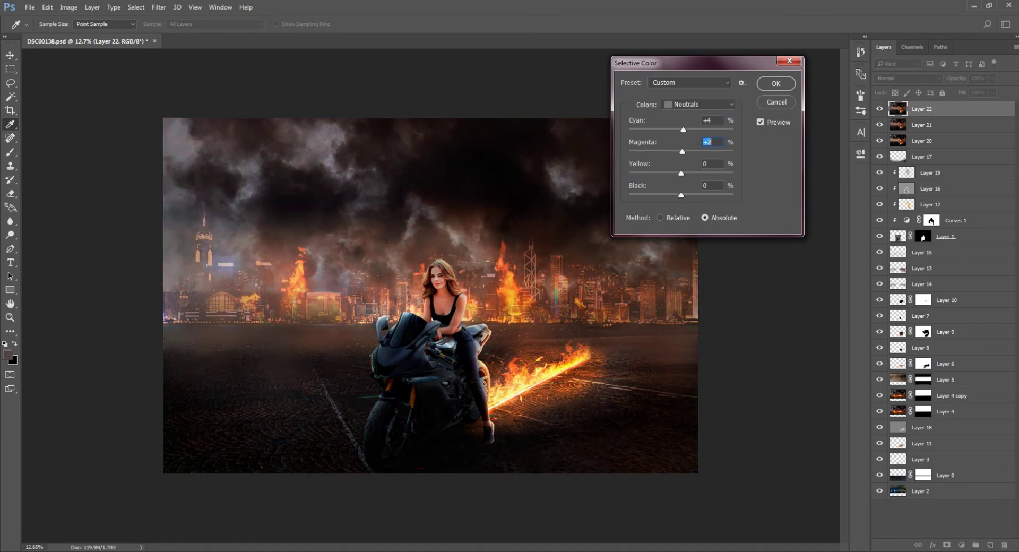
key(Tab)
key(Up)
key(Up)
key(Up)
key(Return)
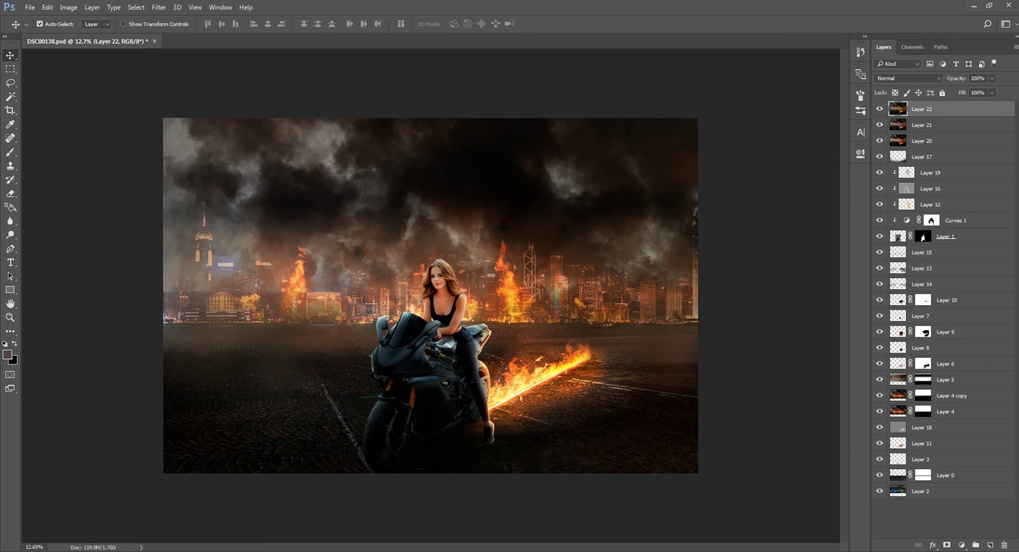
Step: Add Layer 23, fill it with a merged copy via Apply Image, and launch the Camera Raw Filter
click(990, 545)
click(68, 7)
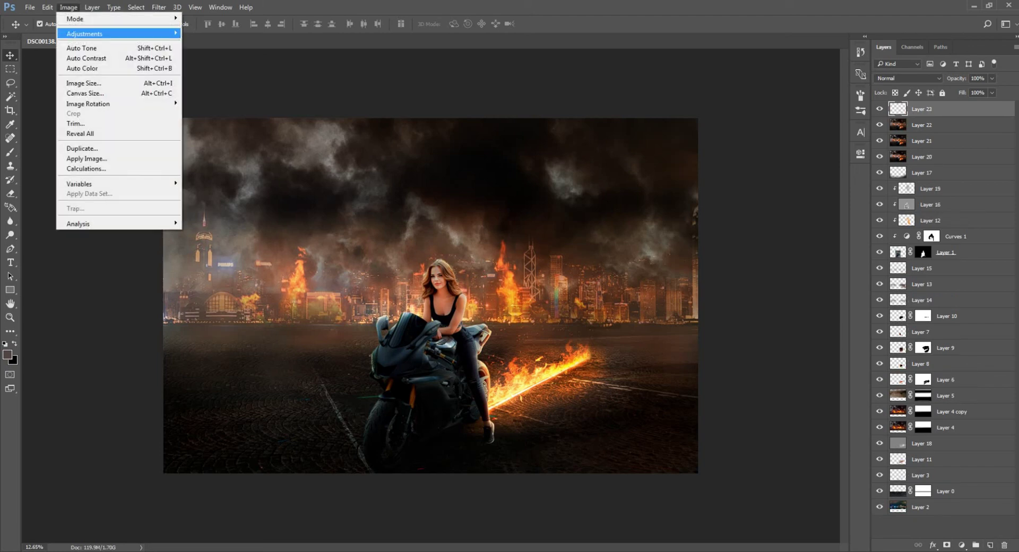
click(86, 158)
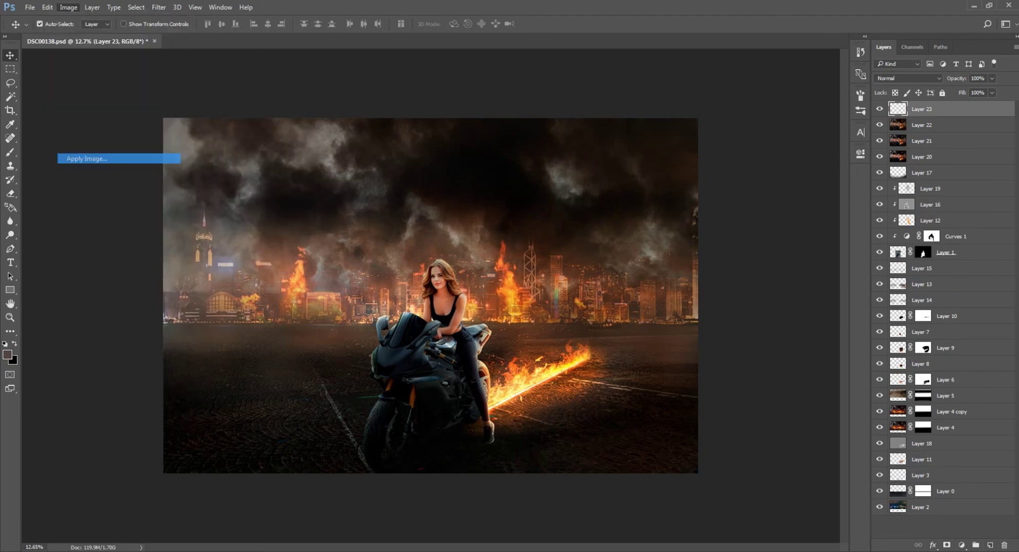
key(Return)
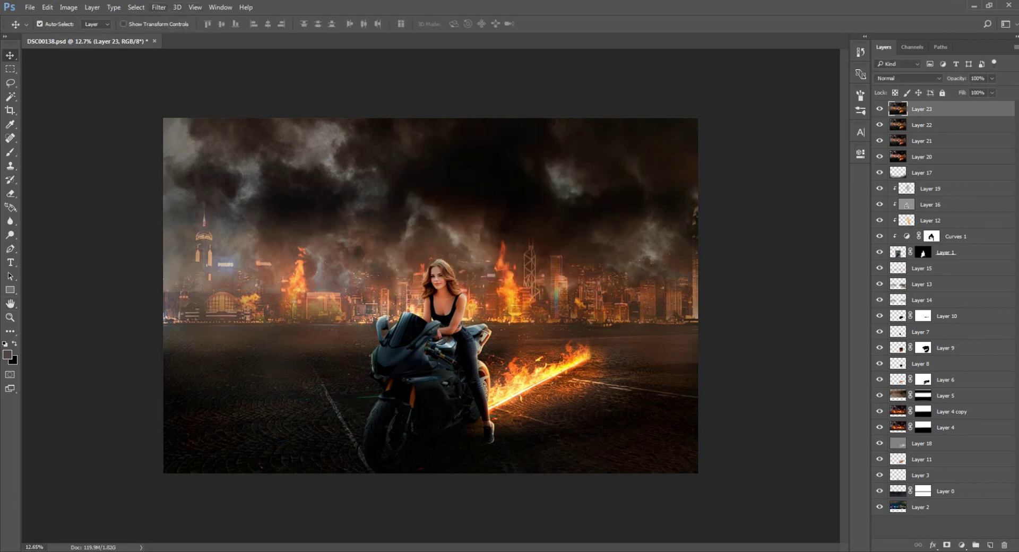
click(159, 8)
click(185, 68)
Step: Set Camera Raw Basic values: temperature 6, tint 96, exposure +0.20, contrast +10, highlights -2, clarity +8
text(6)
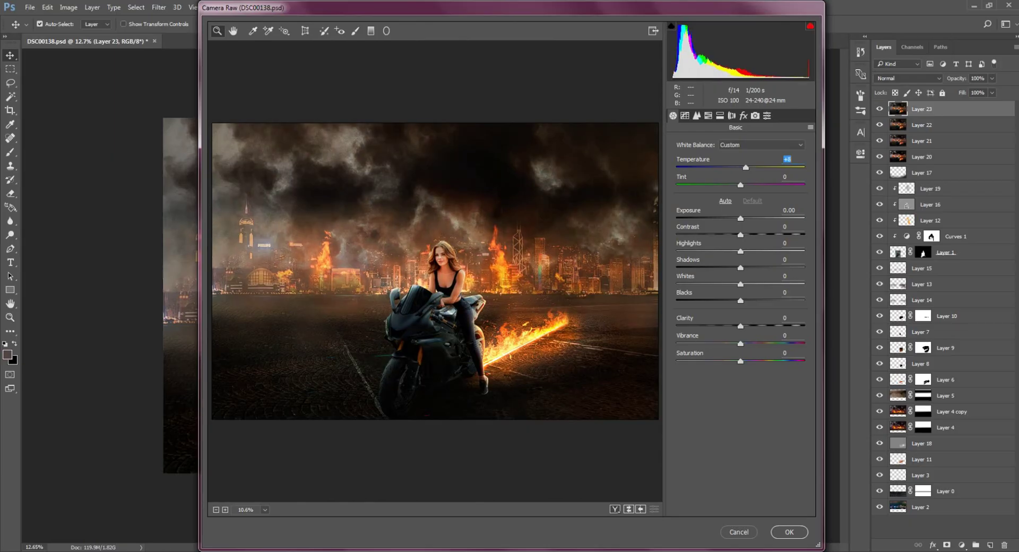
key(Tab)
text(96)
key(Tab)
text(0.2)
key(Tab)
text(10)
key(Tab)
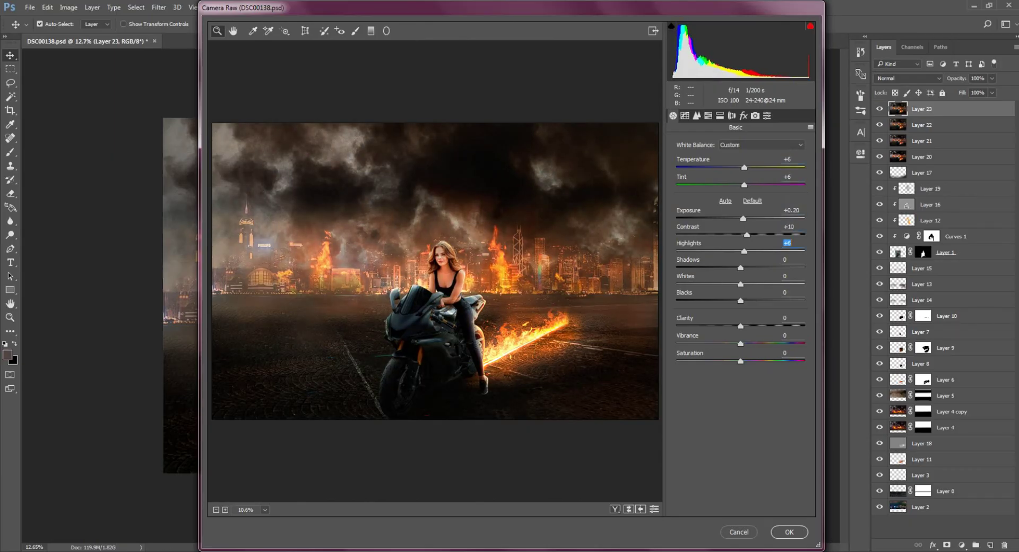
key(Tab)
text(-2)
key(Tab)
text(8)
Step: Set Dehaze -14 and a -14 Highlight Priority vignette, then apply the Camera Raw grade
click(512, 292)
click(685, 116)
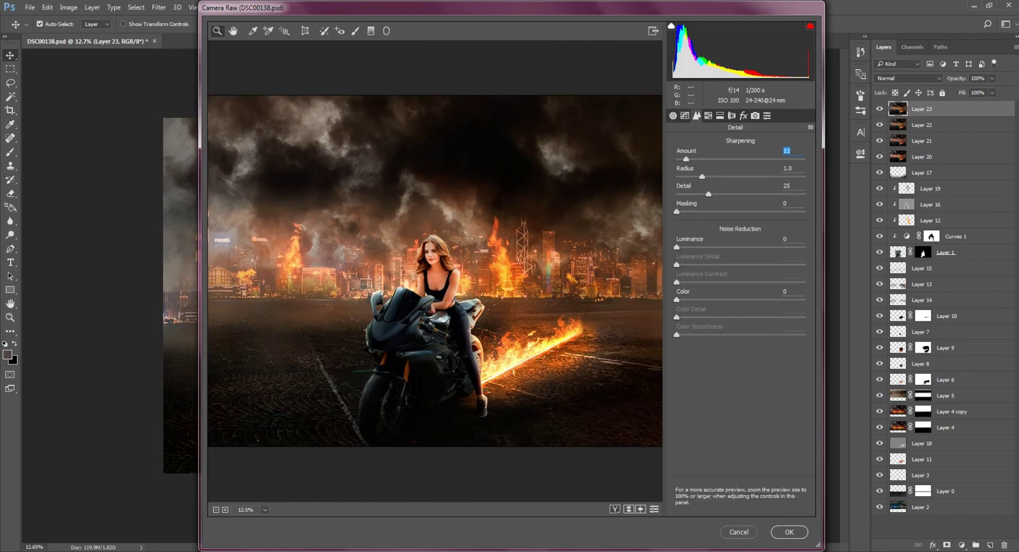
click(708, 115)
click(743, 116)
text(-21)
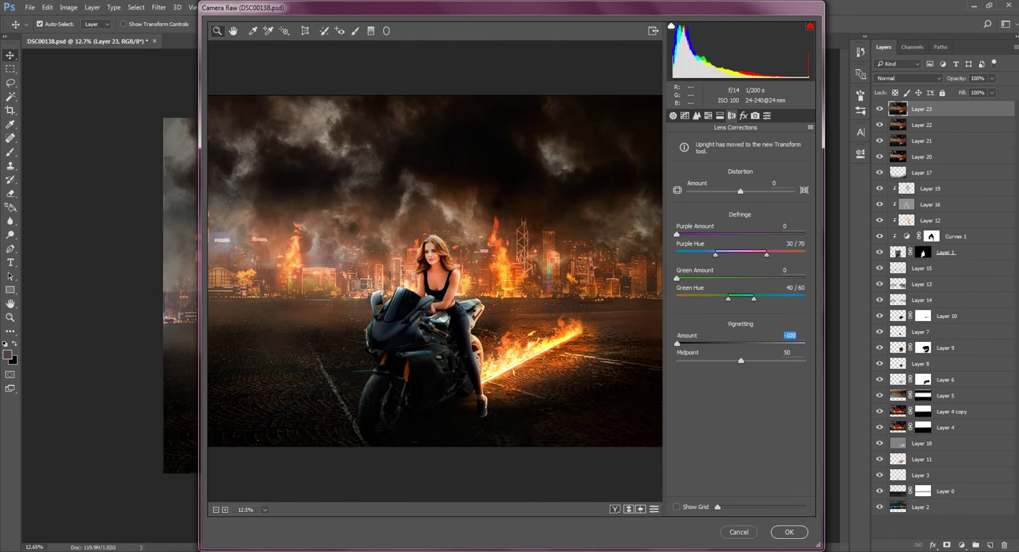
text(-14)
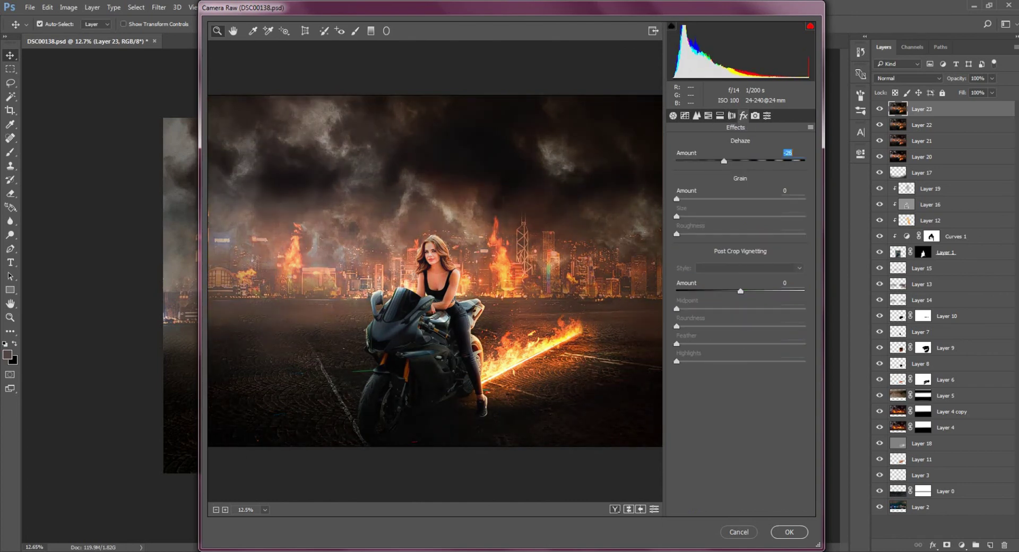
text(-14)
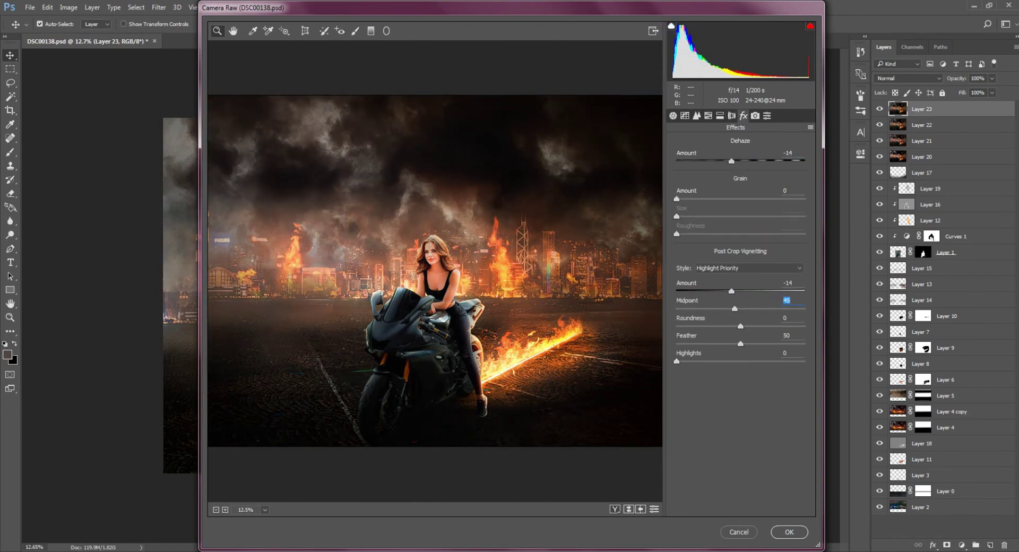
text(45982)
key(Return)
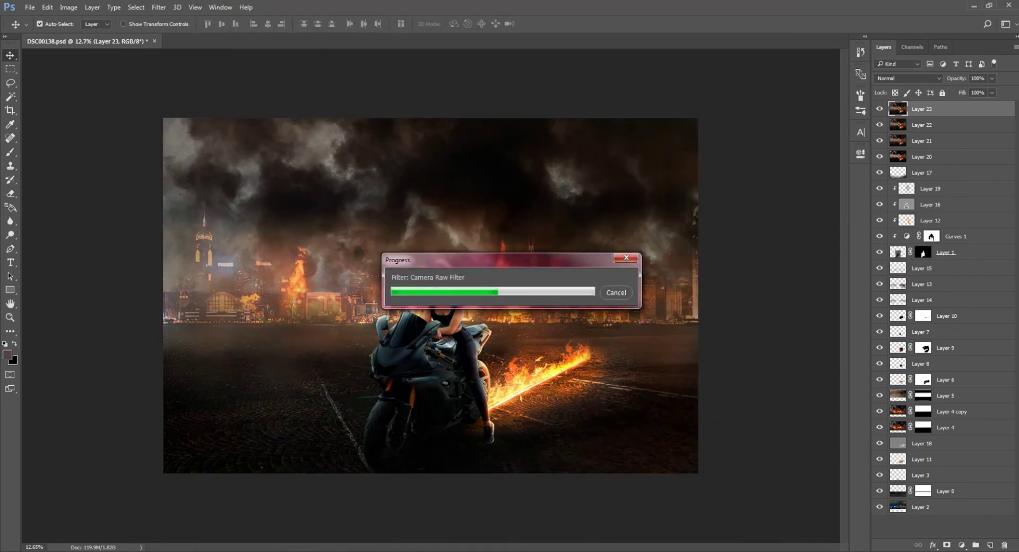